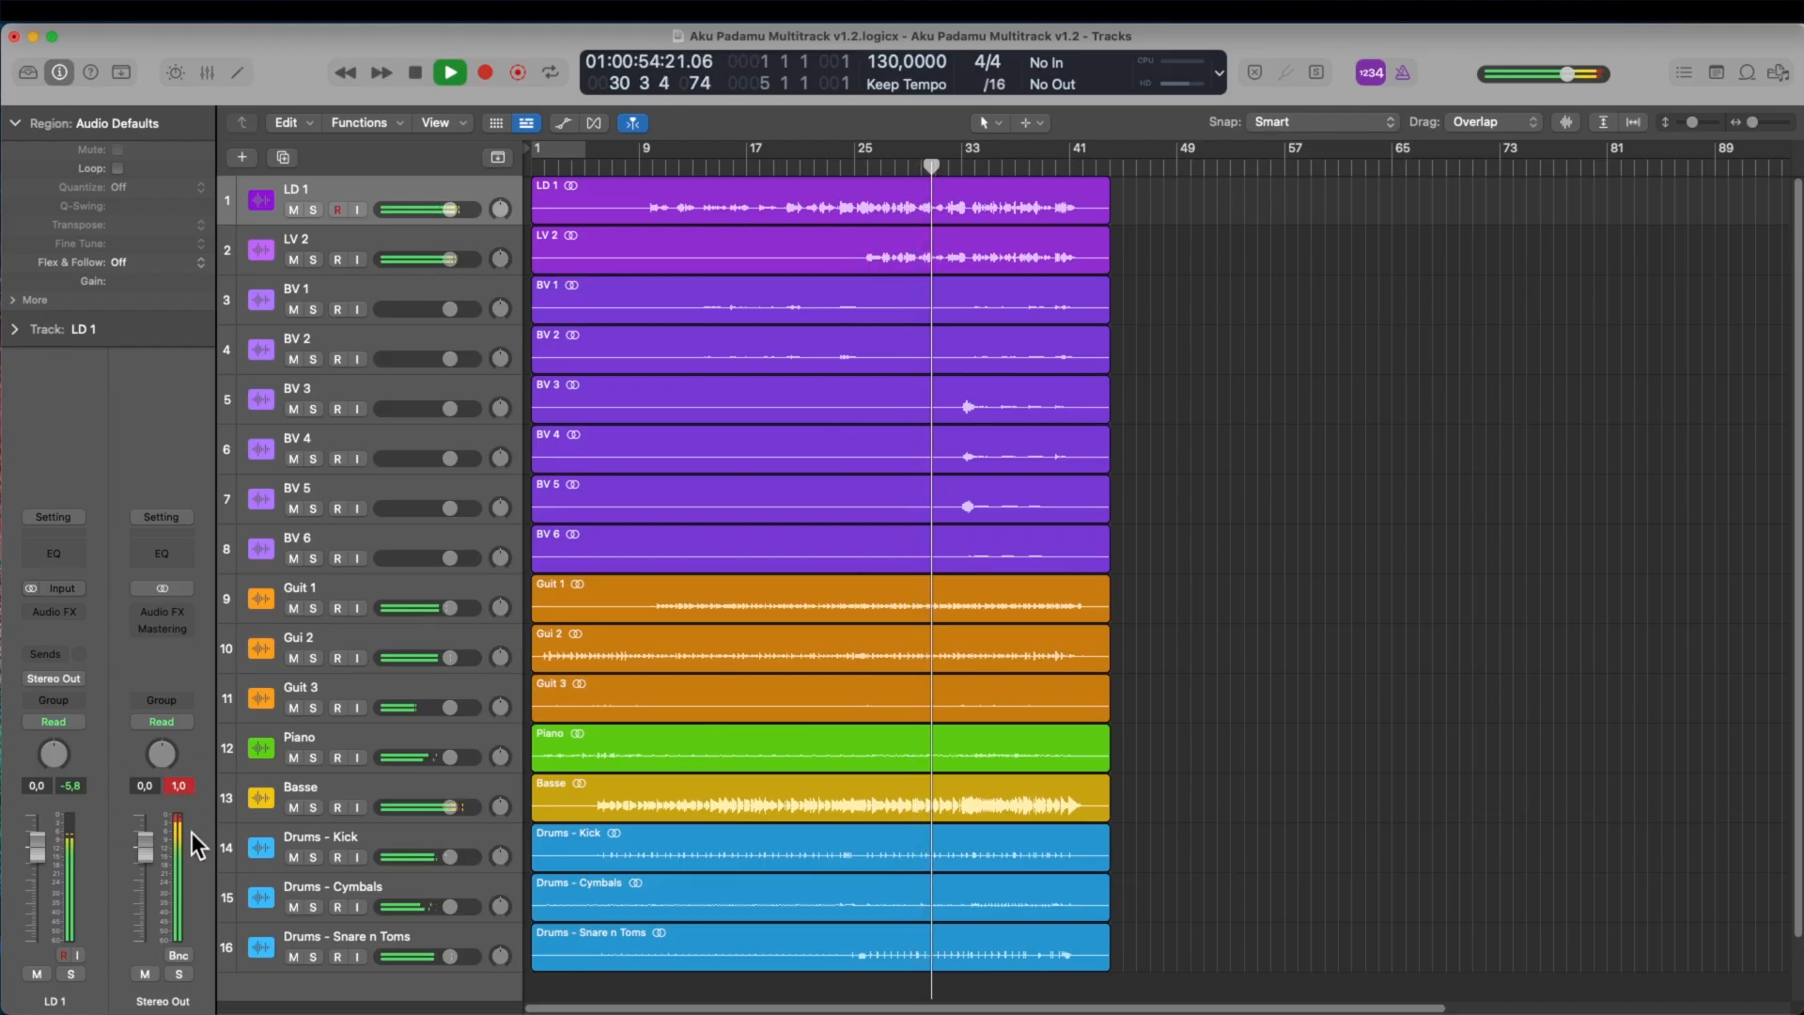
- Stop playback, consult slide 4 of the Les Bus et Sorties presentation in Keynote, and switch back to Logic Pro
key(space)
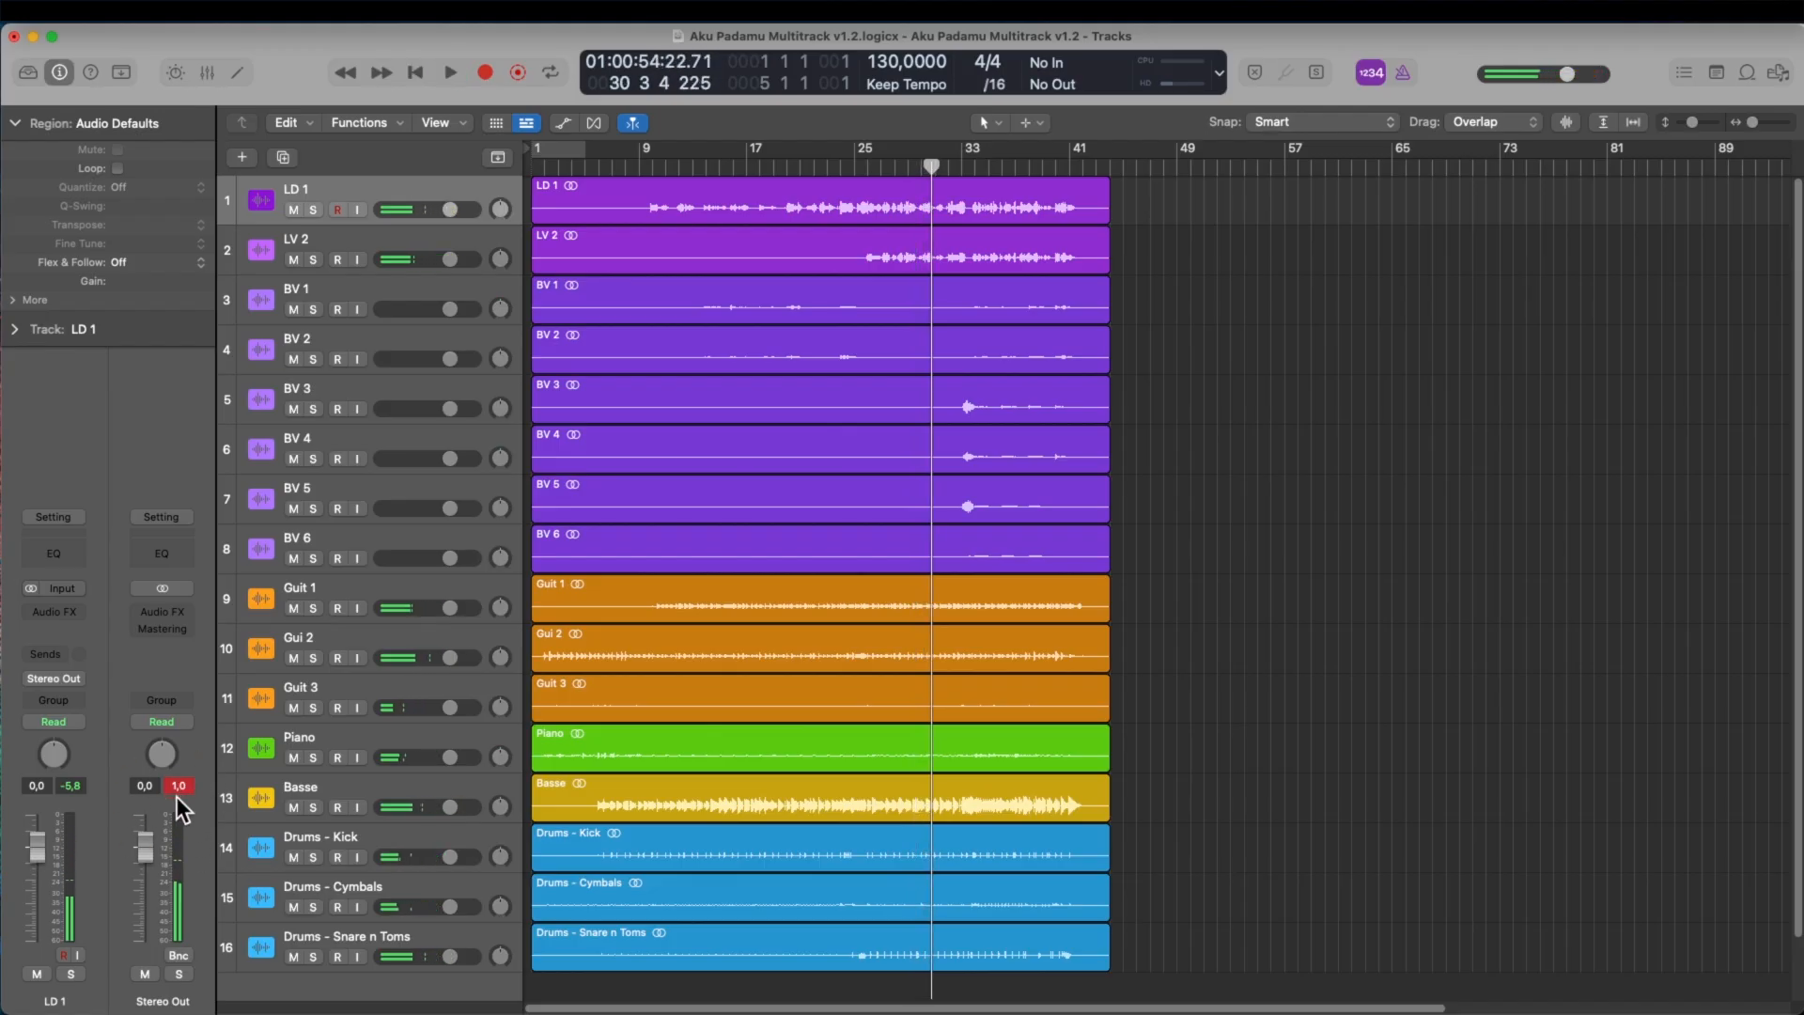
key(super+Tab)
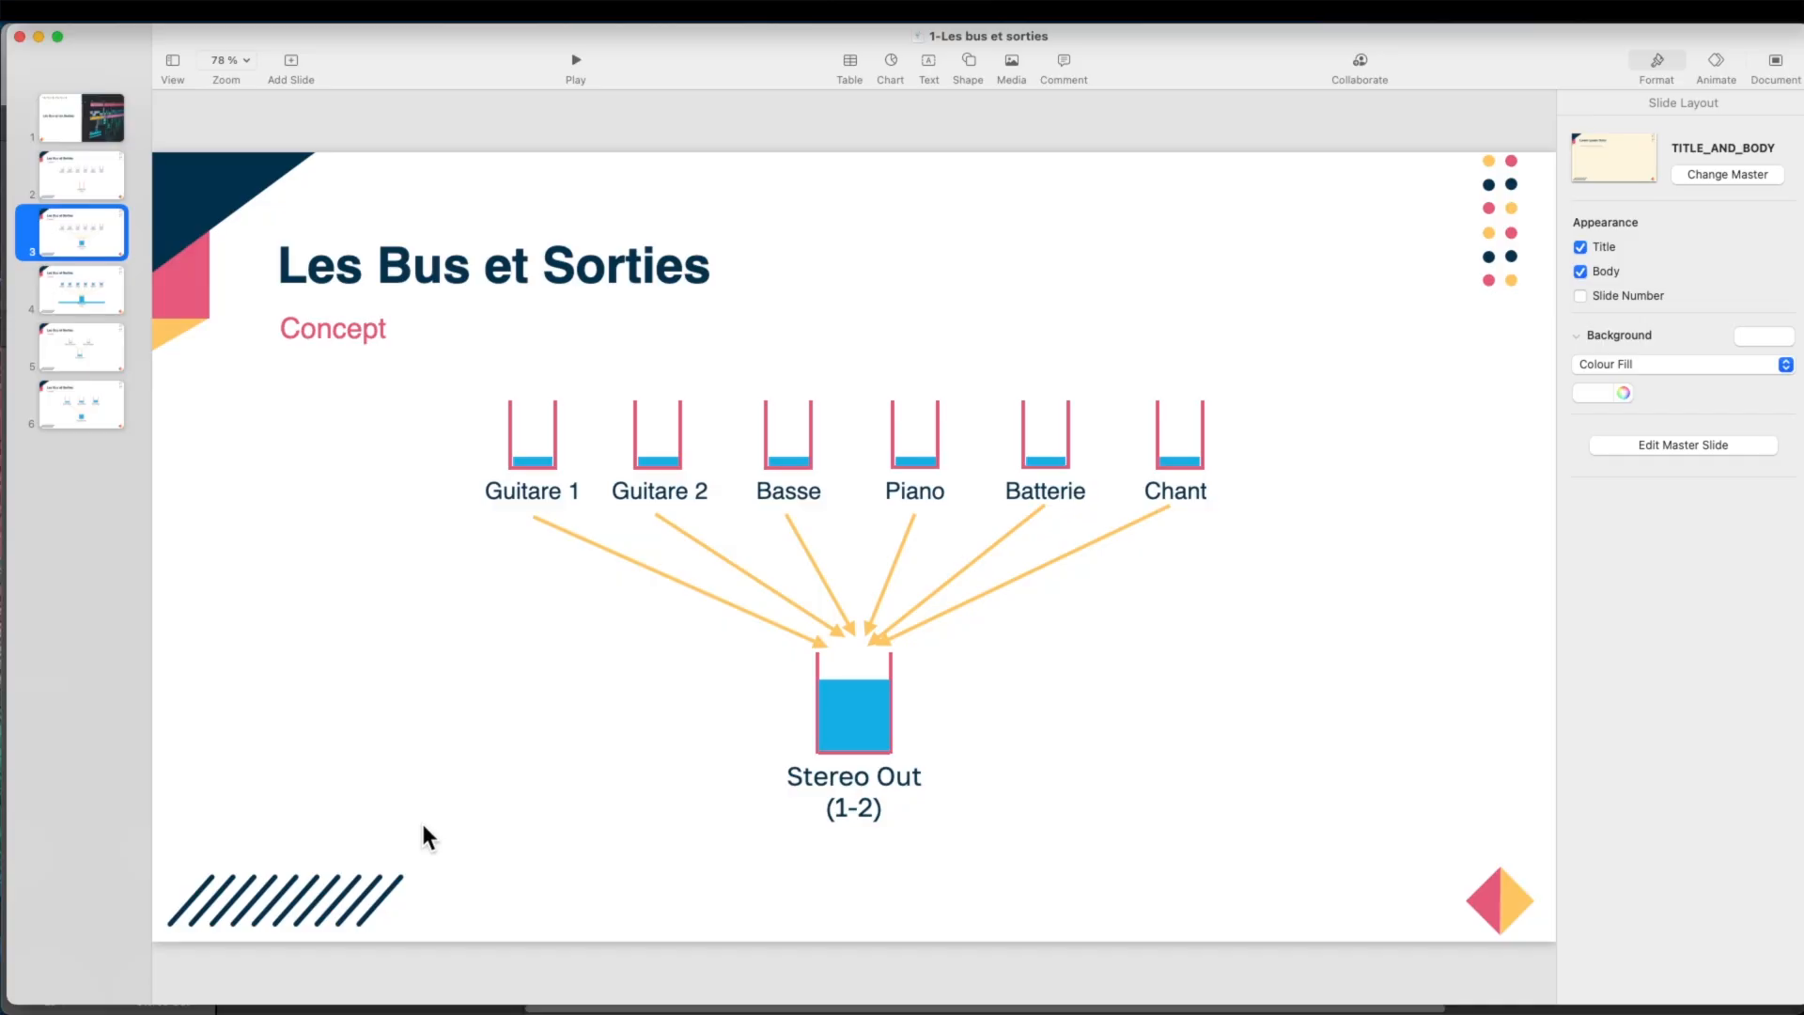
click(79, 291)
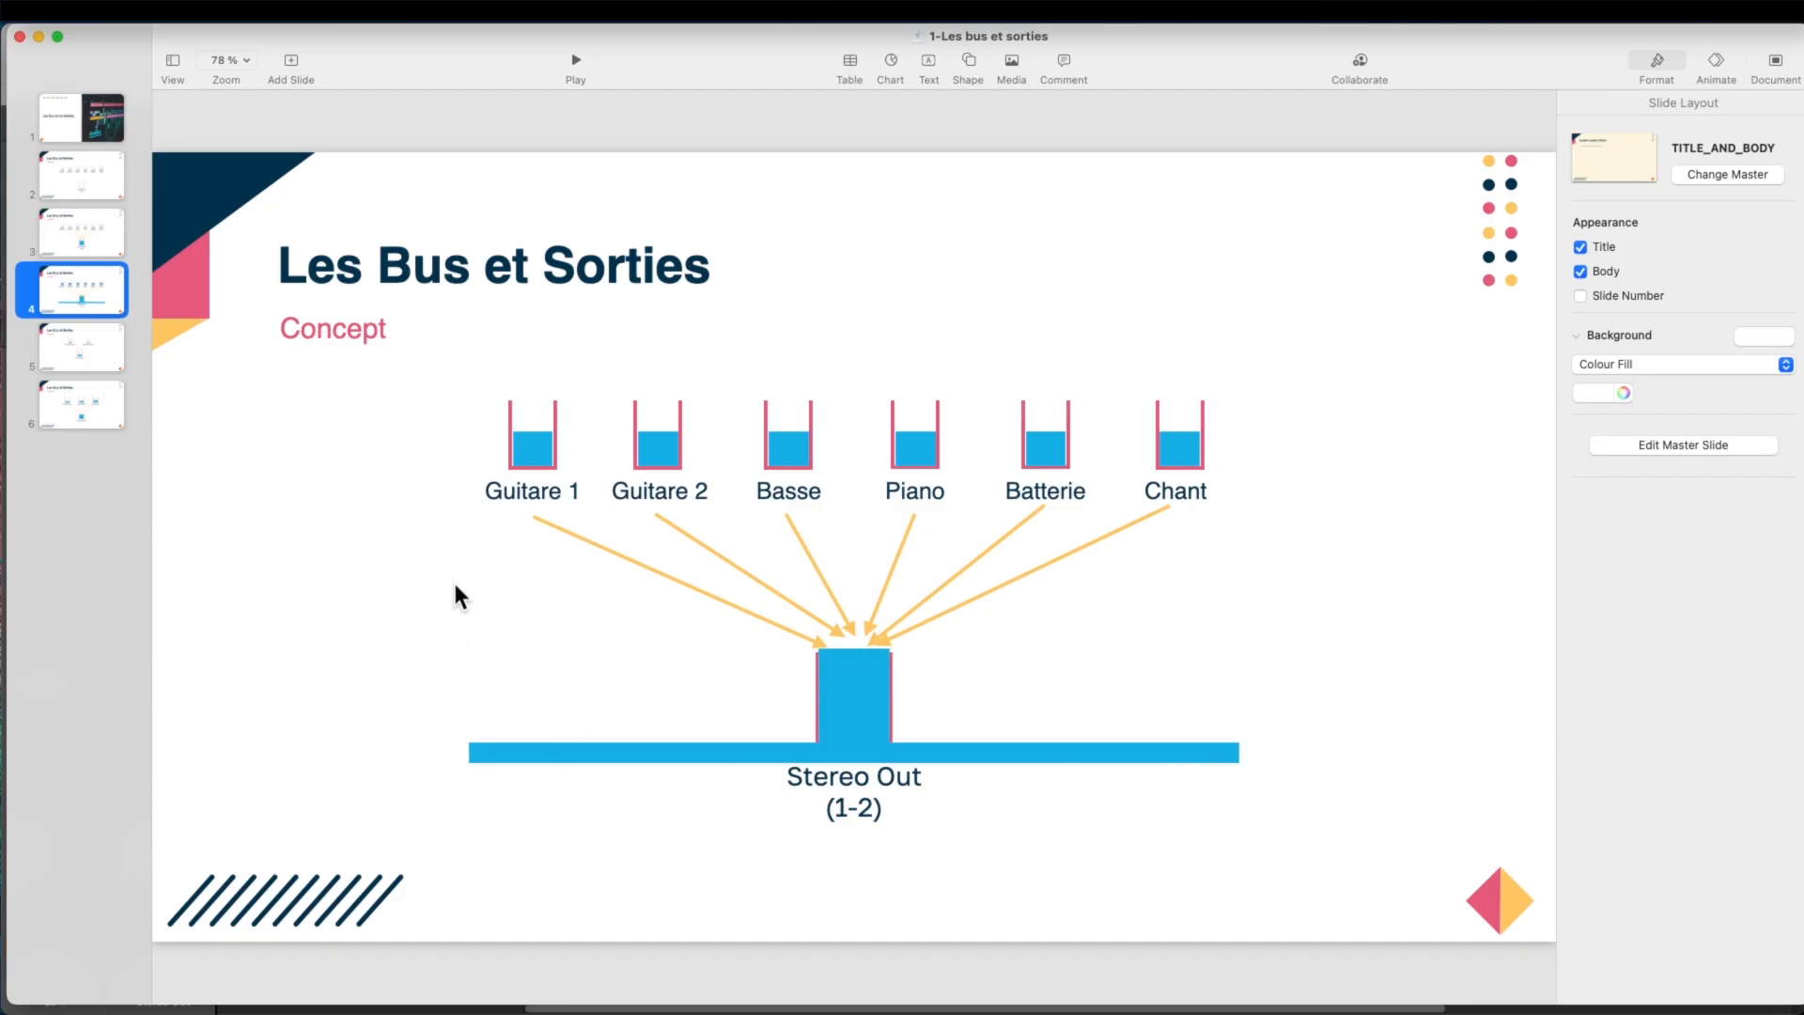
key(super+Tab)
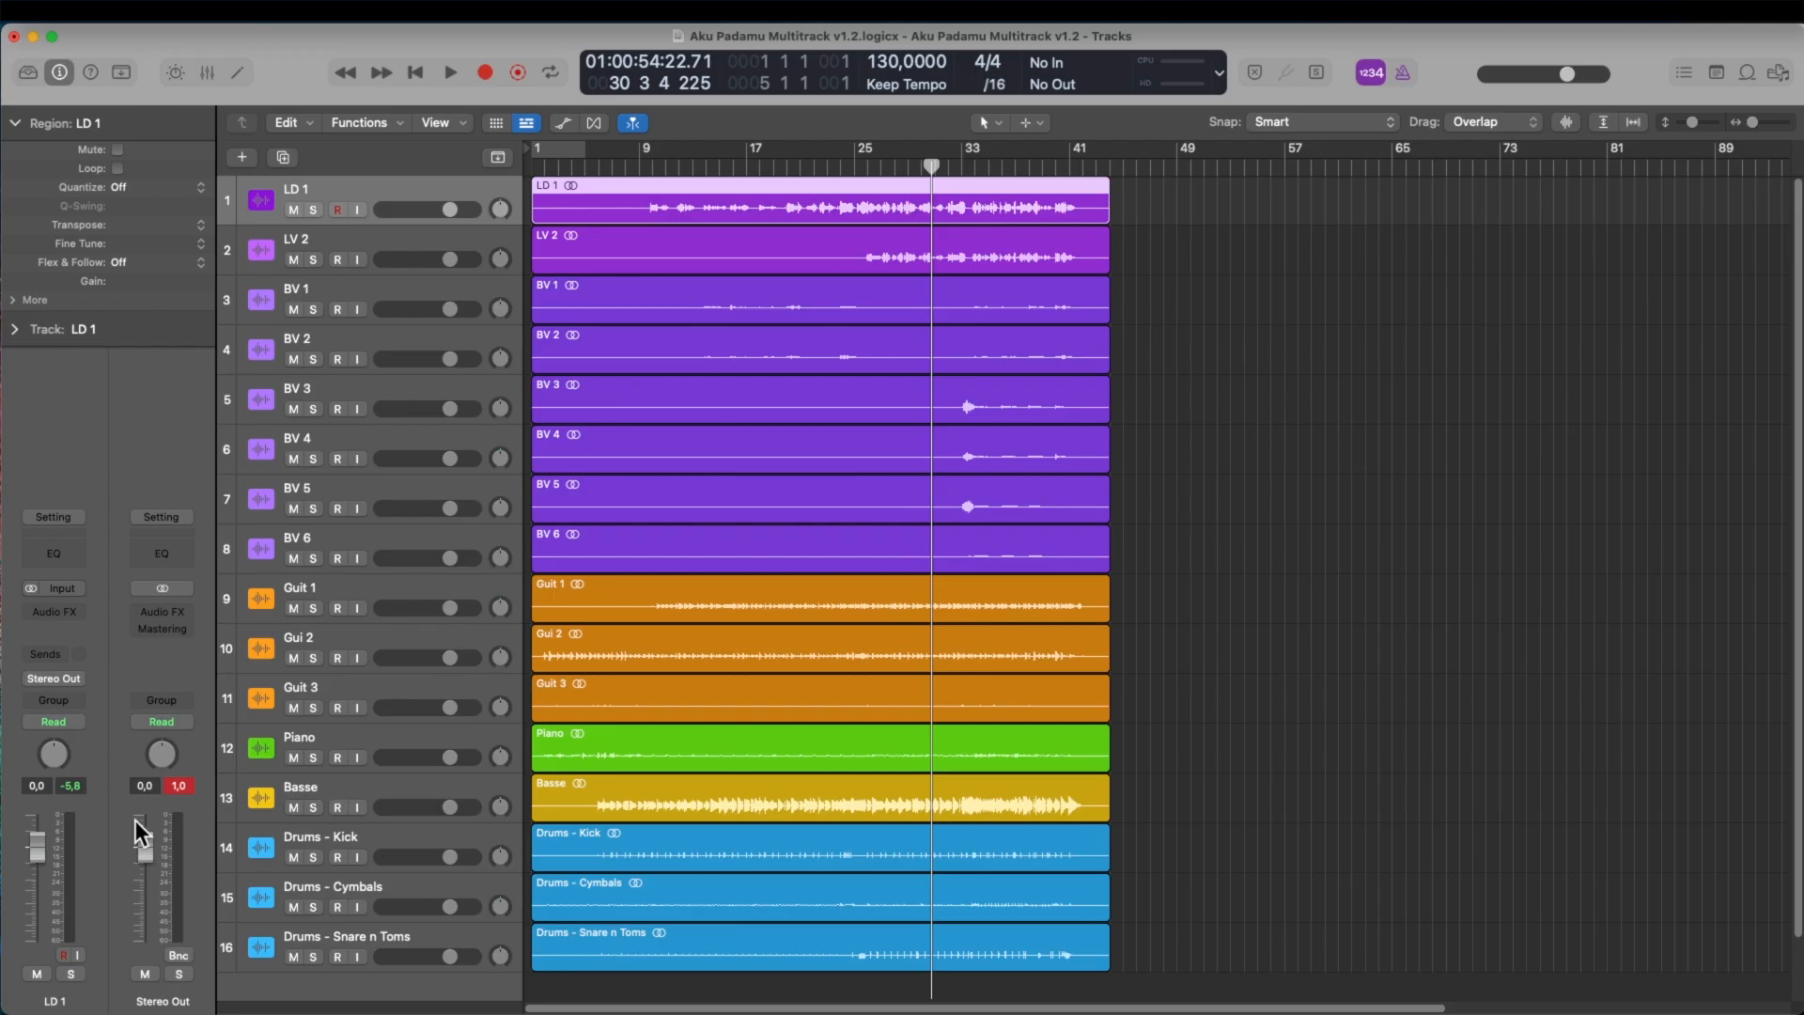
- Lower the volume of all 16 tracks together to -10 dB and clear the Stereo Out peak level
click(1193, 575)
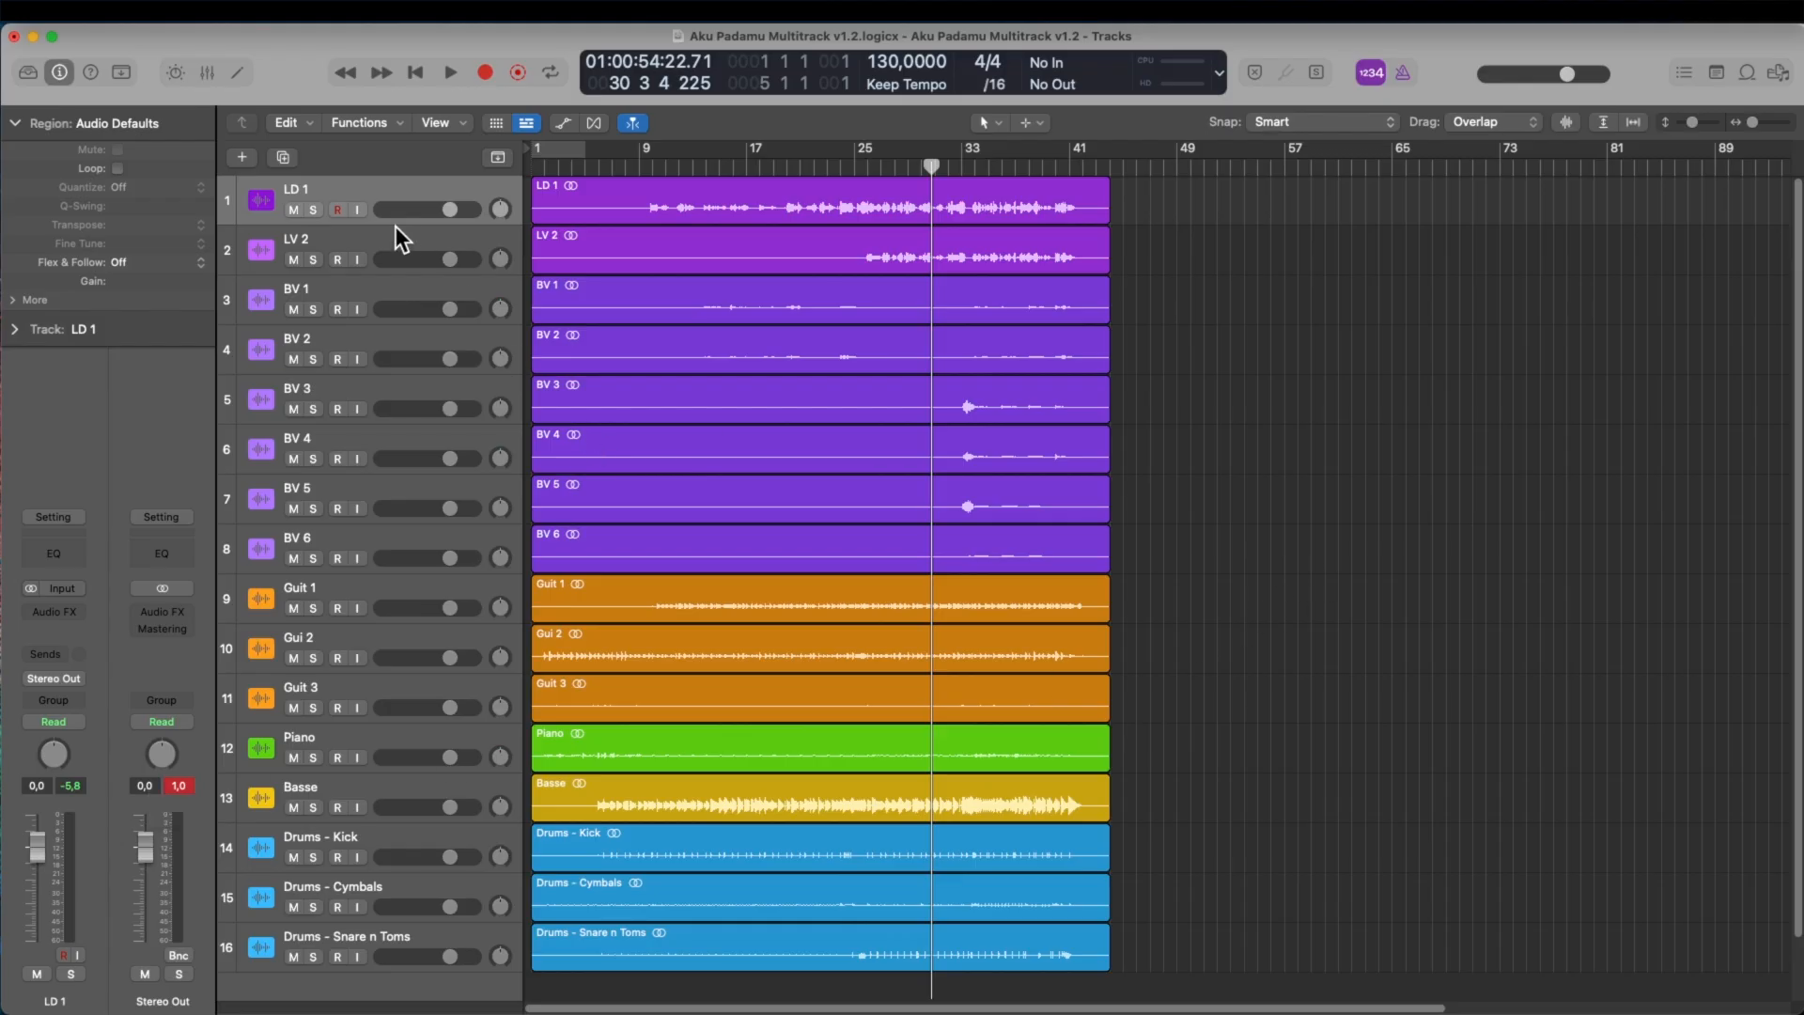
click(402, 184)
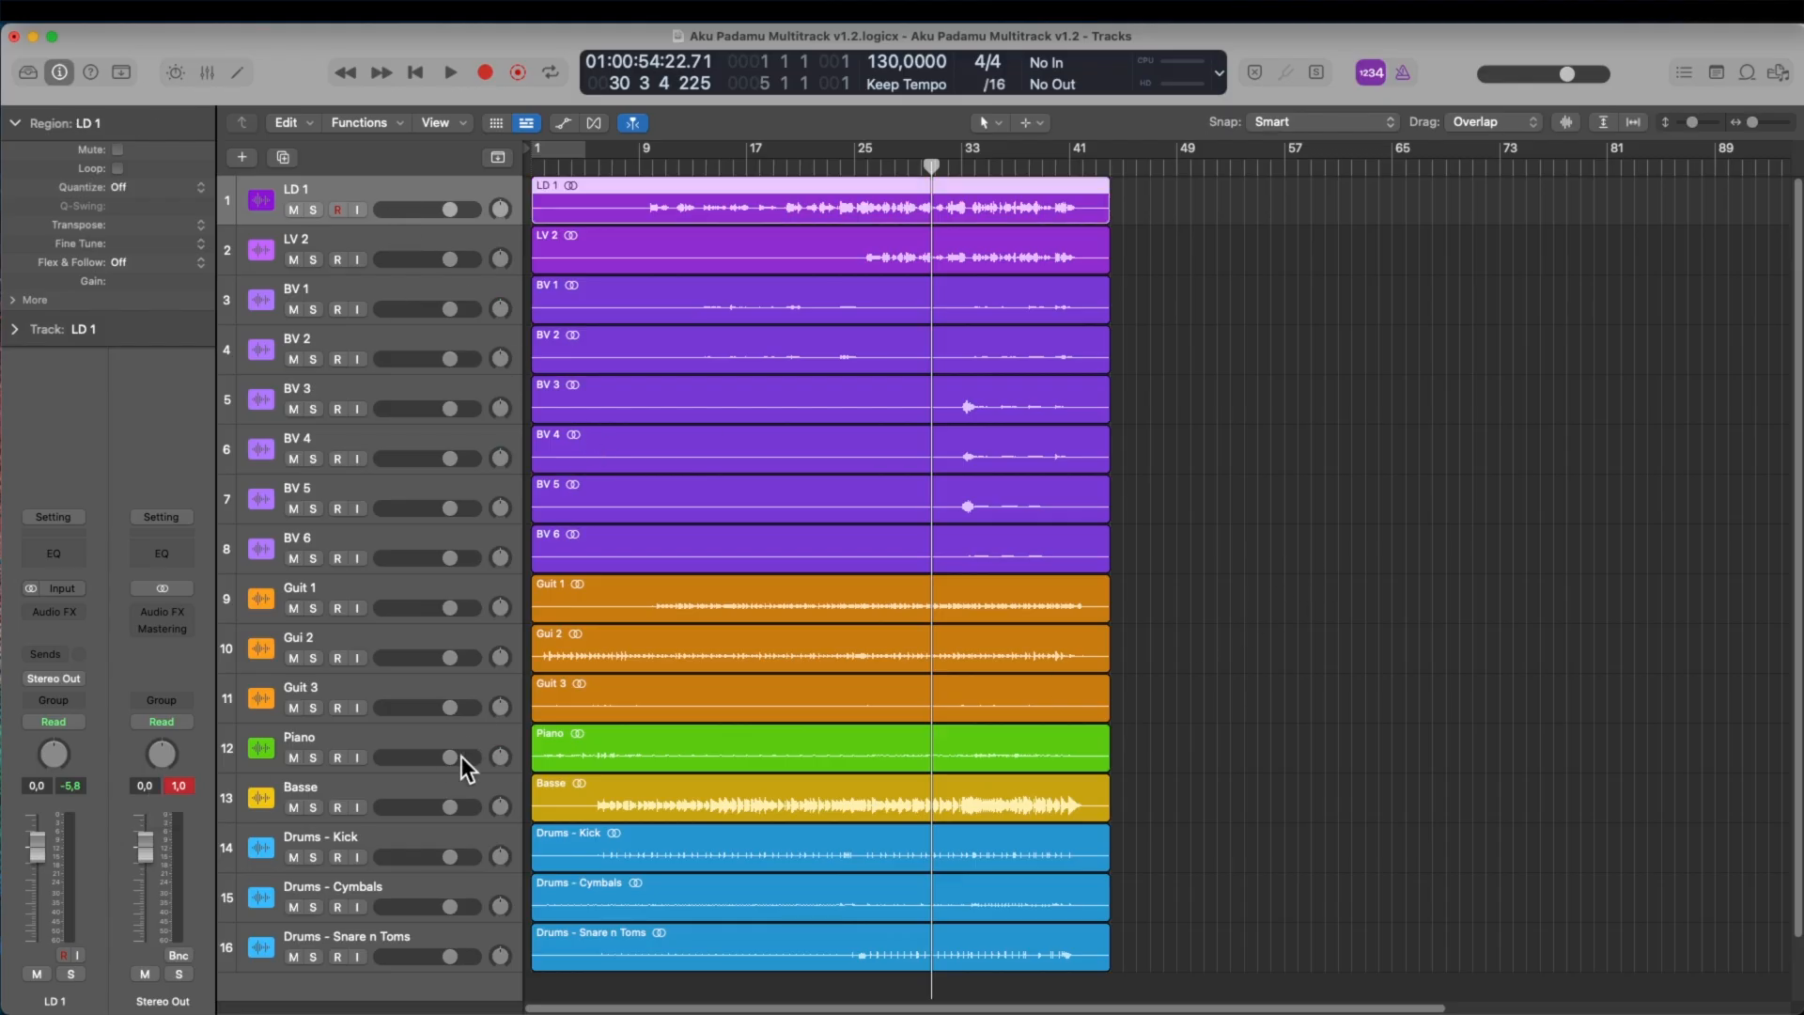
shift+click(398, 936)
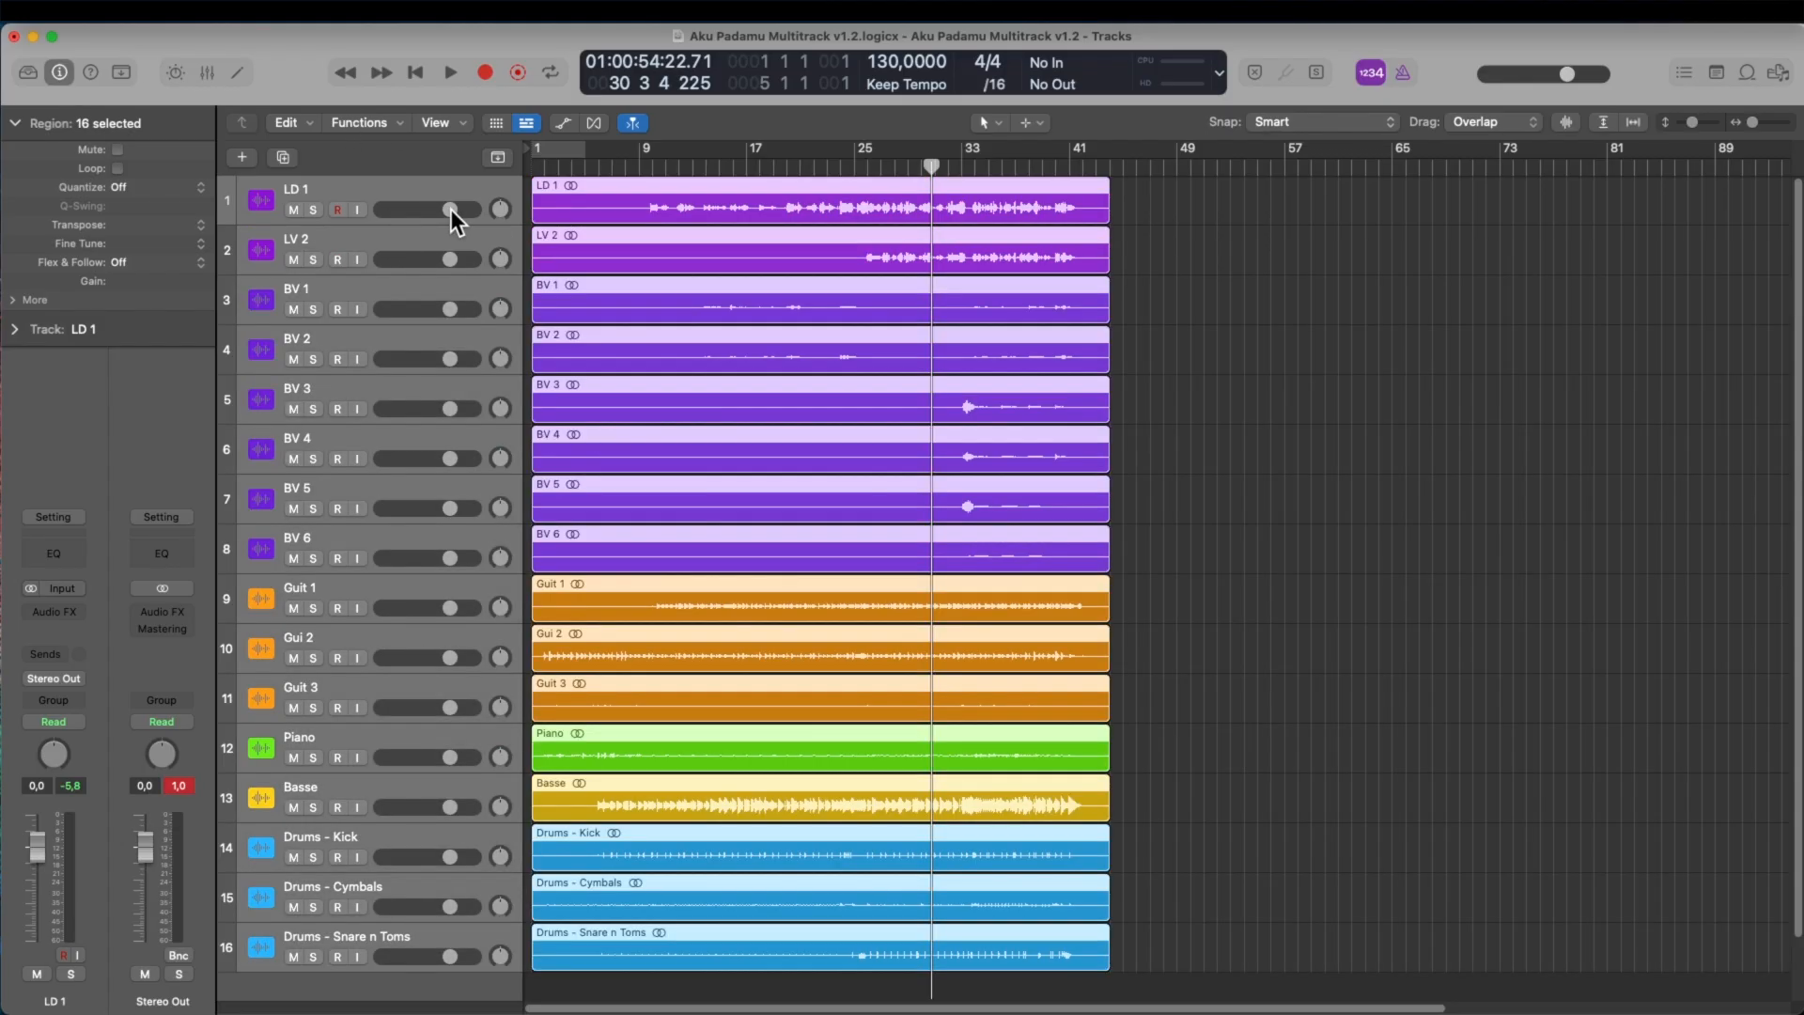
drag(451, 211, 418, 210)
click(1265, 251)
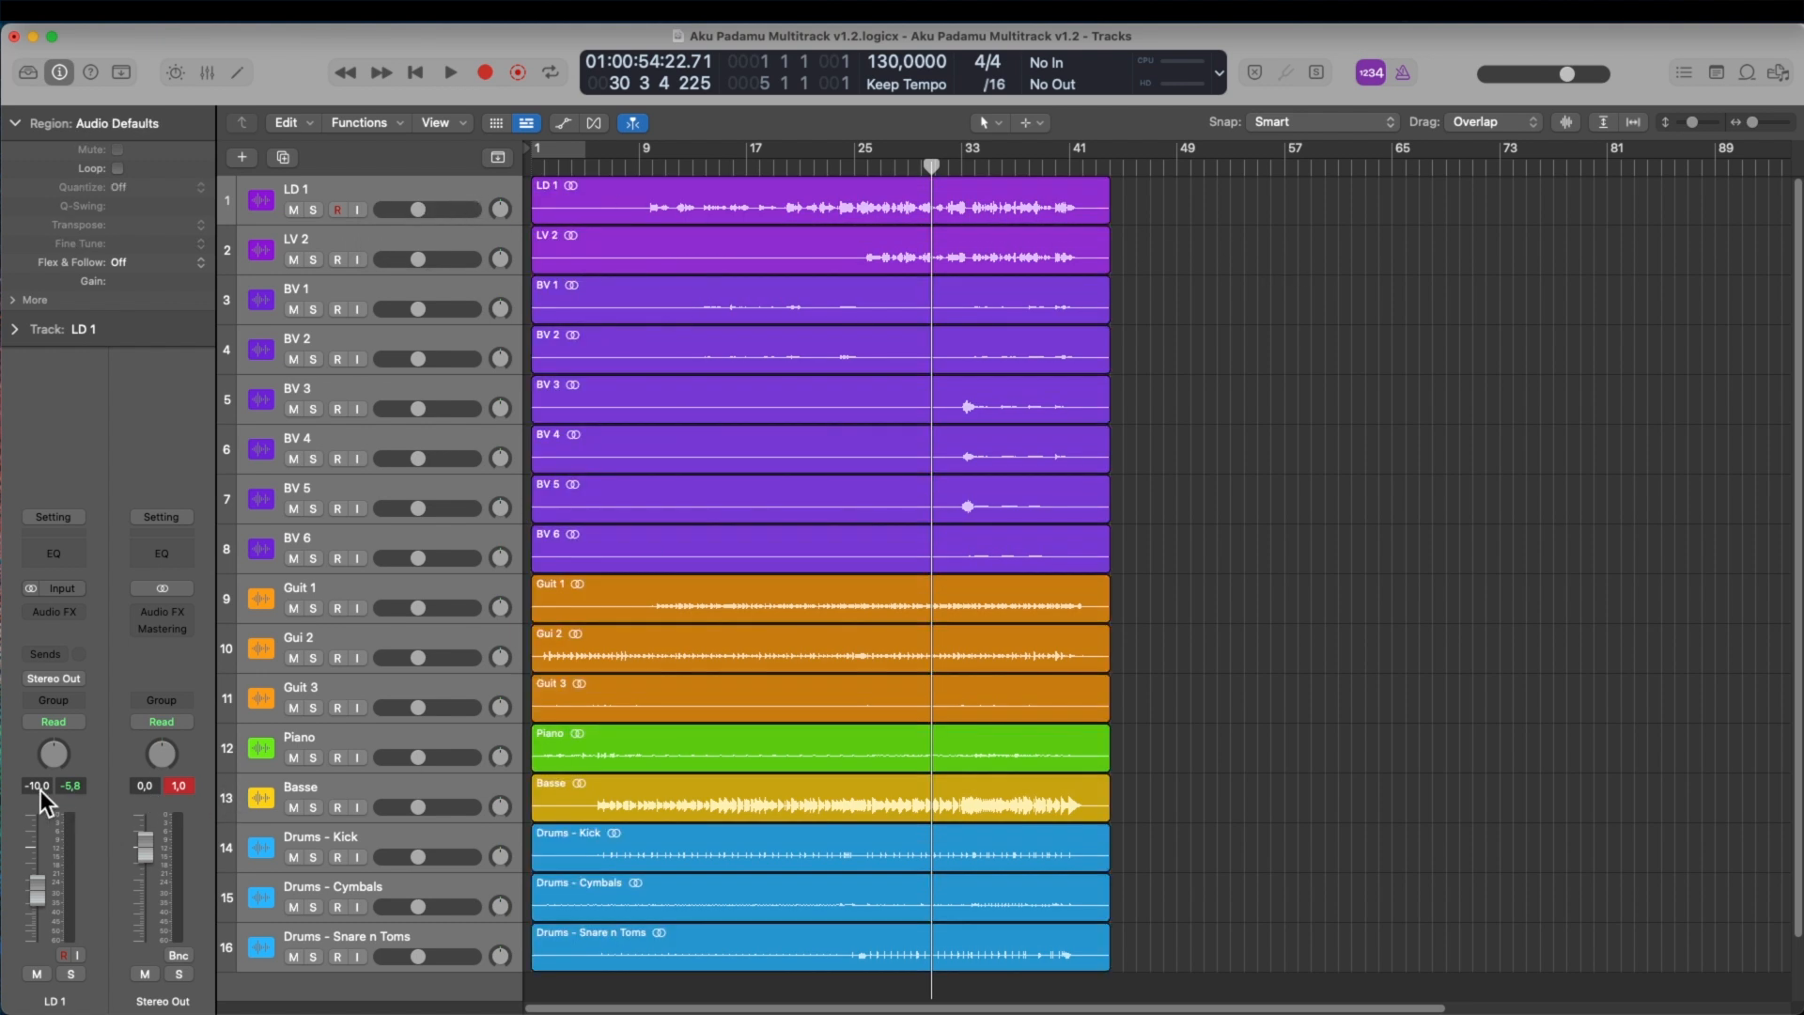
click(186, 785)
- Reselect all 16 tracks and play the mix briefly from about bar 25 to check the output level
click(447, 184)
click(1210, 240)
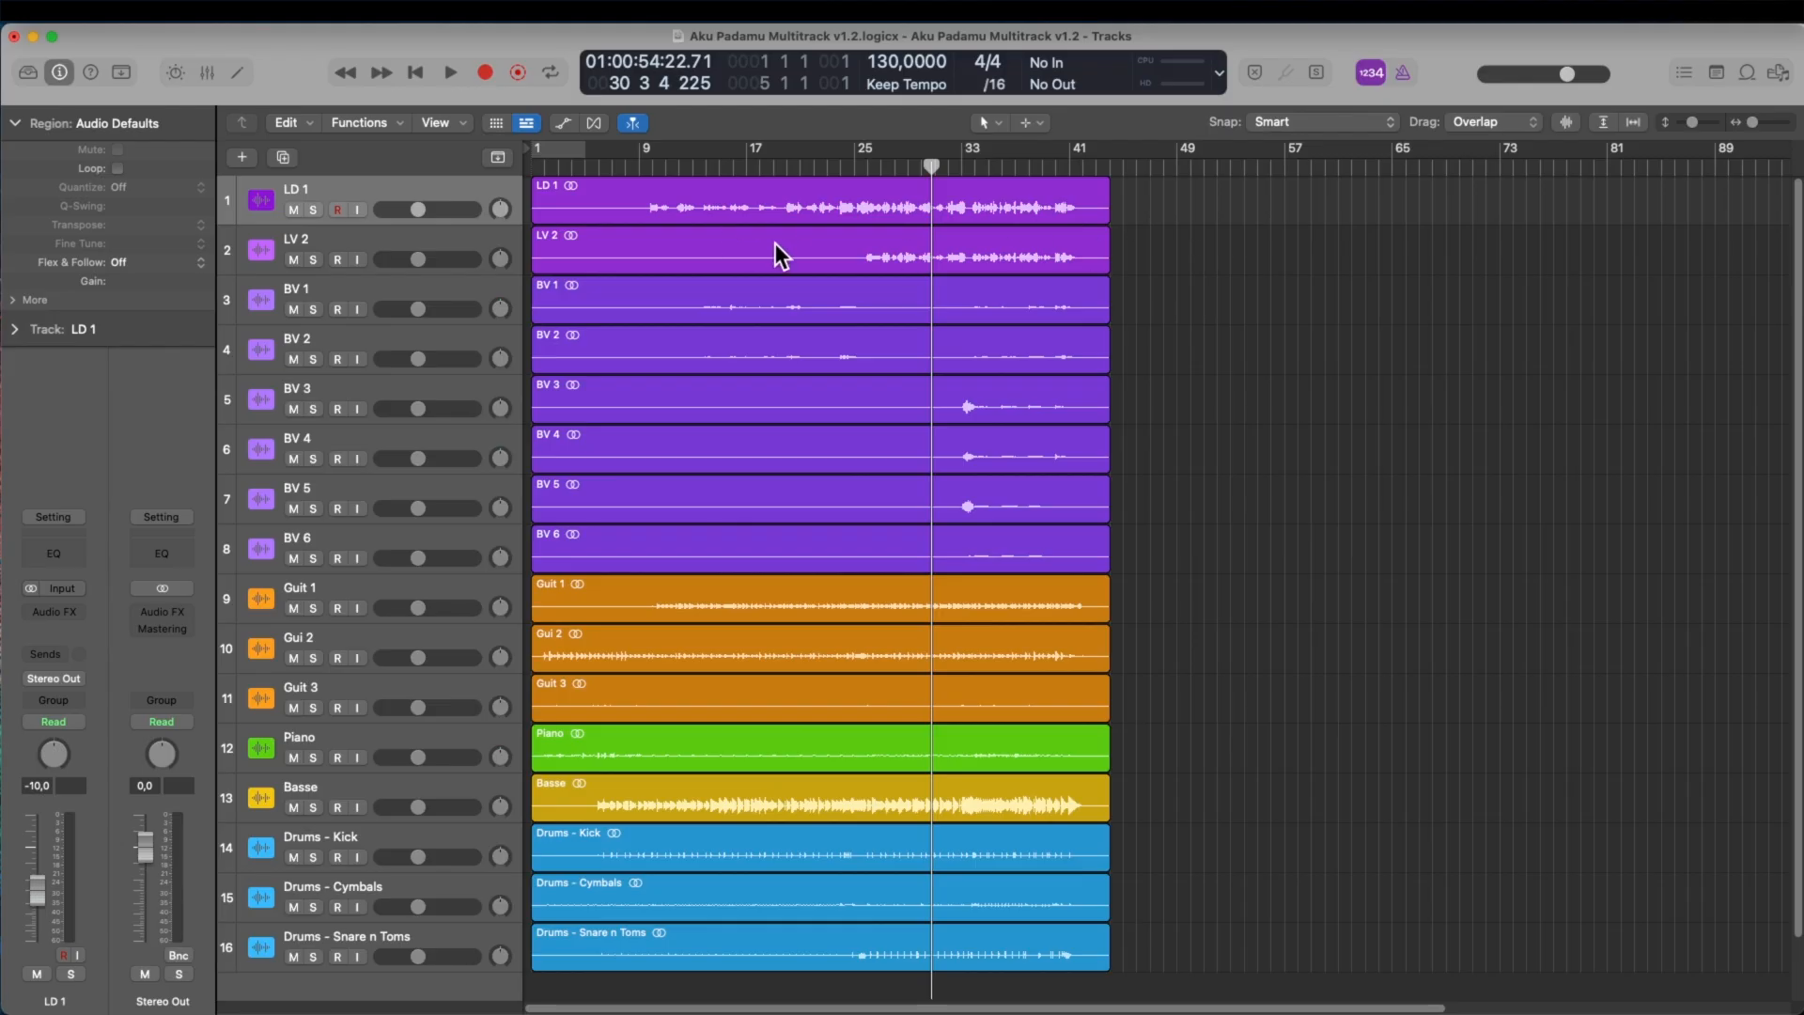
click(428, 186)
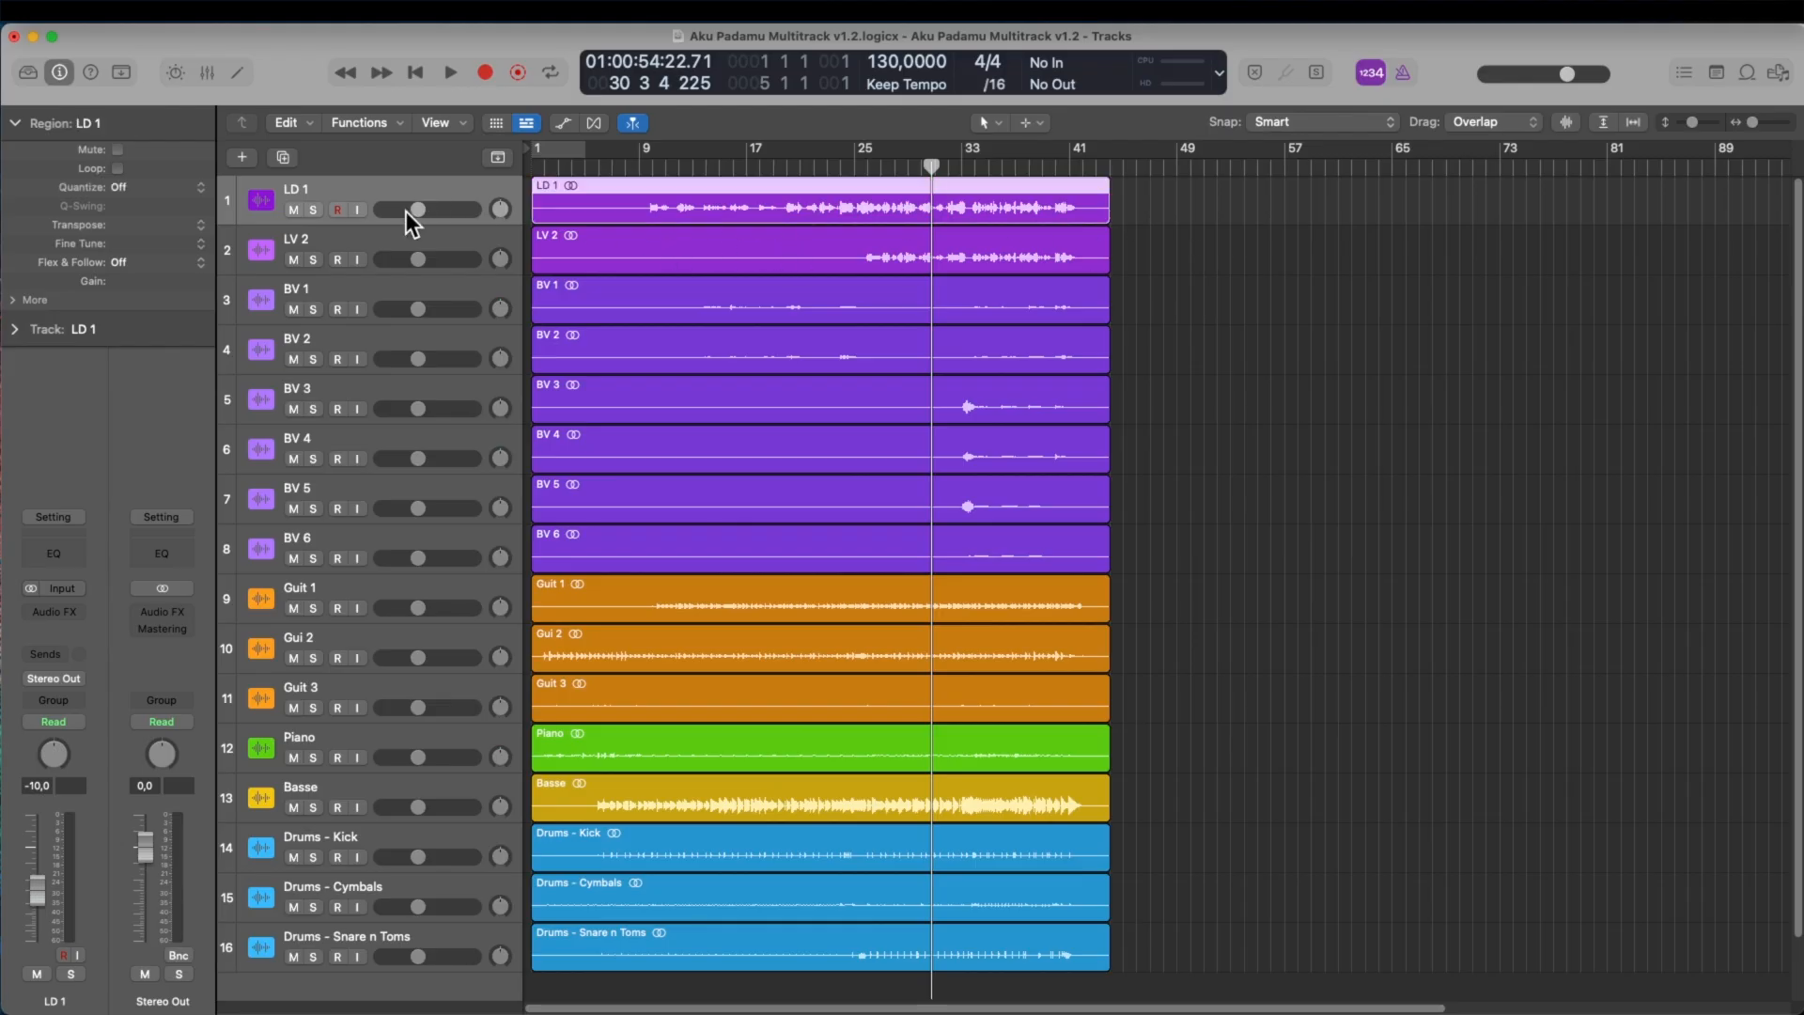
shift+click(425, 940)
click(1267, 755)
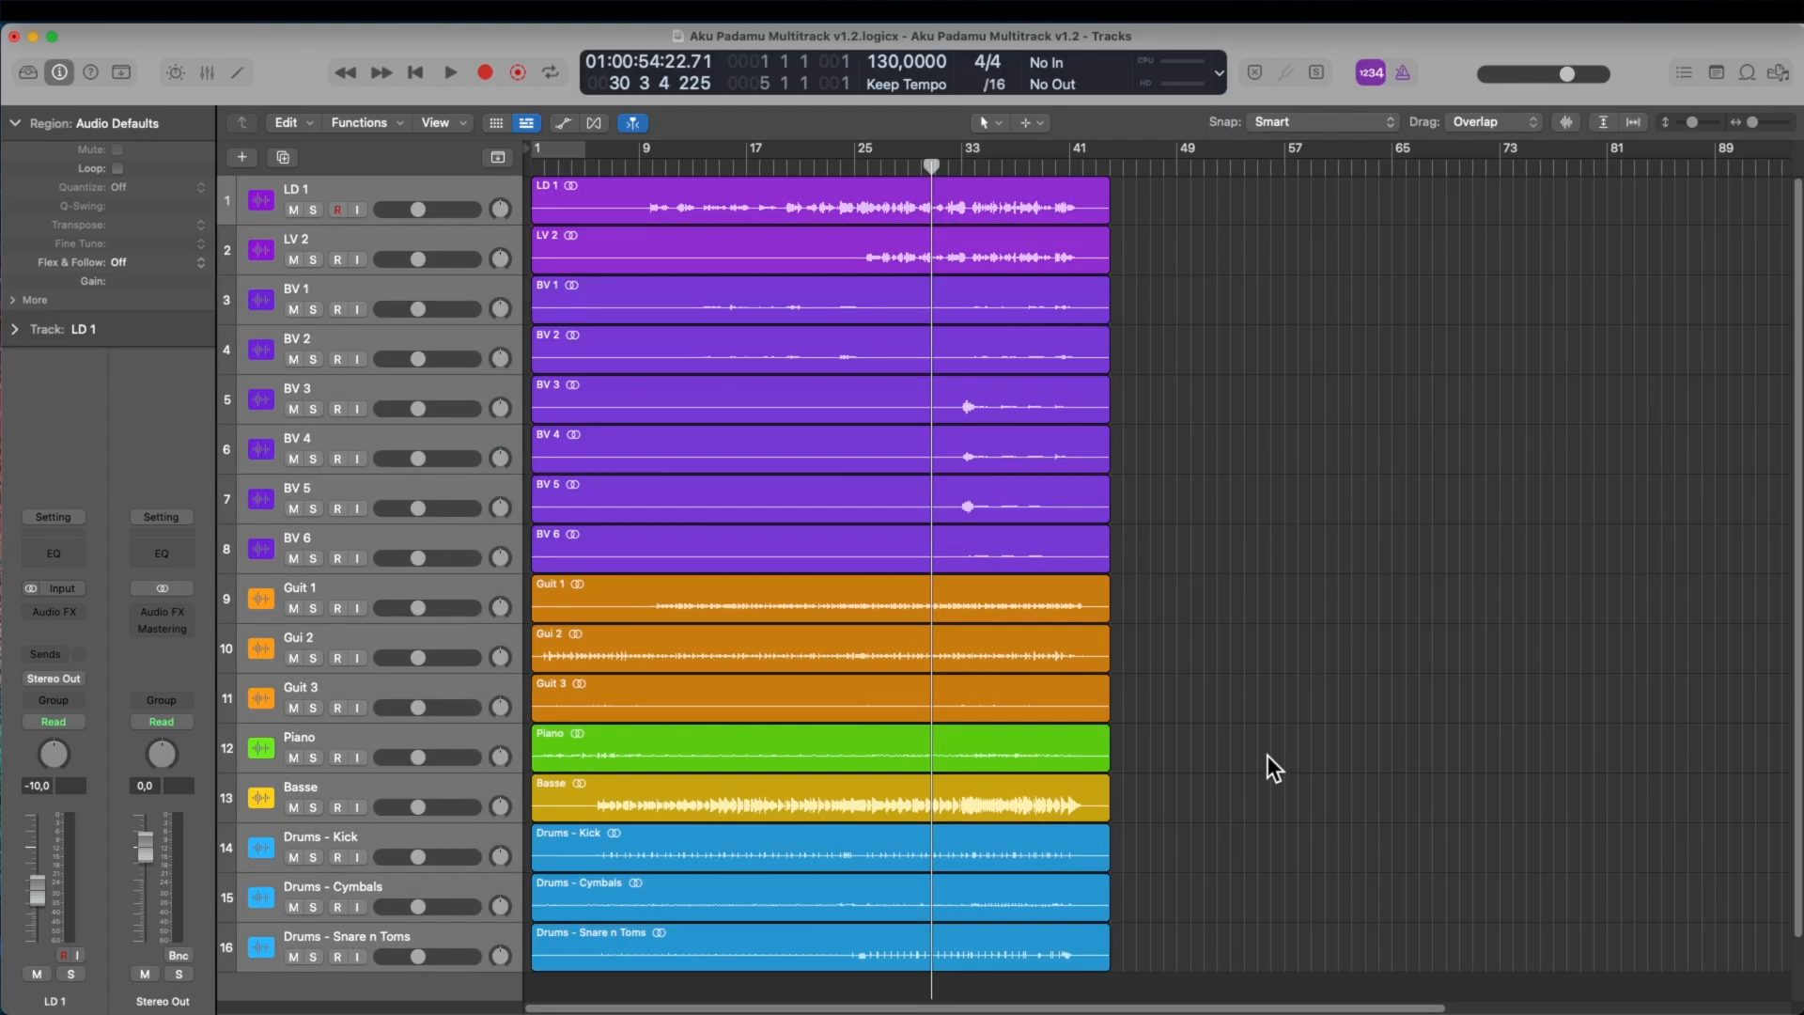
click(853, 164)
key(space)
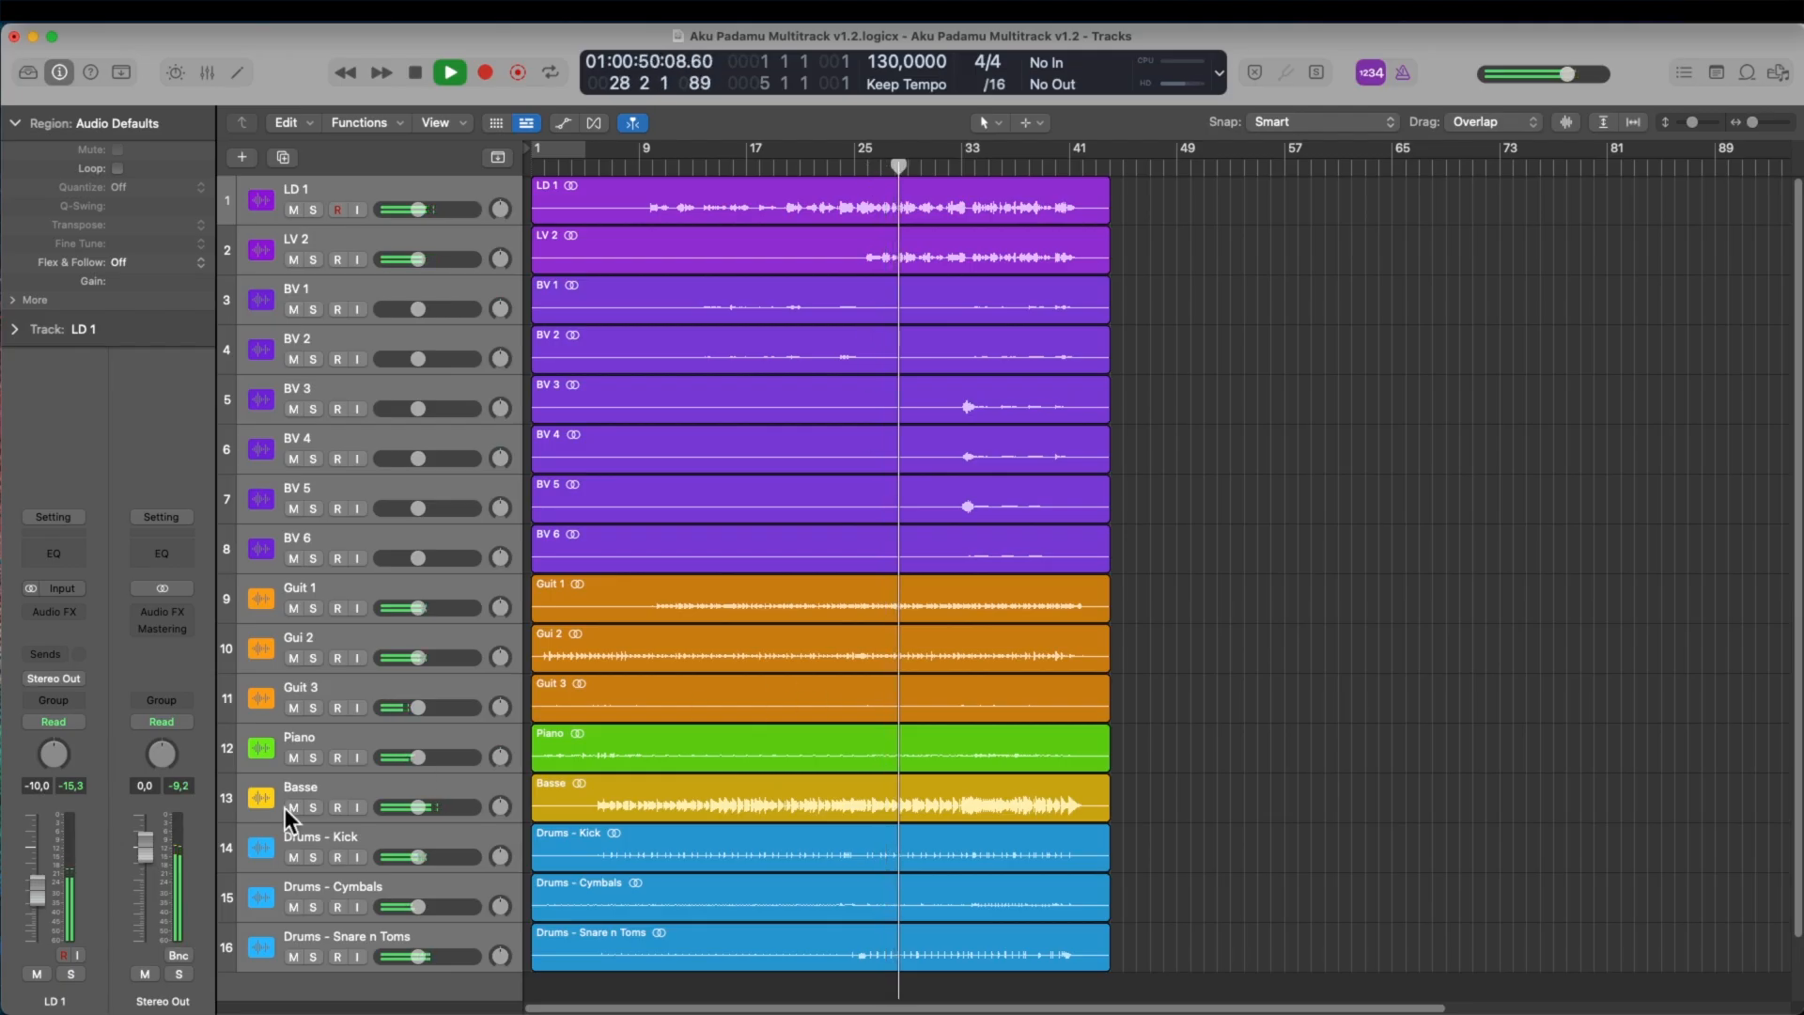
key(space)
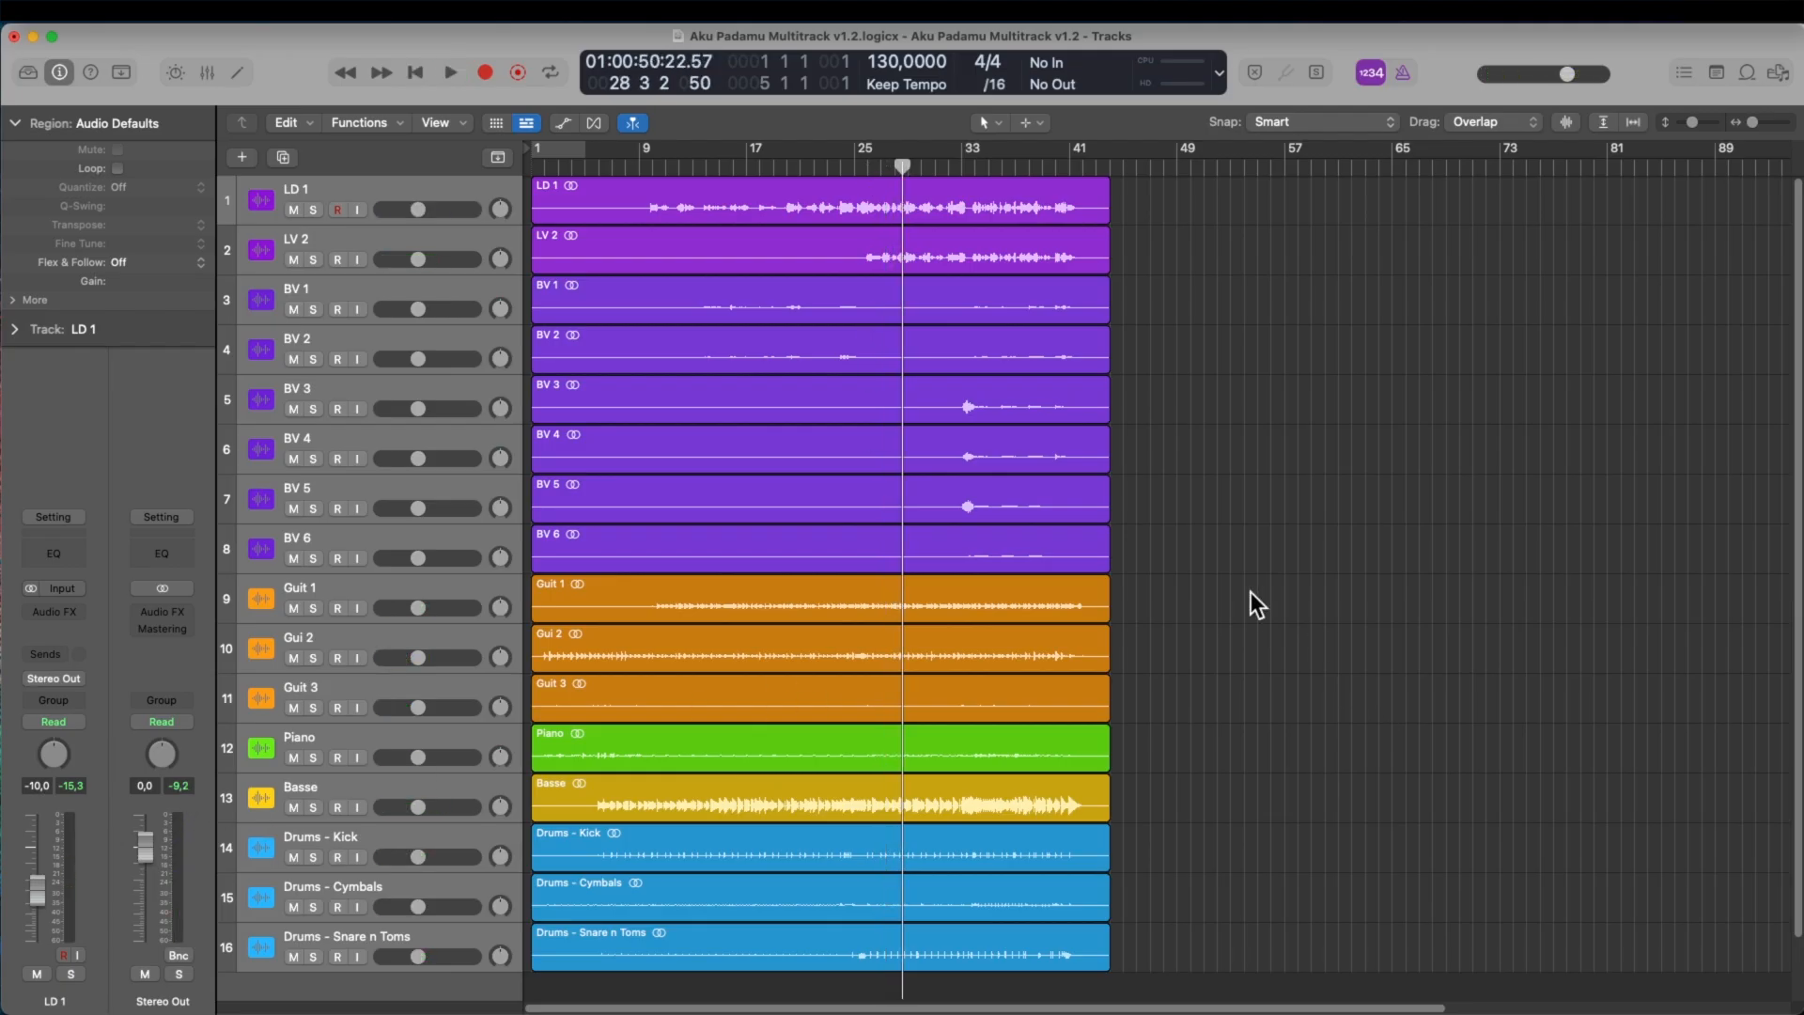
- Move the playhead to bar 31 and look through the channel strips of Guit 1, Gui 2 and Guit 3
click(933, 167)
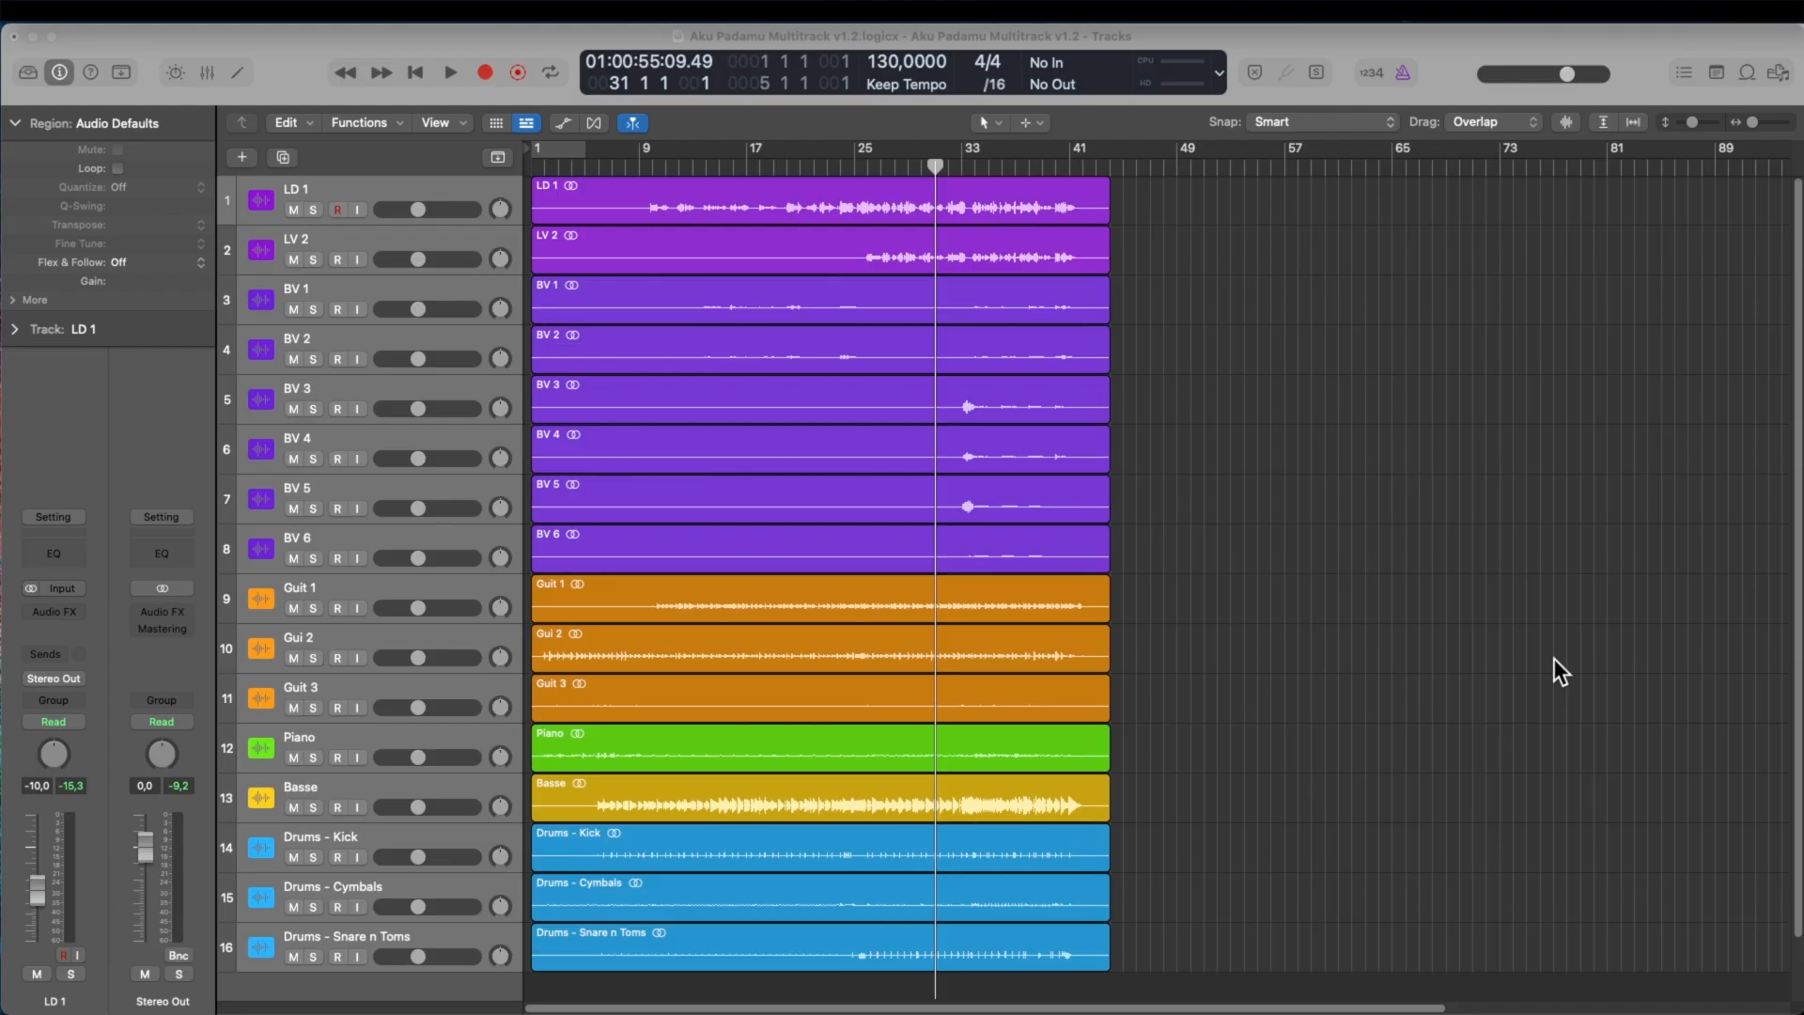
click(1298, 639)
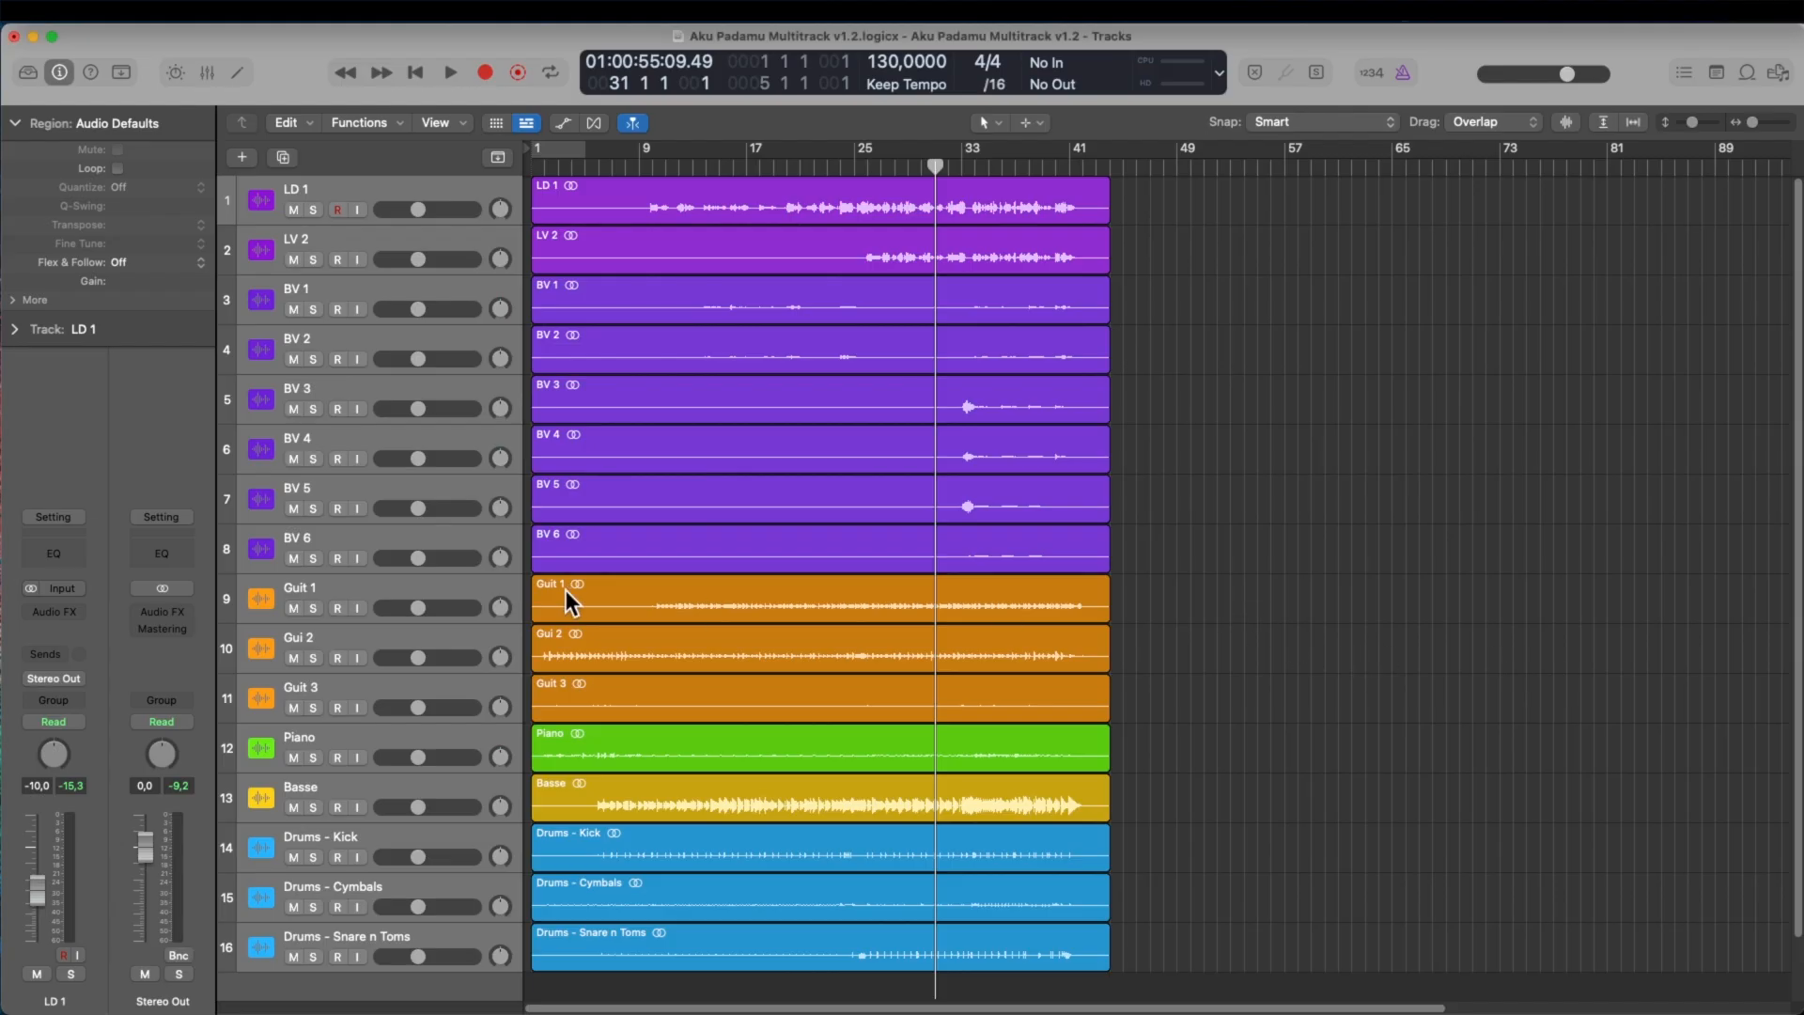
click(384, 590)
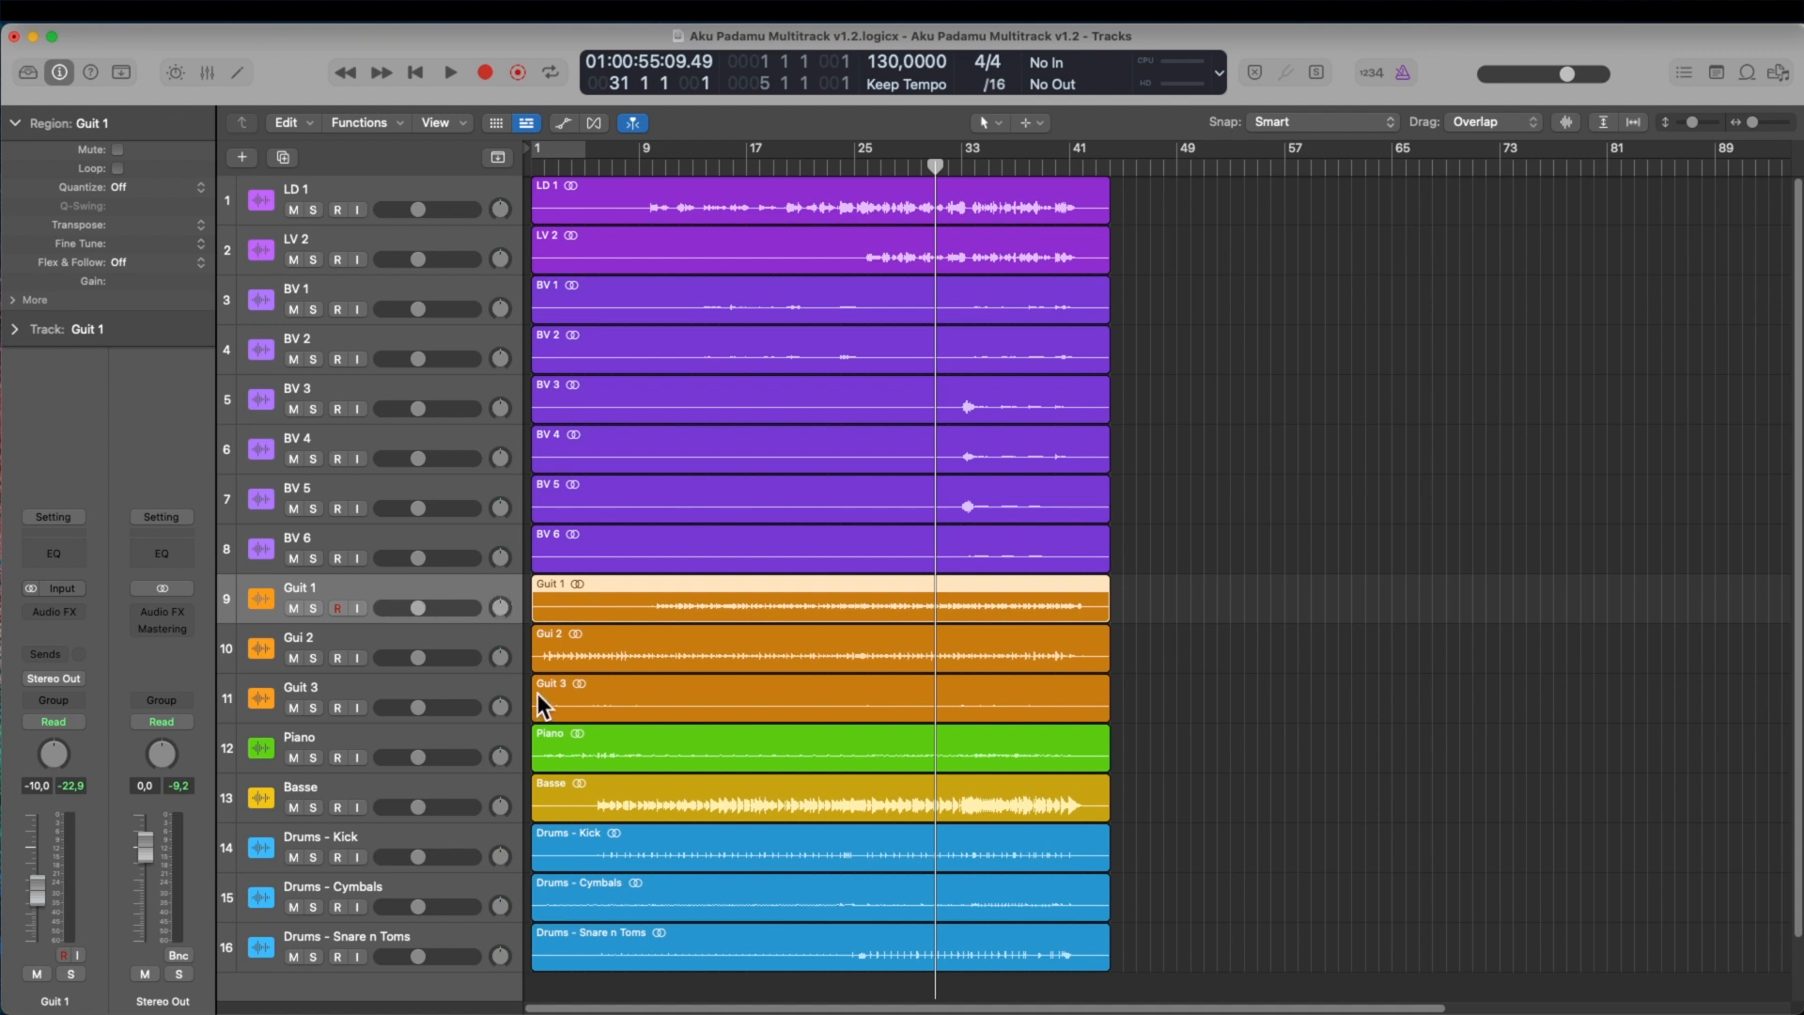
click(438, 634)
click(443, 588)
click(433, 678)
- Route the output of the Guit 1 track to Bus 12
click(443, 588)
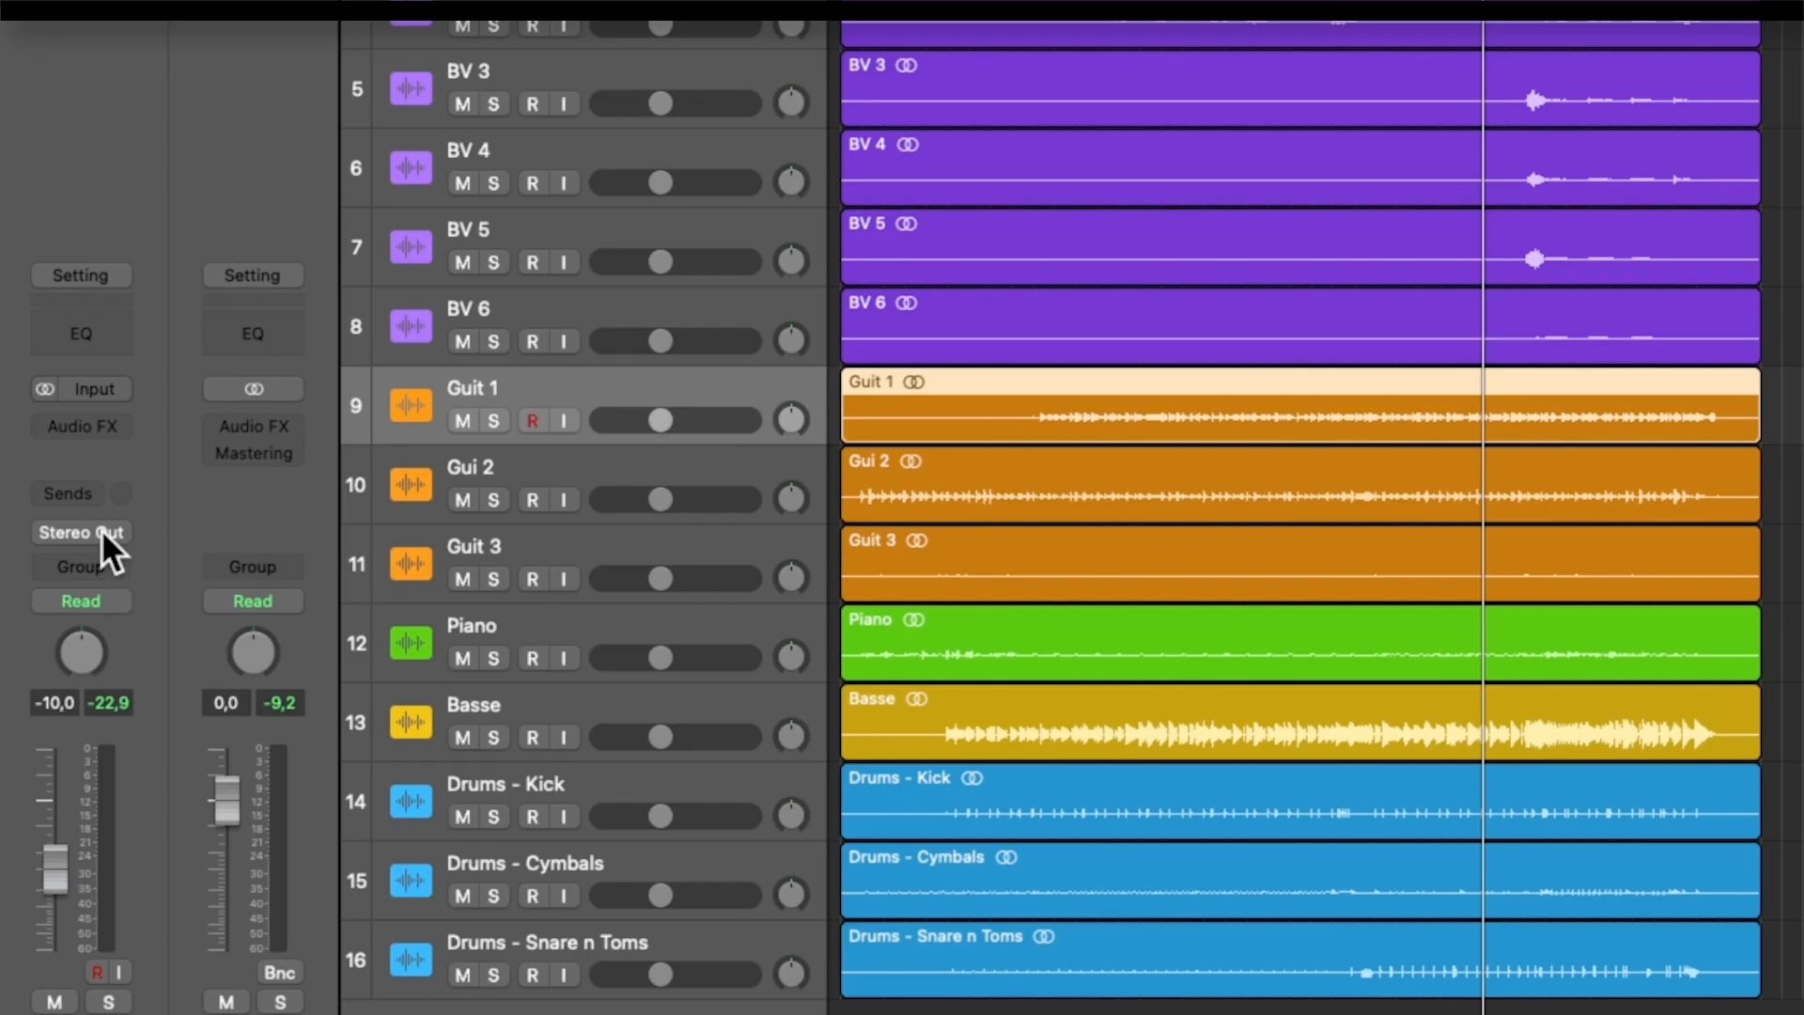
click(101, 531)
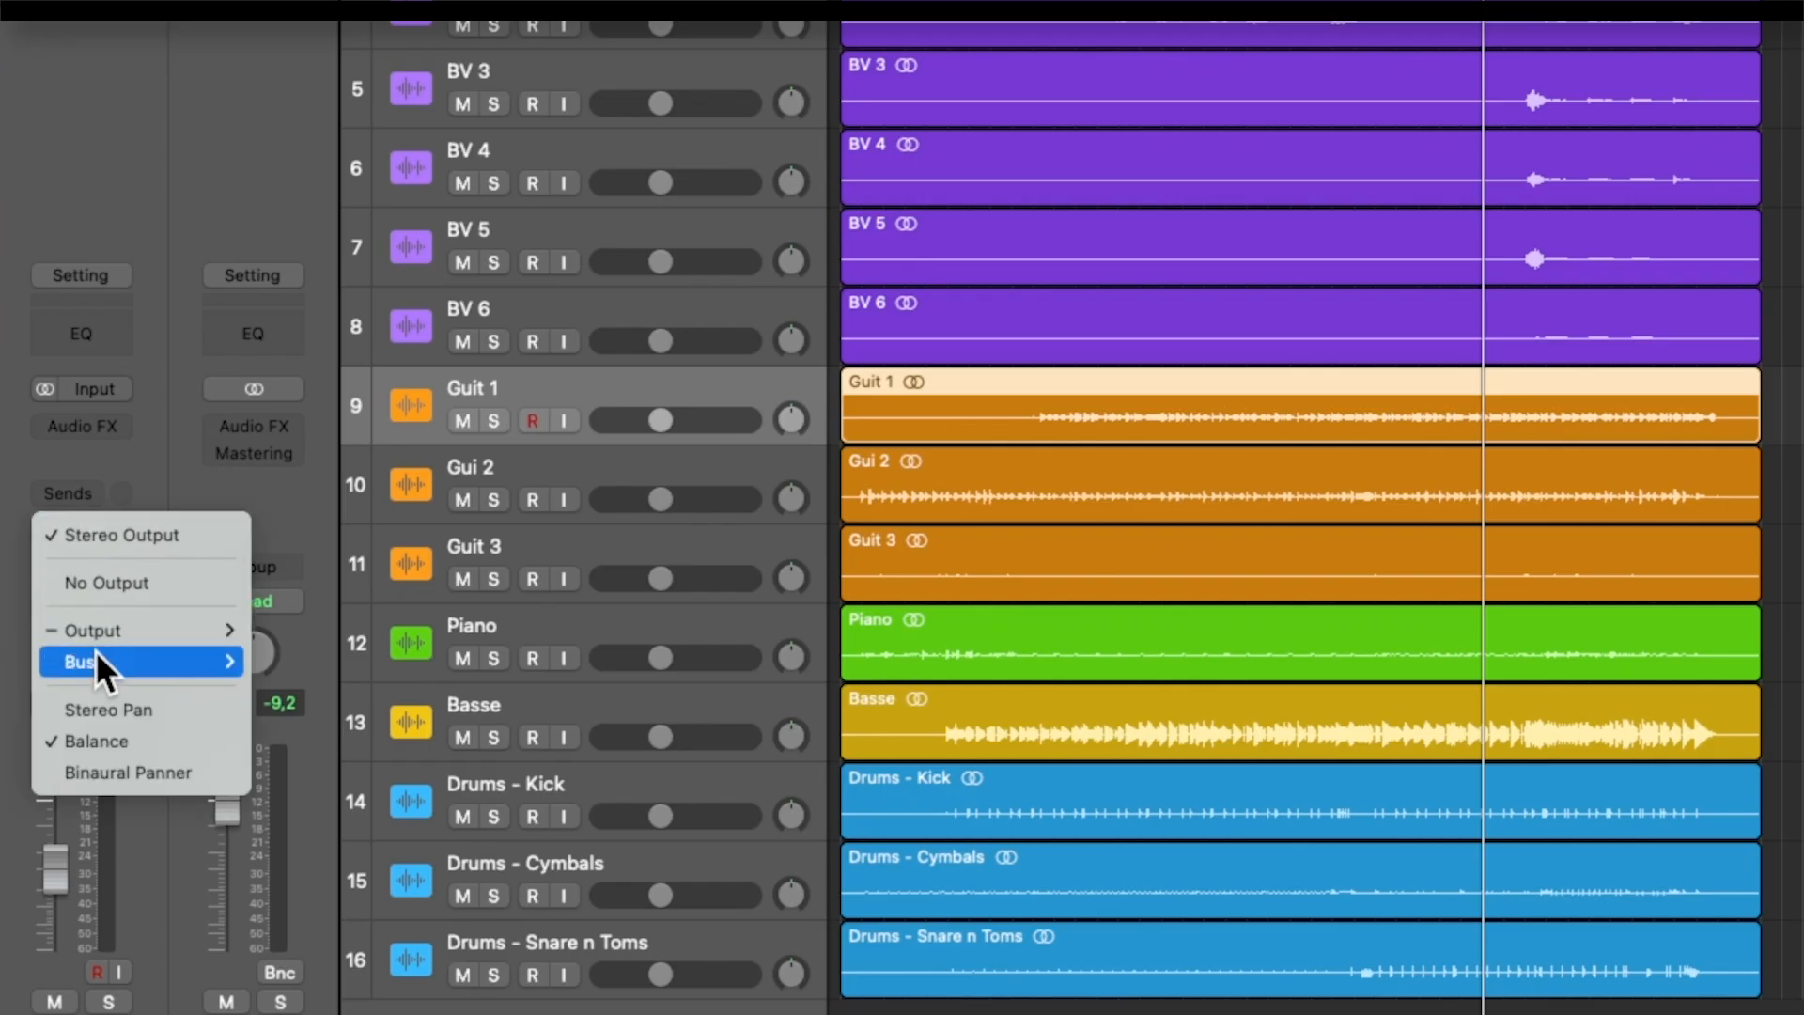
mouse_move(94, 662)
click(310, 172)
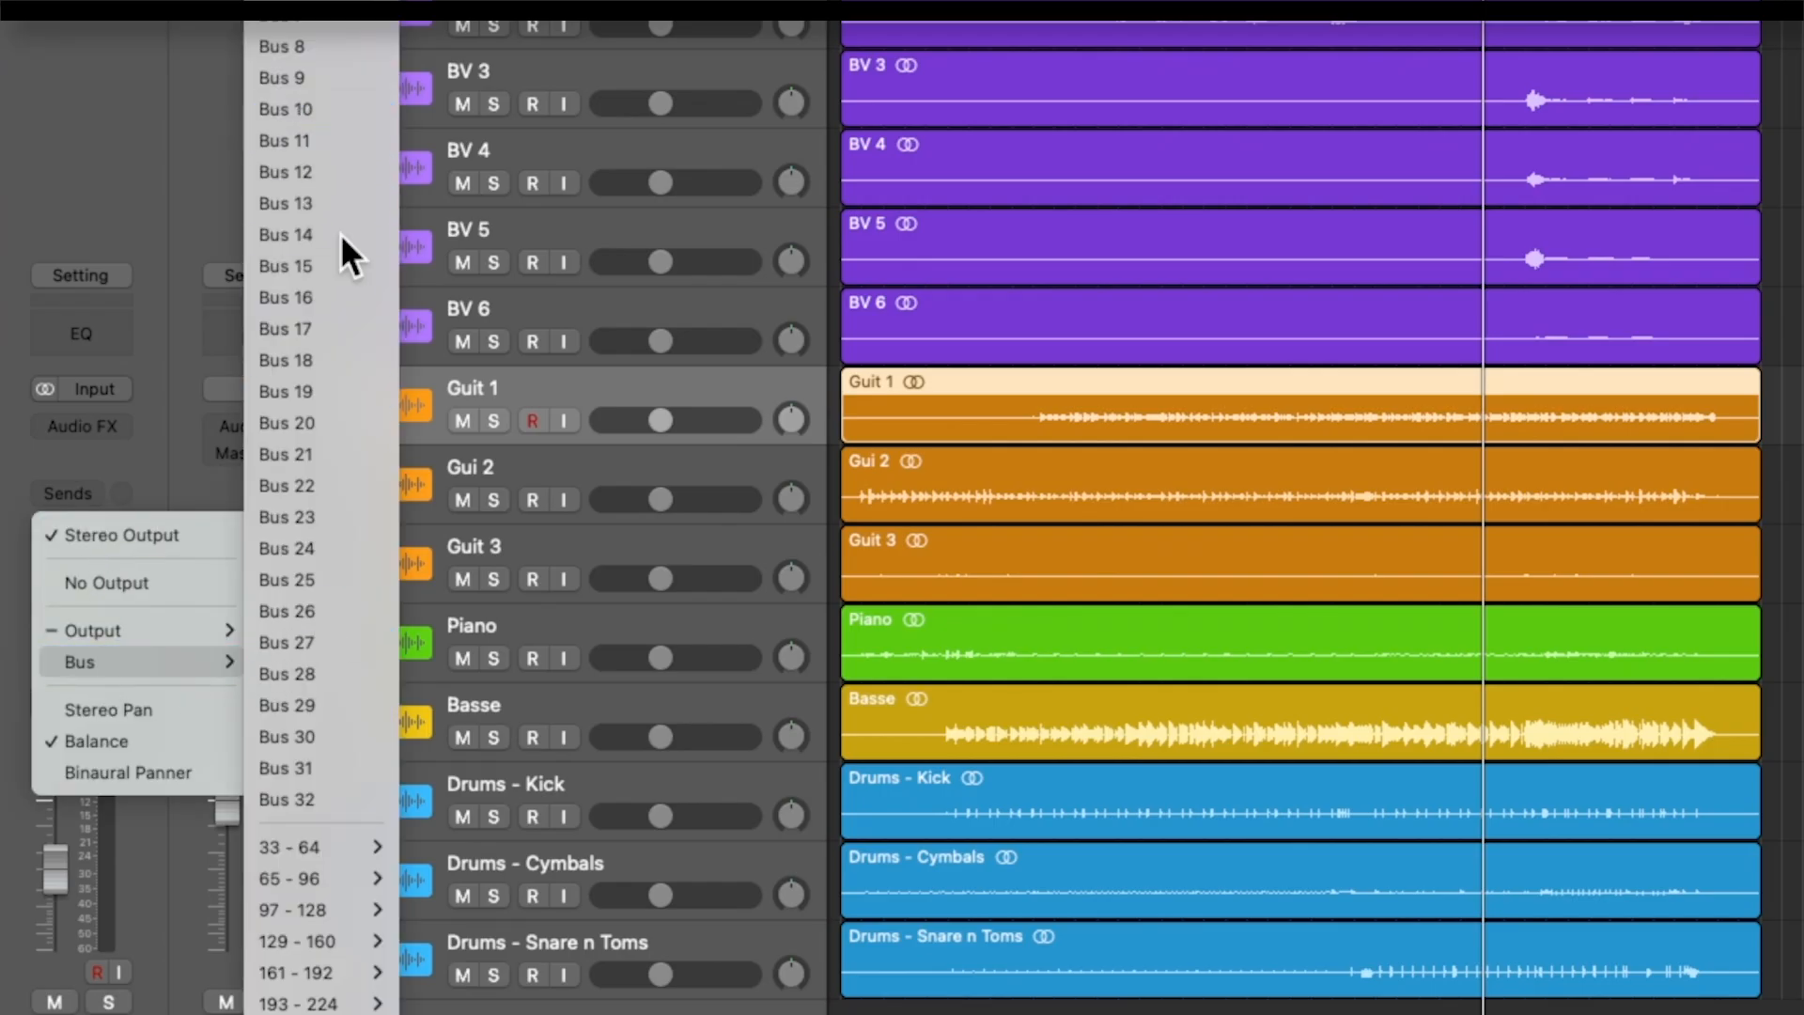
- Route the outputs of the Gui 2 and Guit 3 tracks to Bus 12 as well
click(752, 471)
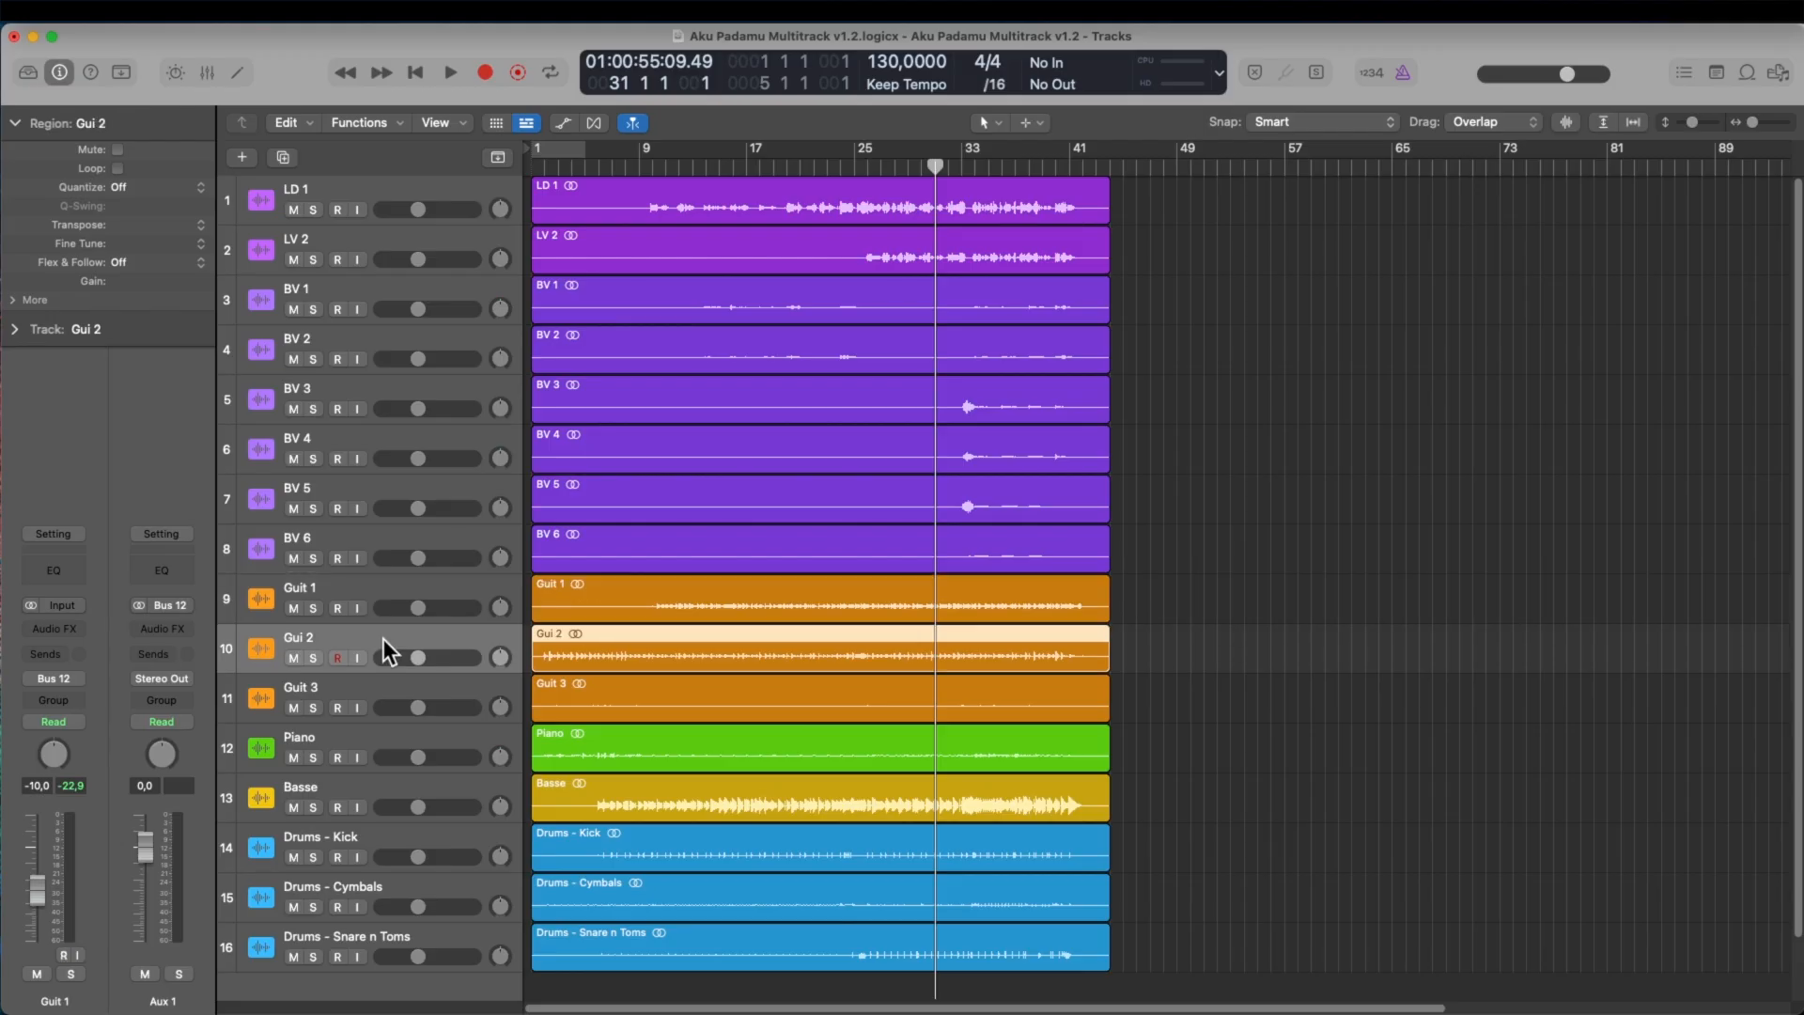
click(93, 532)
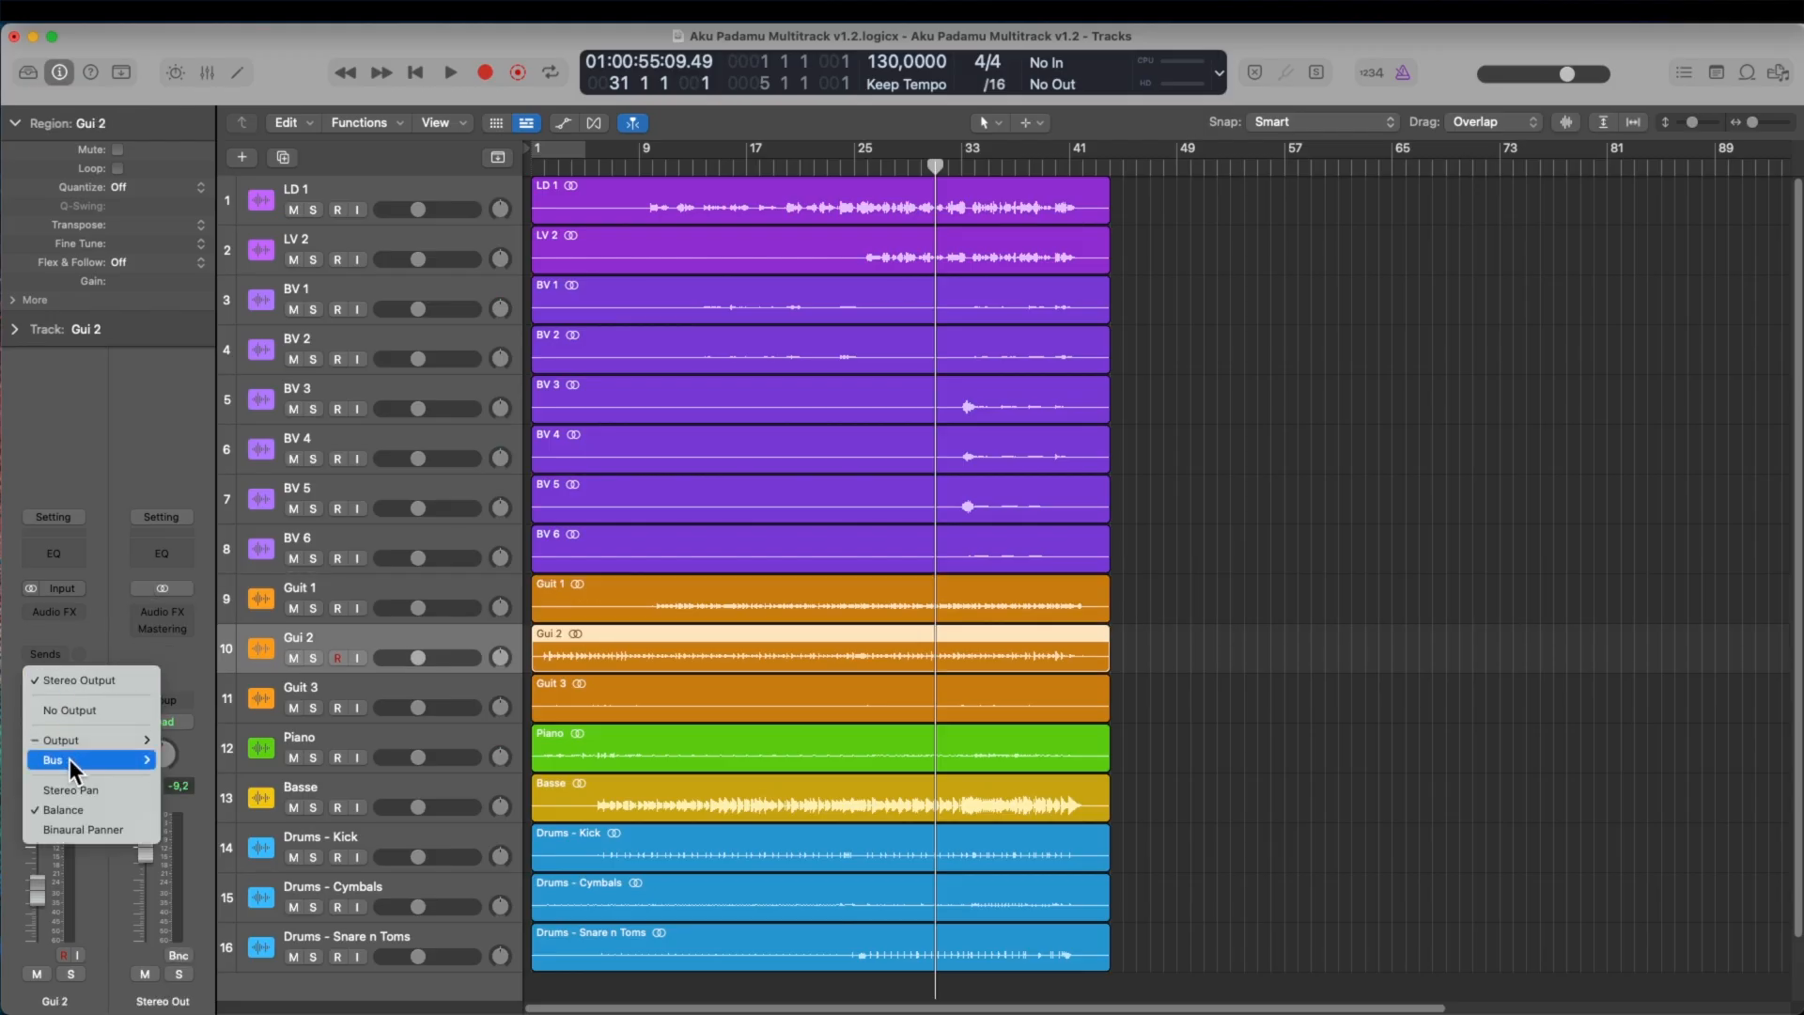
mouse_move(70, 759)
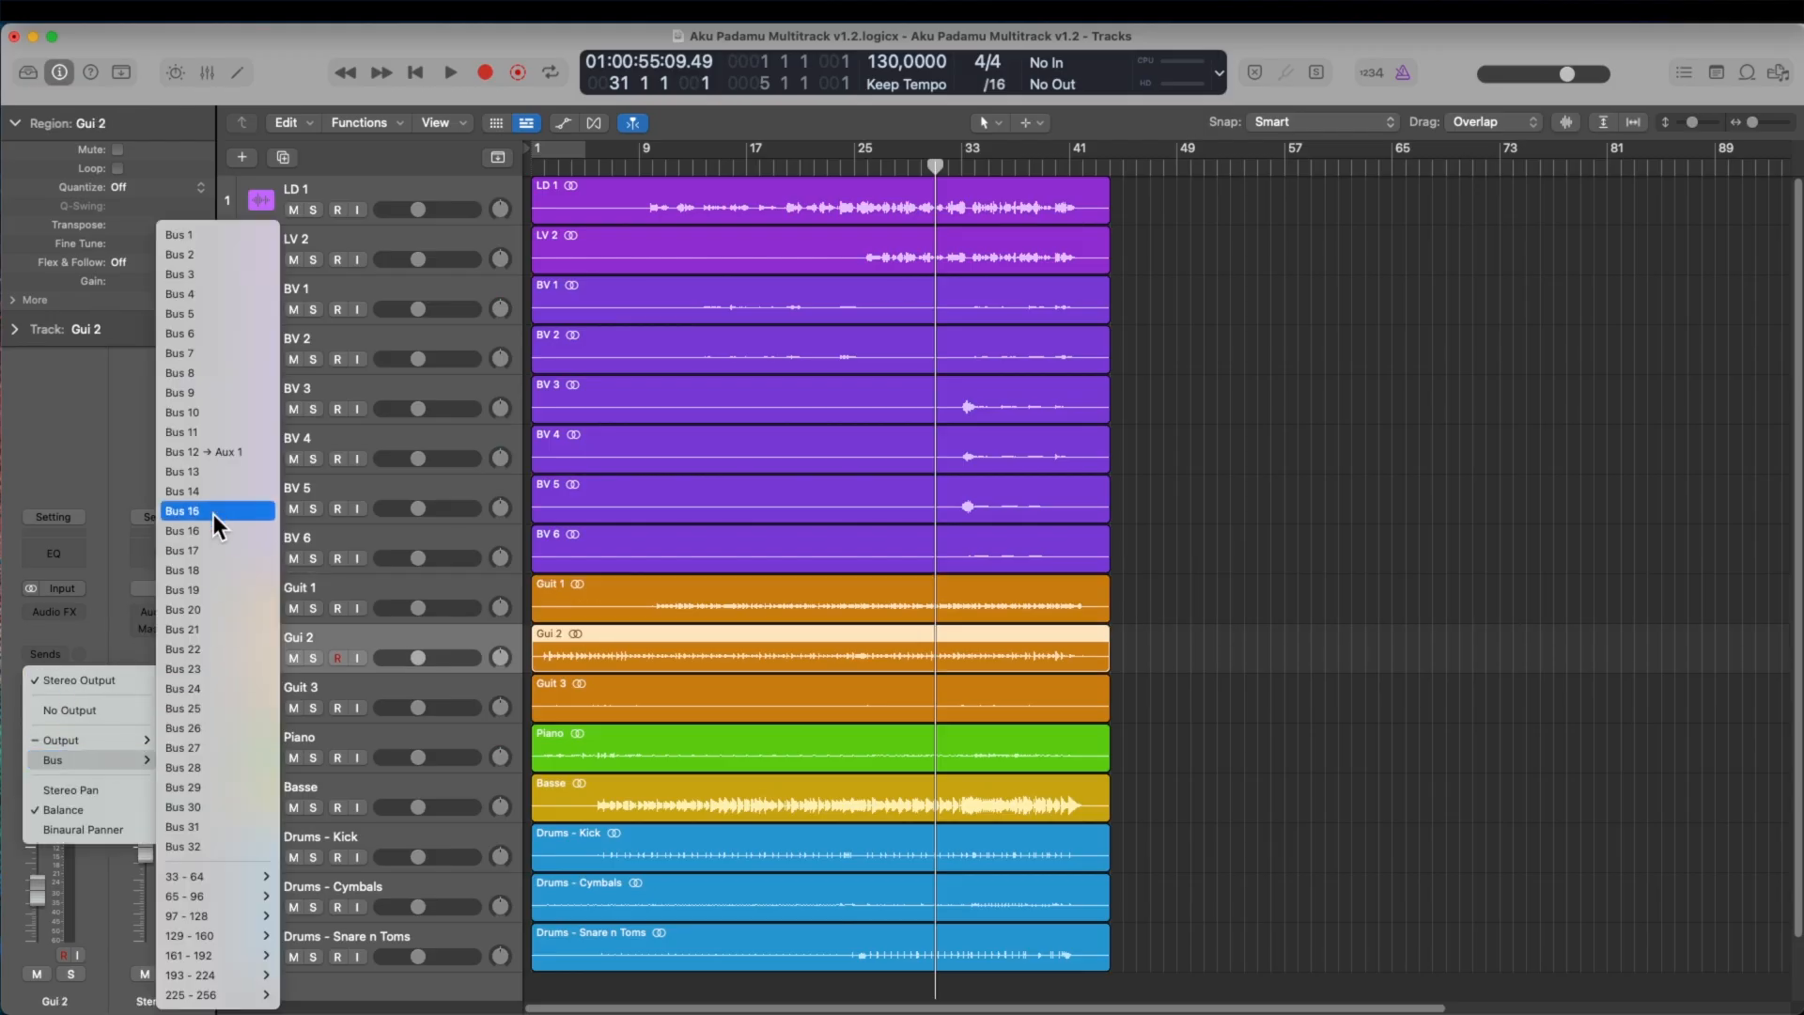
click(193, 448)
click(388, 694)
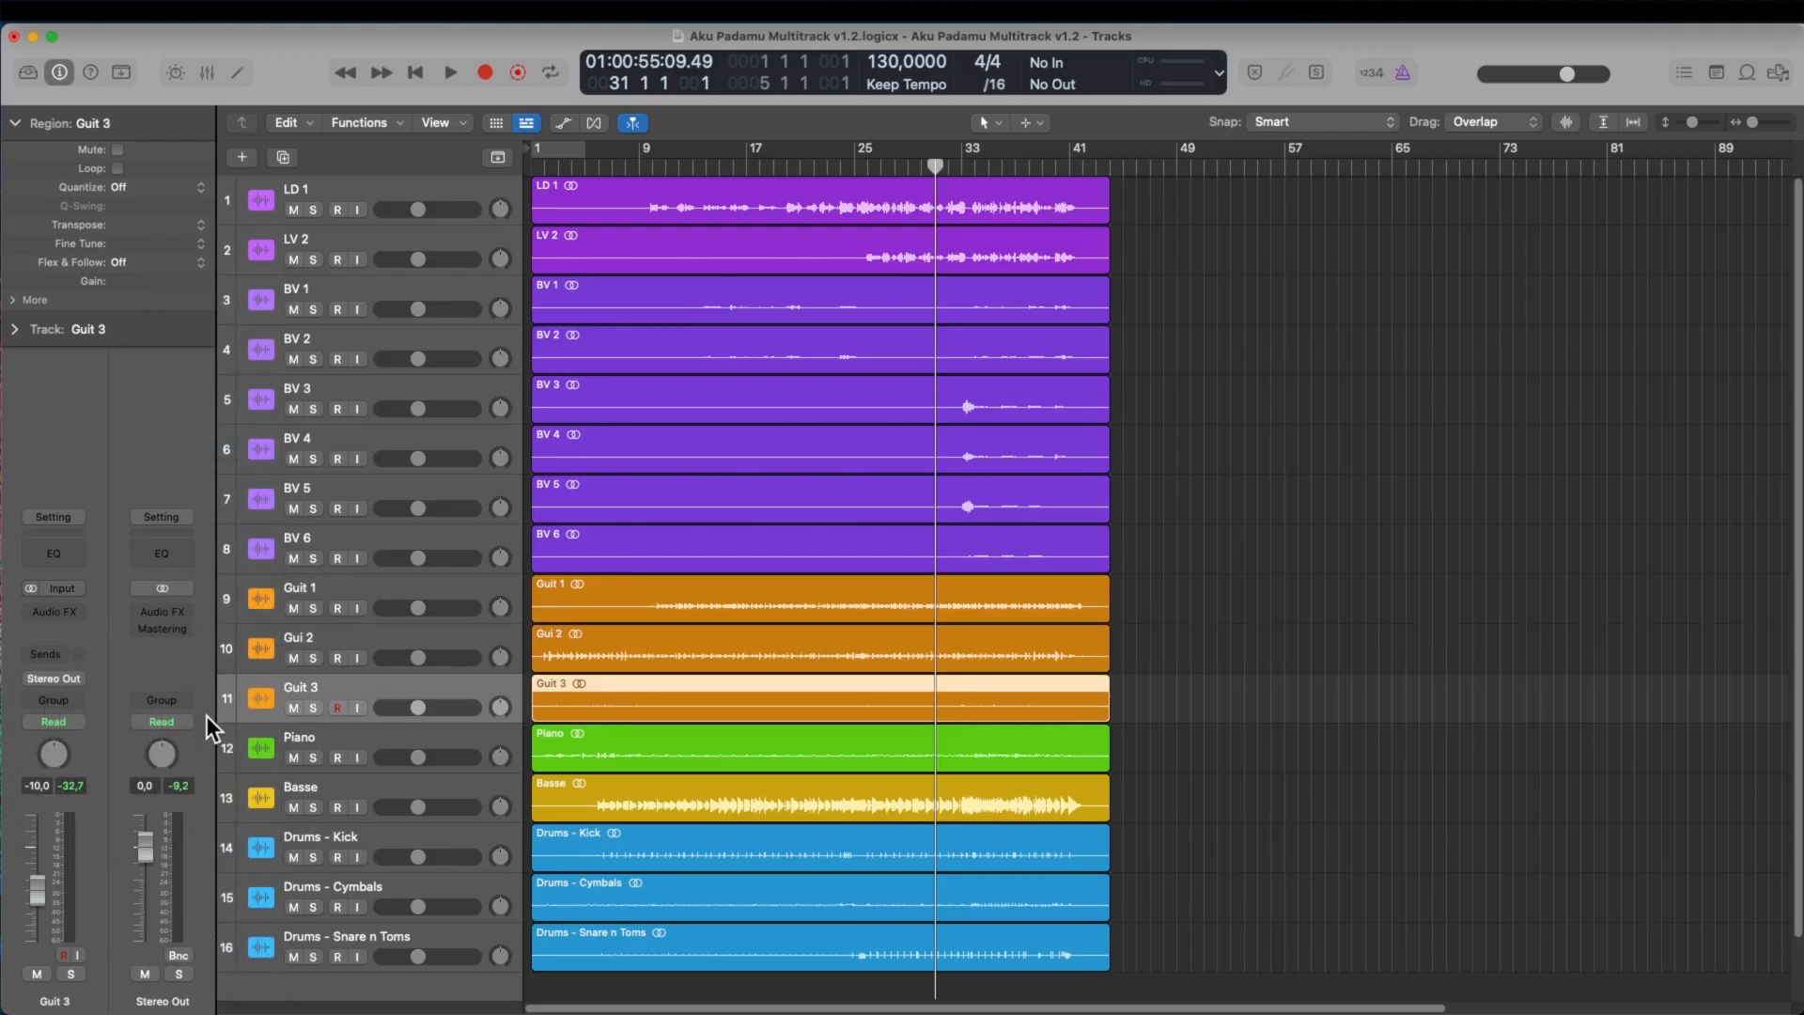
click(64, 680)
mouse_move(65, 757)
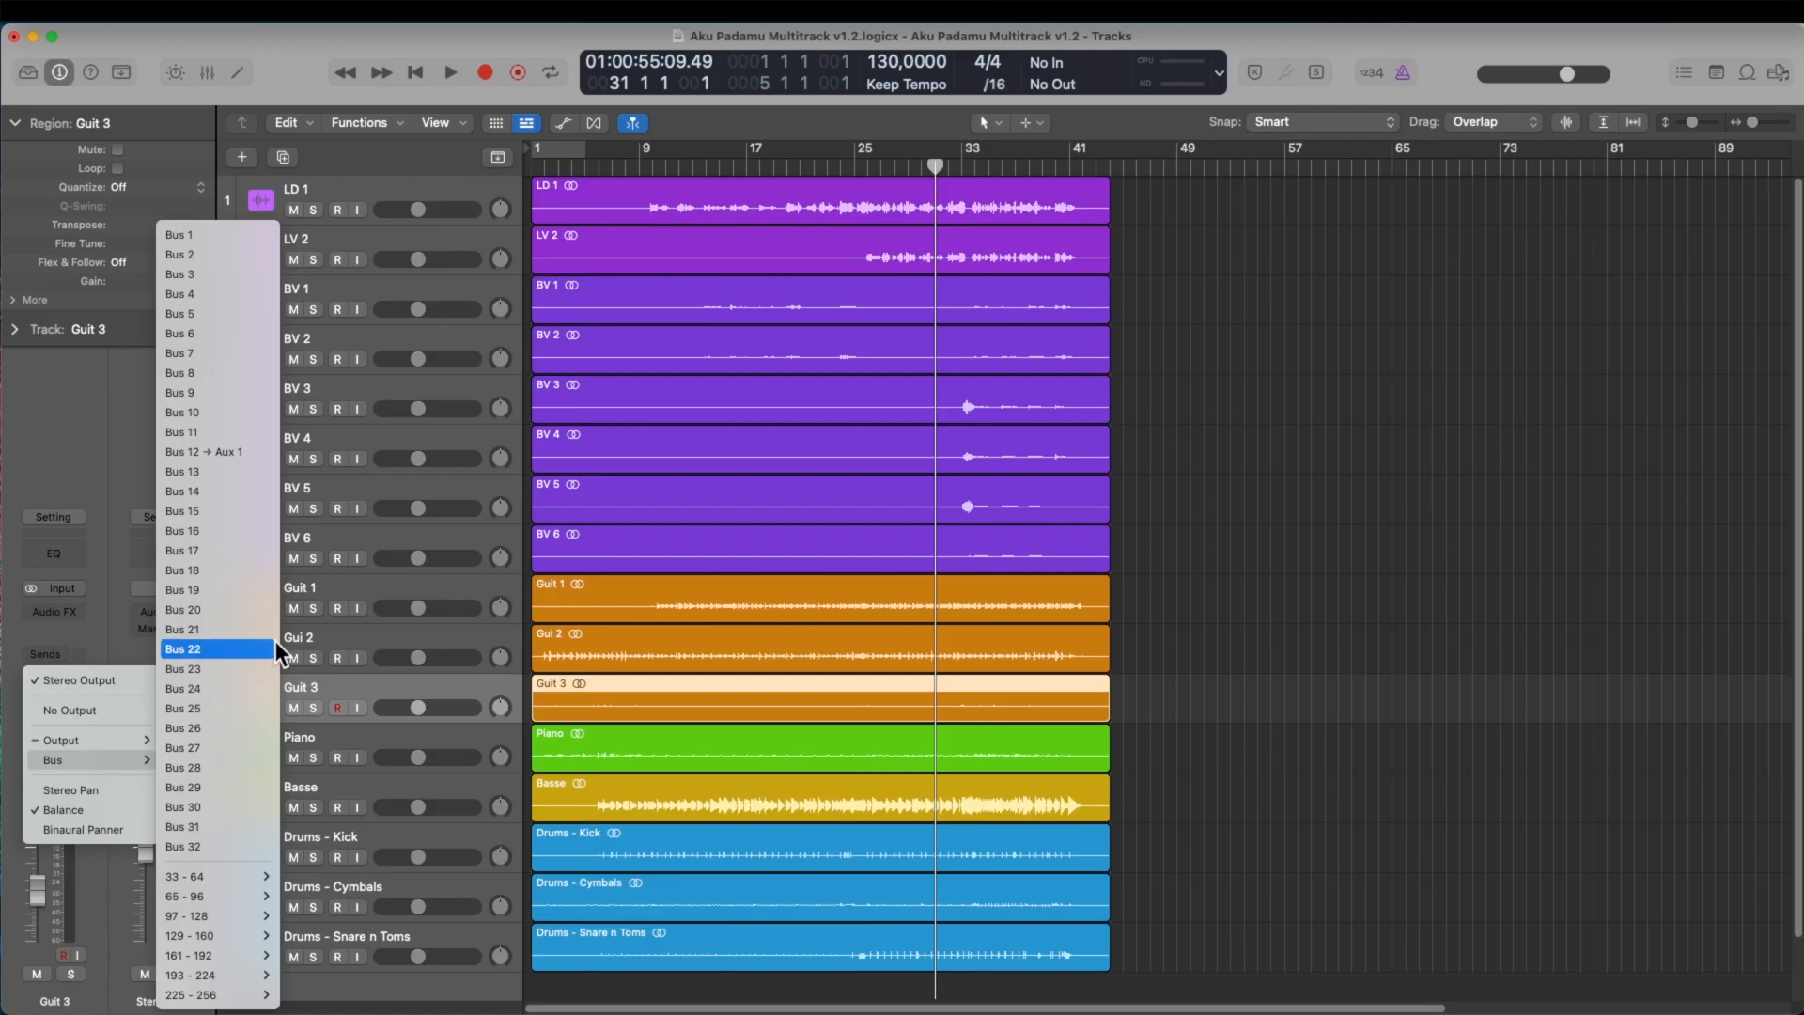
click(213, 449)
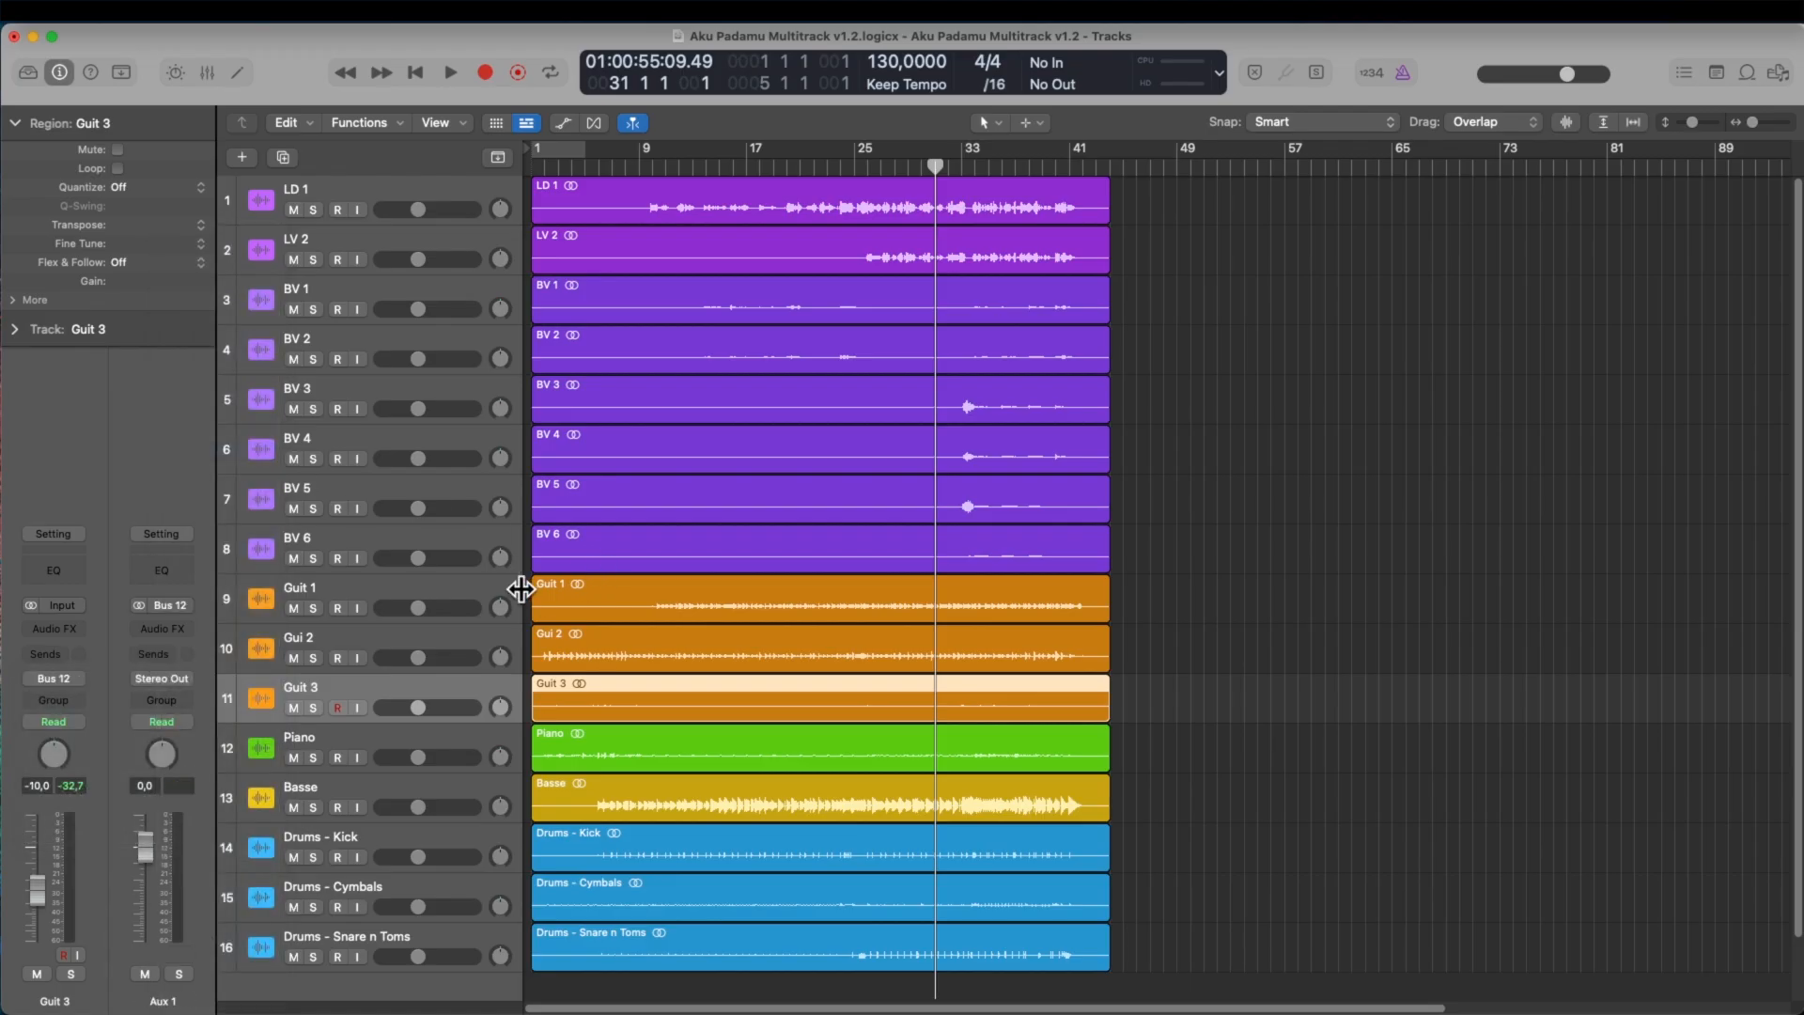
- Check the output routing of Guit 1, Gui 2 and Guit 3 in their channel strips
click(452, 592)
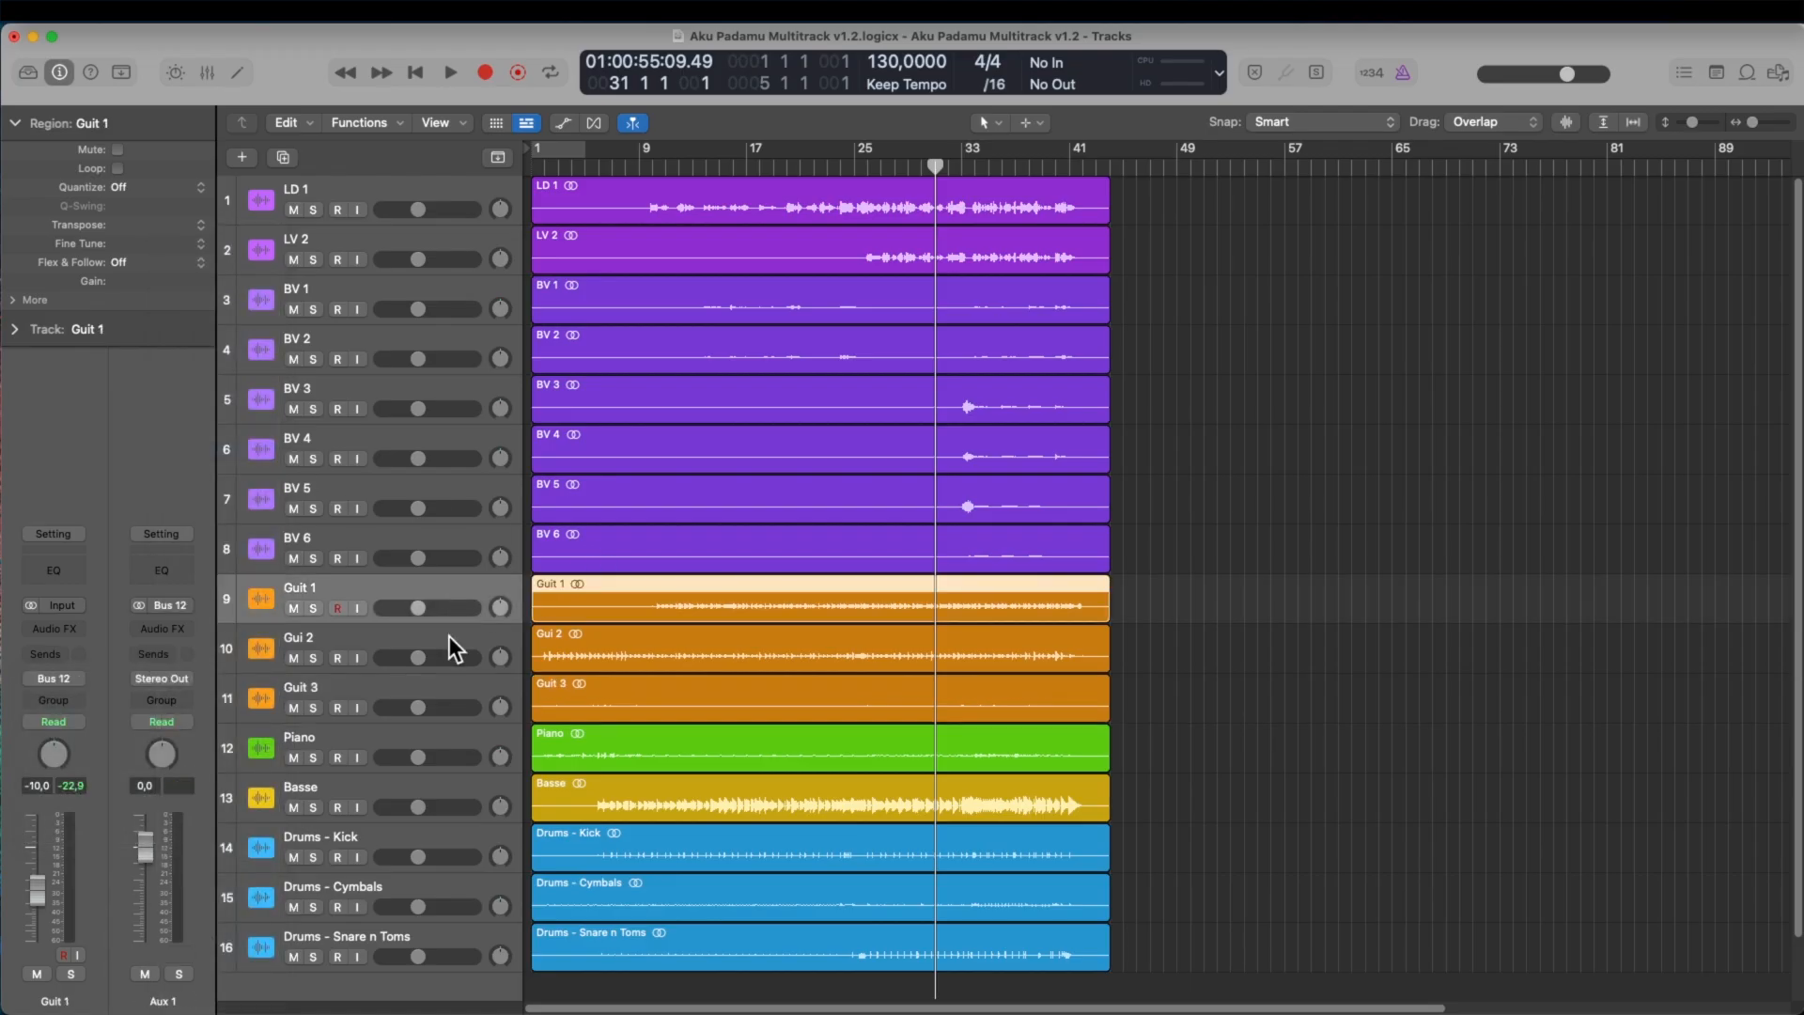
click(449, 635)
click(448, 688)
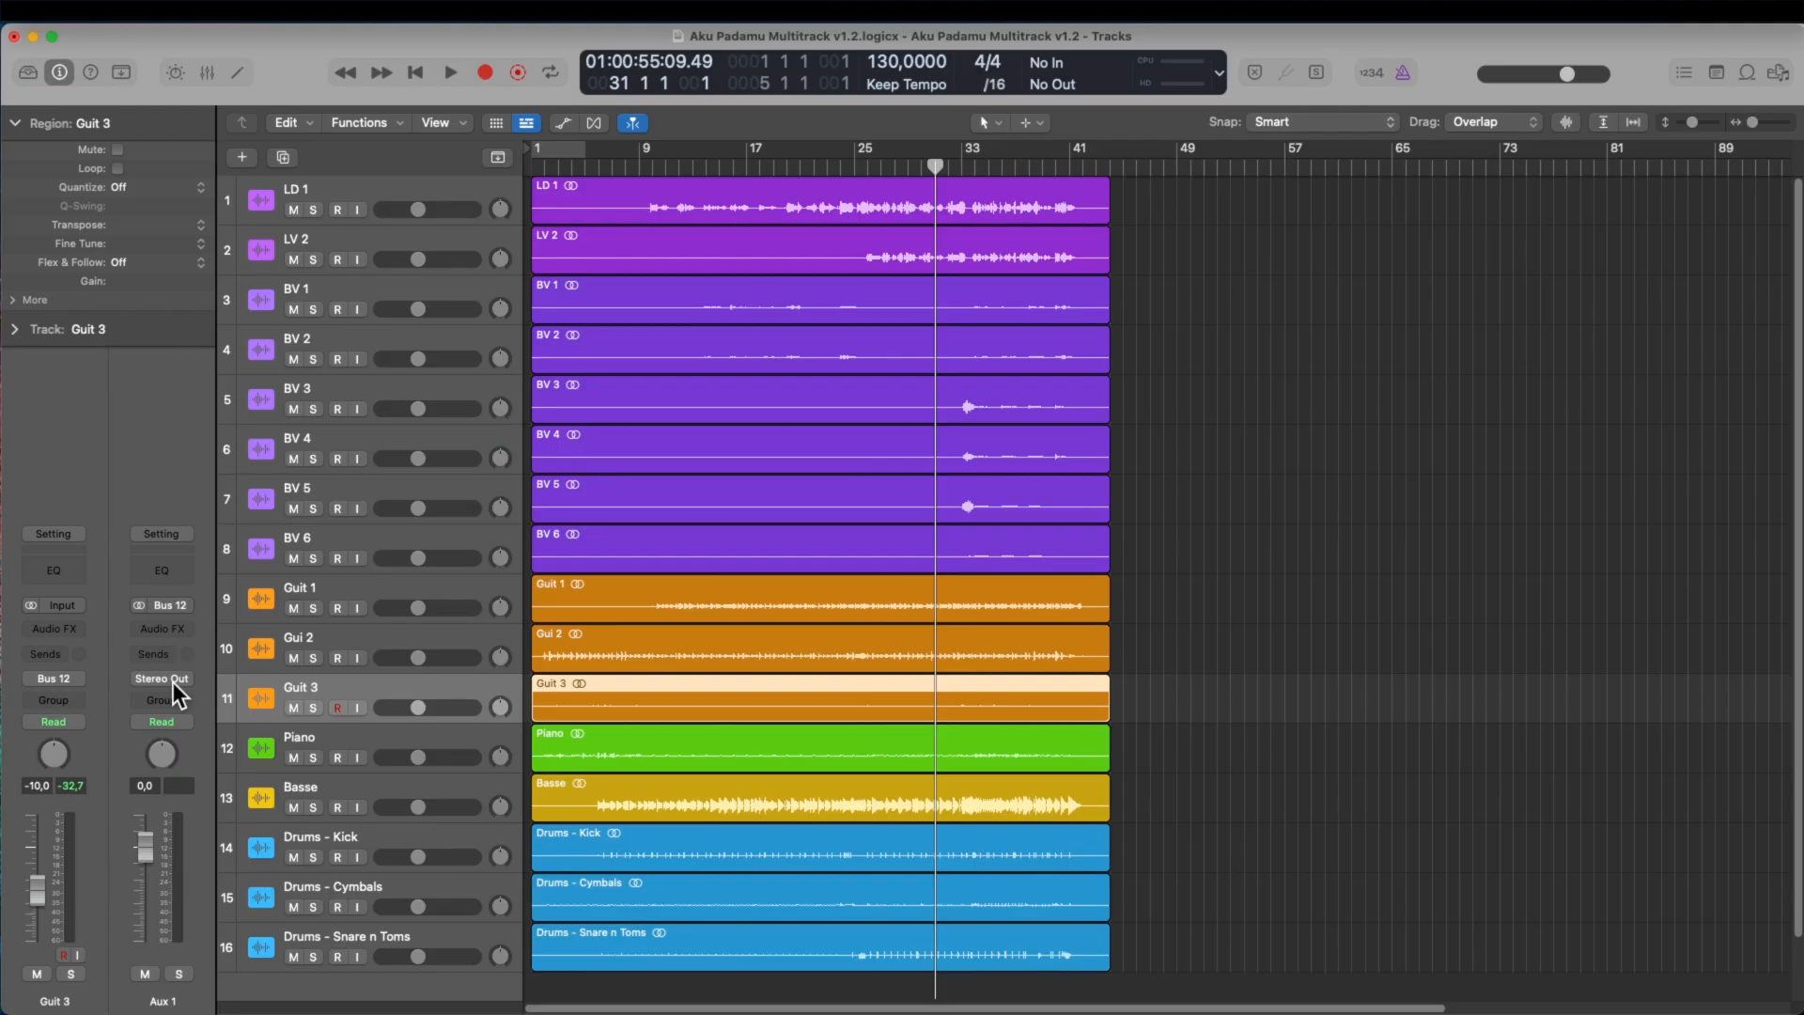
click(444, 594)
click(449, 634)
click(448, 684)
click(442, 596)
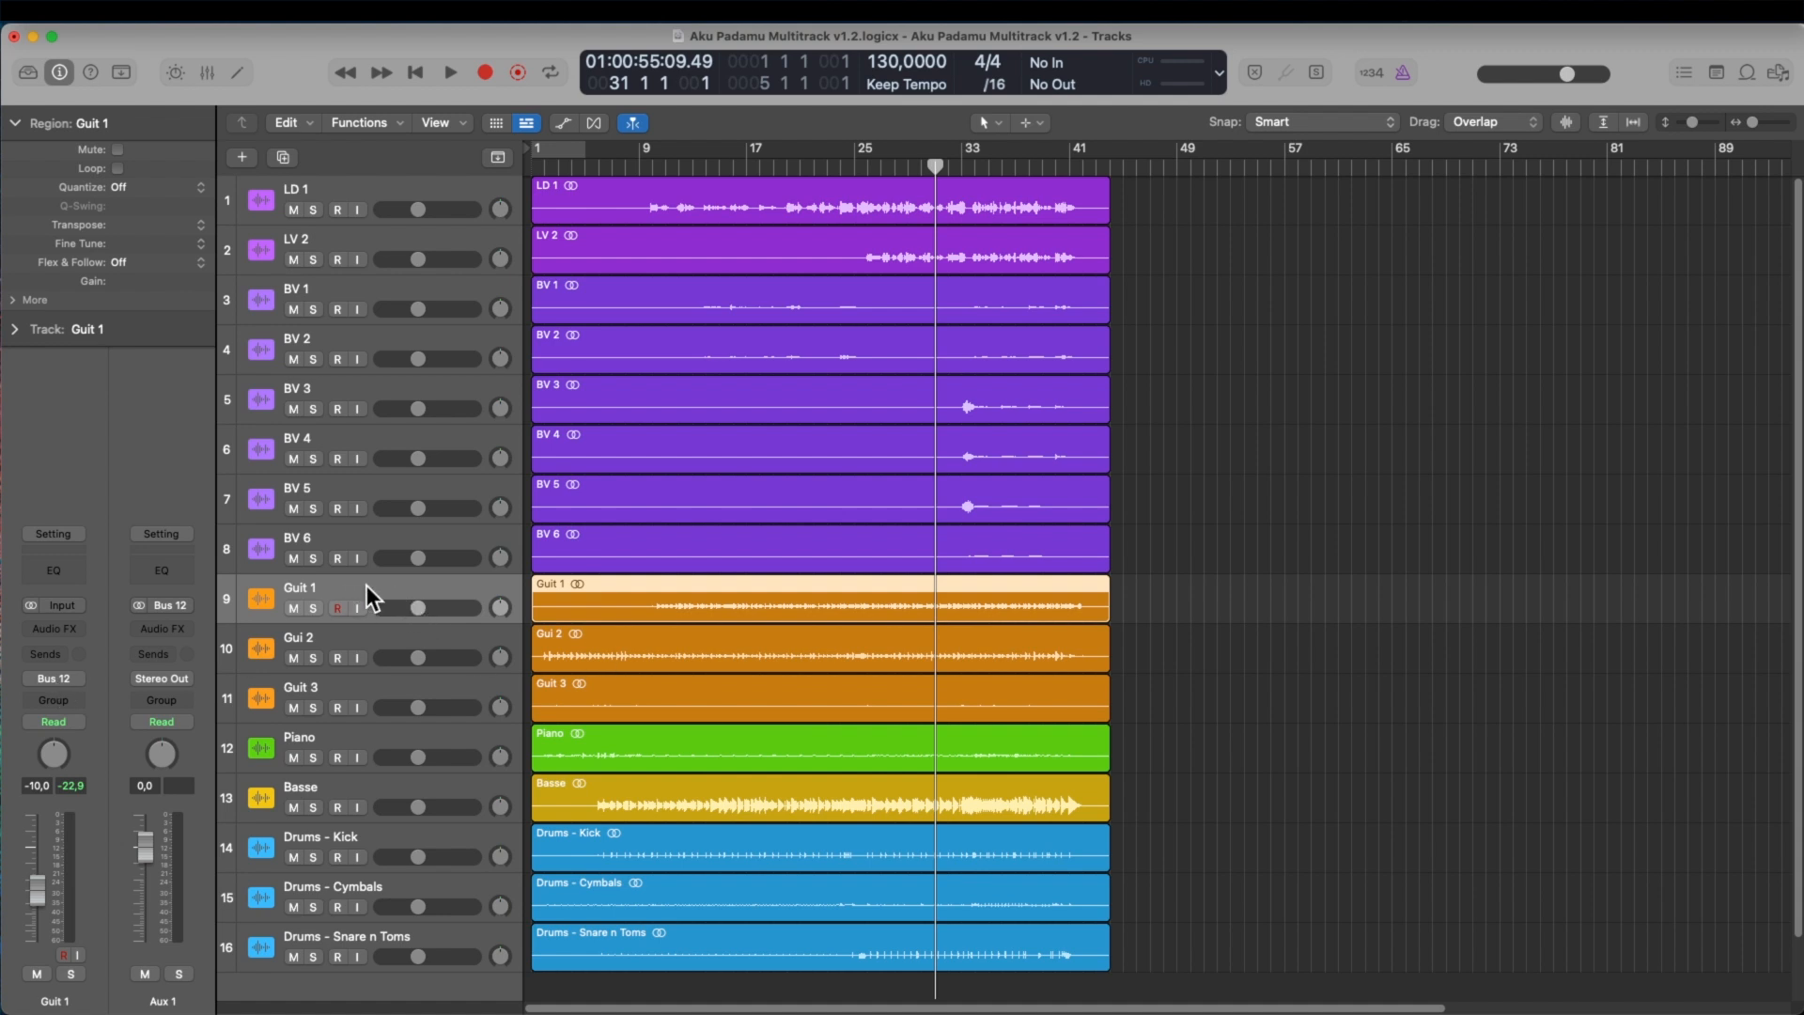
- View the plug-ins available for the Aux 1 channel's Audio FX slot, close the list and deselect the Guit 1 region
click(180, 633)
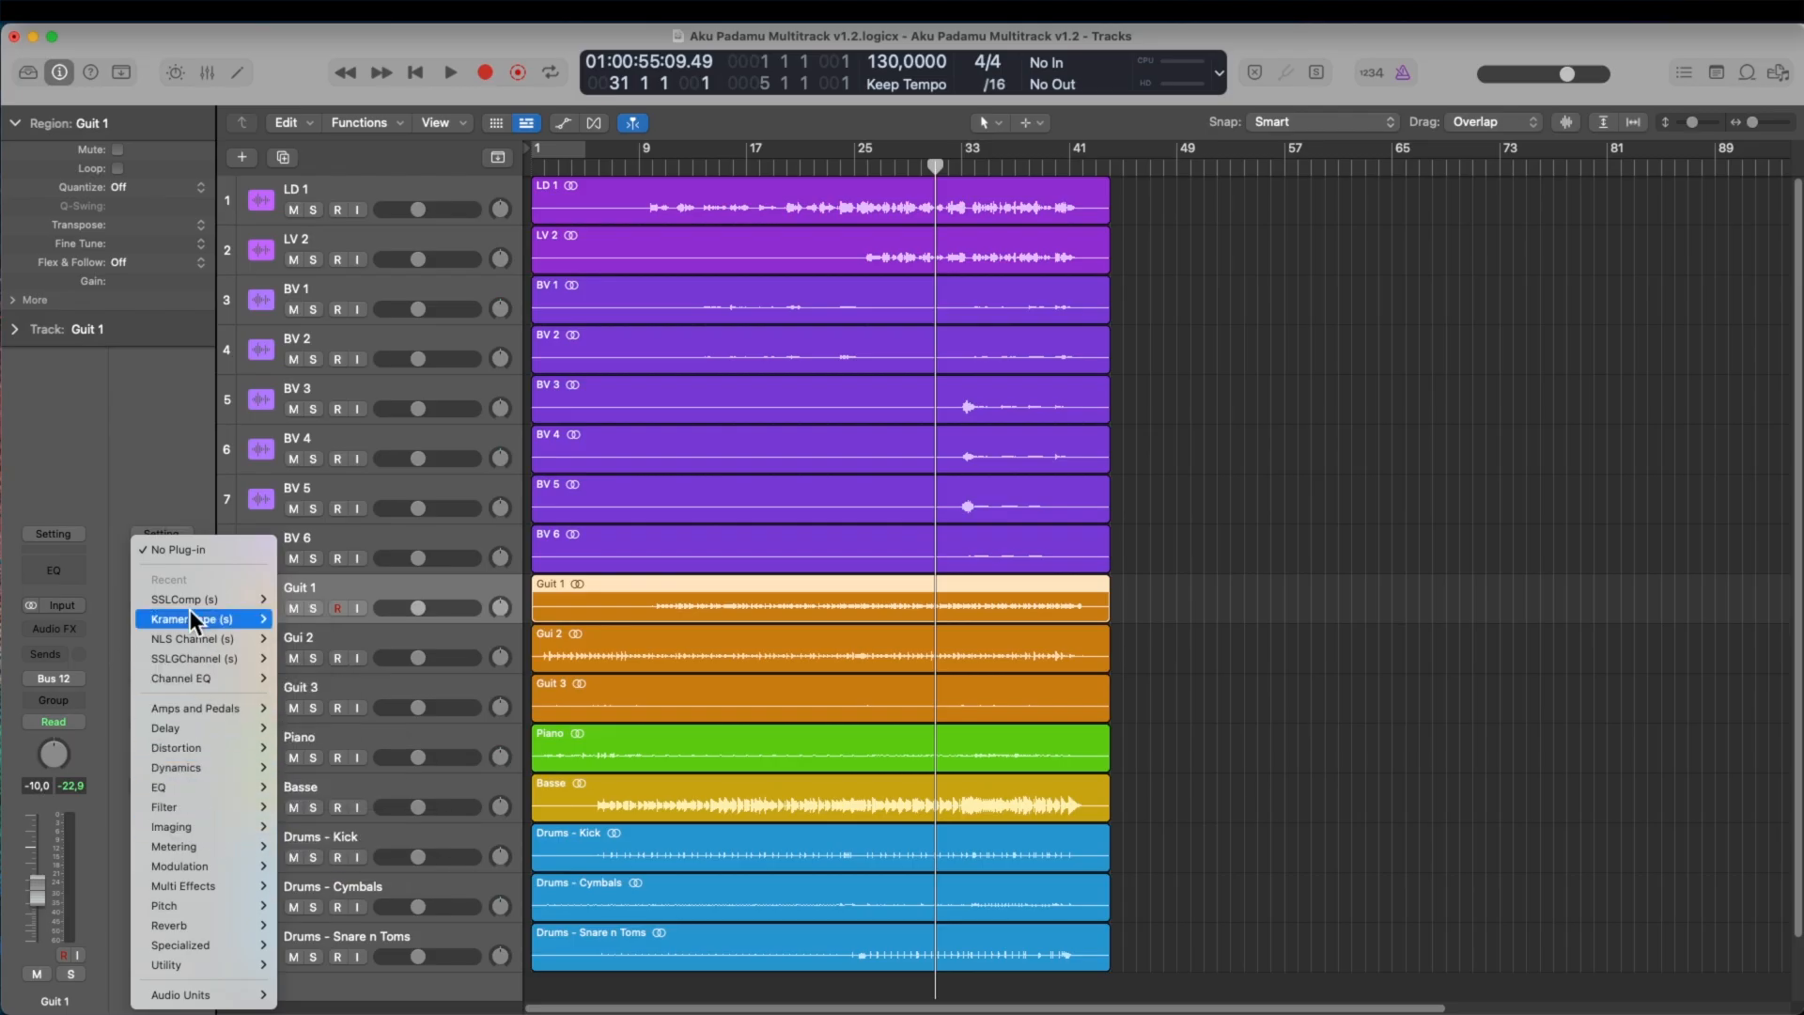
click(128, 438)
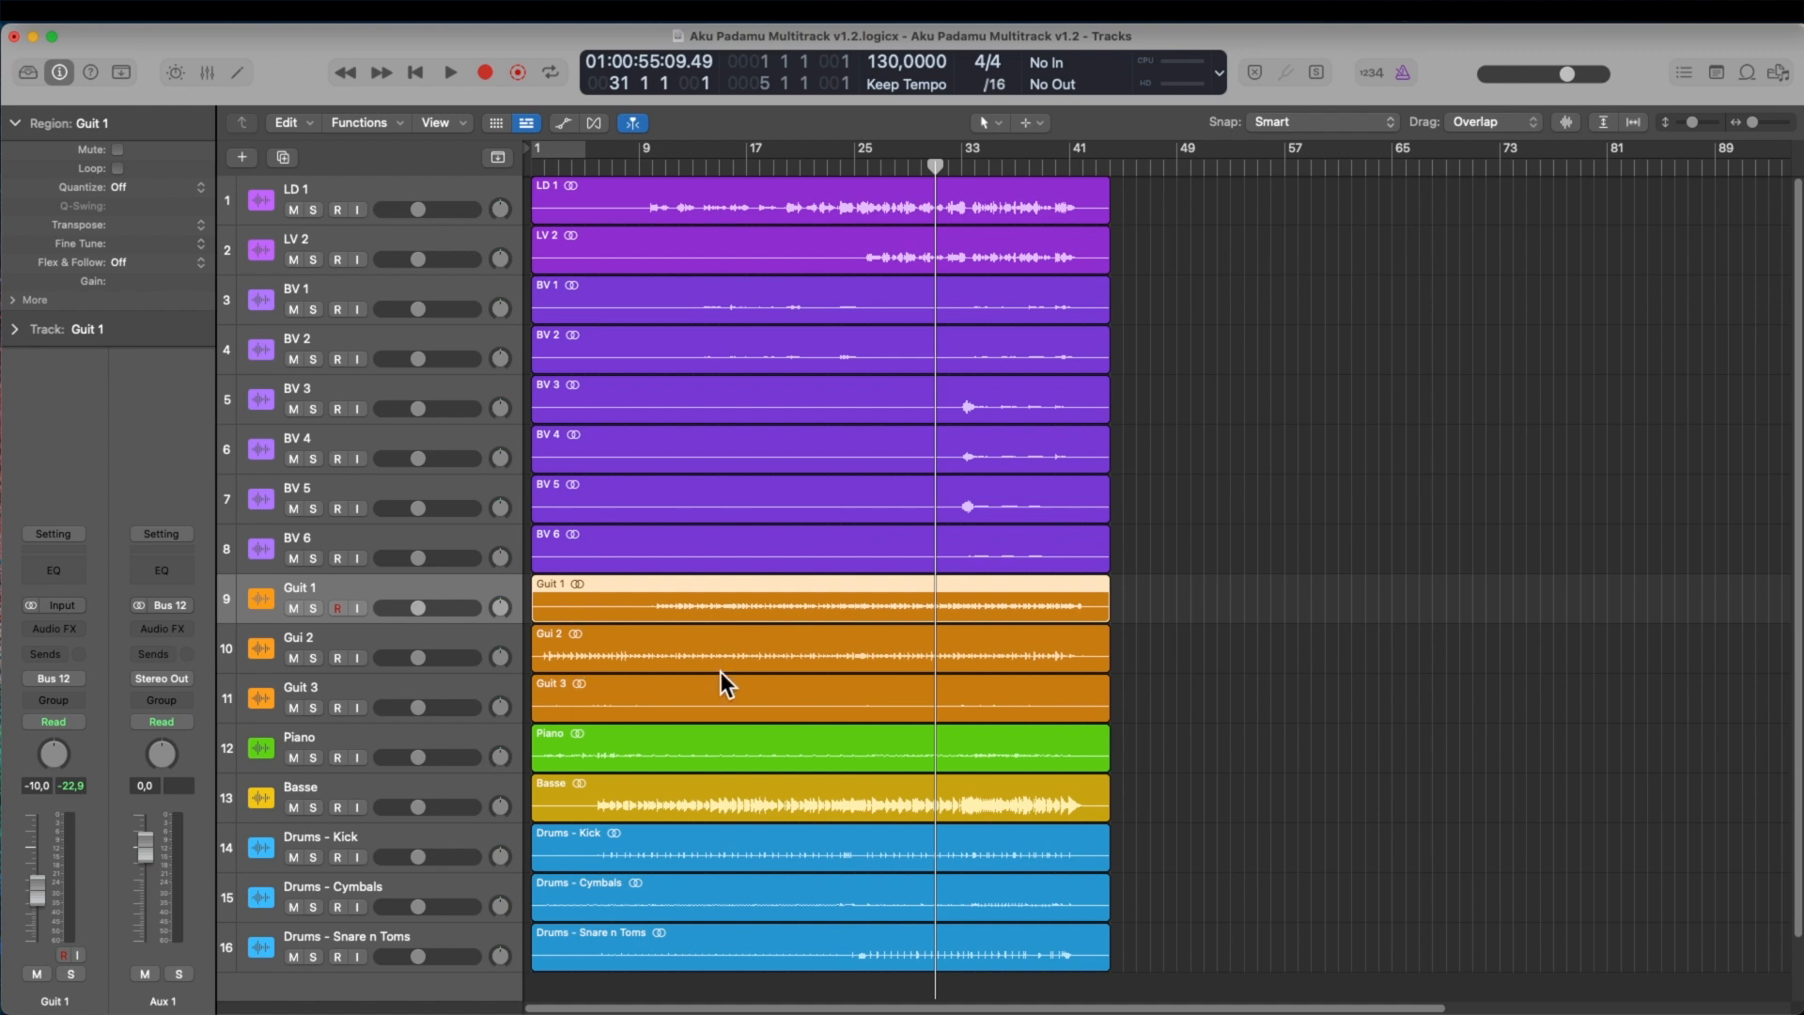
click(1276, 637)
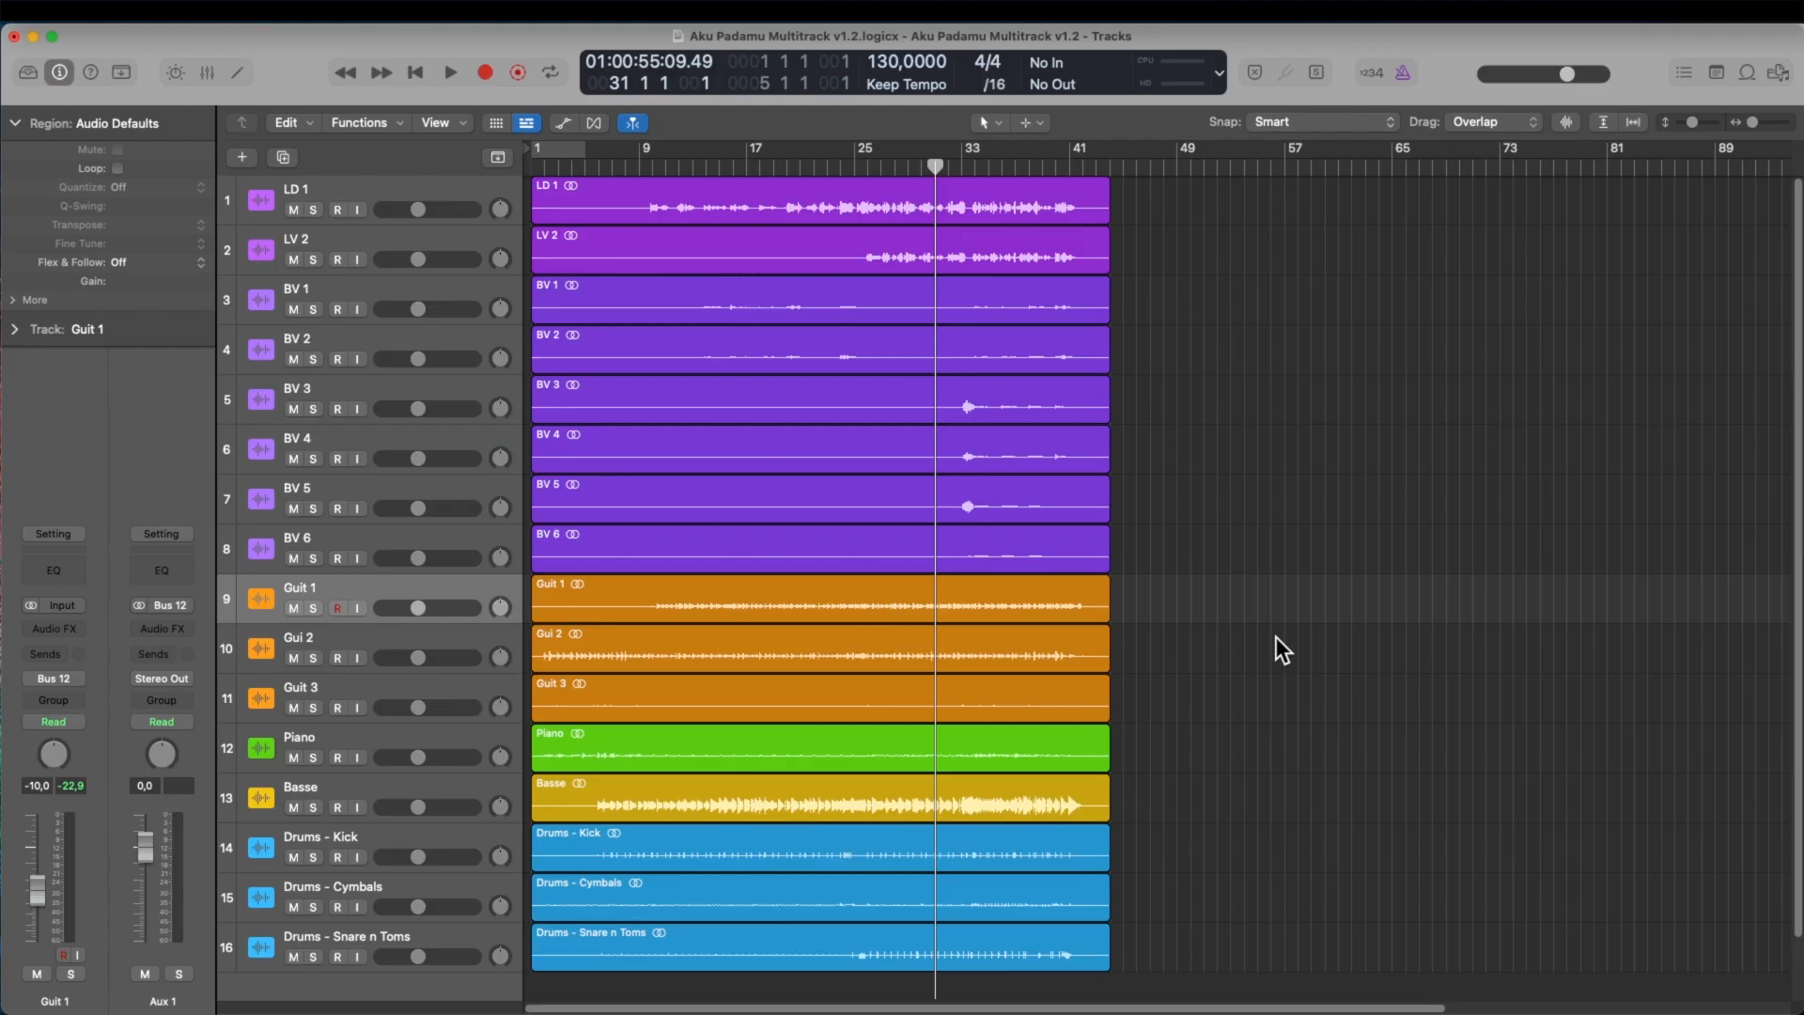
- Group the Guit 1, Gui 2 and Guit 3 tracks in a summing stack
click(426, 588)
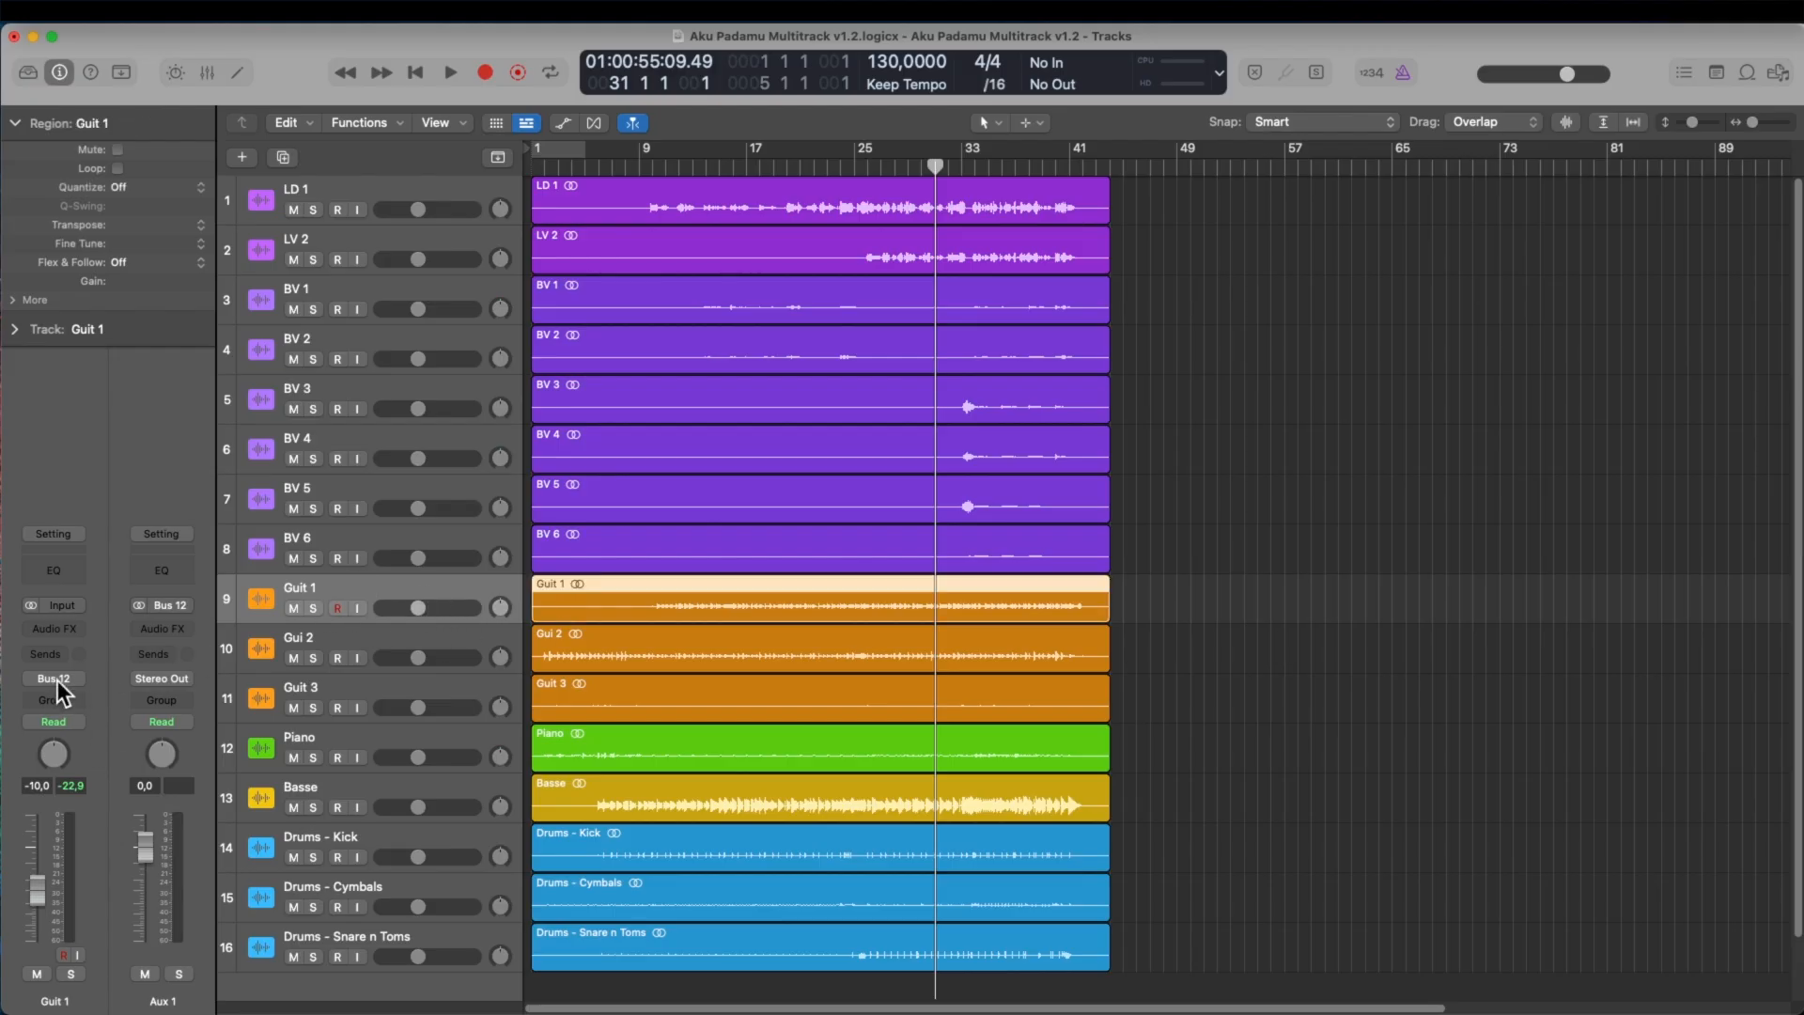
shift+click(332, 586)
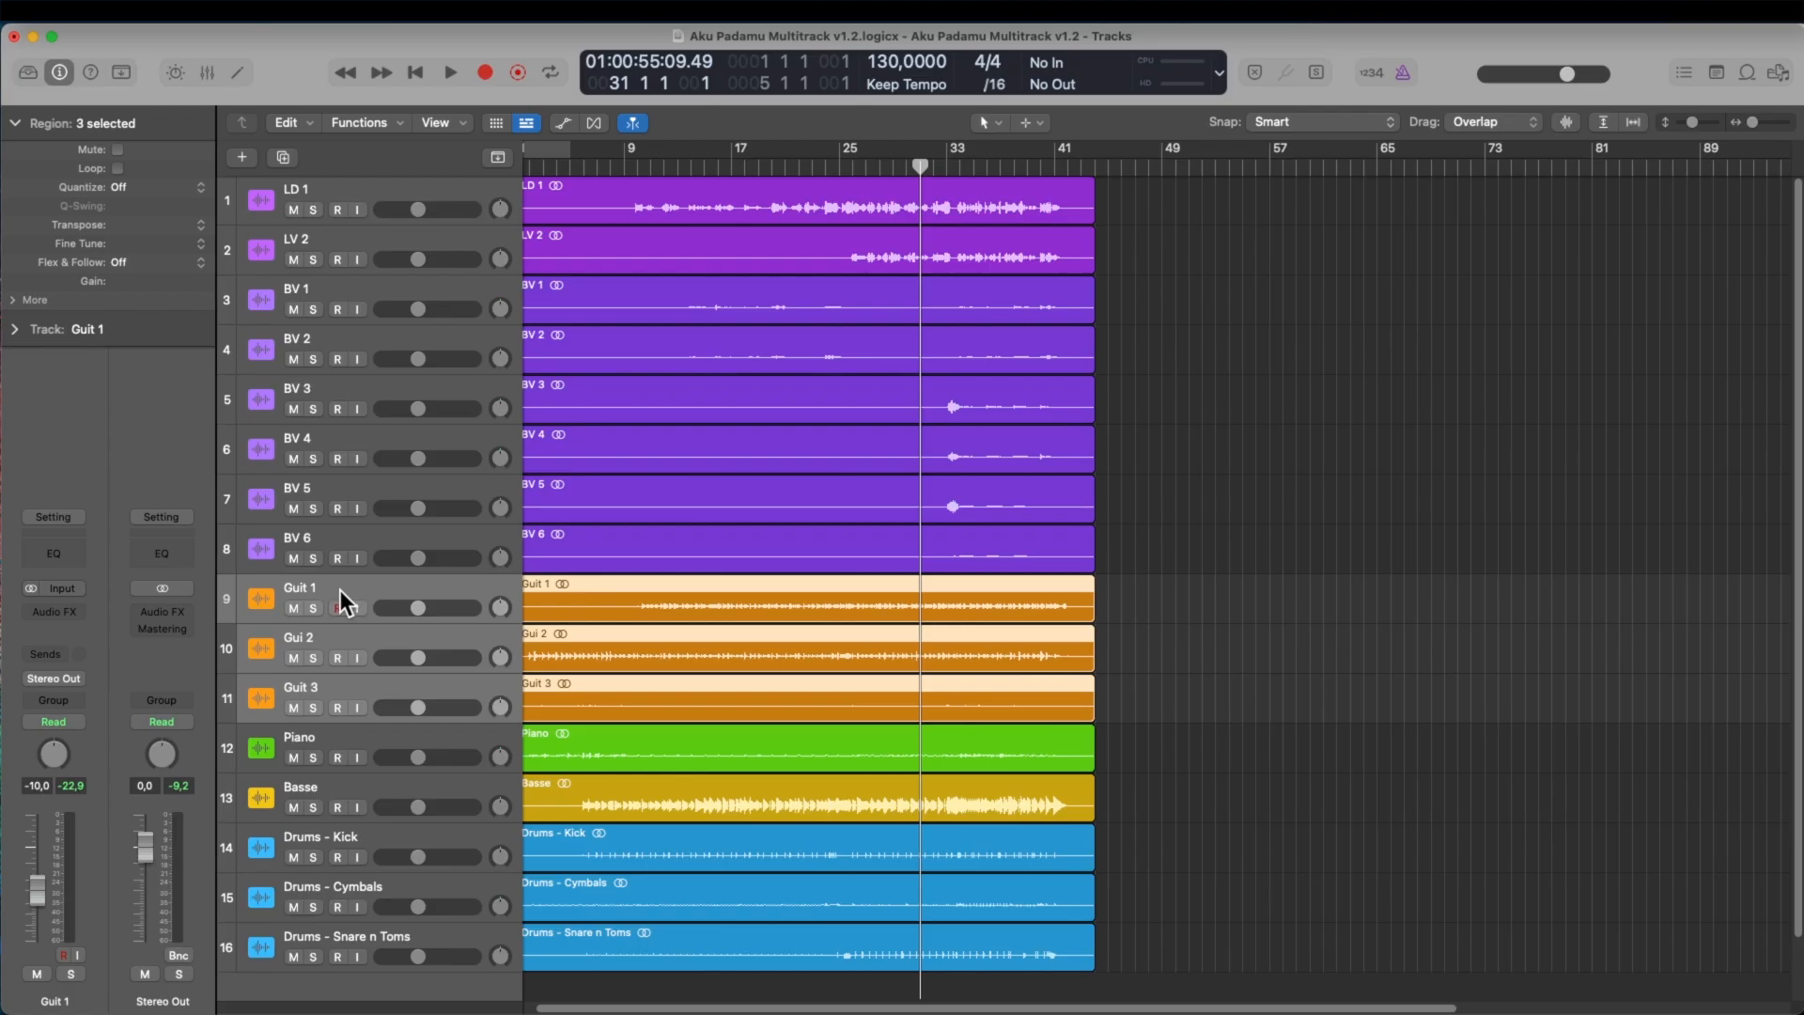
right_click(349, 588)
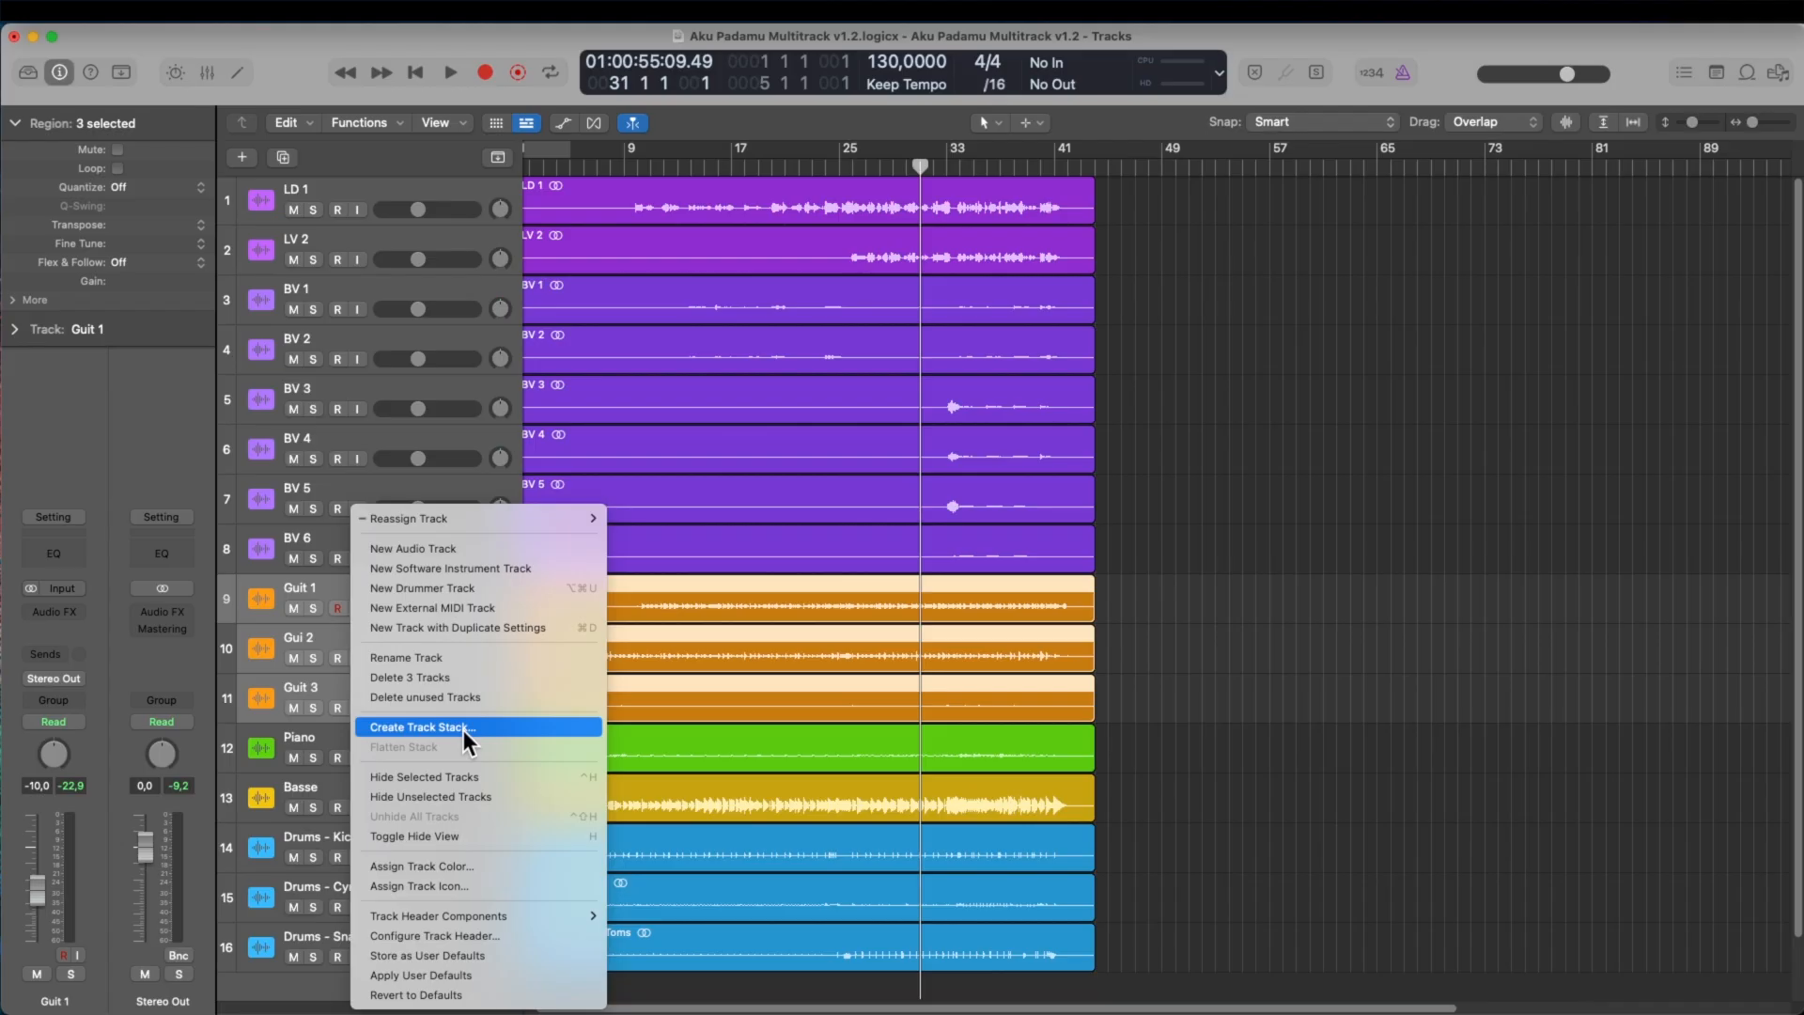
click(562, 652)
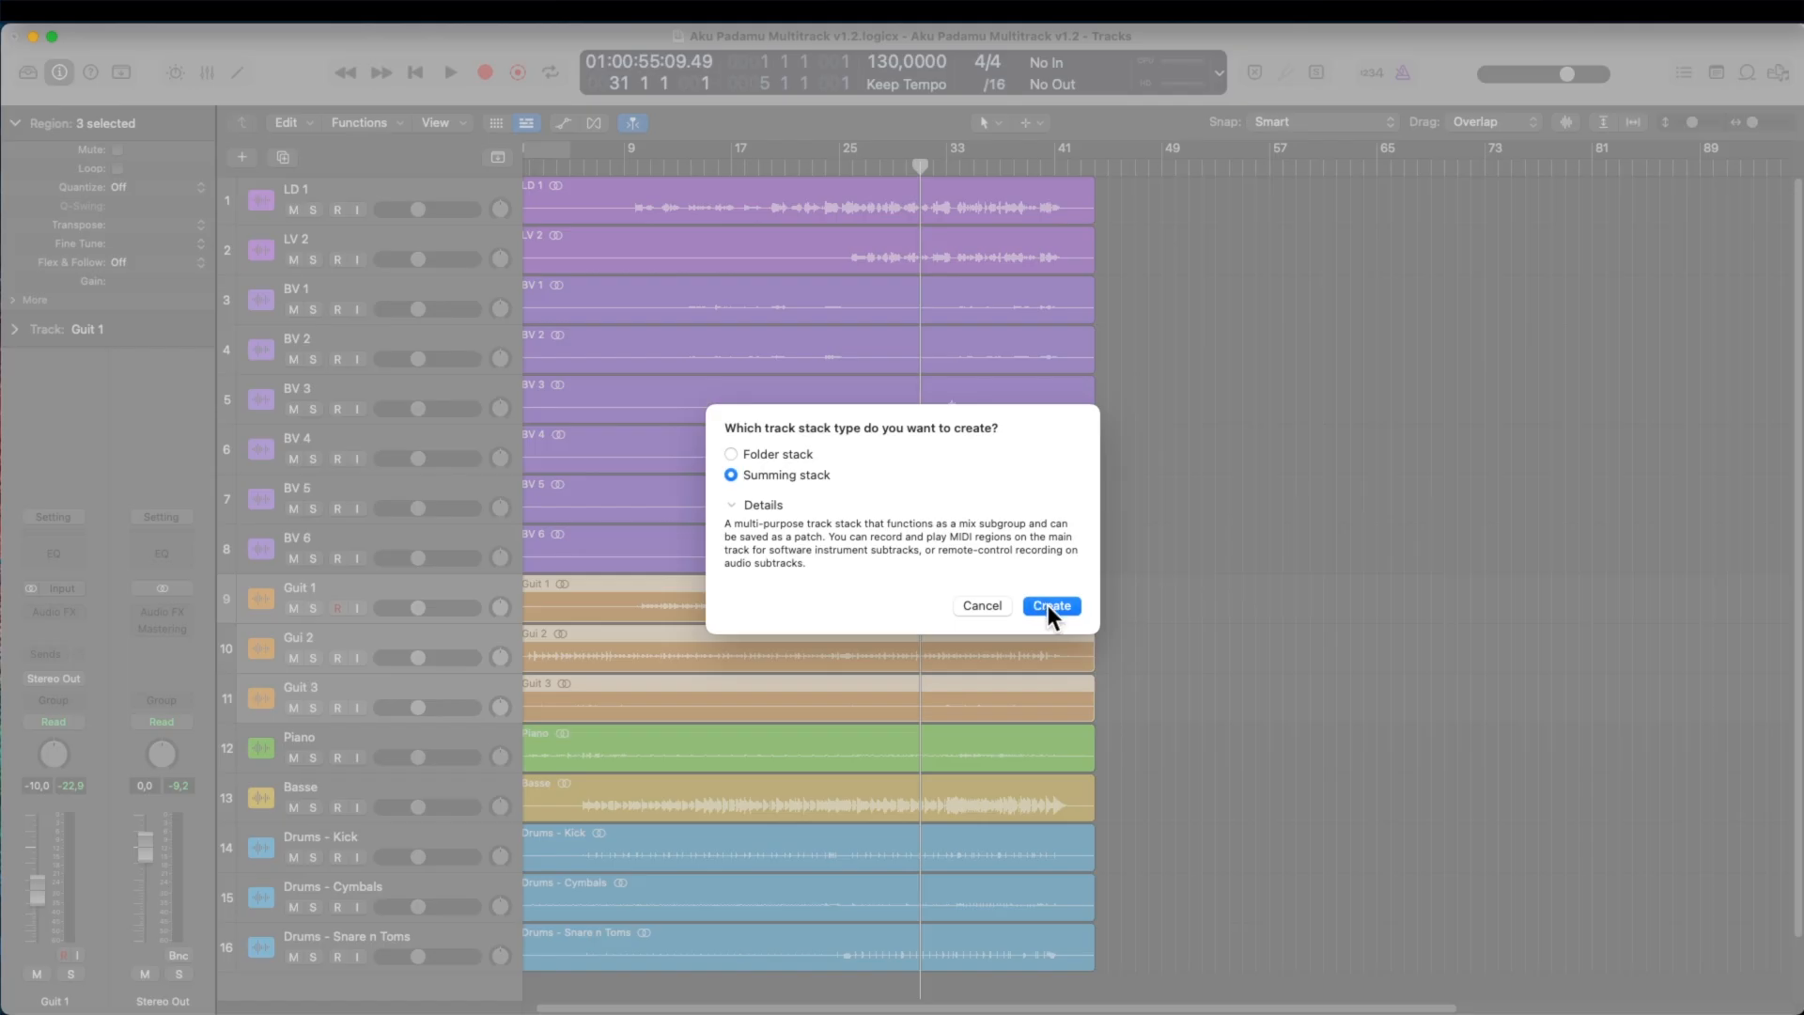
click(1049, 607)
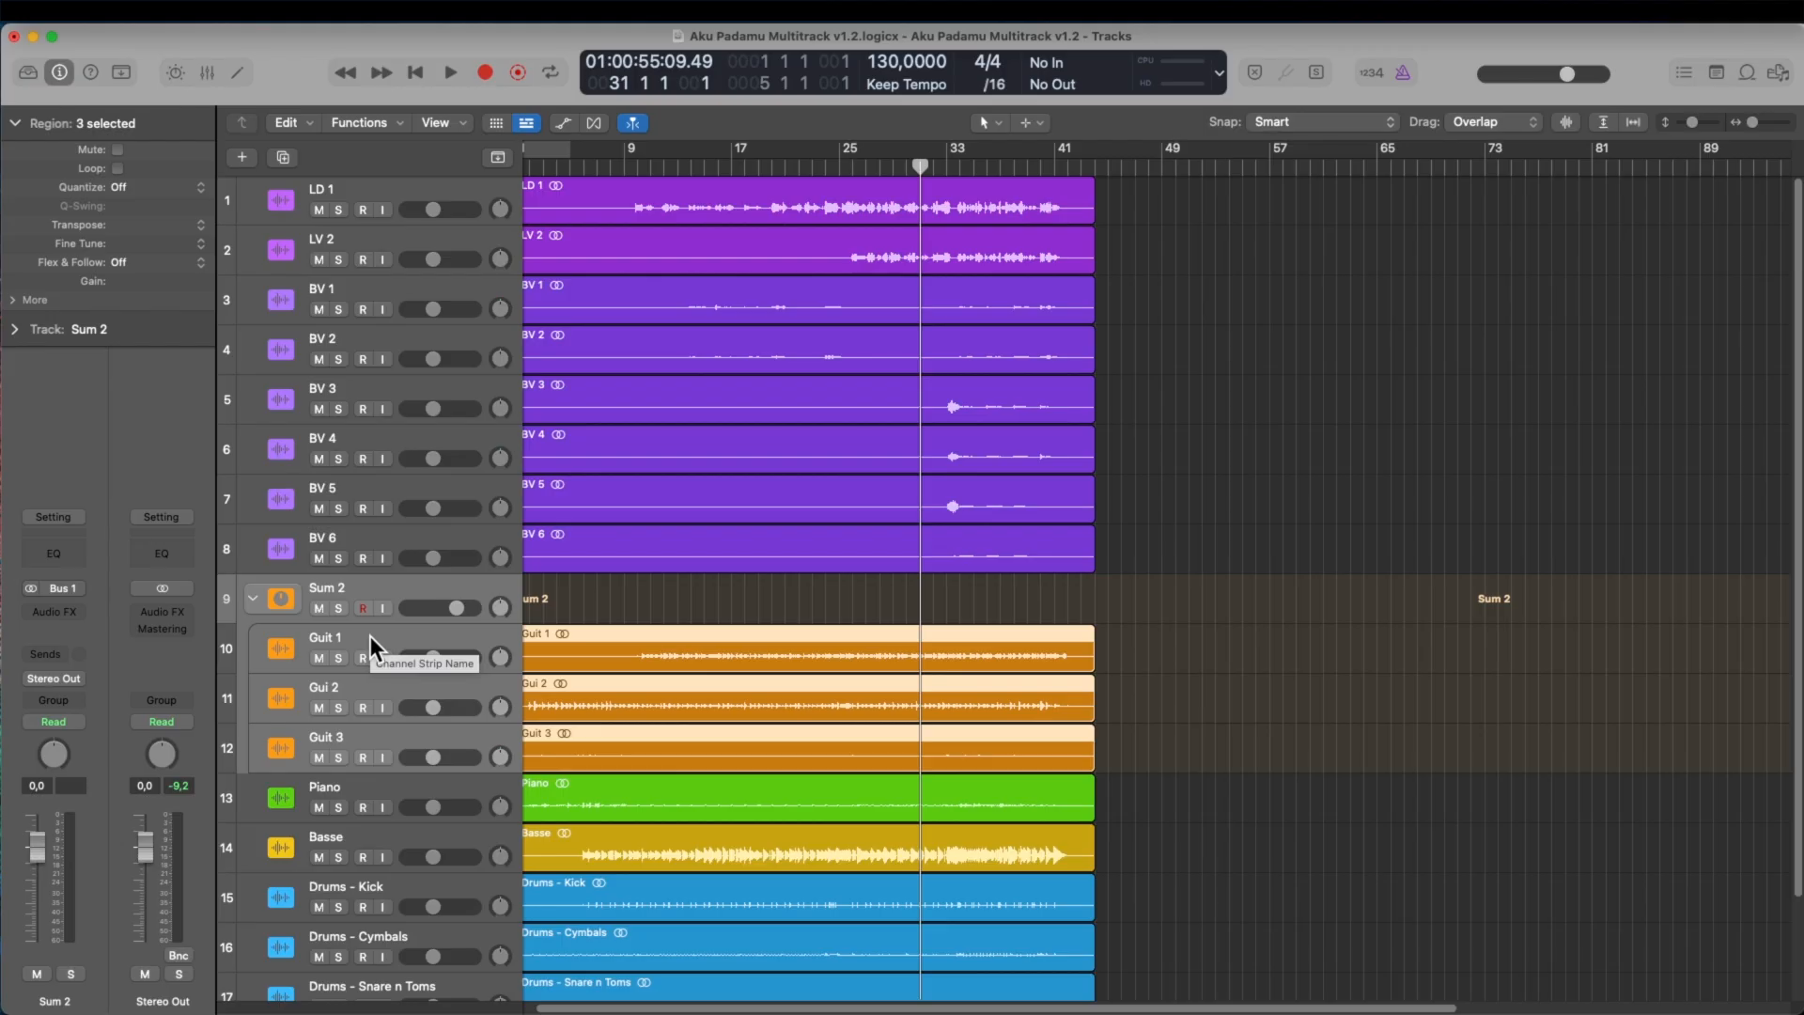
- Check the output routing of the three guitar tracks inside the summing stack, ending on the stack's main track
click(370, 635)
click(413, 655)
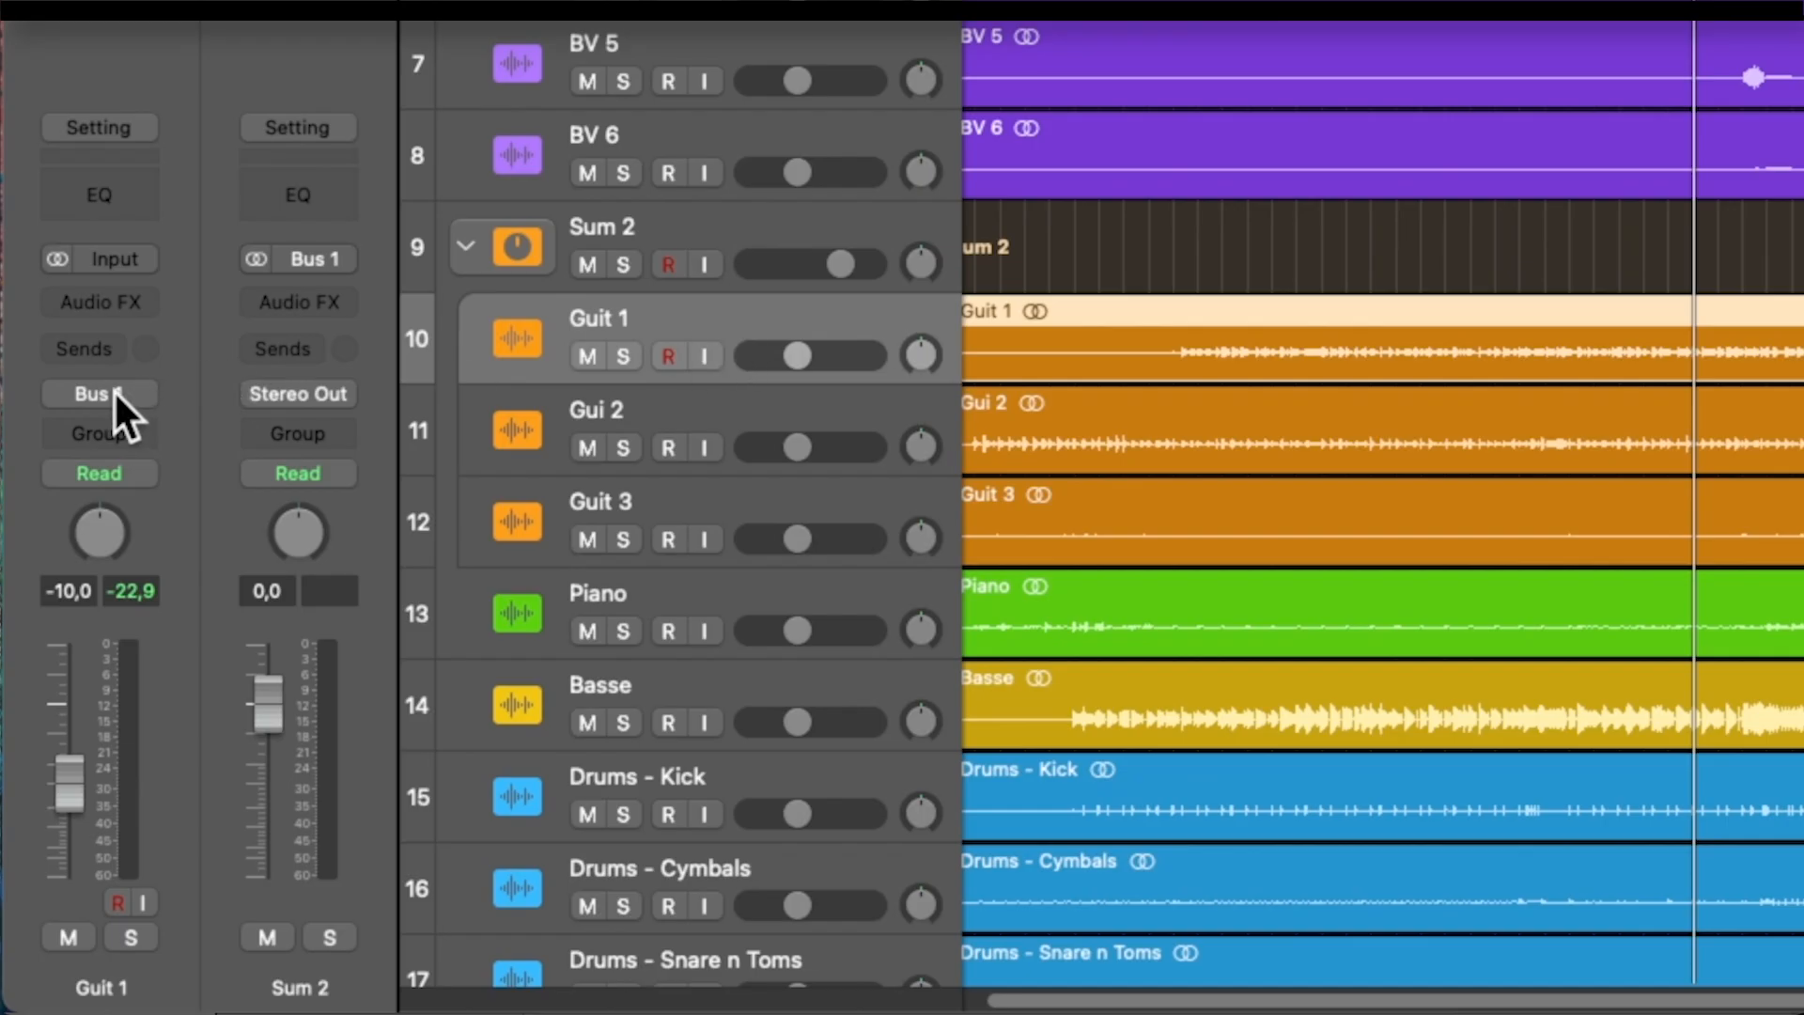
click(588, 425)
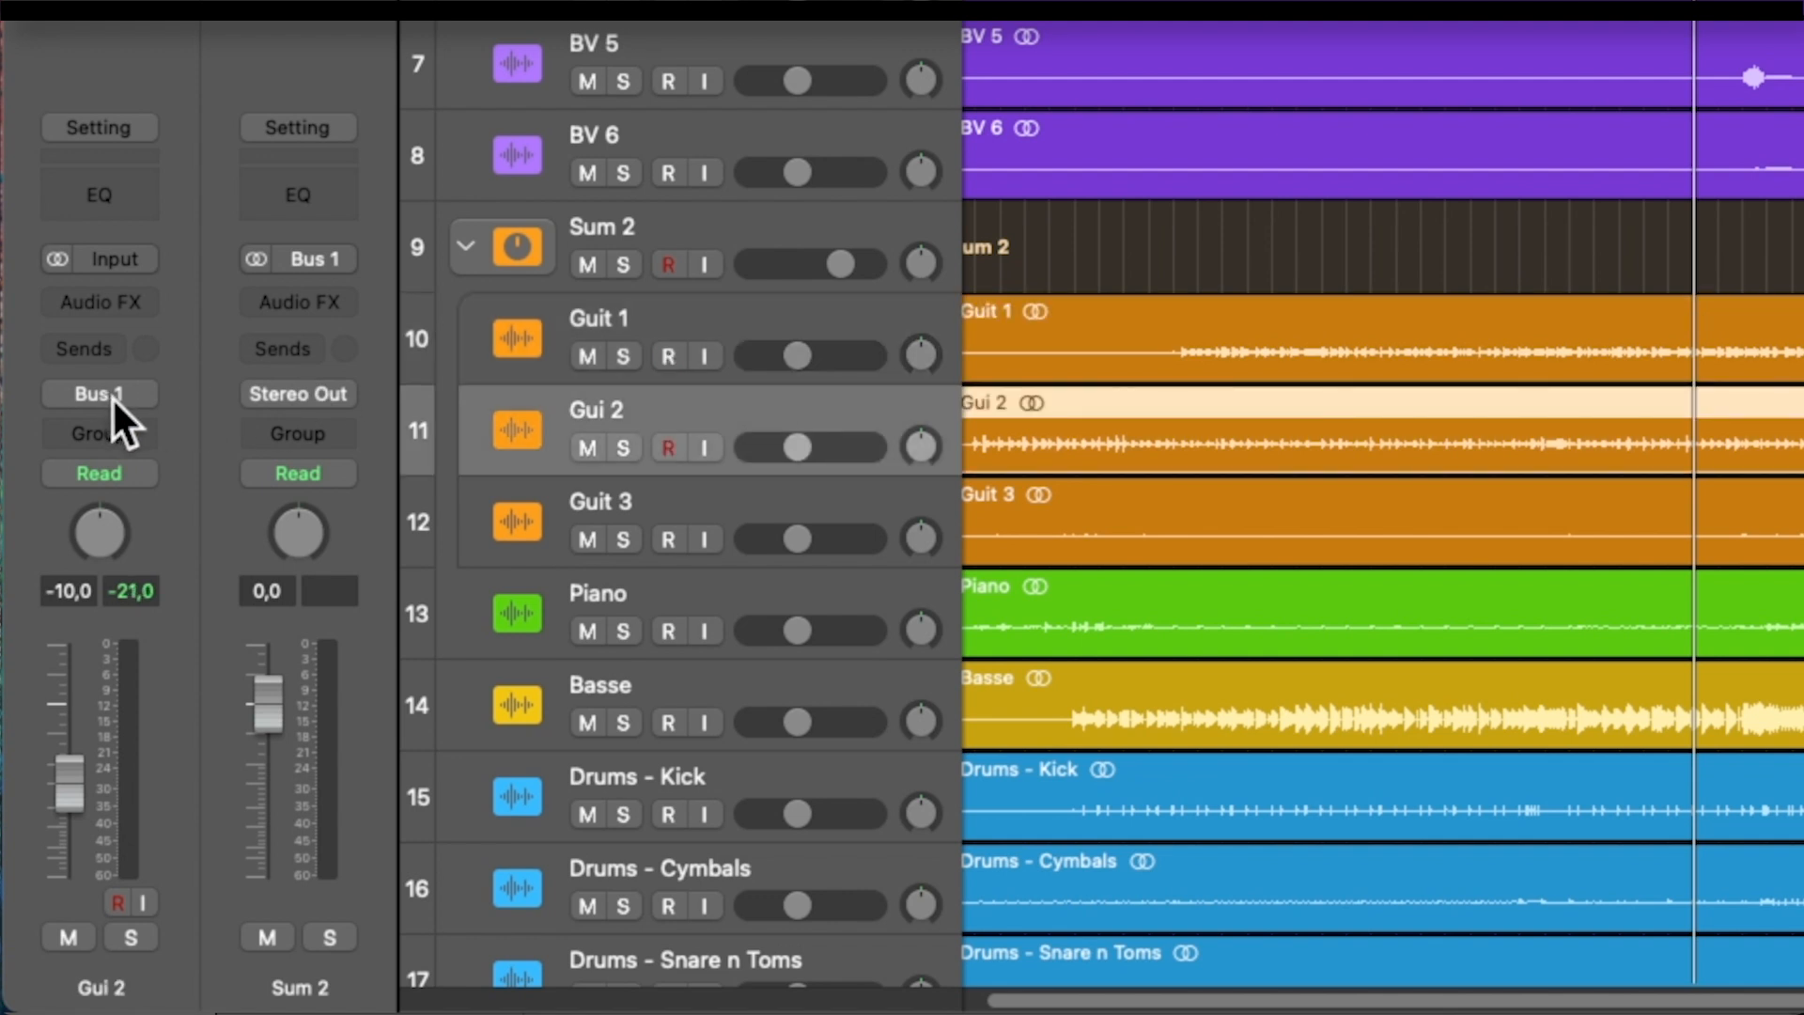
key(Down)
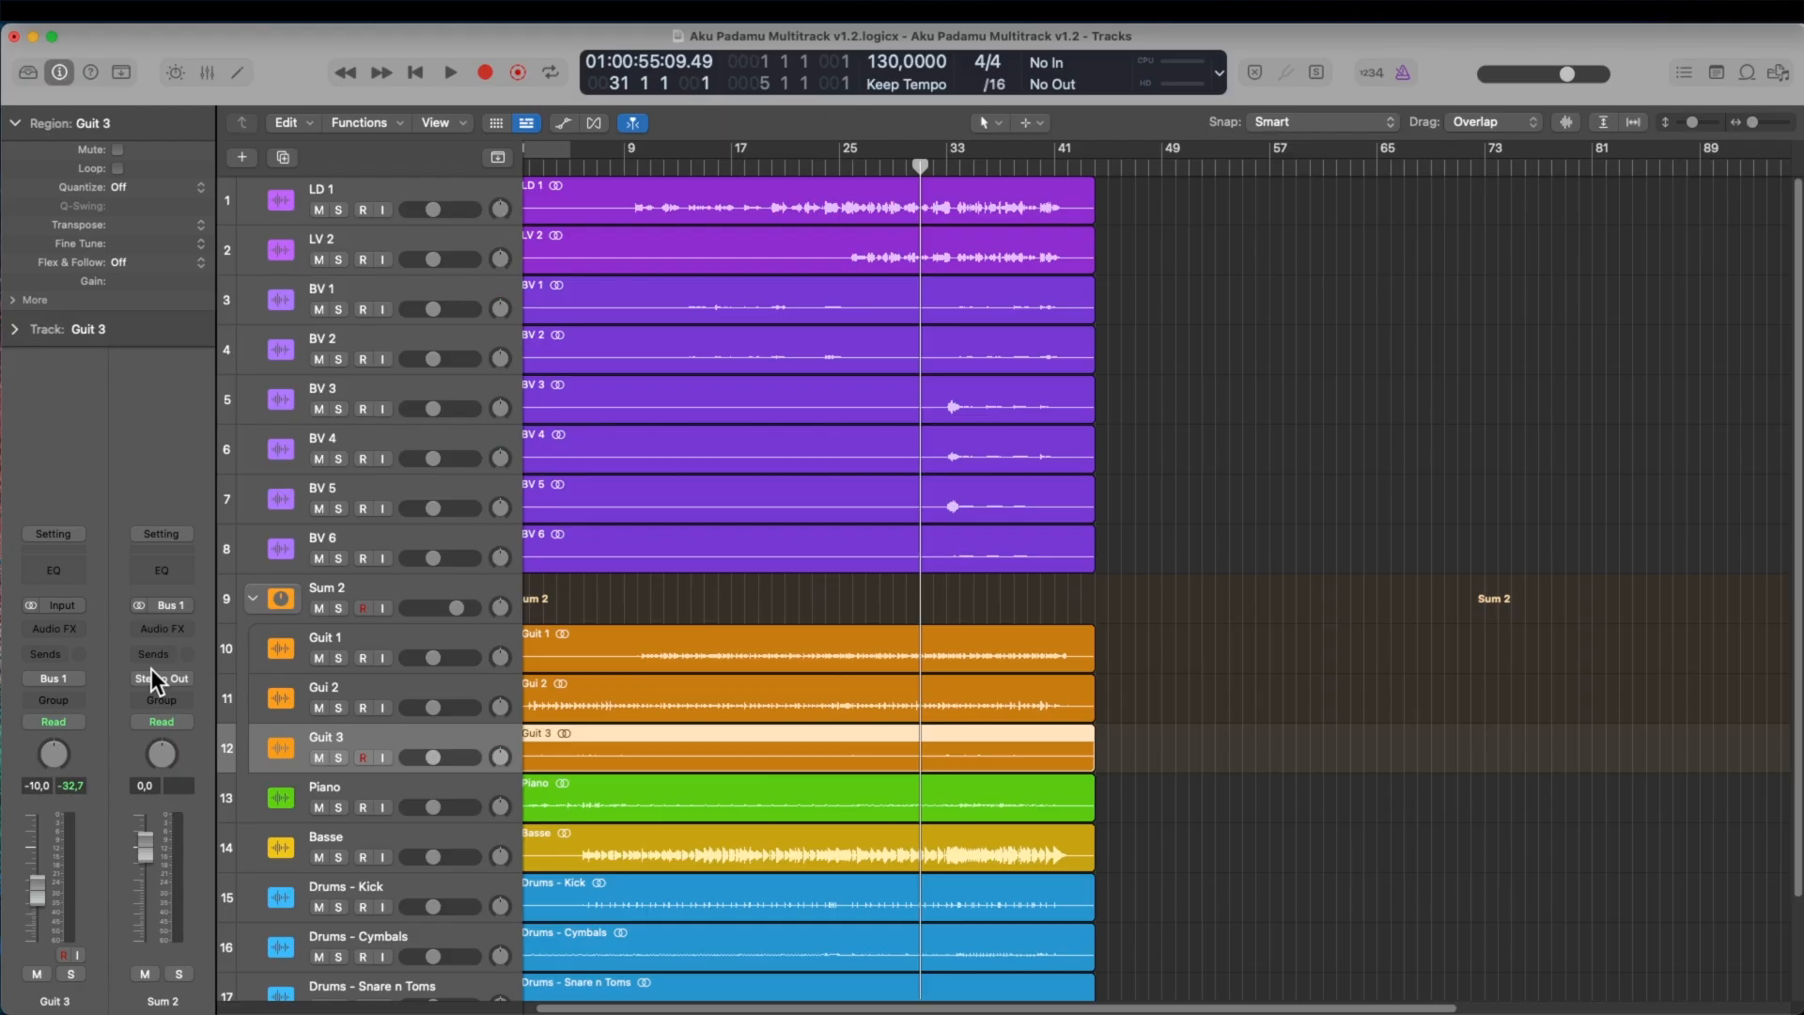
click(377, 591)
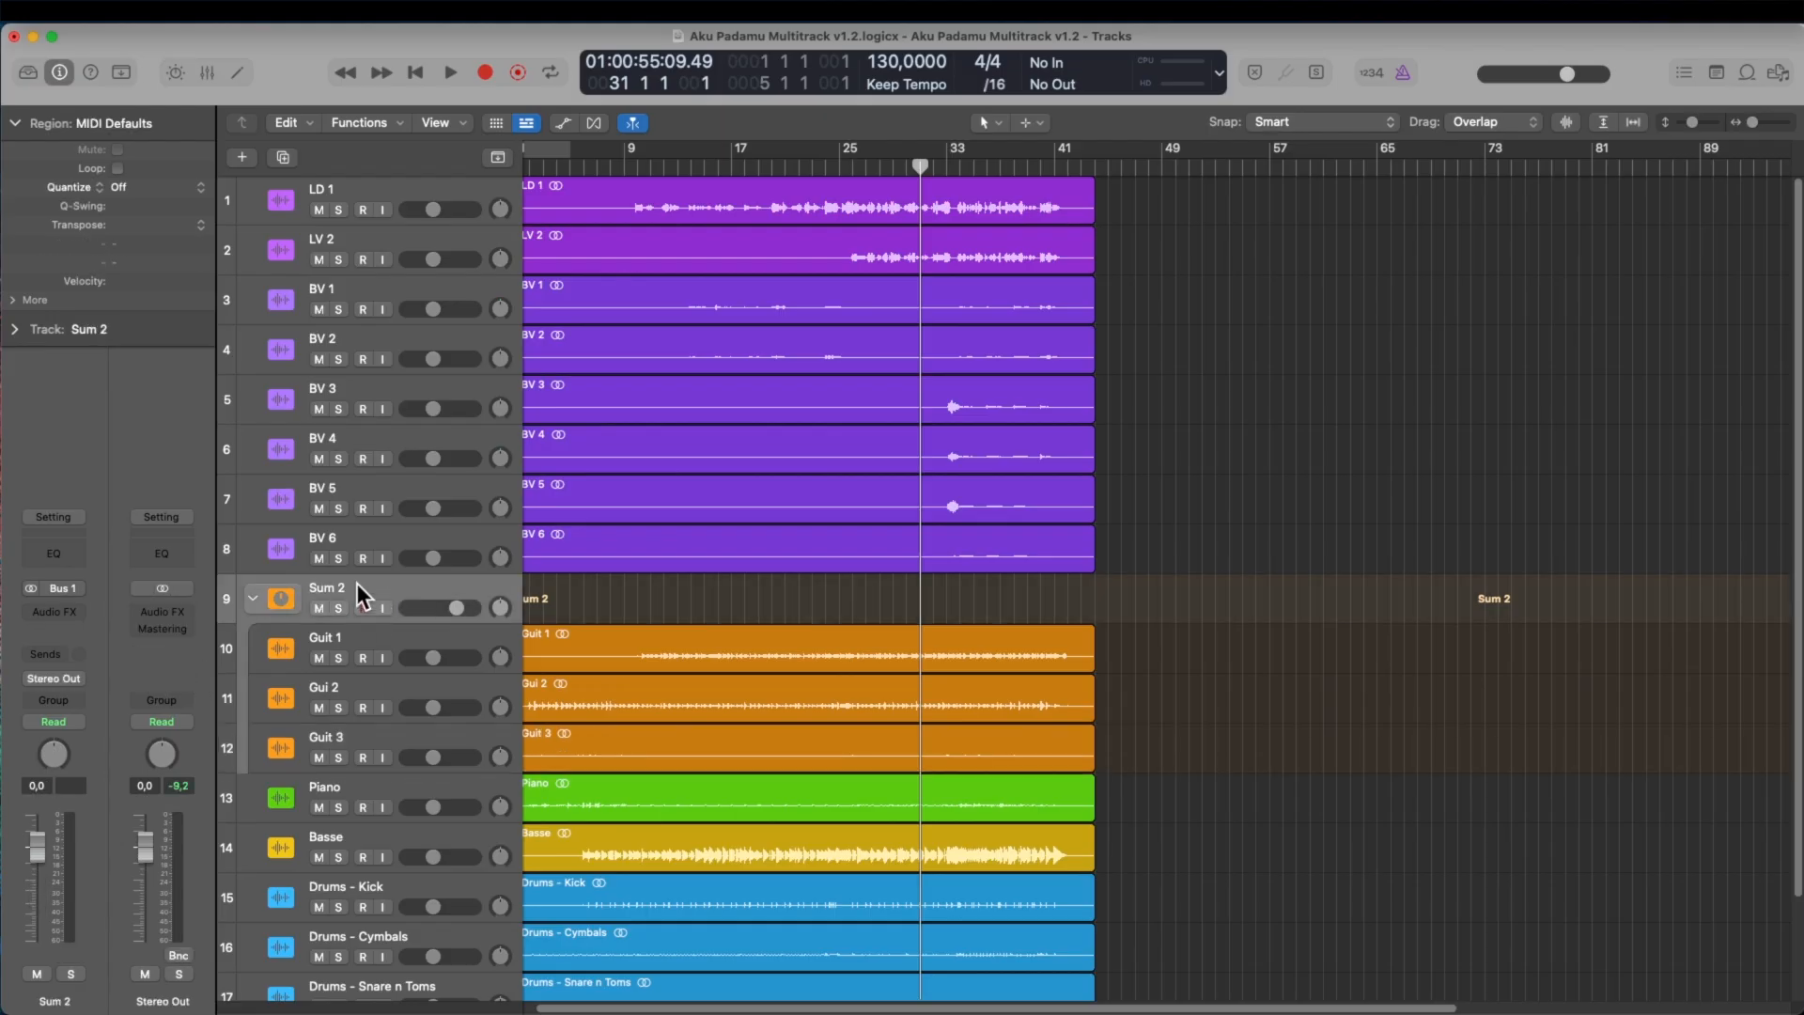
- Collapse and expand the guitar summing stack several times and view its Audio FX slot
click(253, 597)
click(252, 598)
click(252, 600)
click(252, 600)
click(251, 599)
click(252, 599)
click(43, 610)
click(96, 452)
- Undo the summing stack, group Guit 1, Gui 2 and Guit 3 in a folder stack instead, and expand it
key(super+z)
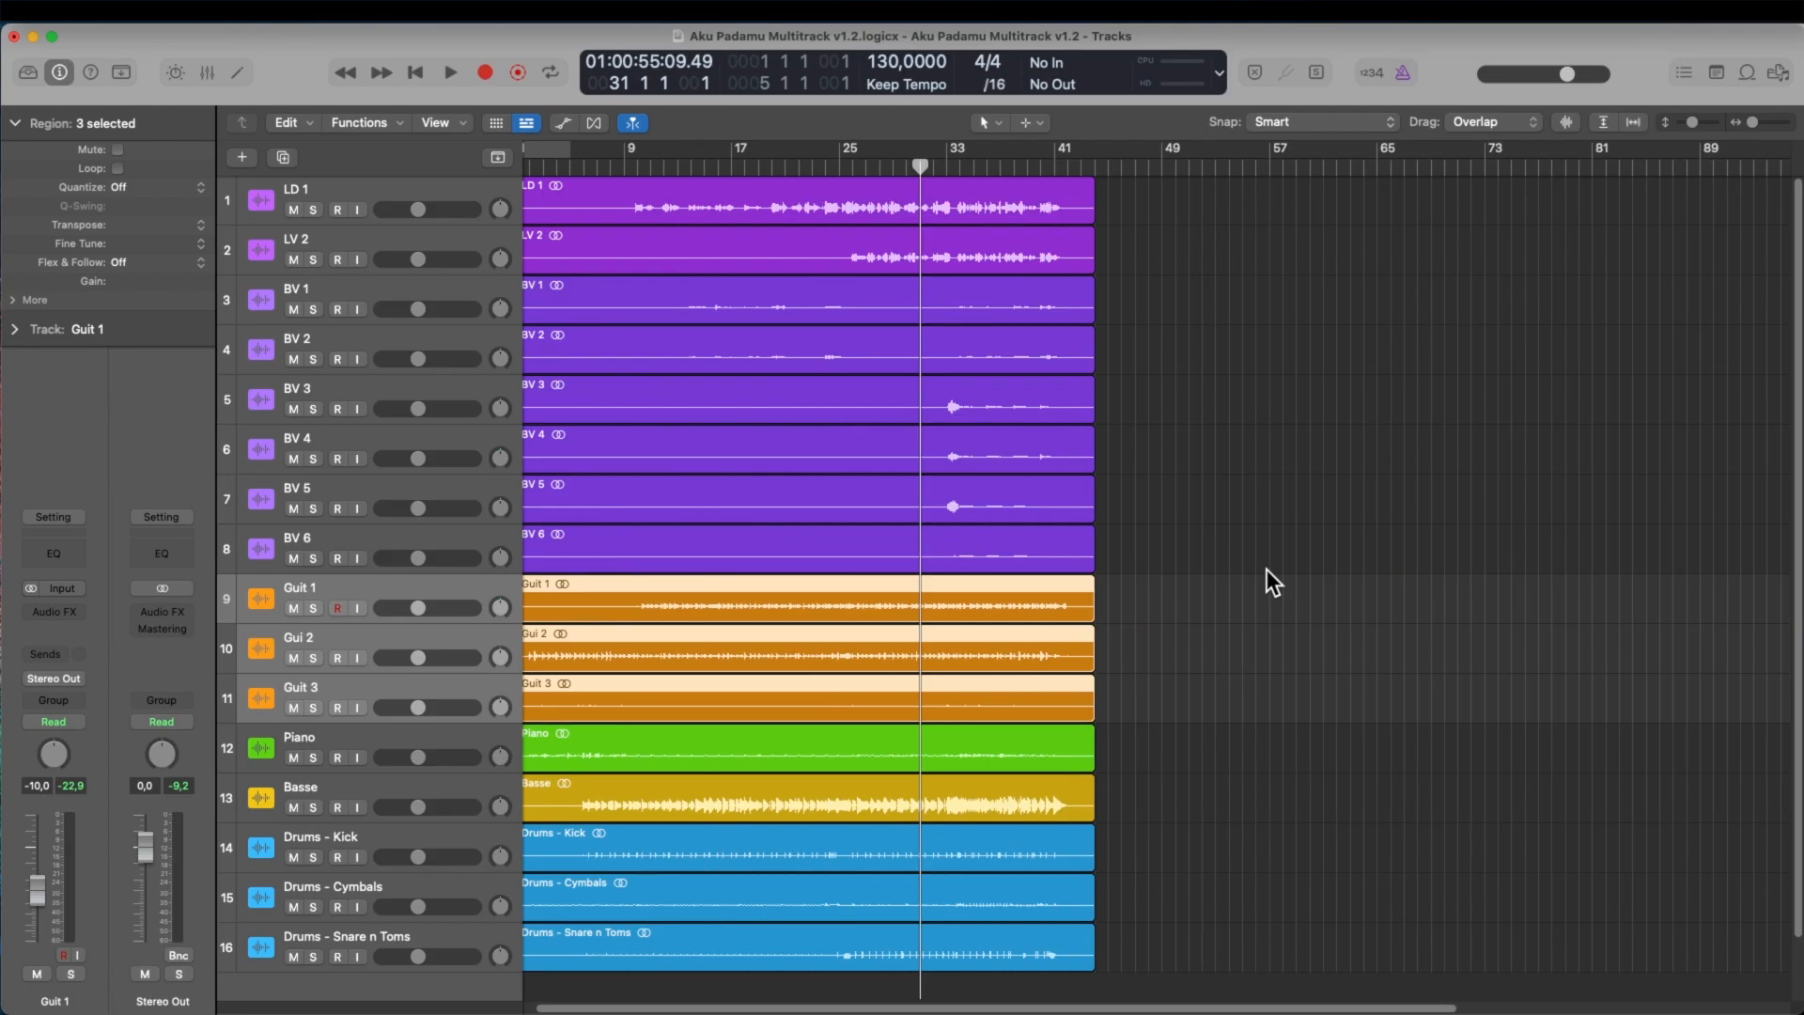
click(1264, 569)
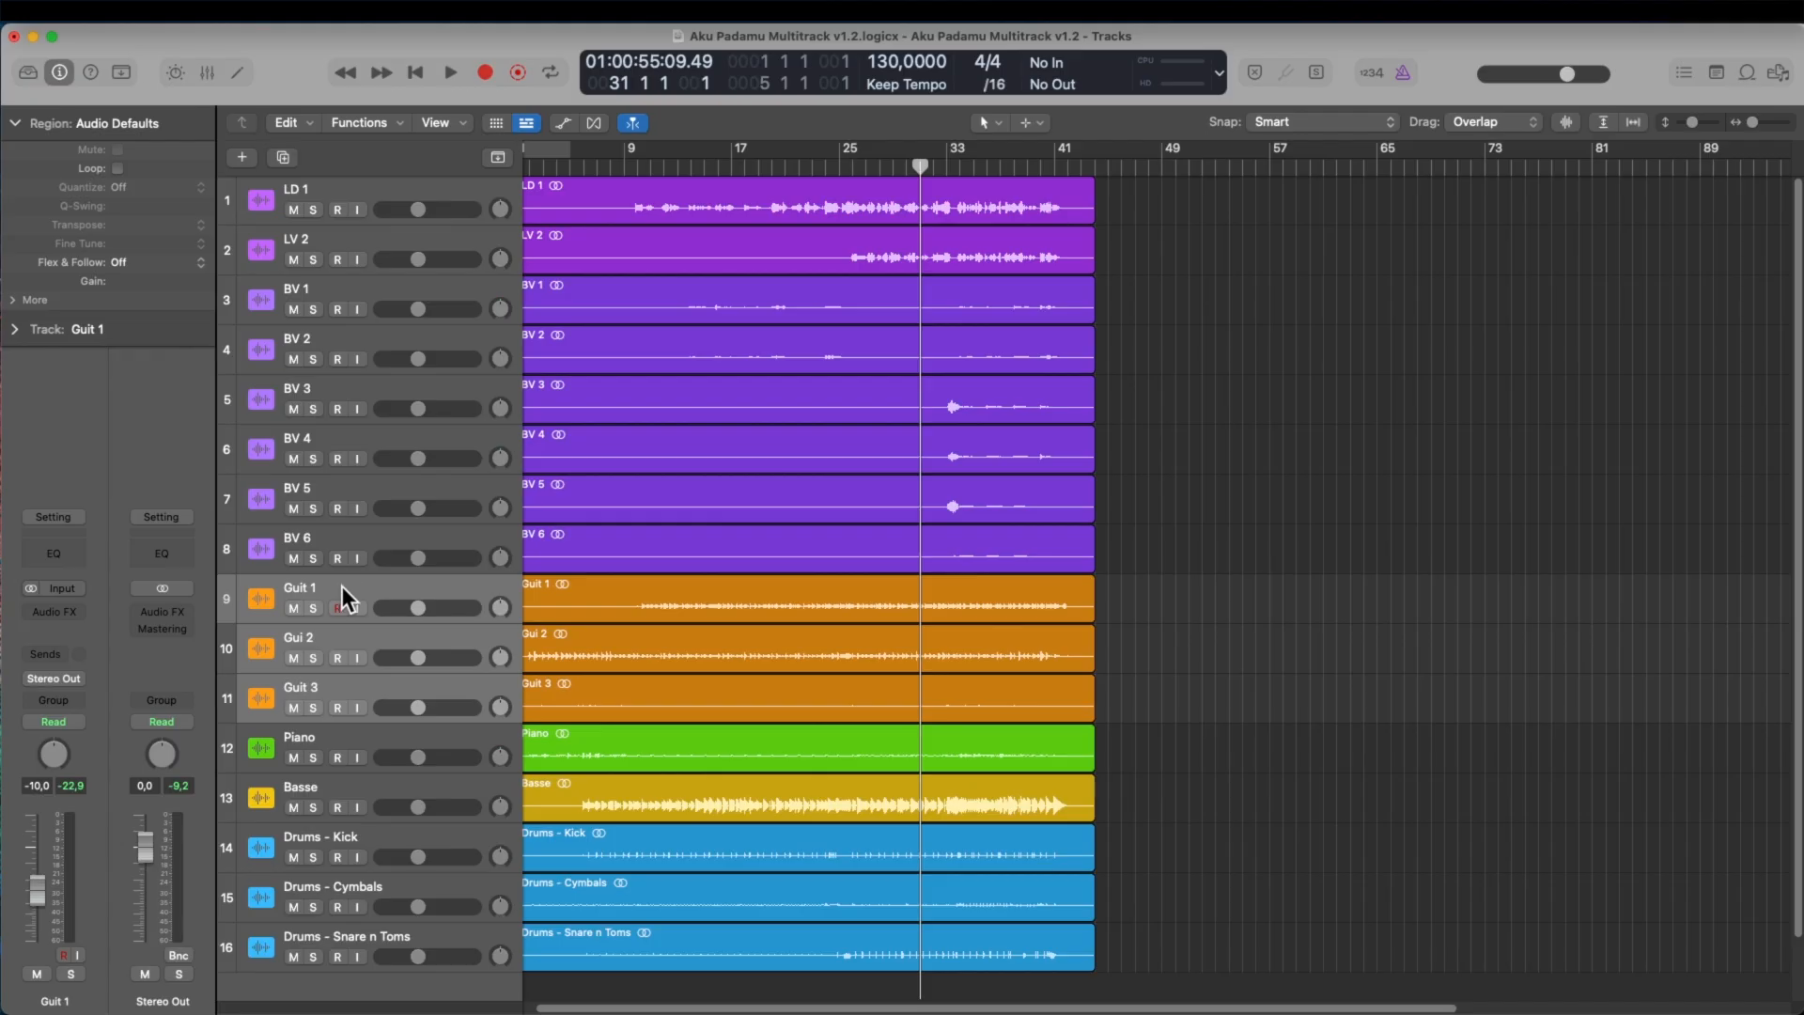
right_click(338, 586)
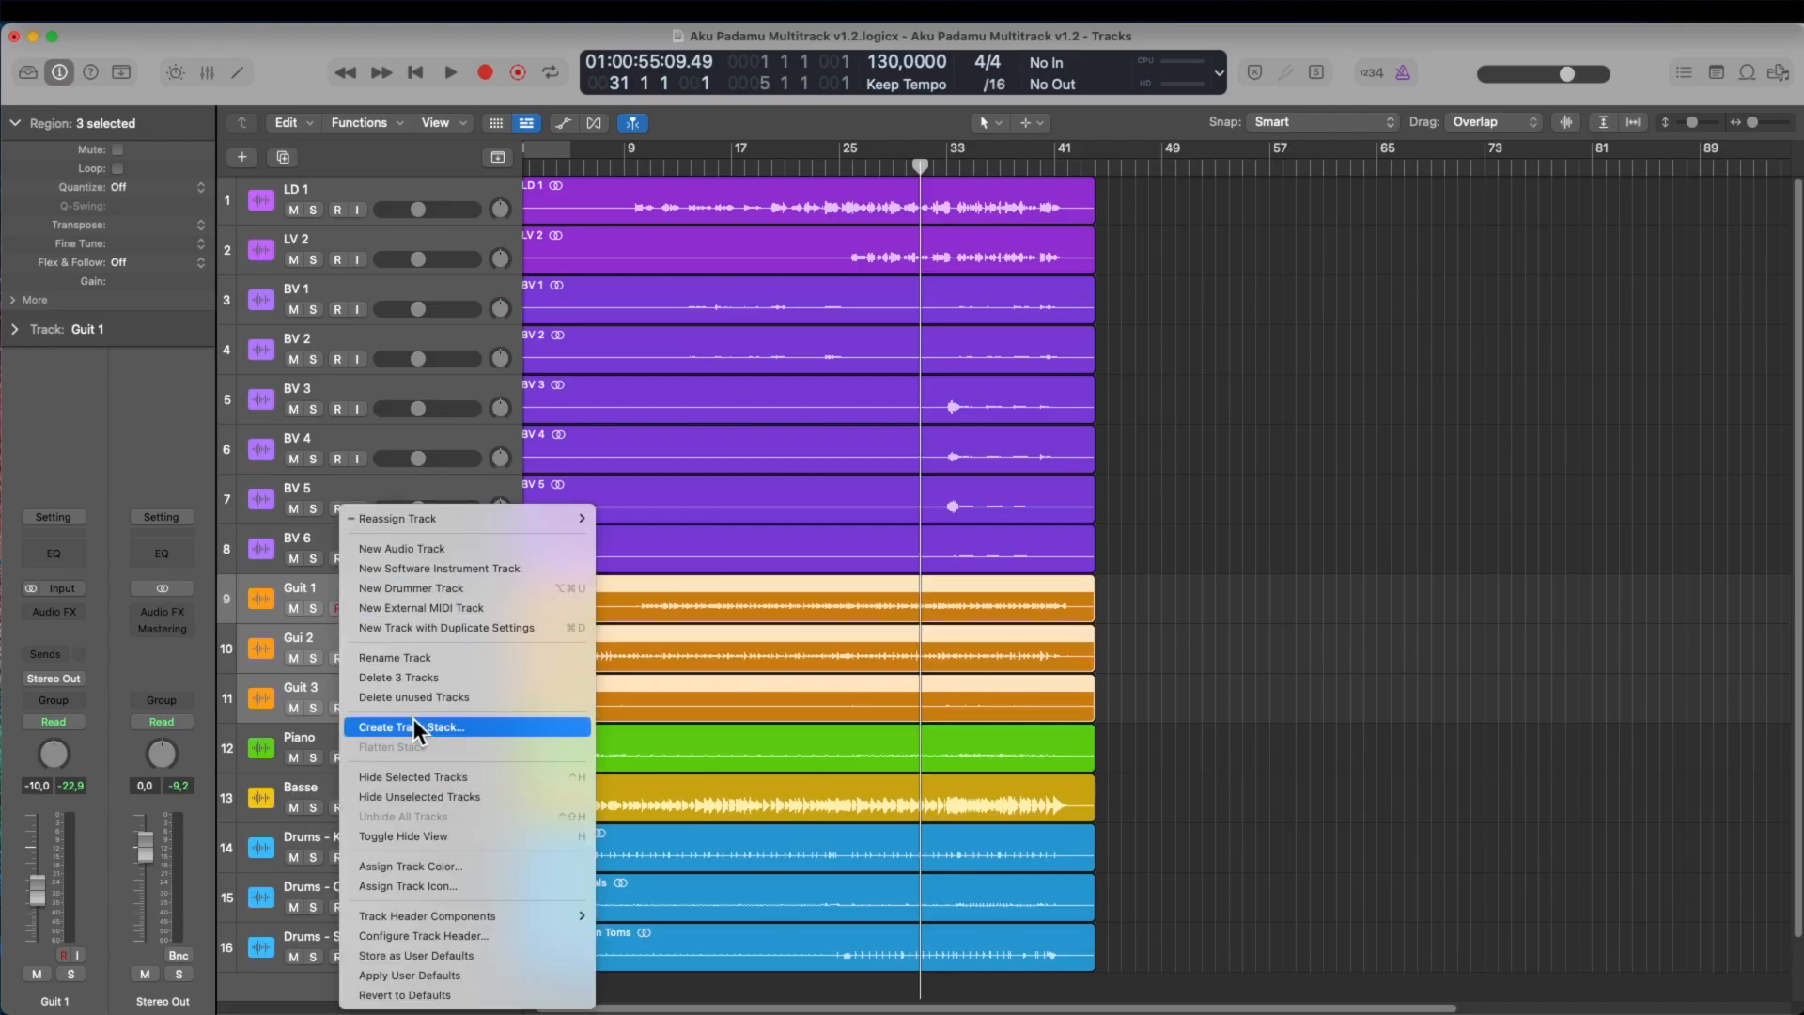
click(404, 725)
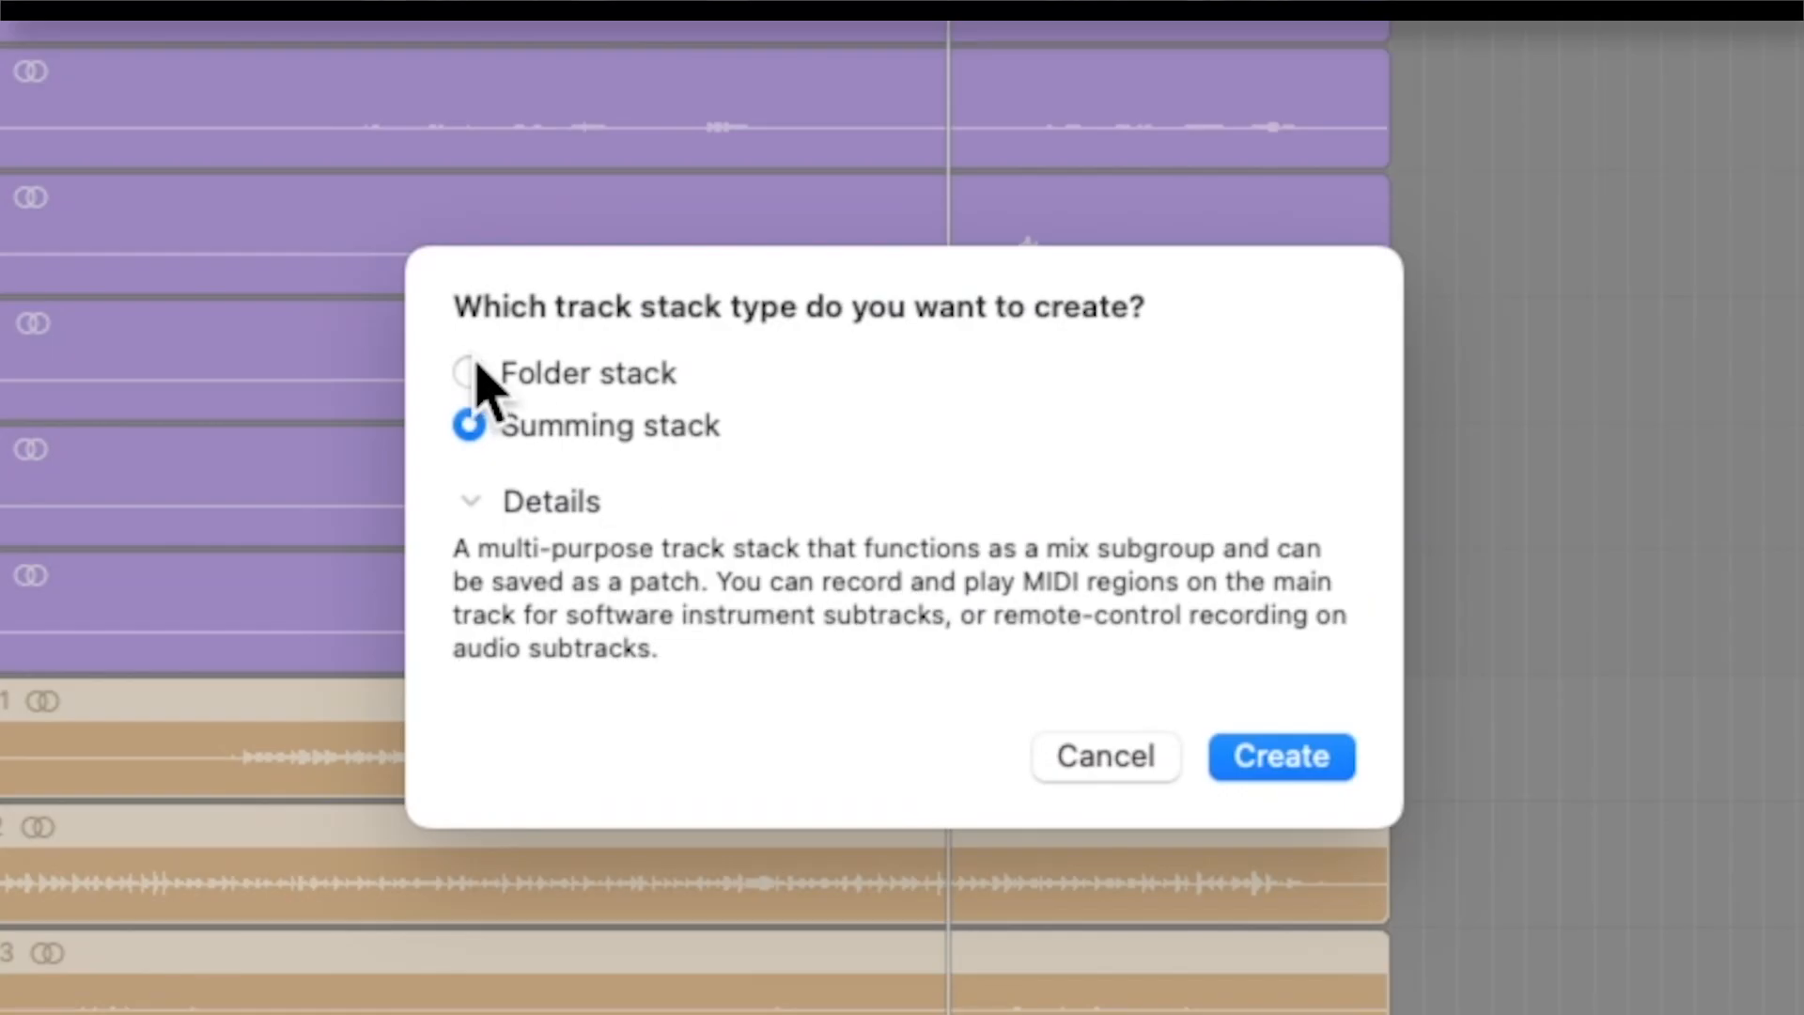
click(474, 372)
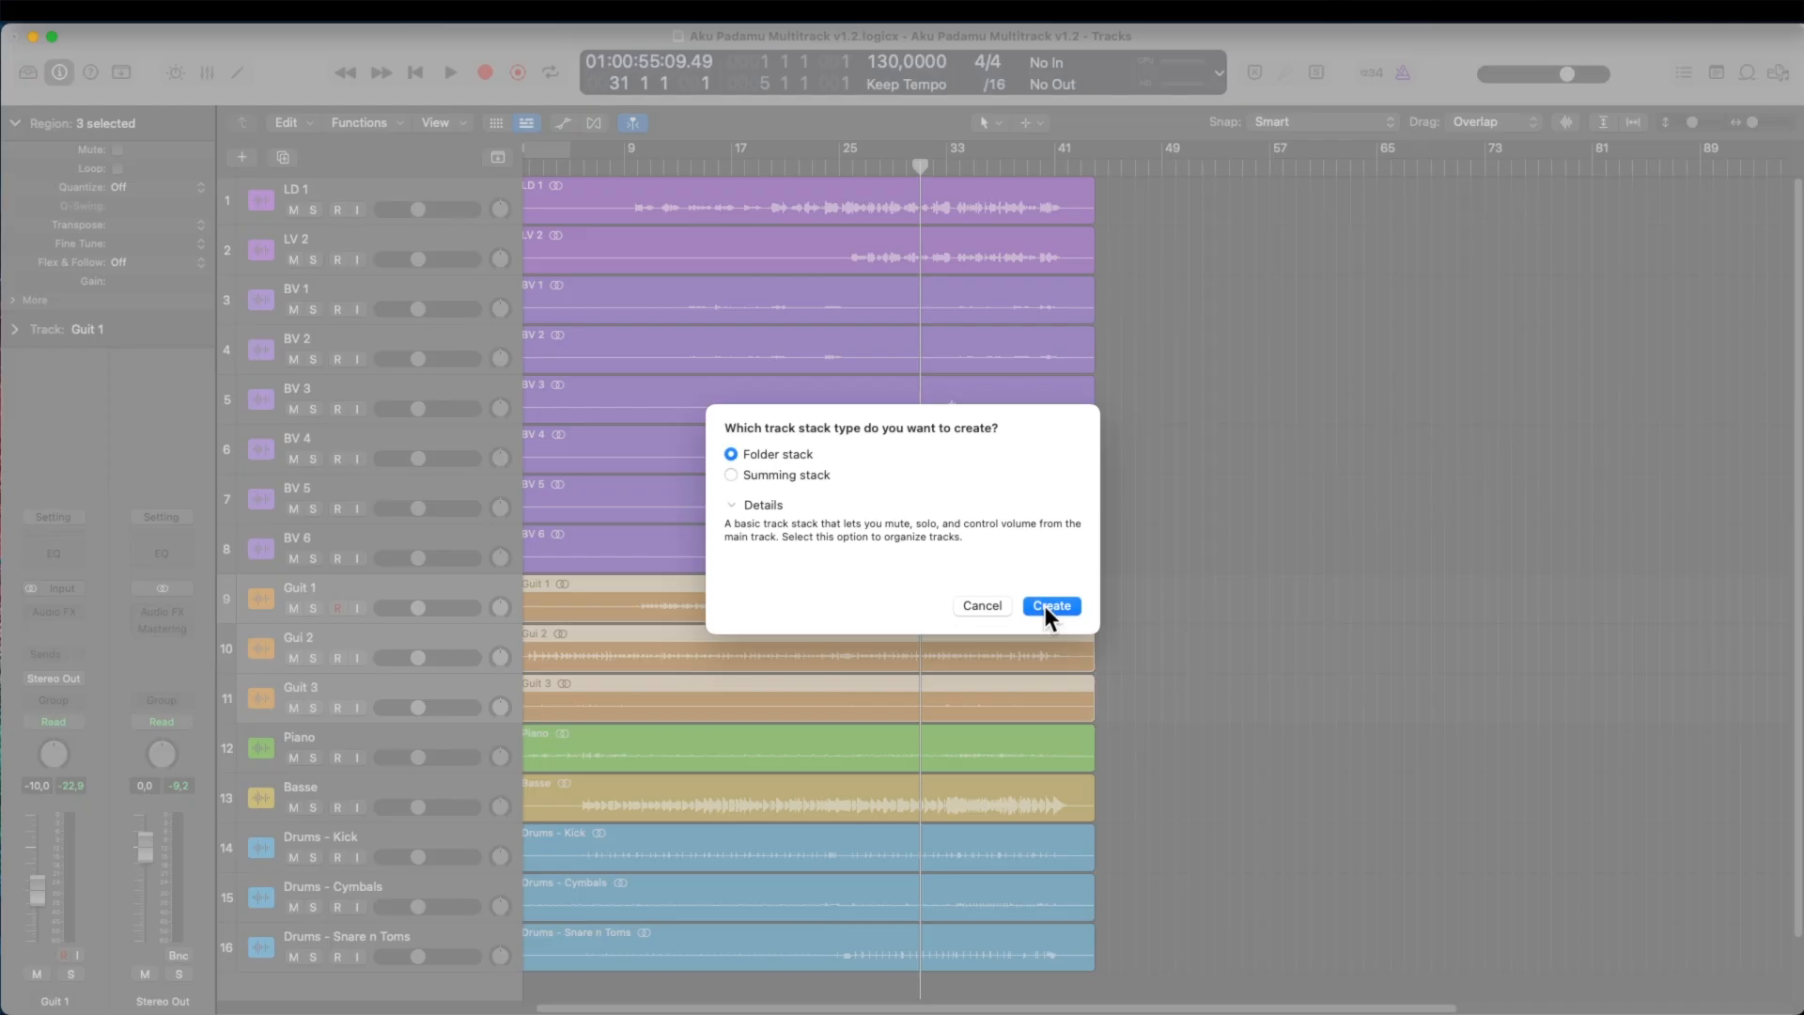
click(1048, 605)
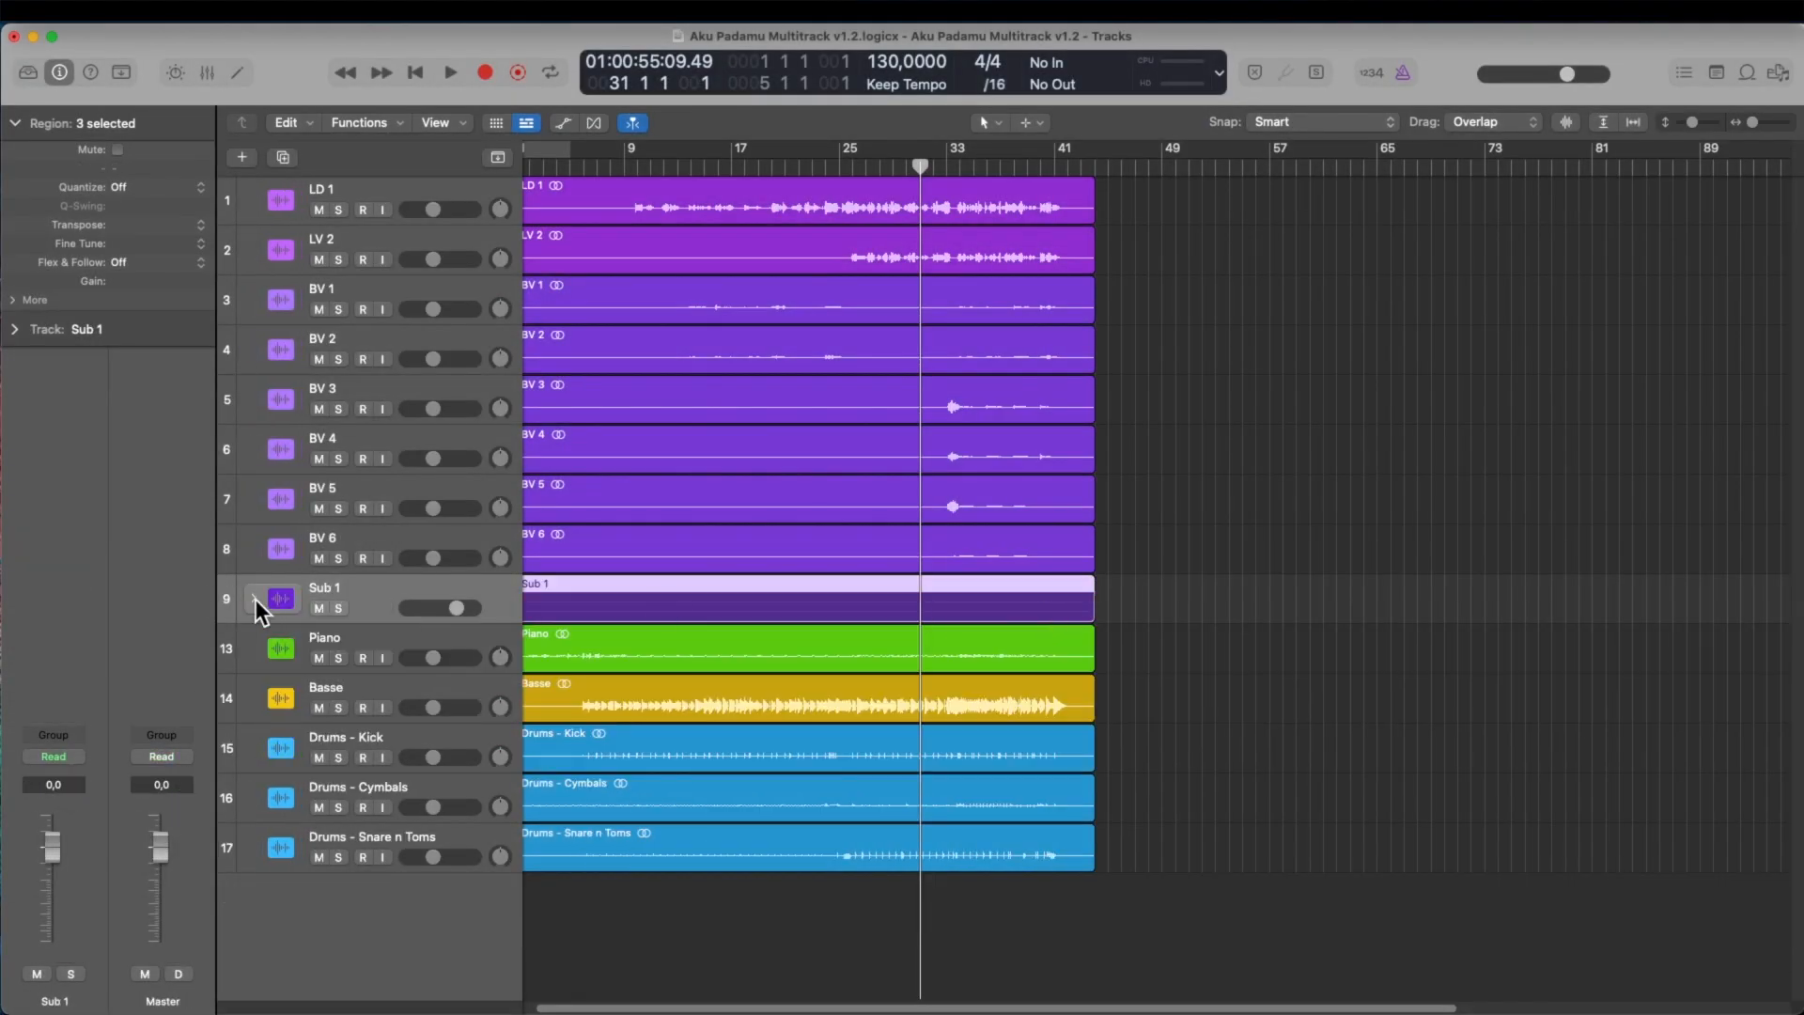
click(254, 600)
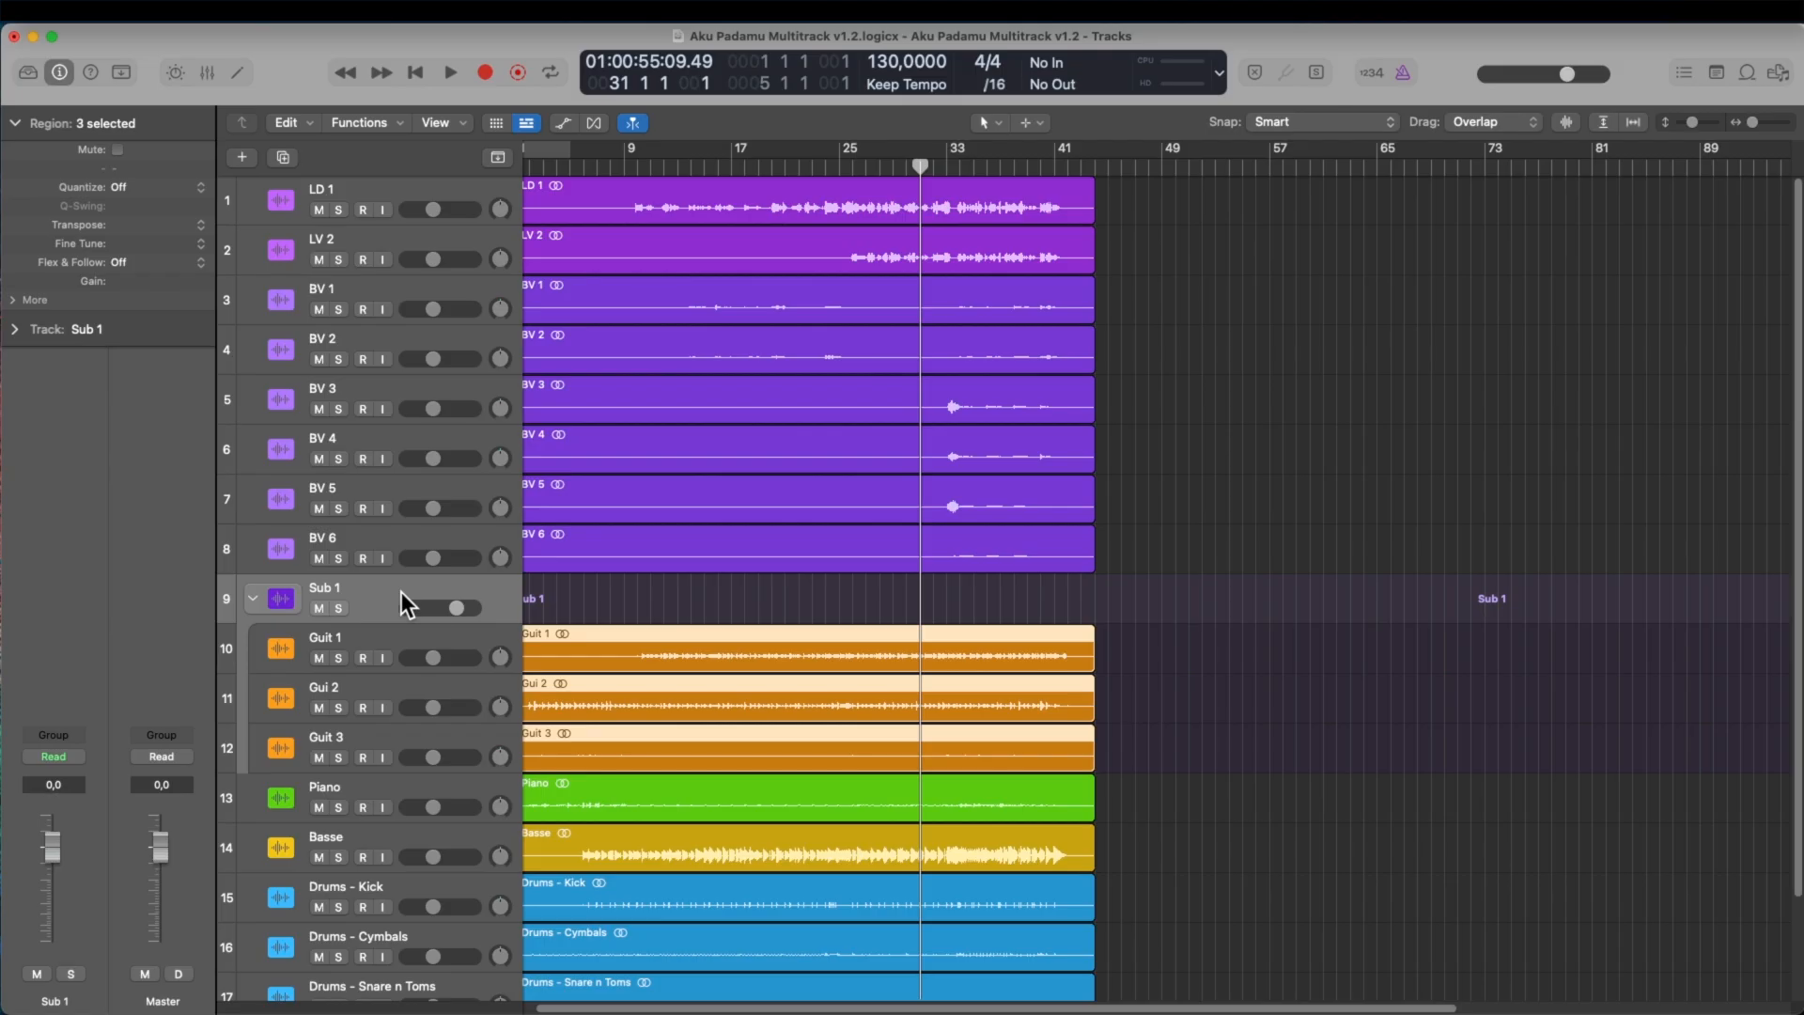
- Check the output routing of Guit 1, Gui 2 and Guit 3 inside the folder stack and the stack's own channel strip
click(383, 637)
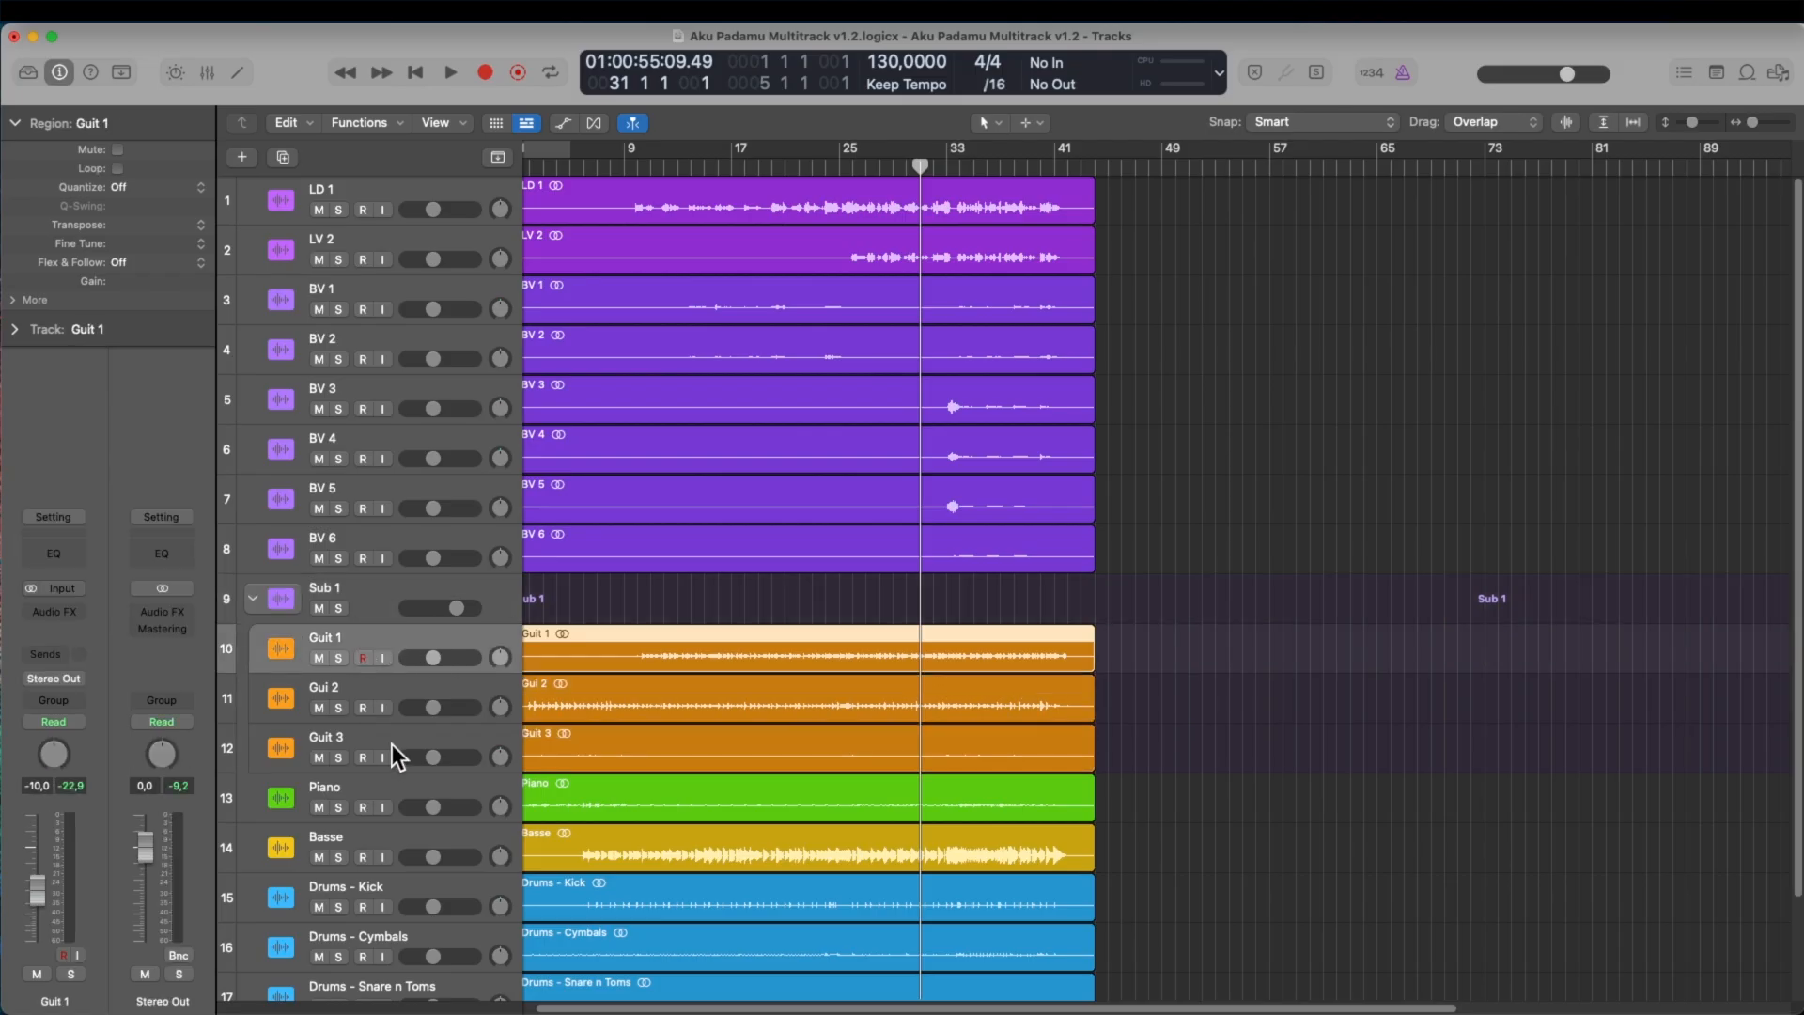
click(374, 681)
key(Down)
key(Down)
key(Up)
key(Up)
click(398, 605)
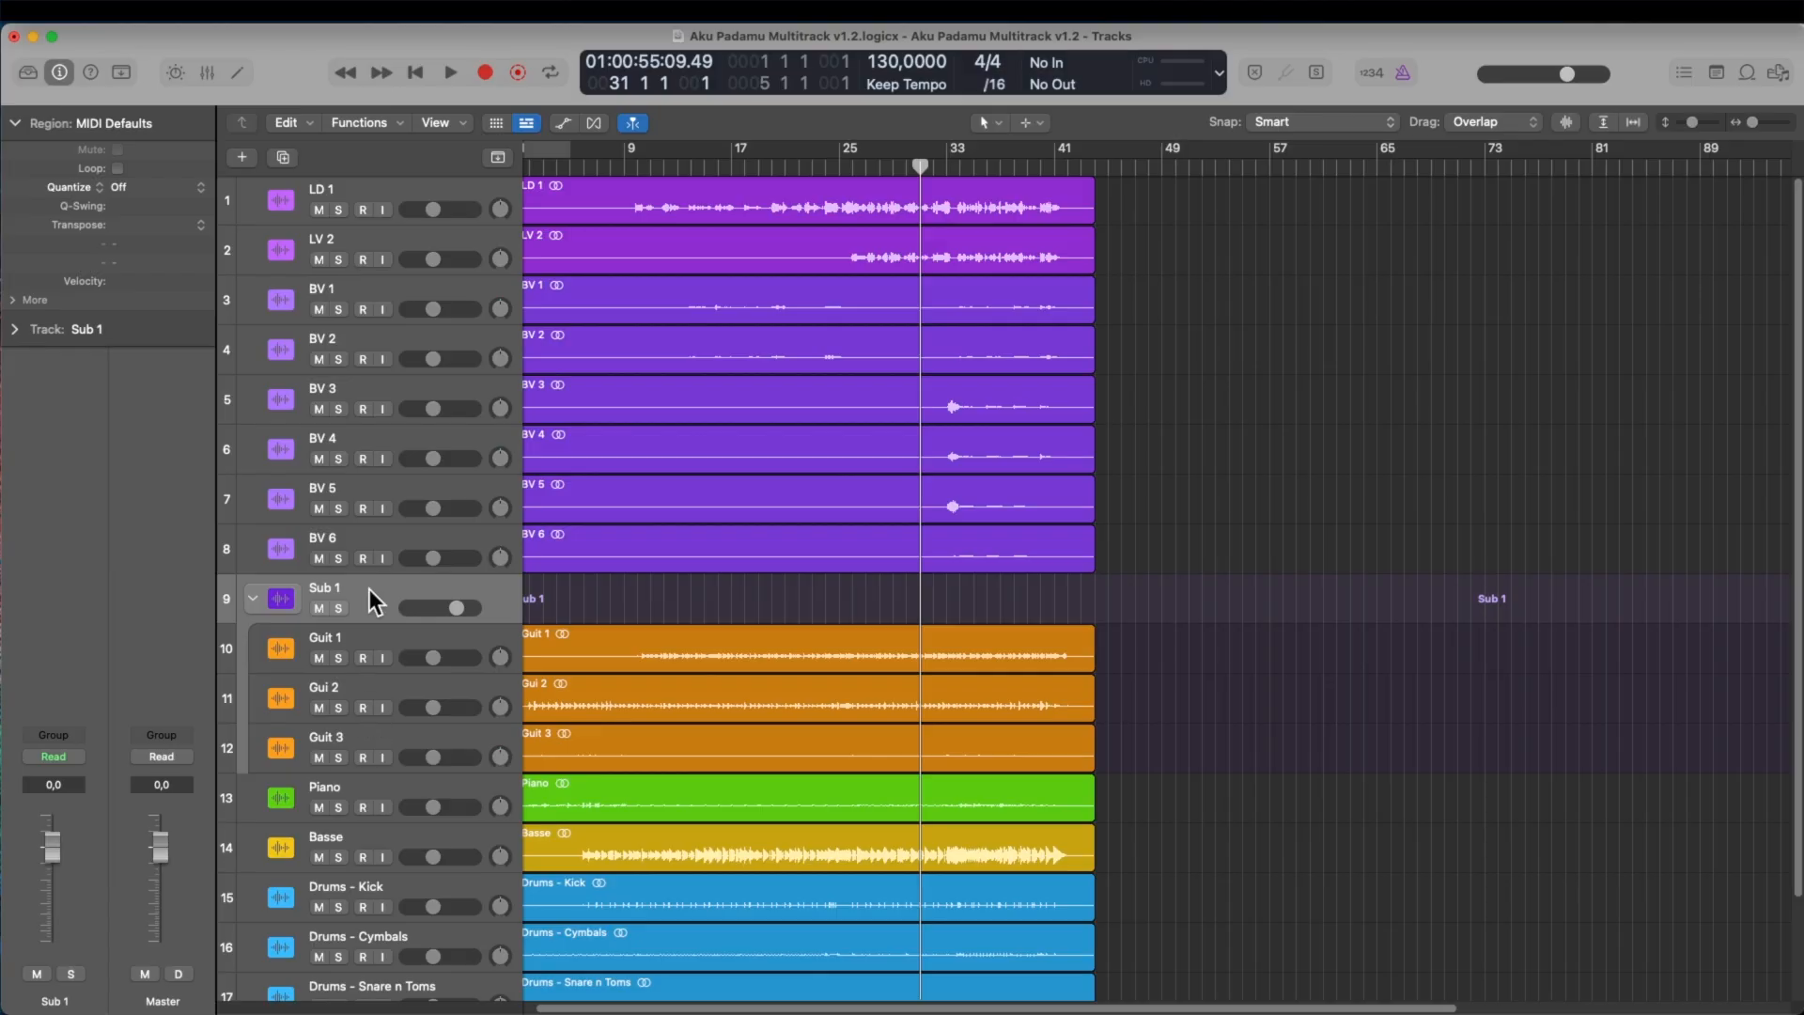
- Undo the folder stack and regroup the three guitar tracks as a summing stack
key(super+z)
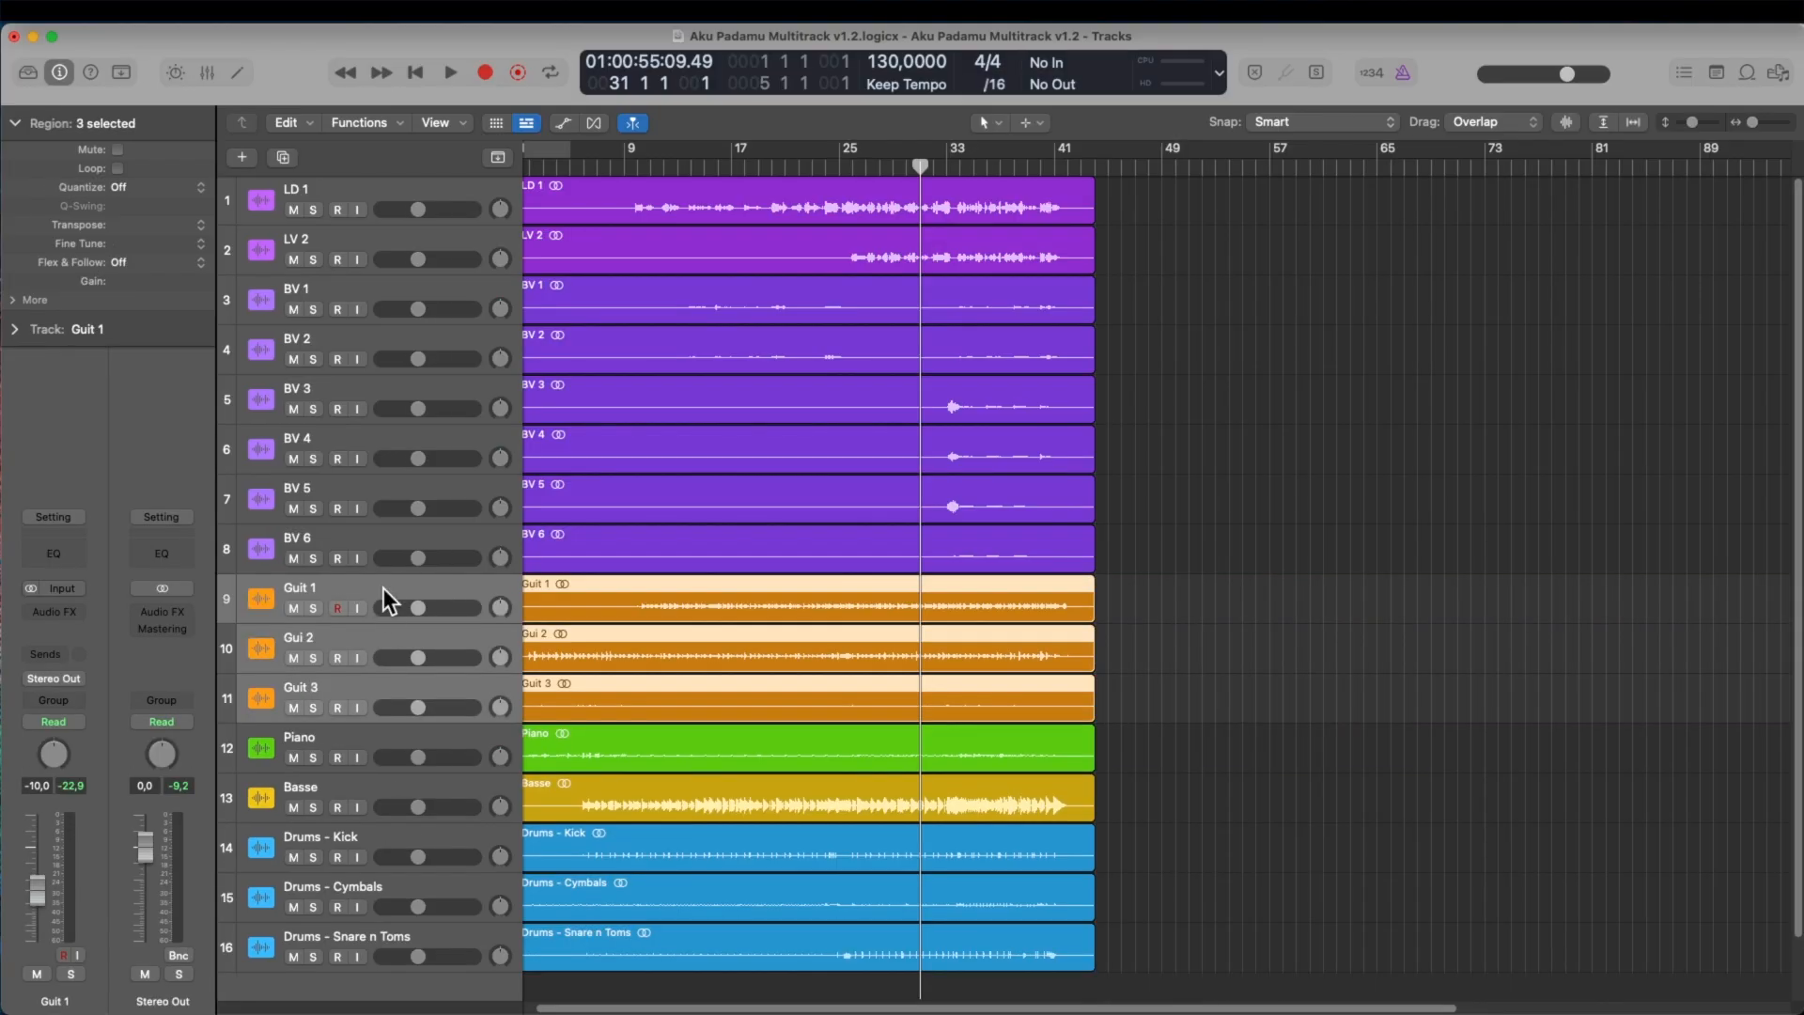
right_click(385, 584)
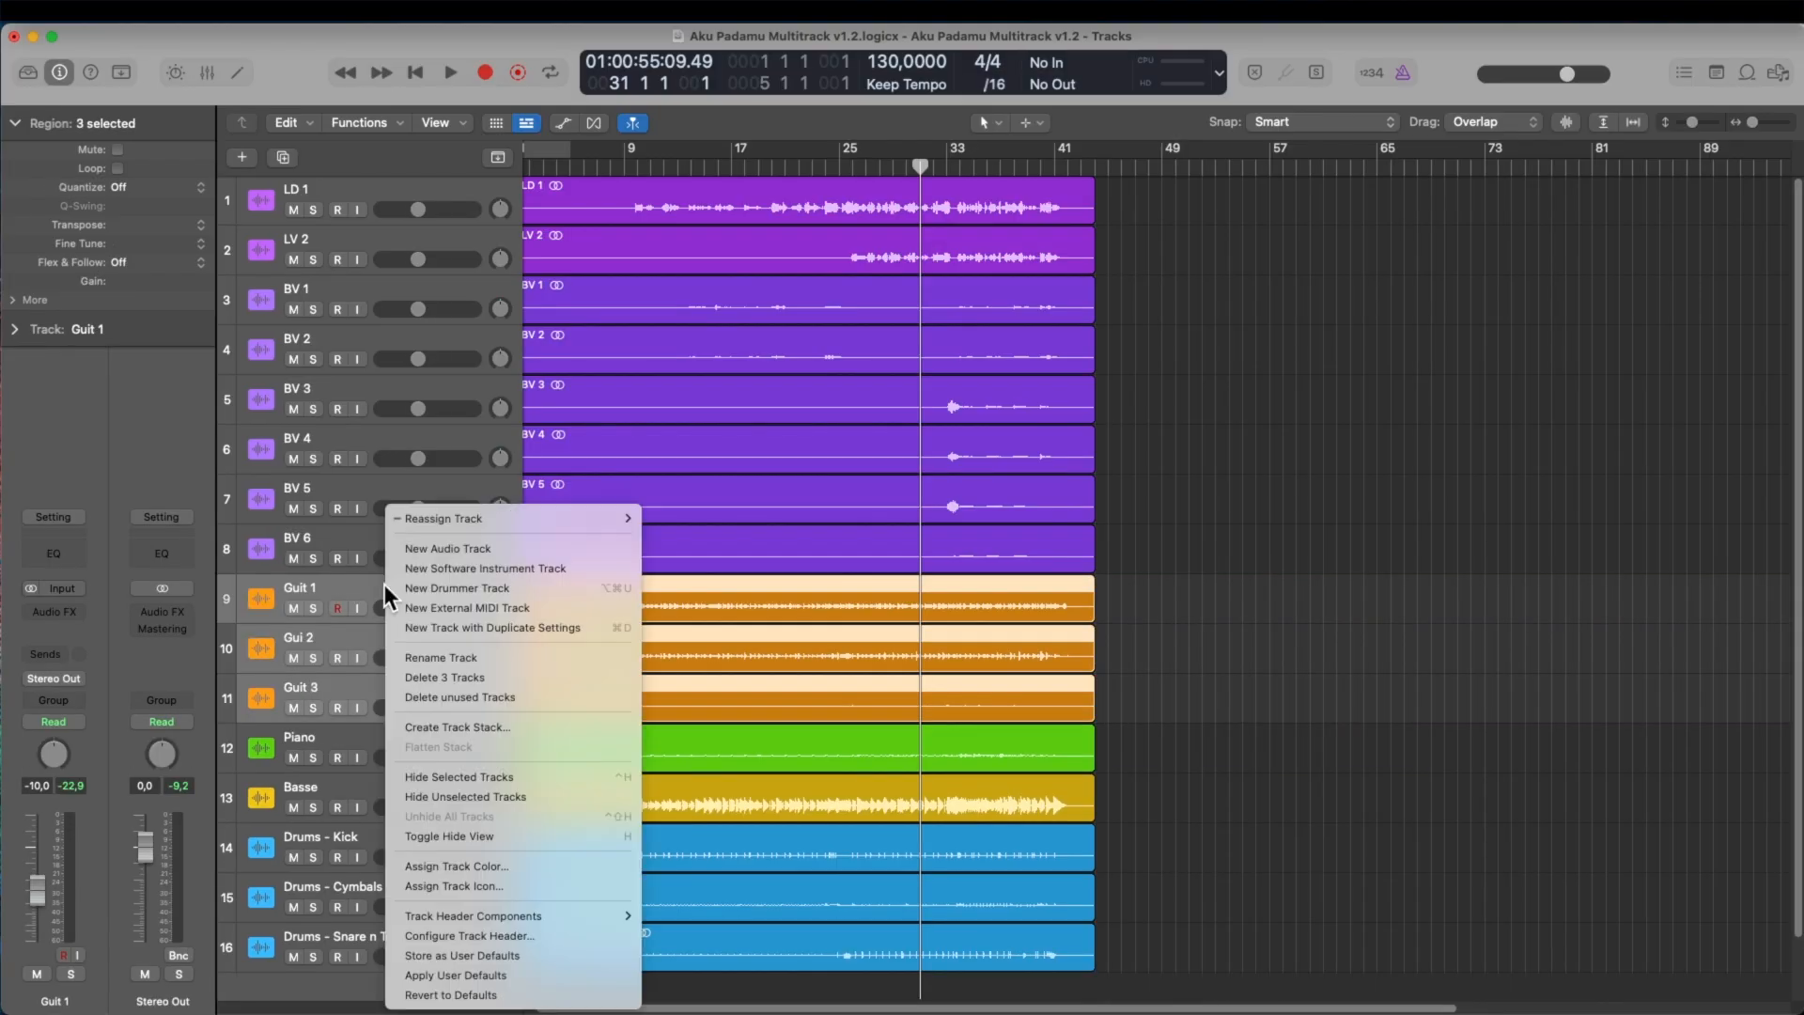
click(432, 724)
click(732, 476)
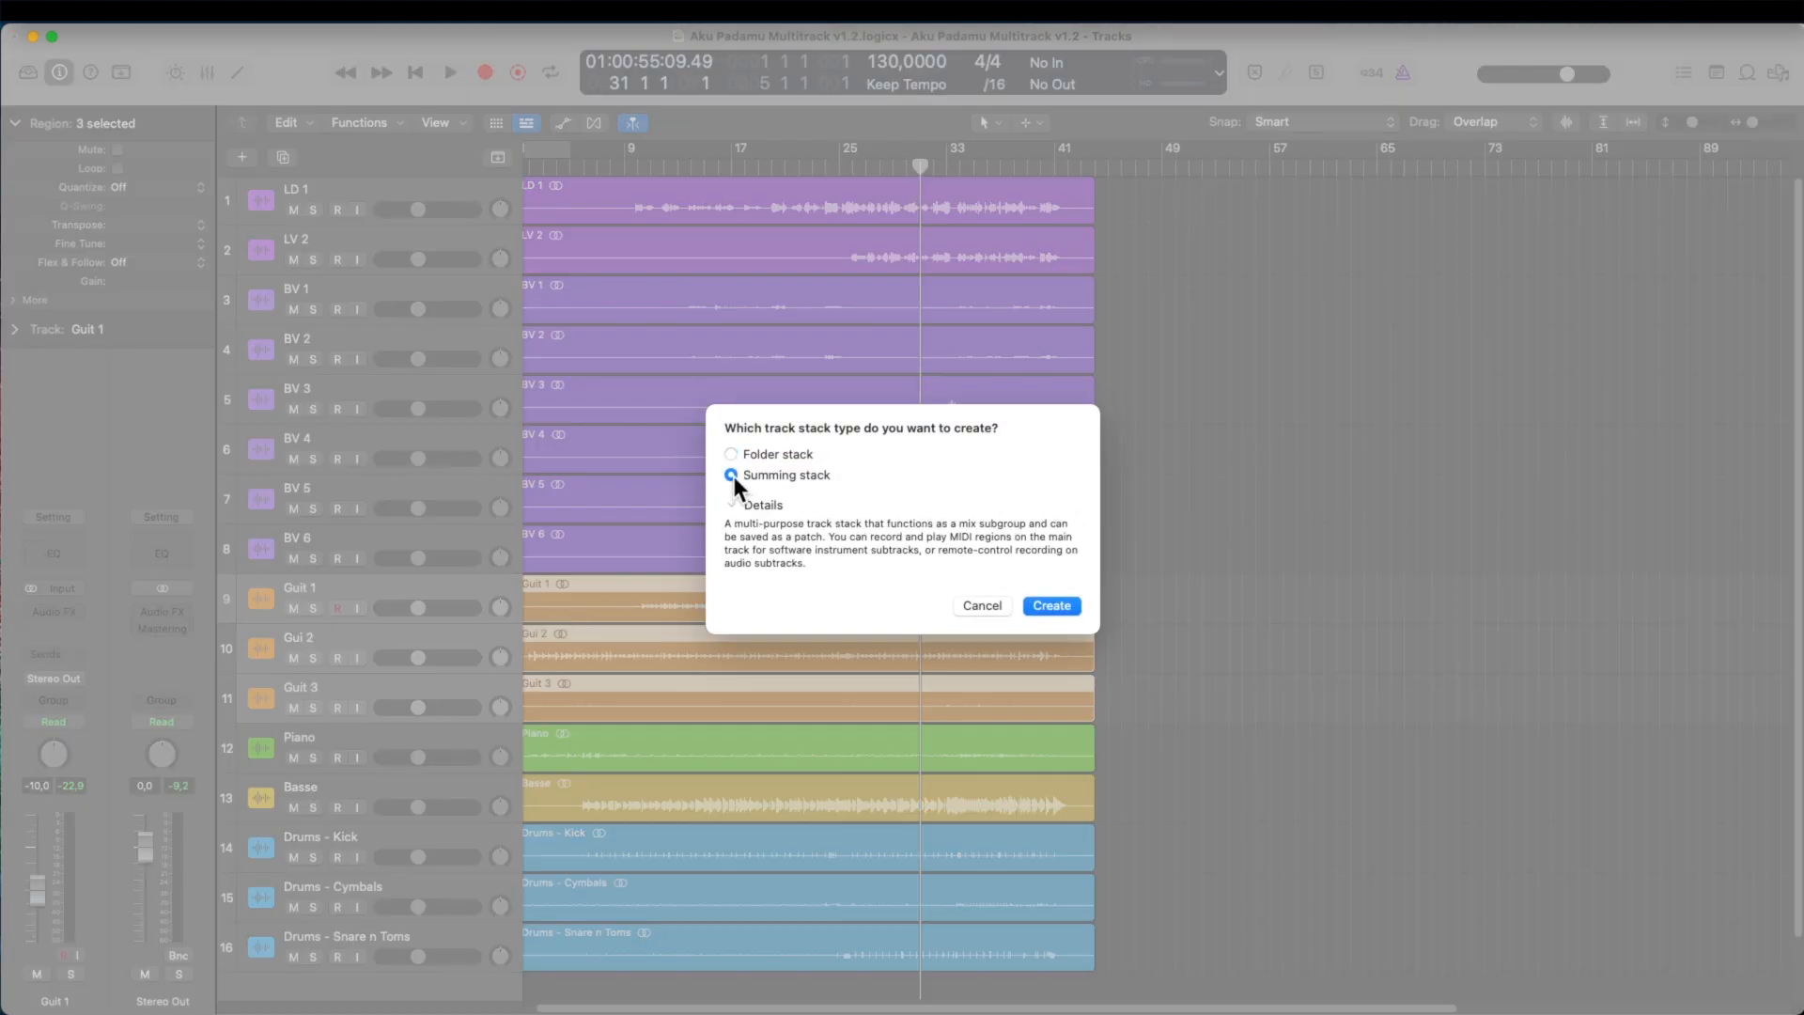
click(1052, 602)
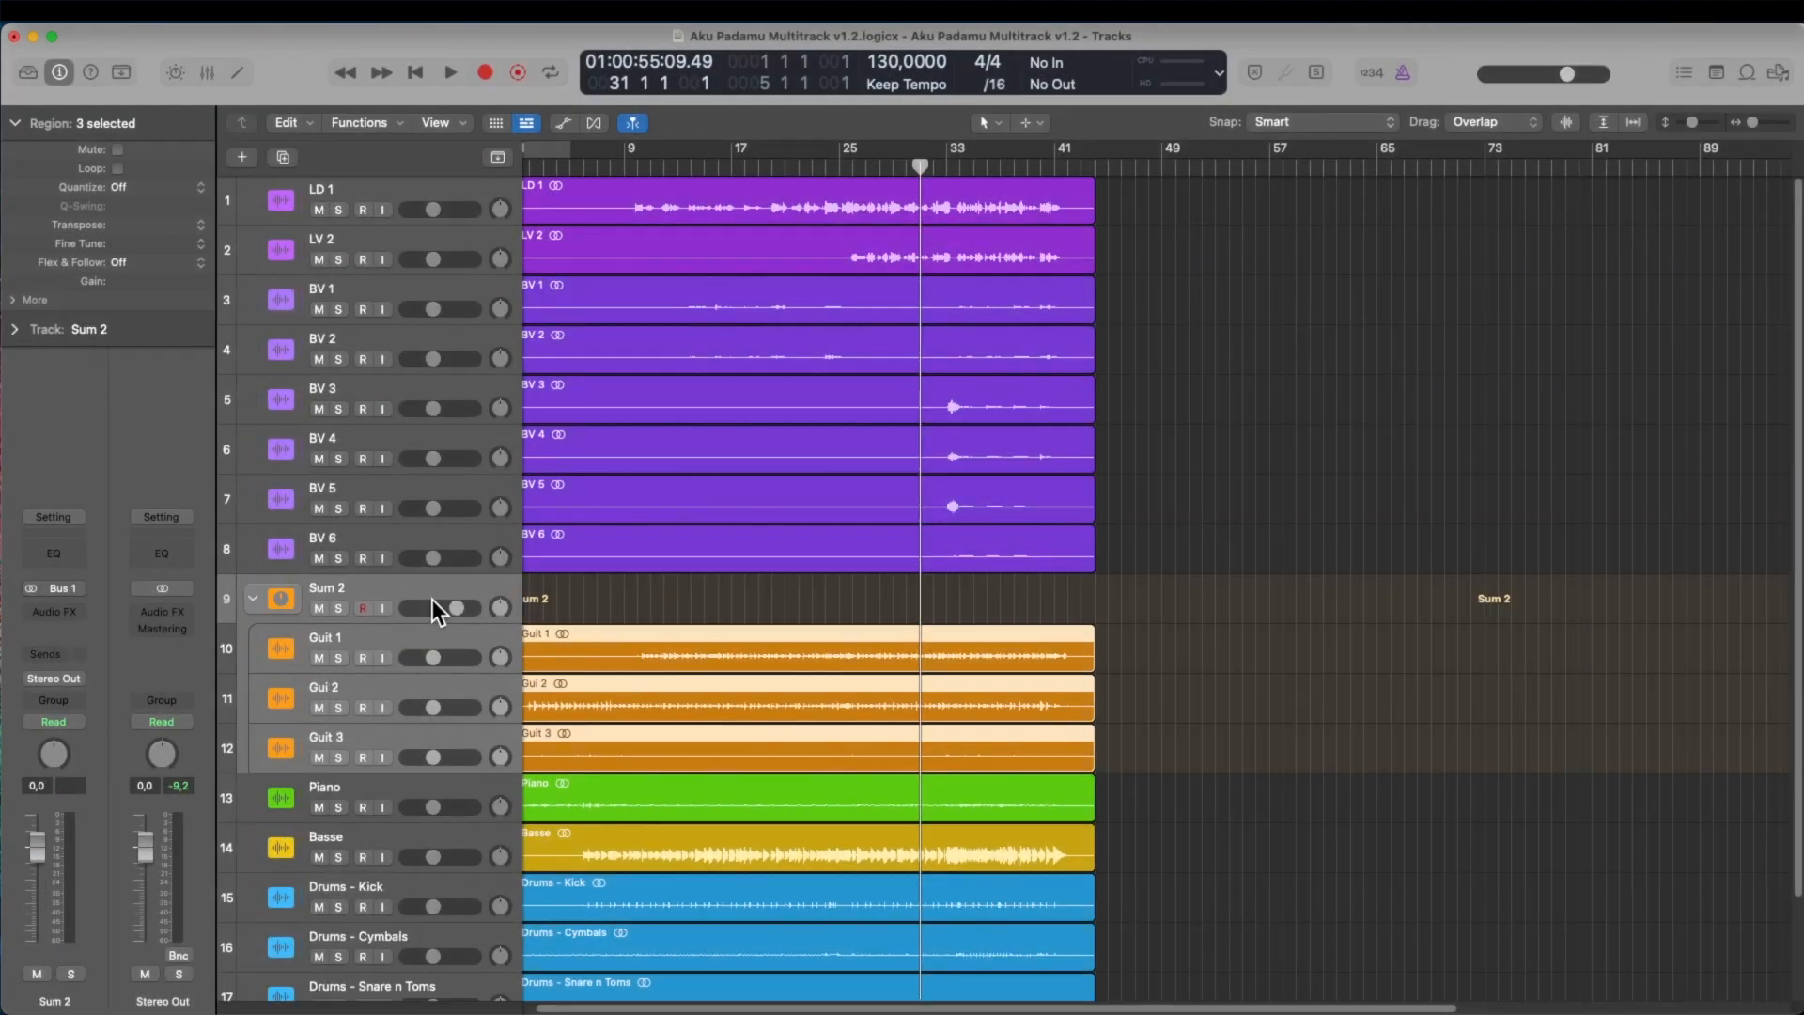
- Check the routing of the guitar summing stack and Guit 1, and view slide 5 of the bus presentation in Keynote
click(376, 585)
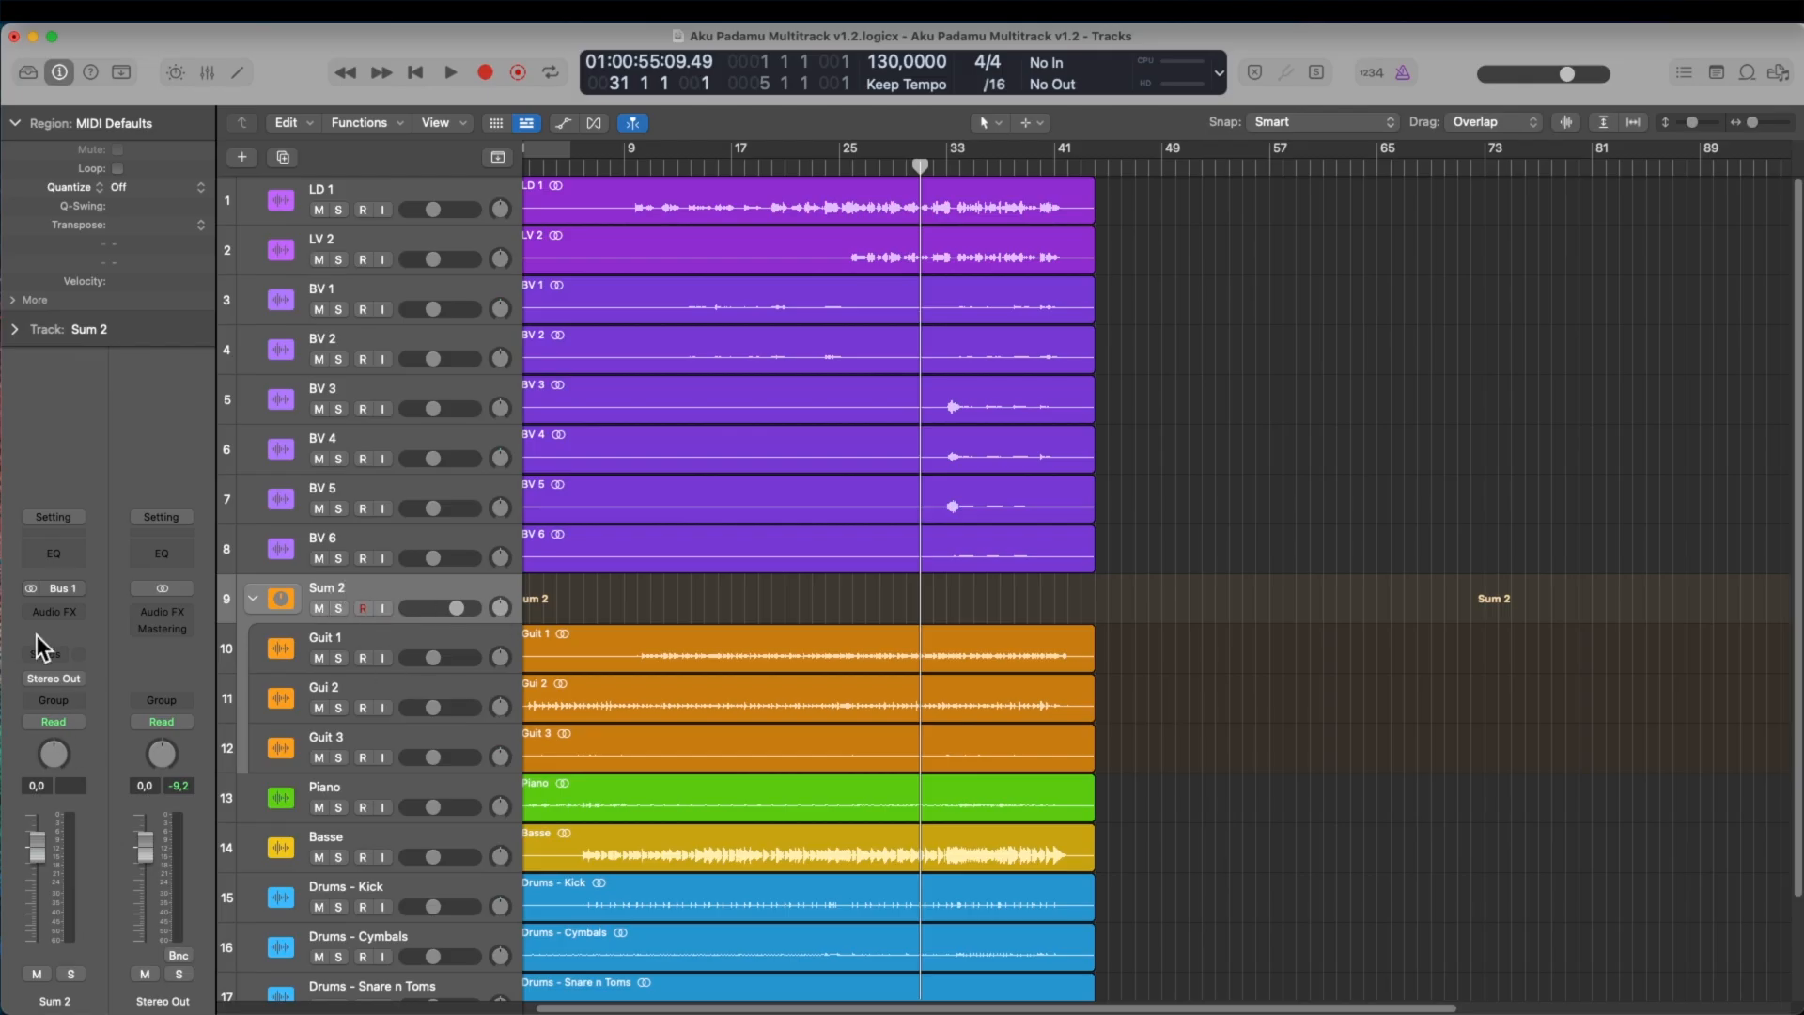
click(437, 642)
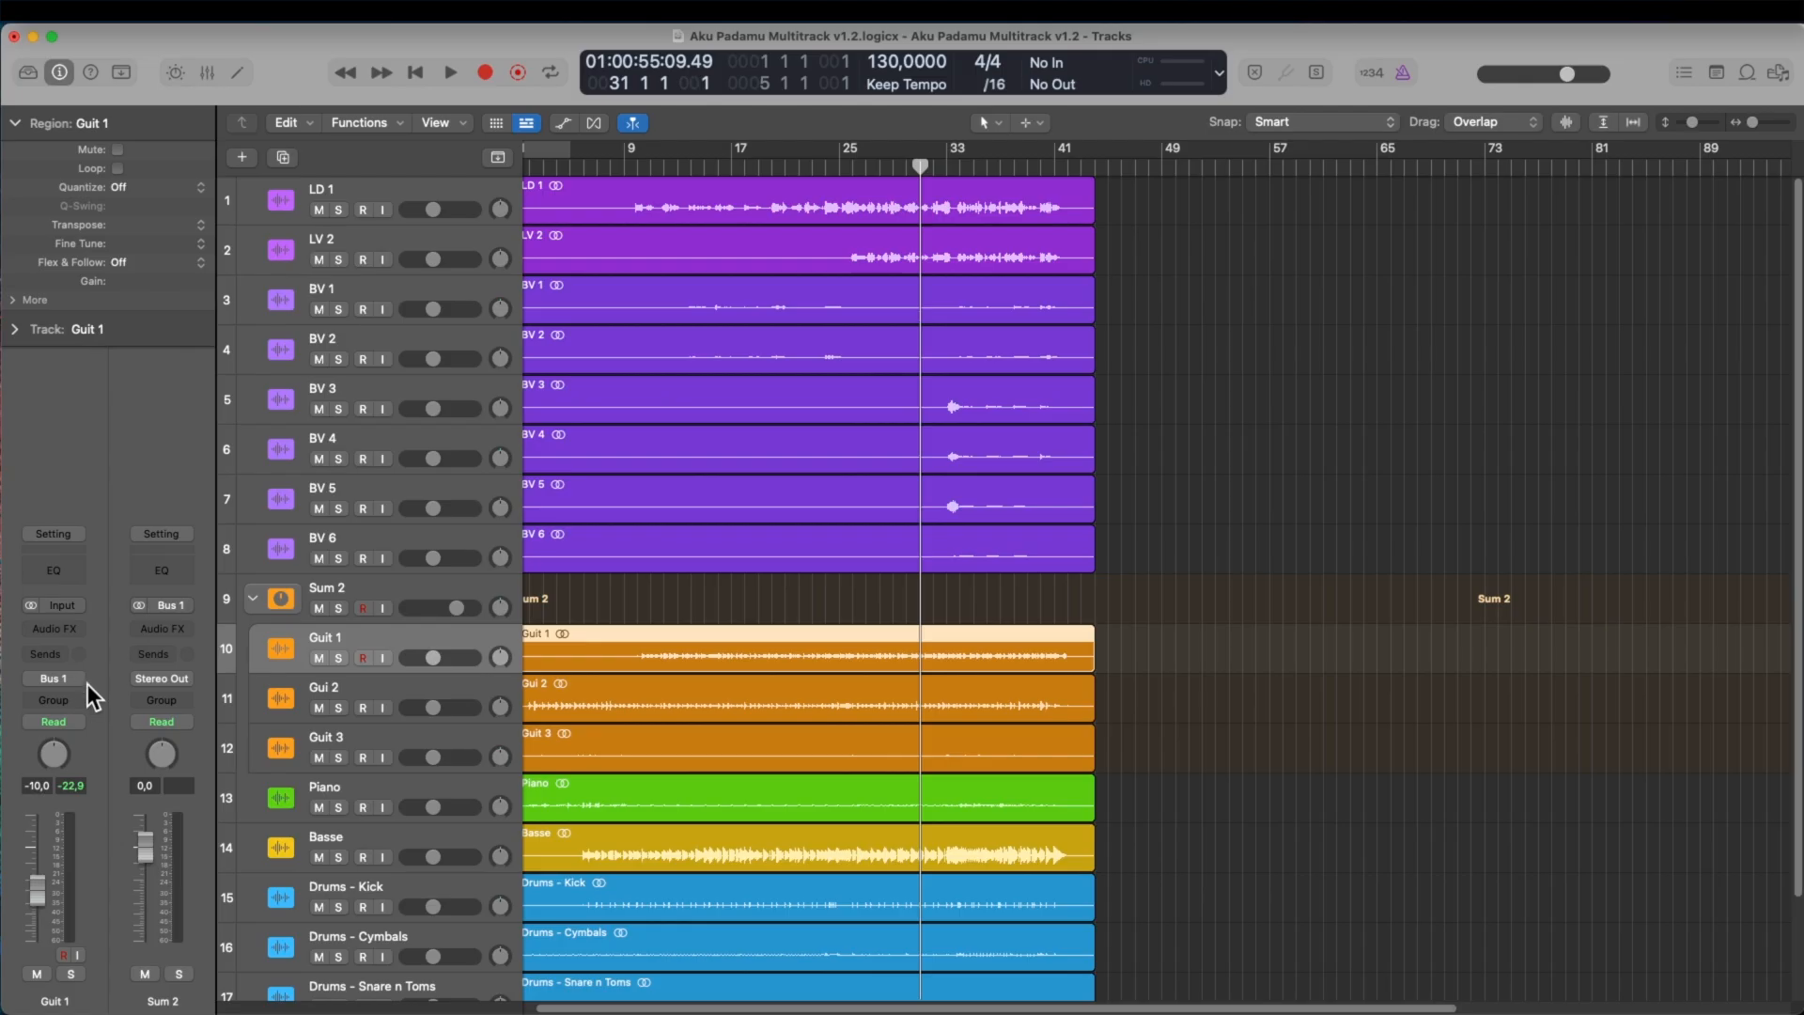
click(422, 593)
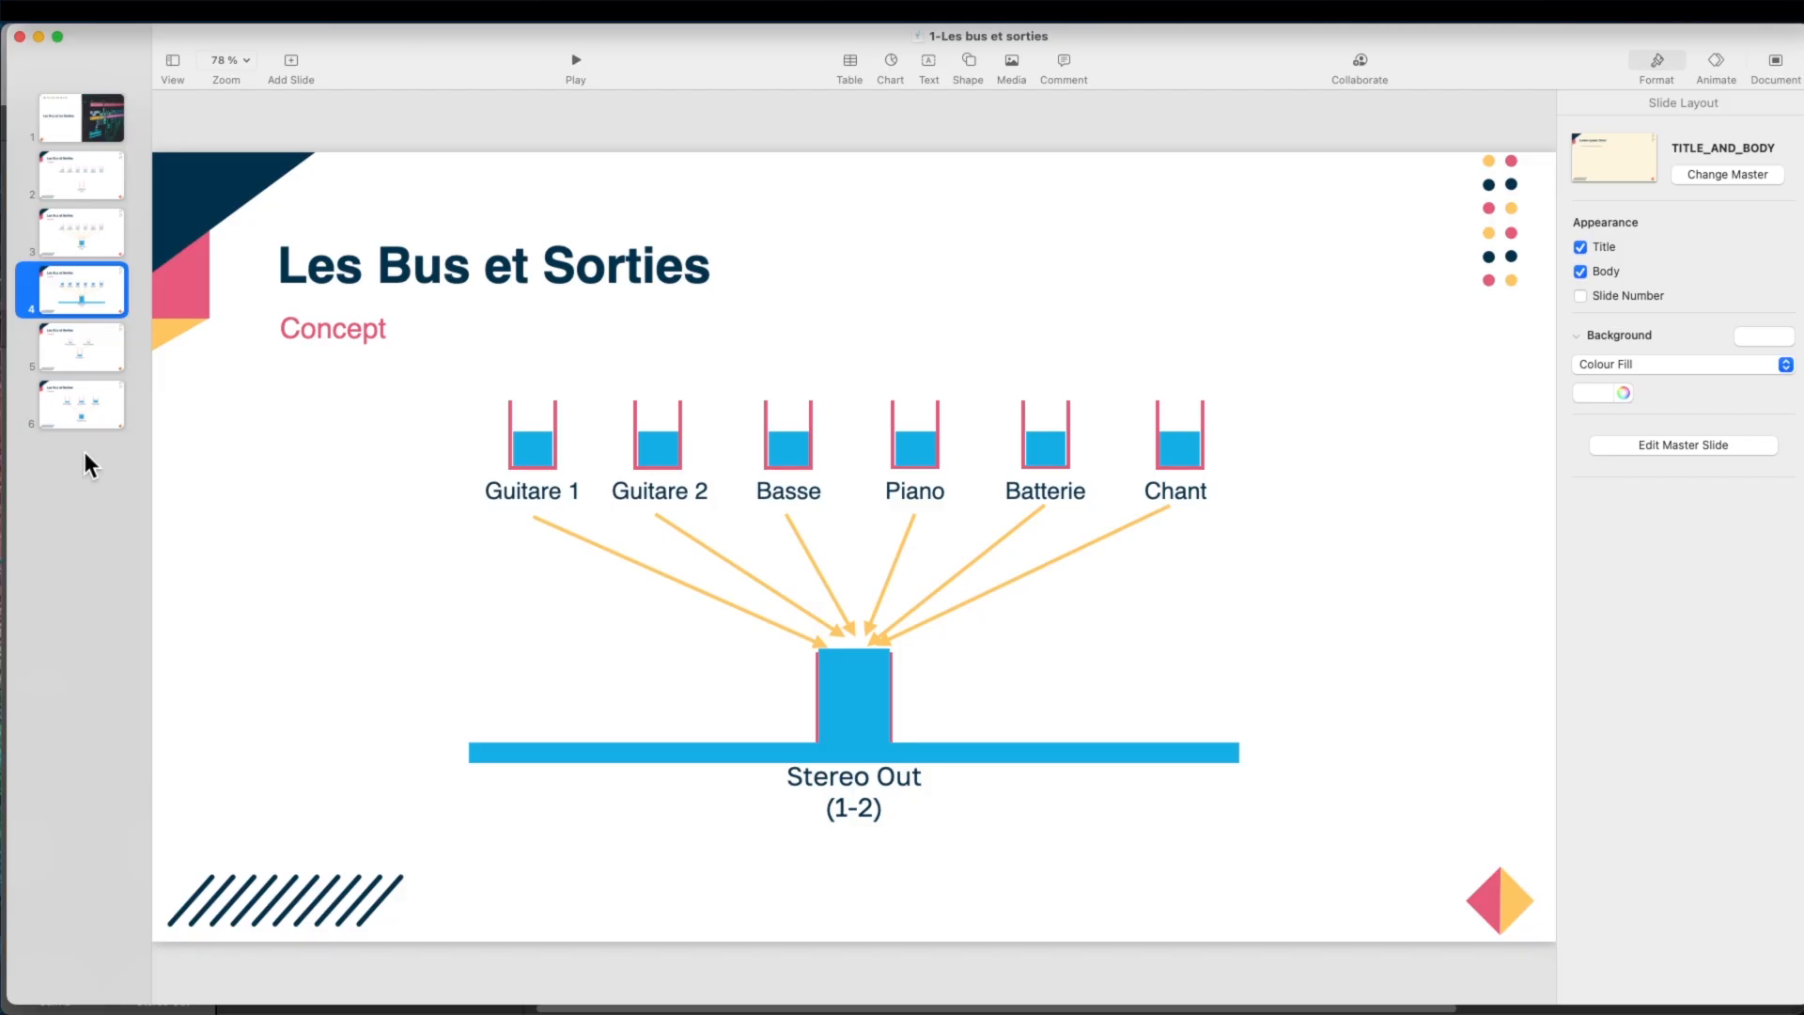
click(81, 353)
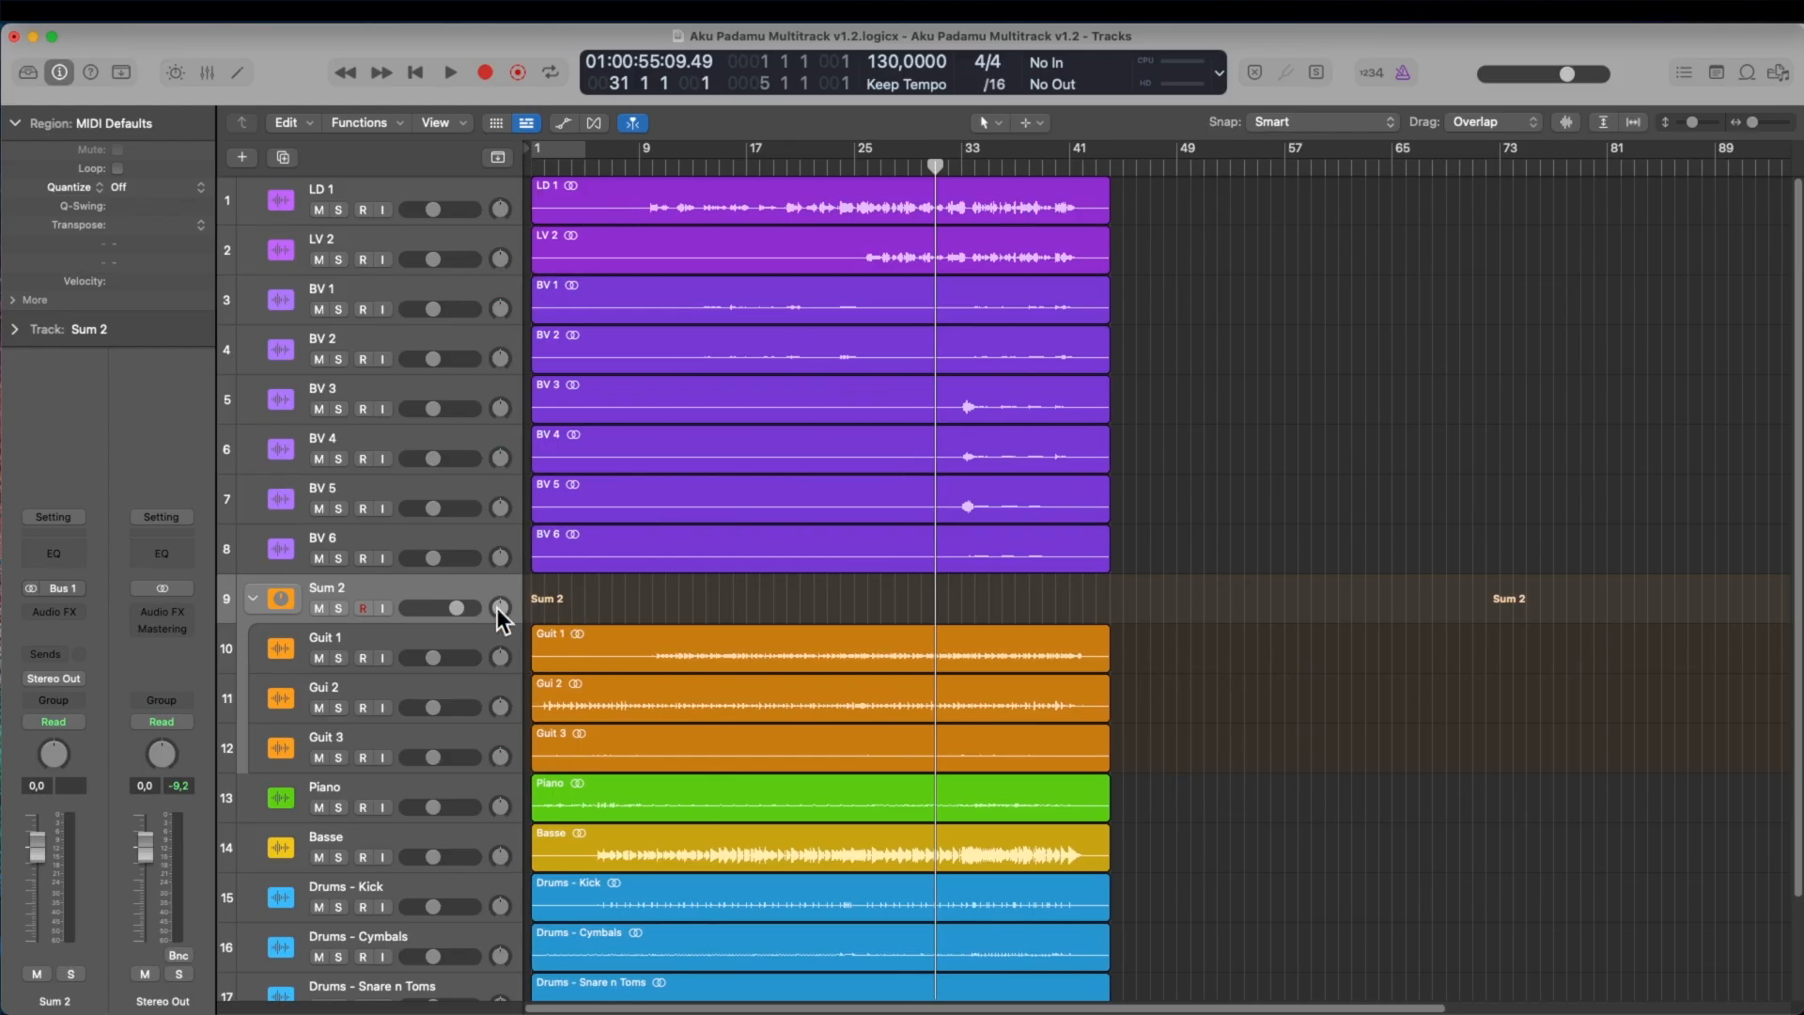
- Rename the guitar summing stack in Logic Pro as BUS GUIT
double_click(329, 588)
text(BUS GUITA)
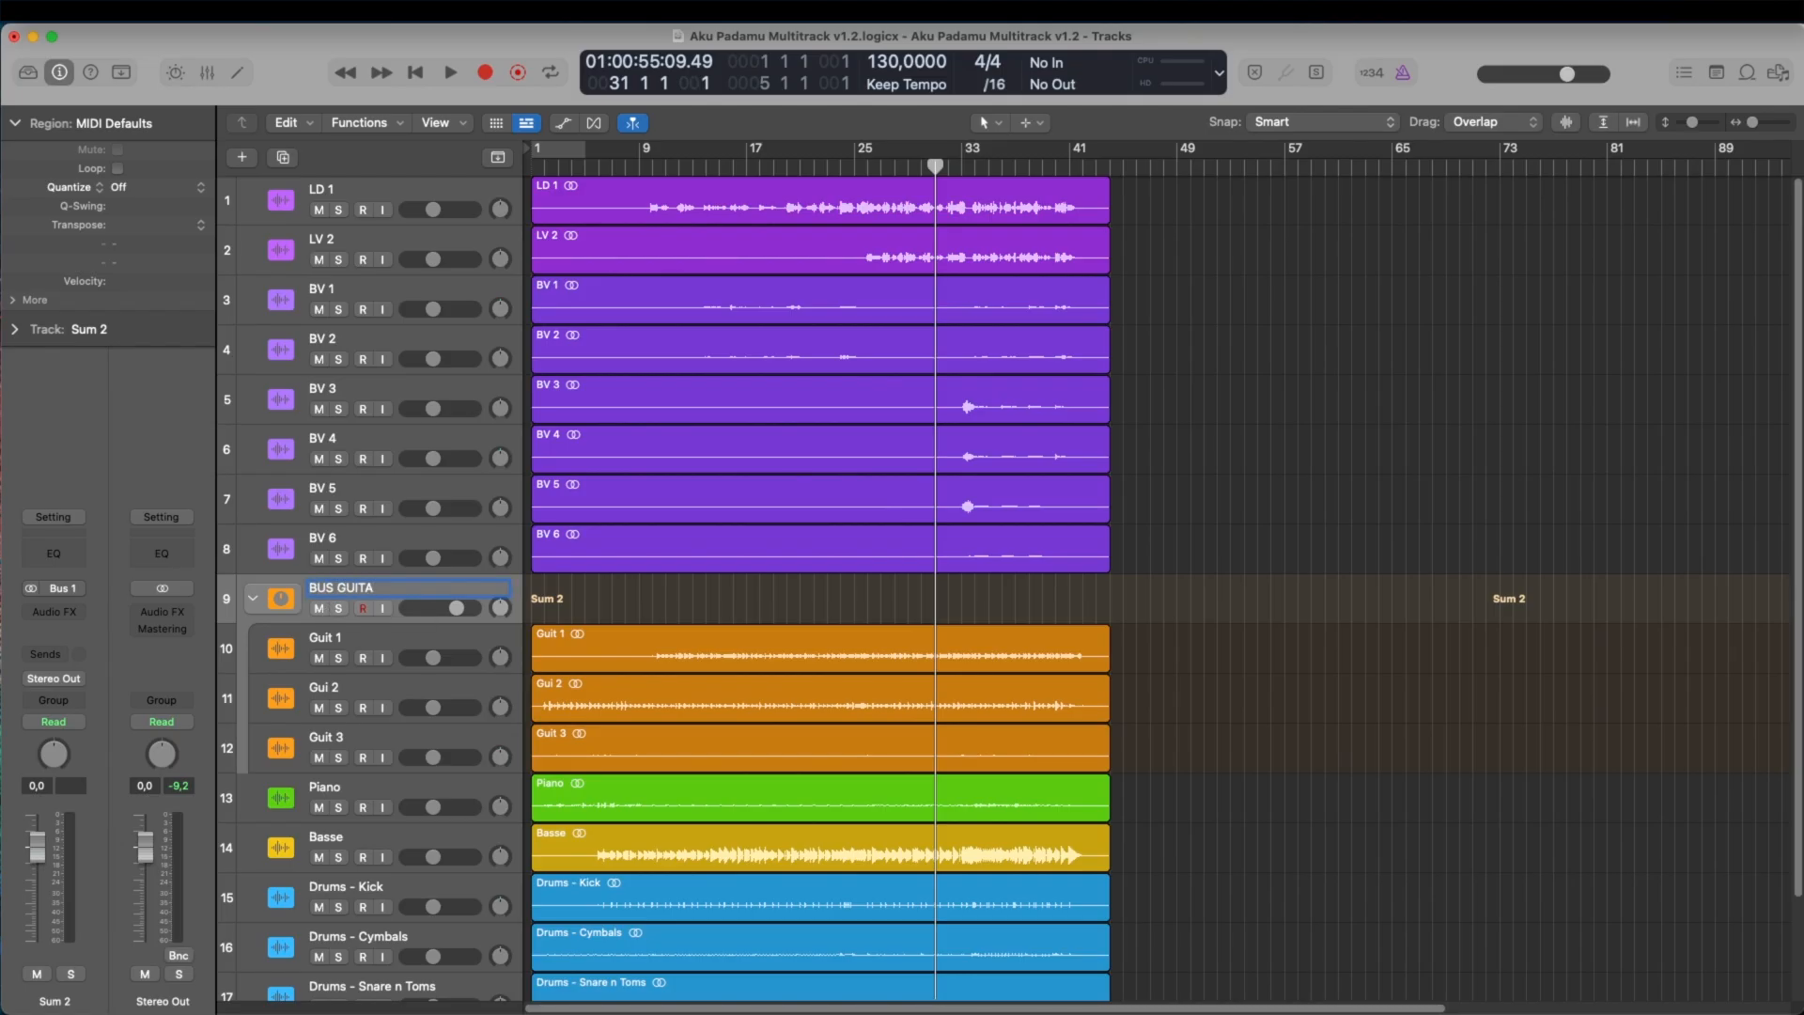
key(BackSpace)
key(Return)
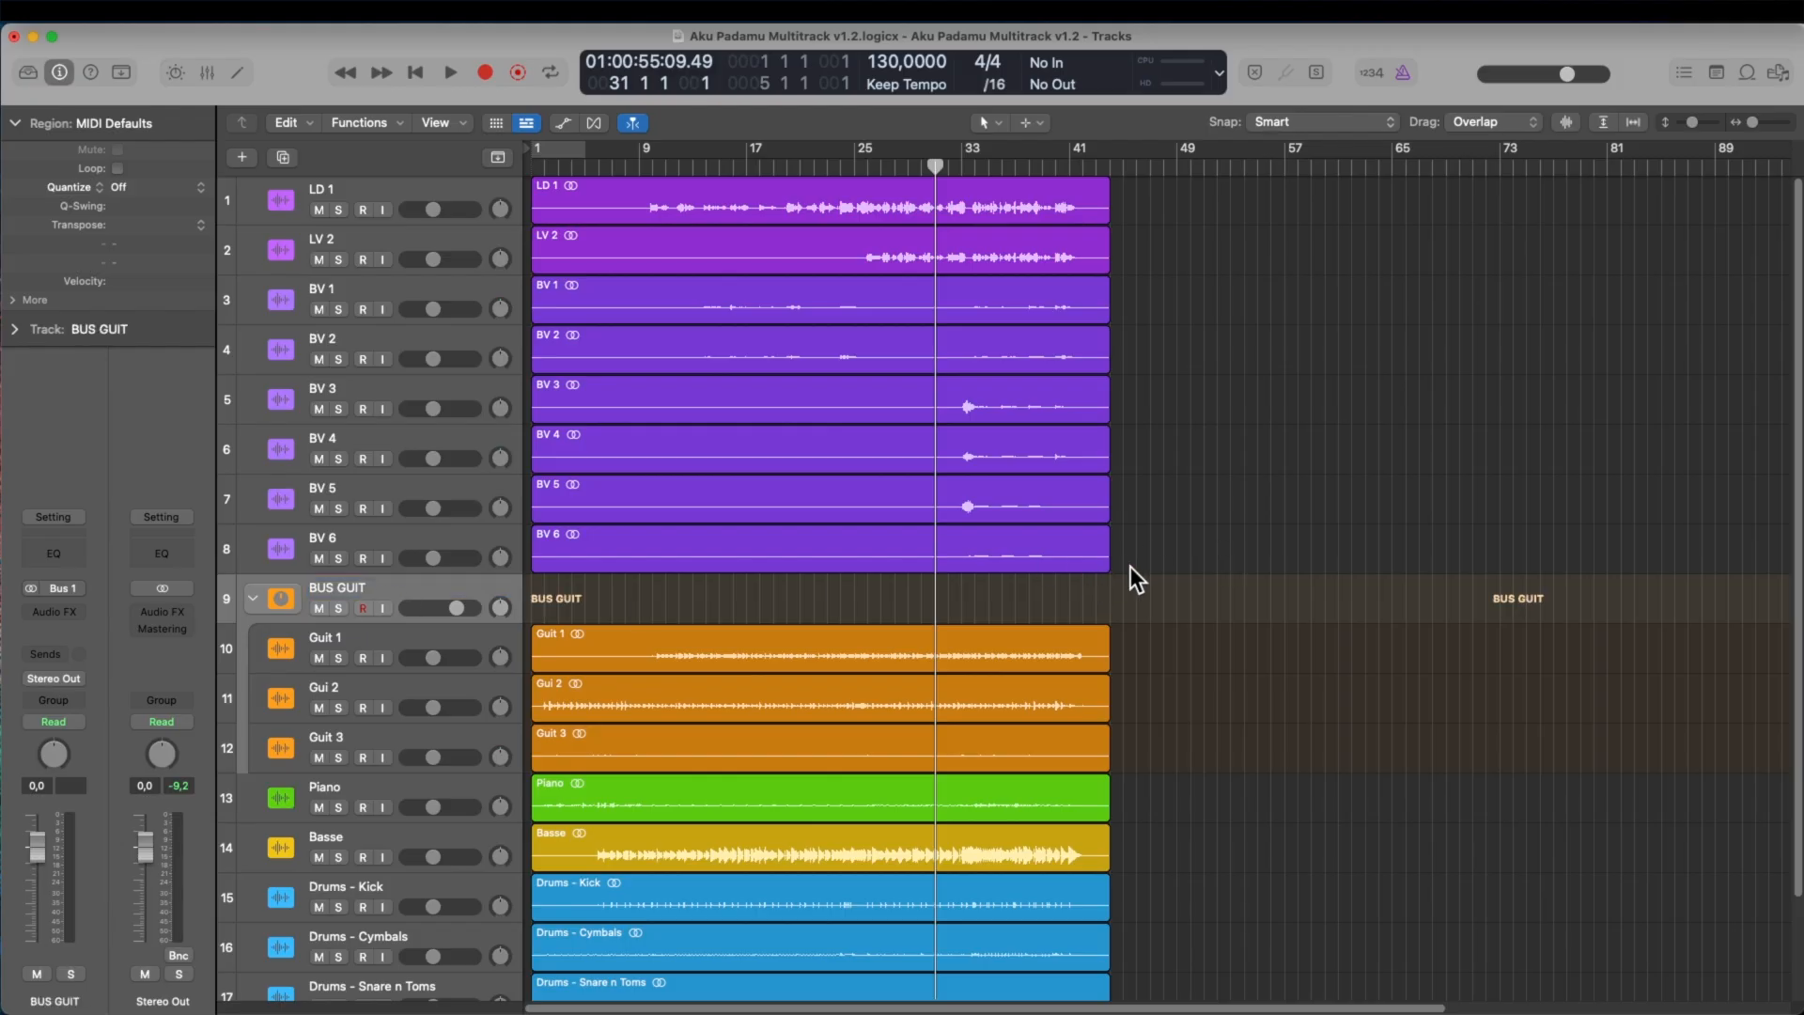
- Group the tracks BV 1 through BV 6 in a summing stack
click(399, 286)
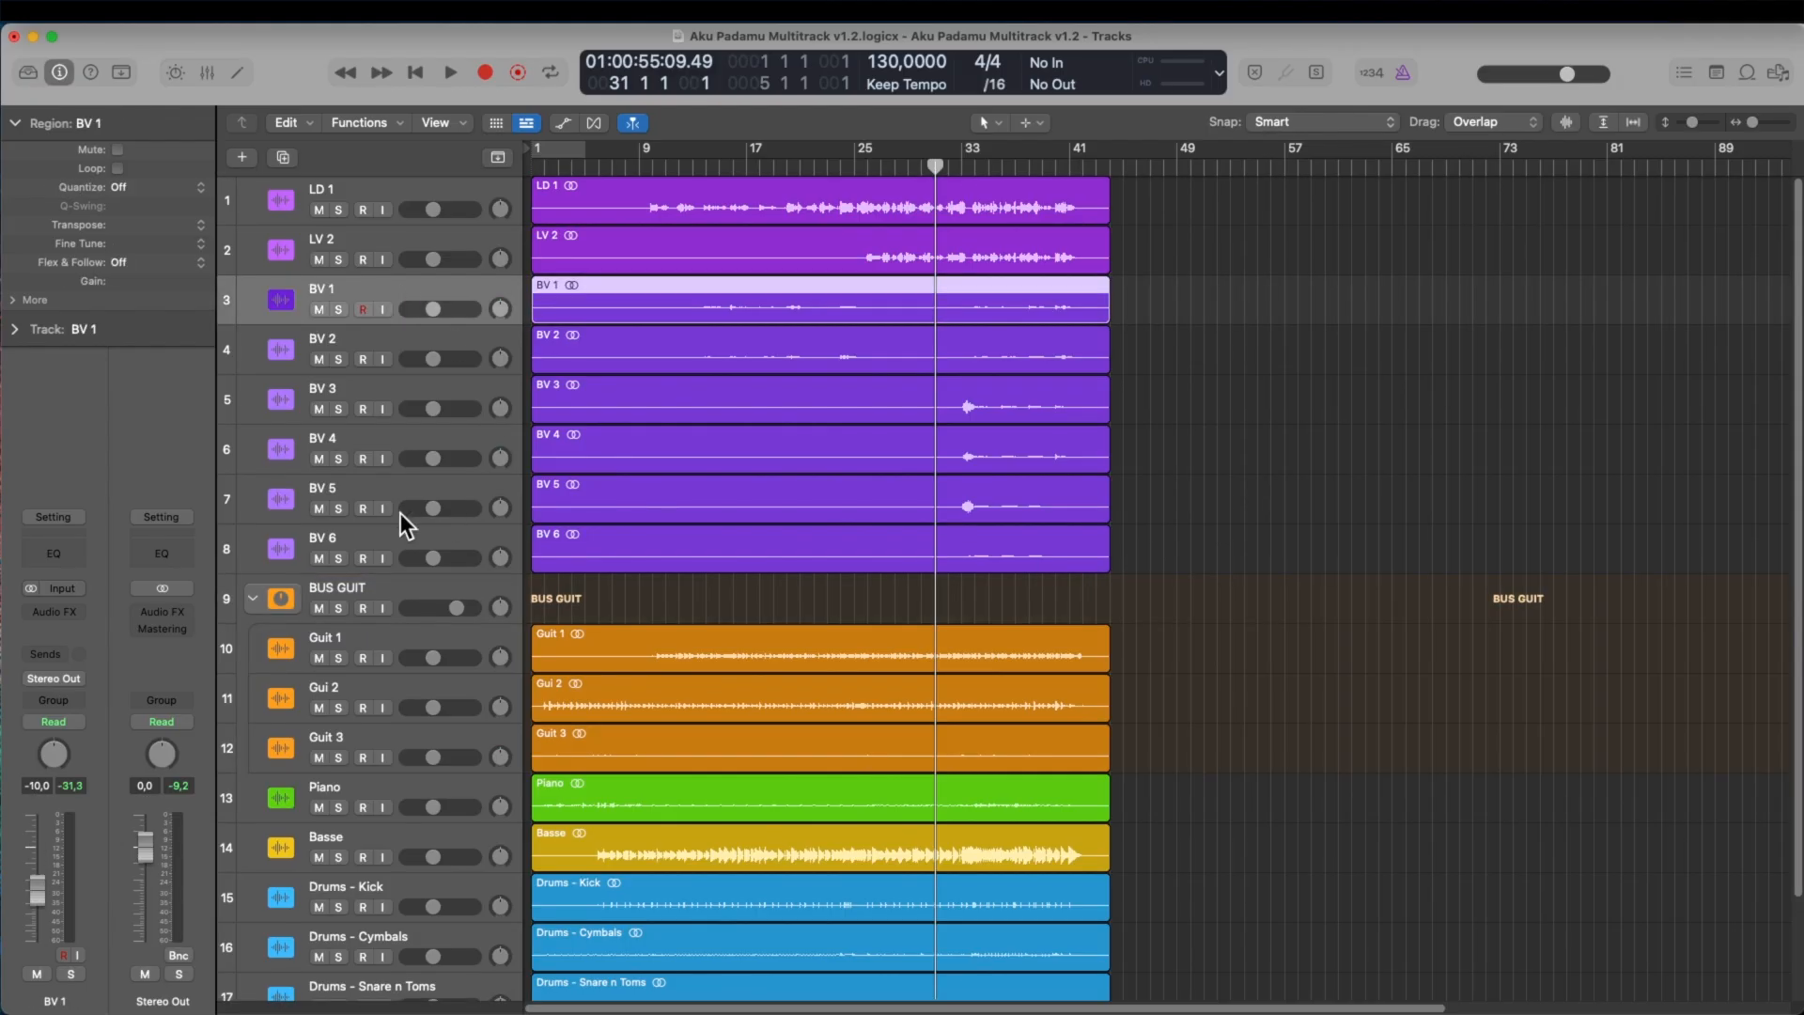
shift+click(398, 533)
right_click(385, 288)
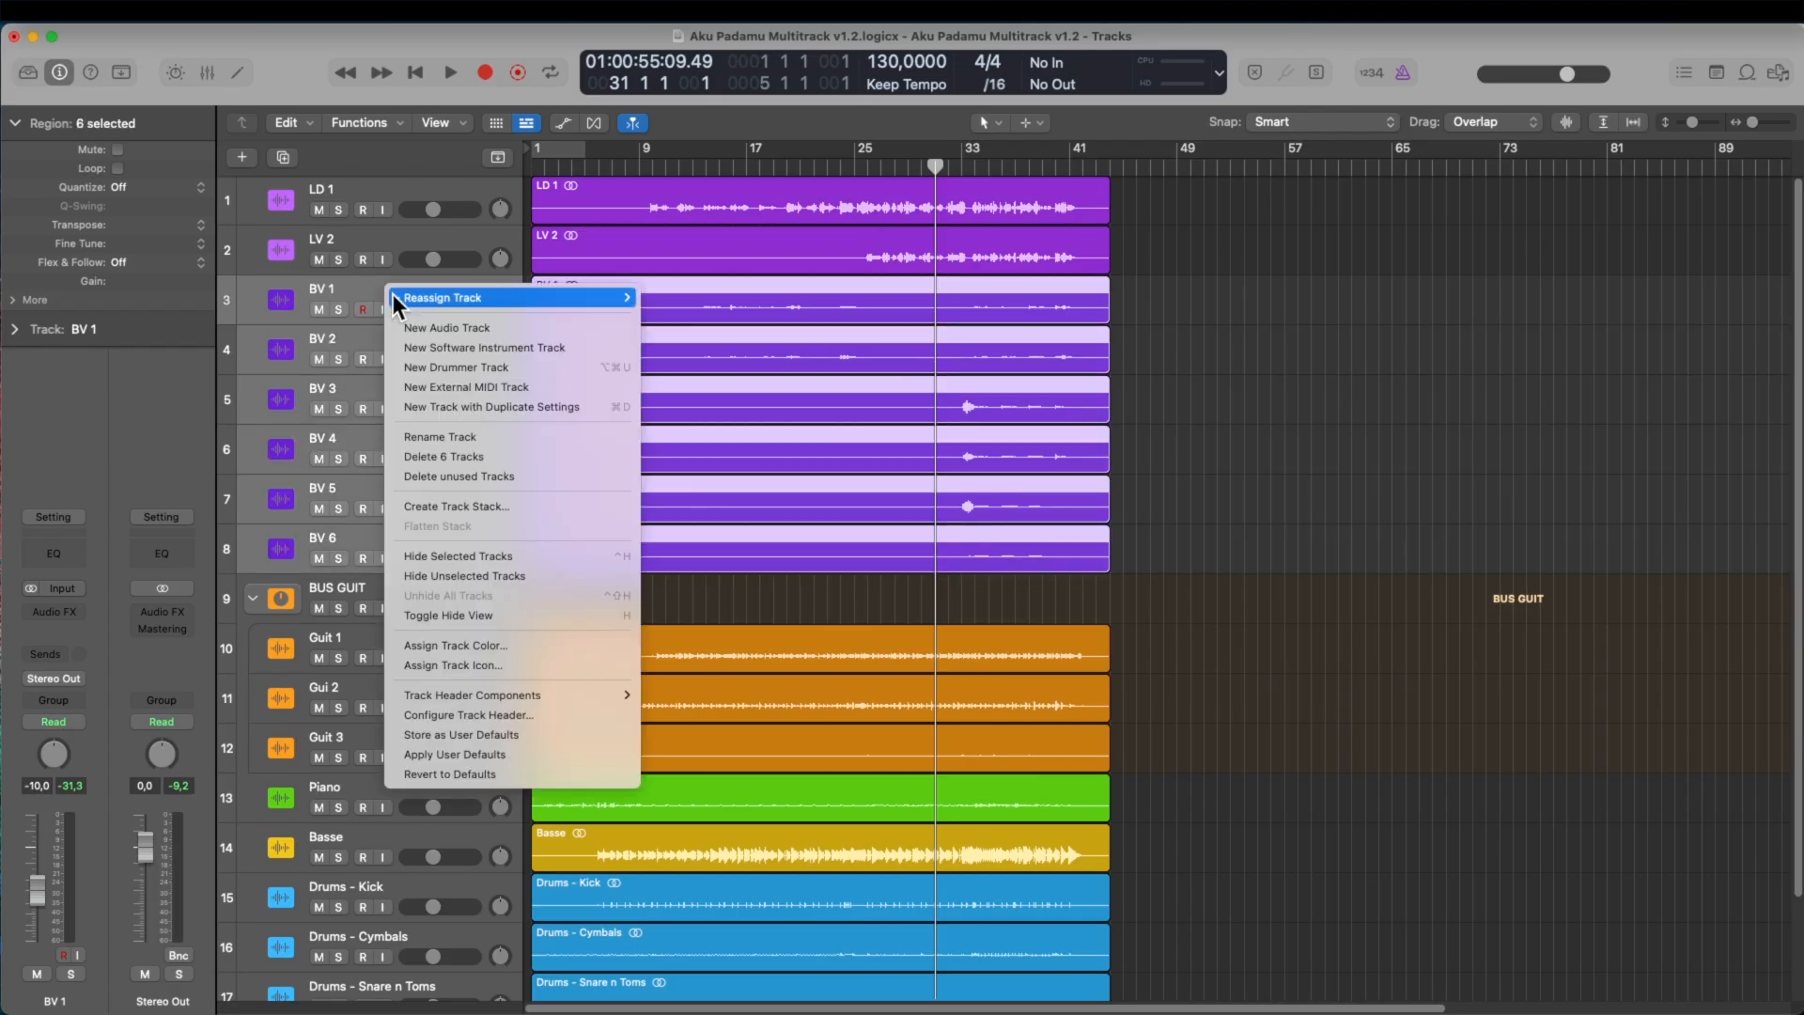
click(458, 508)
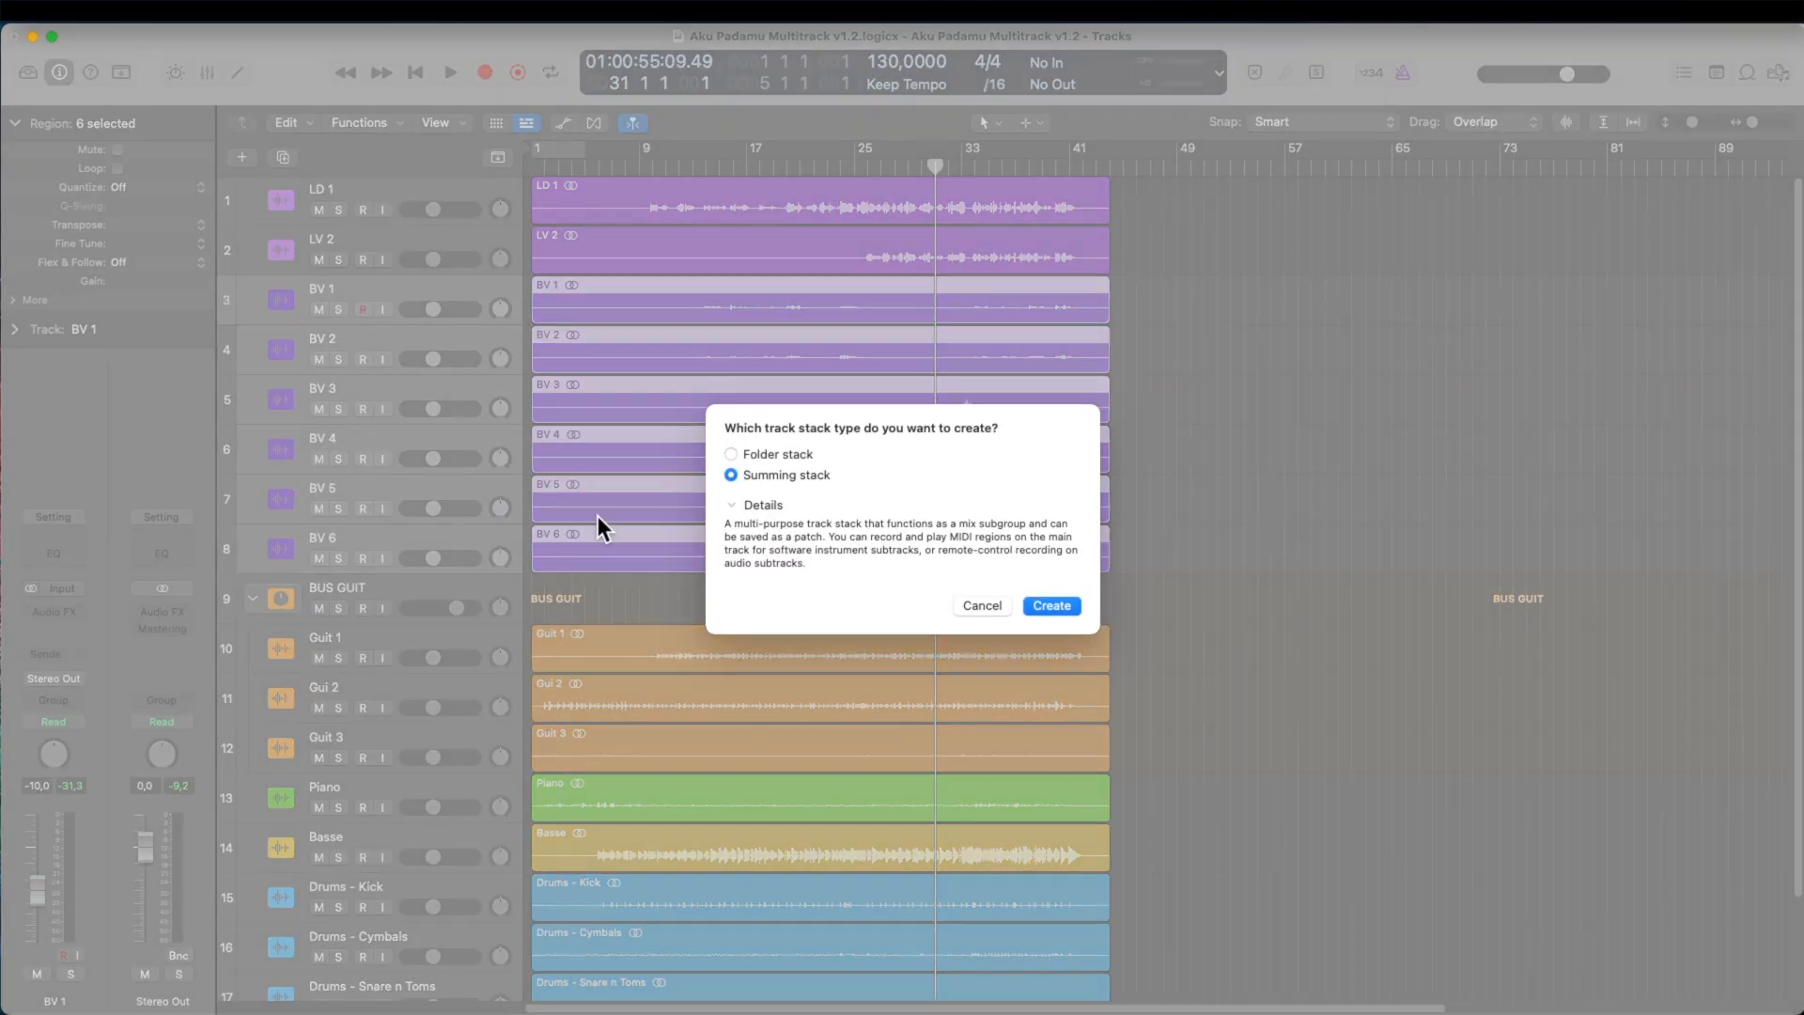
click(1054, 606)
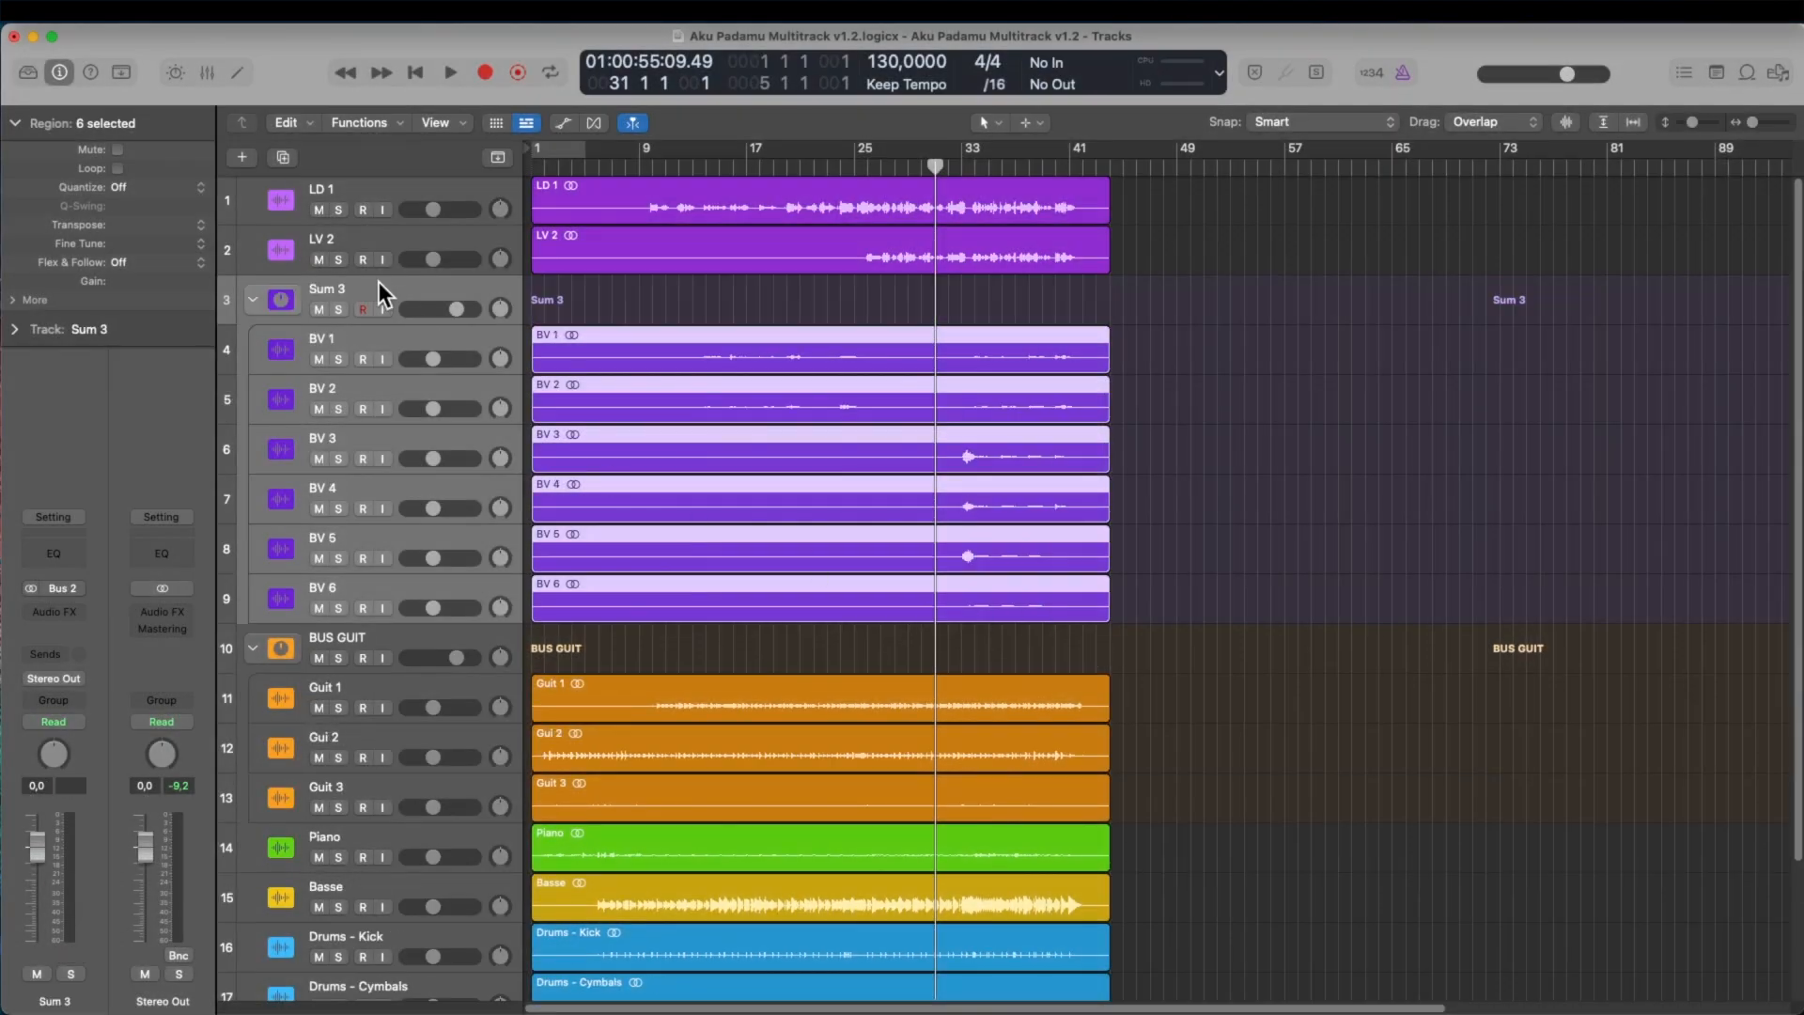
- Rename the backing-vocal summing stack as BUS BV and select the BV 1 track
double_click(325, 289)
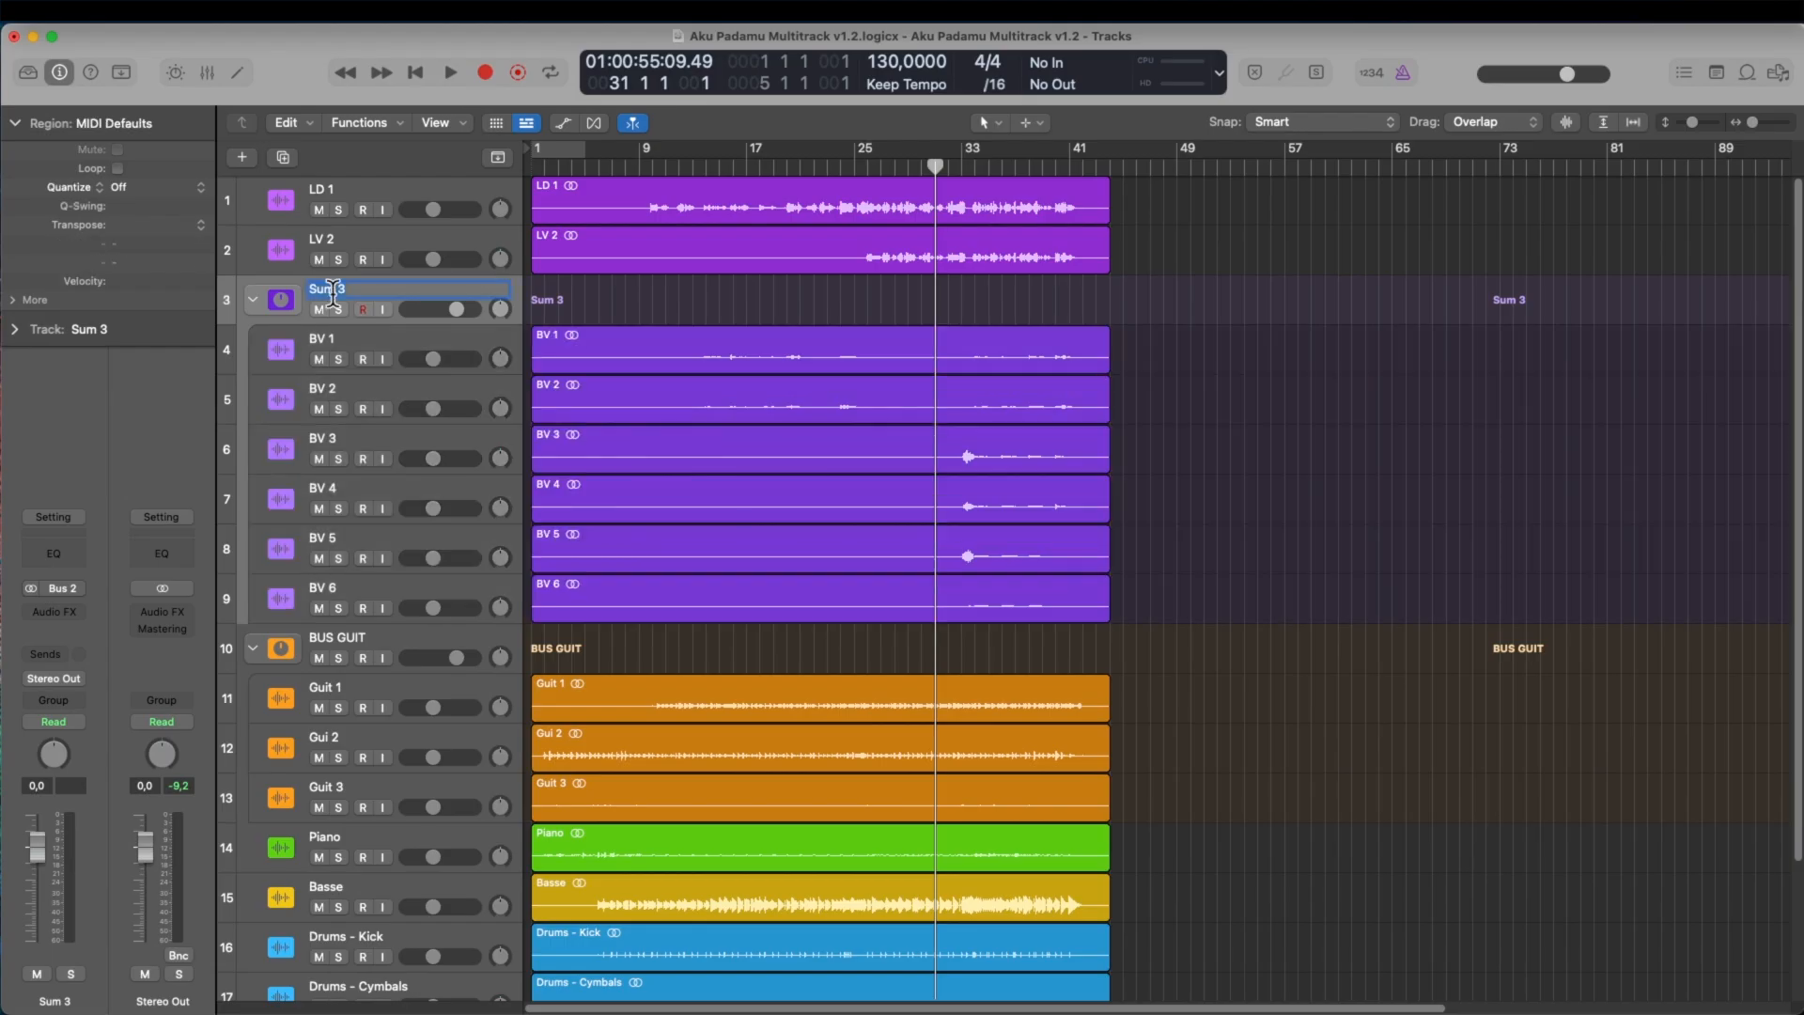
text(BUS BV)
key(Return)
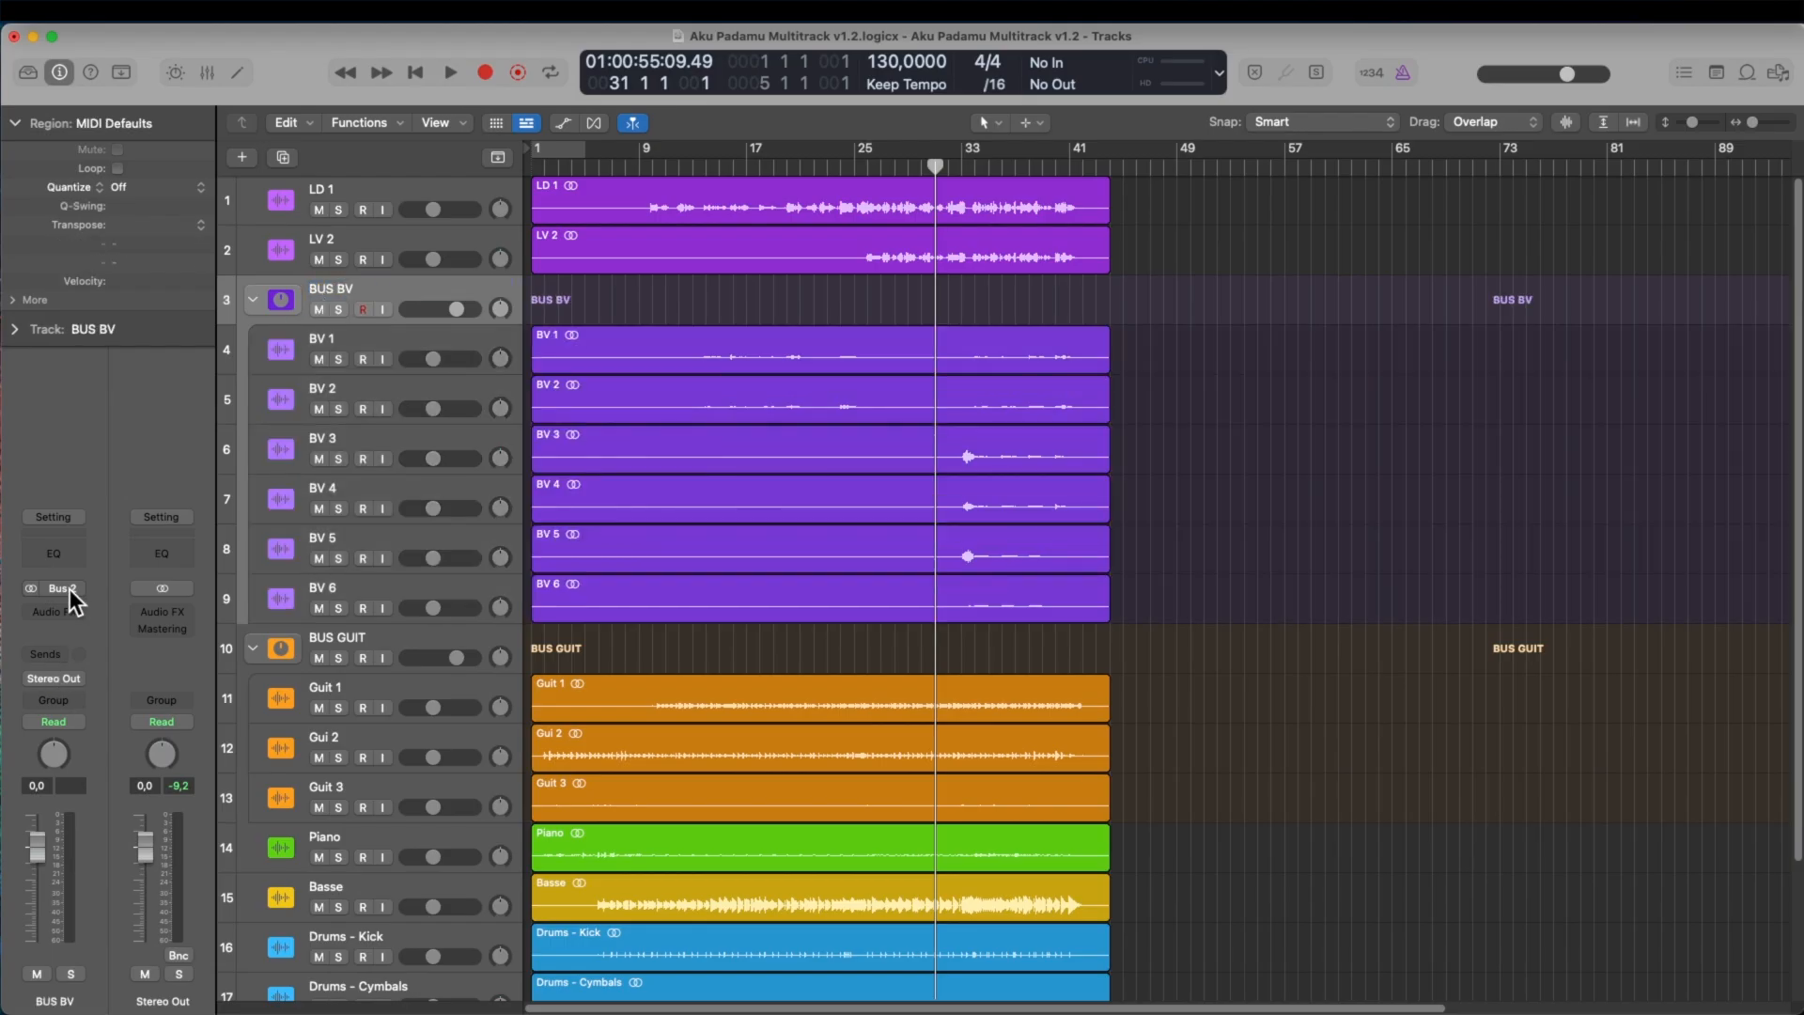
click(439, 334)
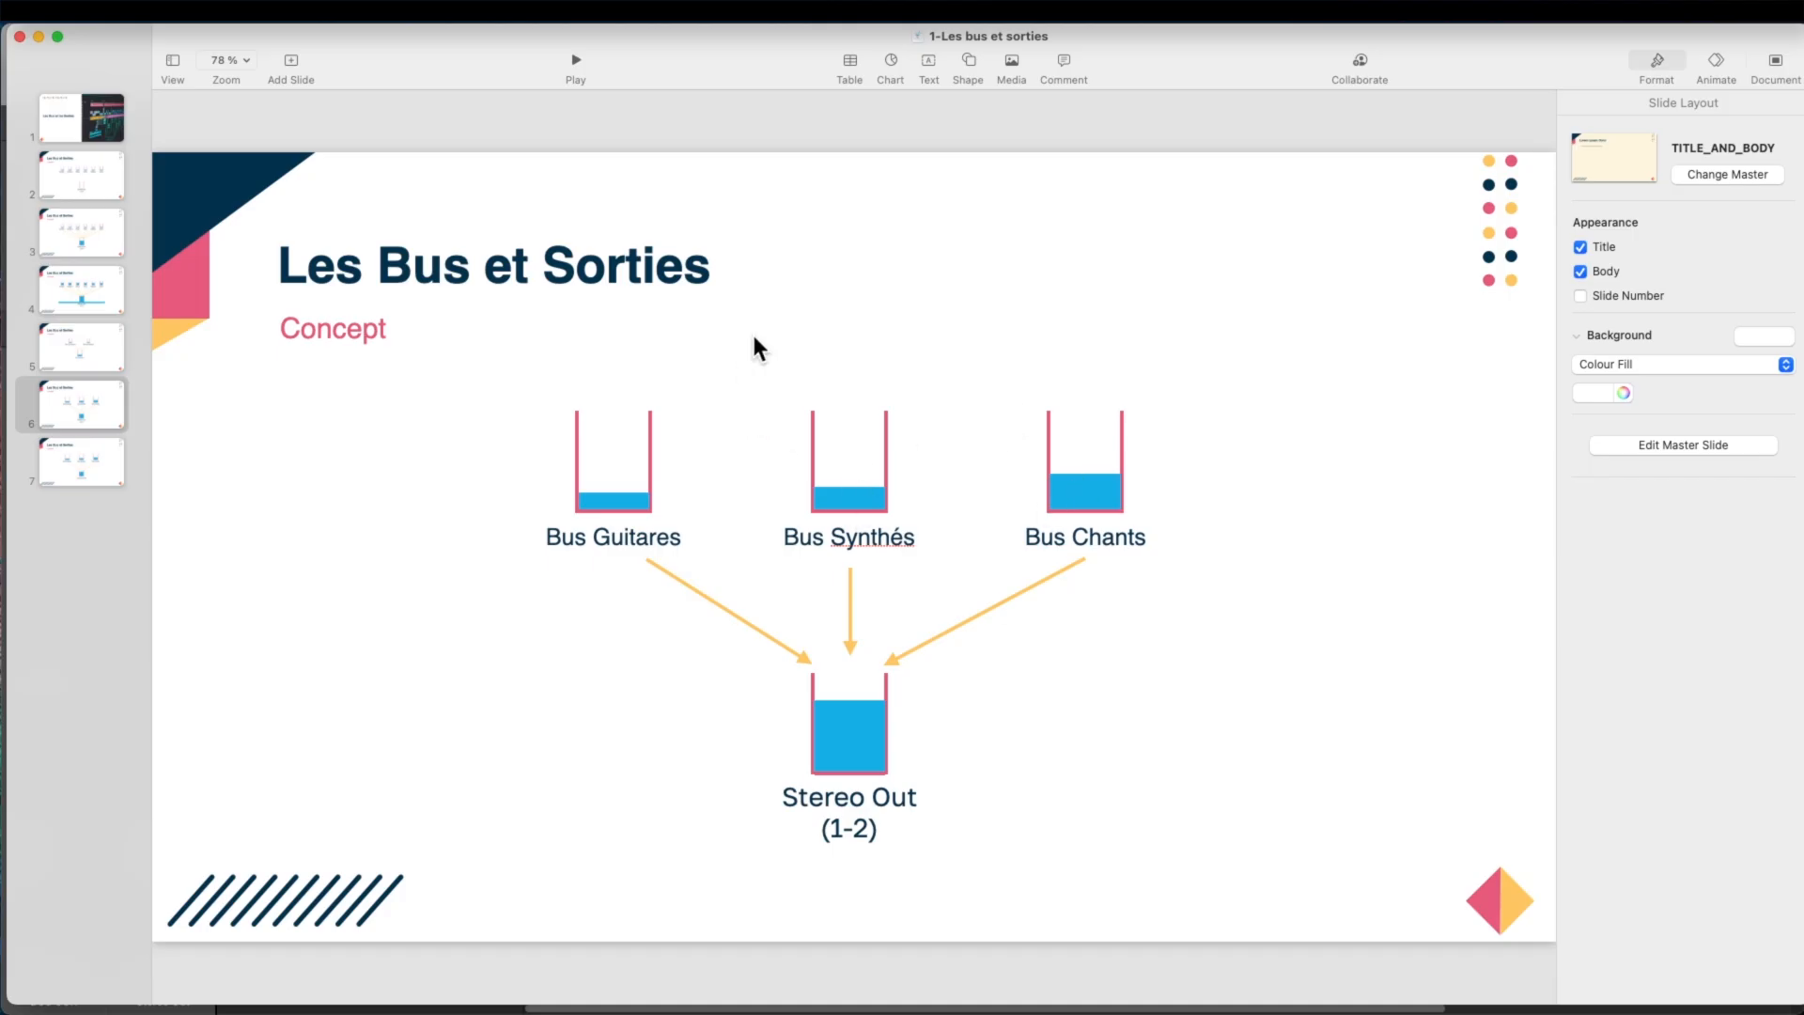
- Review slides 5, 3 and 6 of the bus presentation, comparing direct routing with routing through buses
click(100, 359)
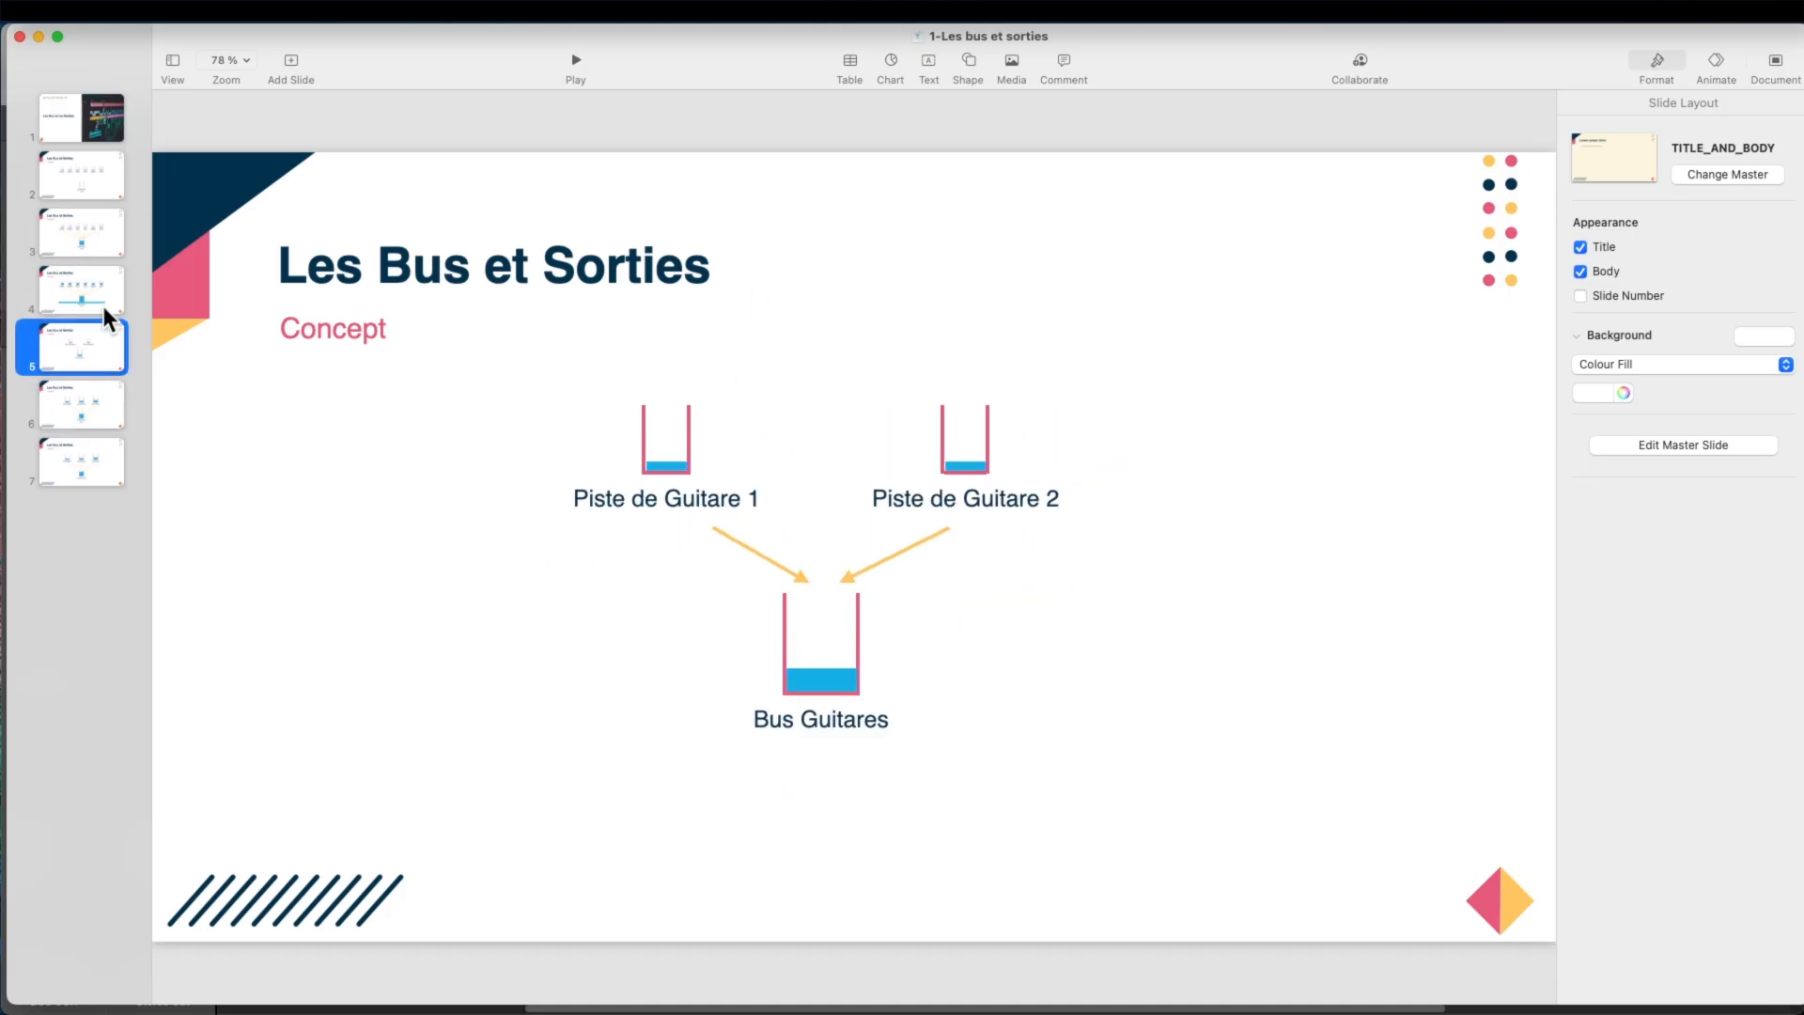
click(79, 235)
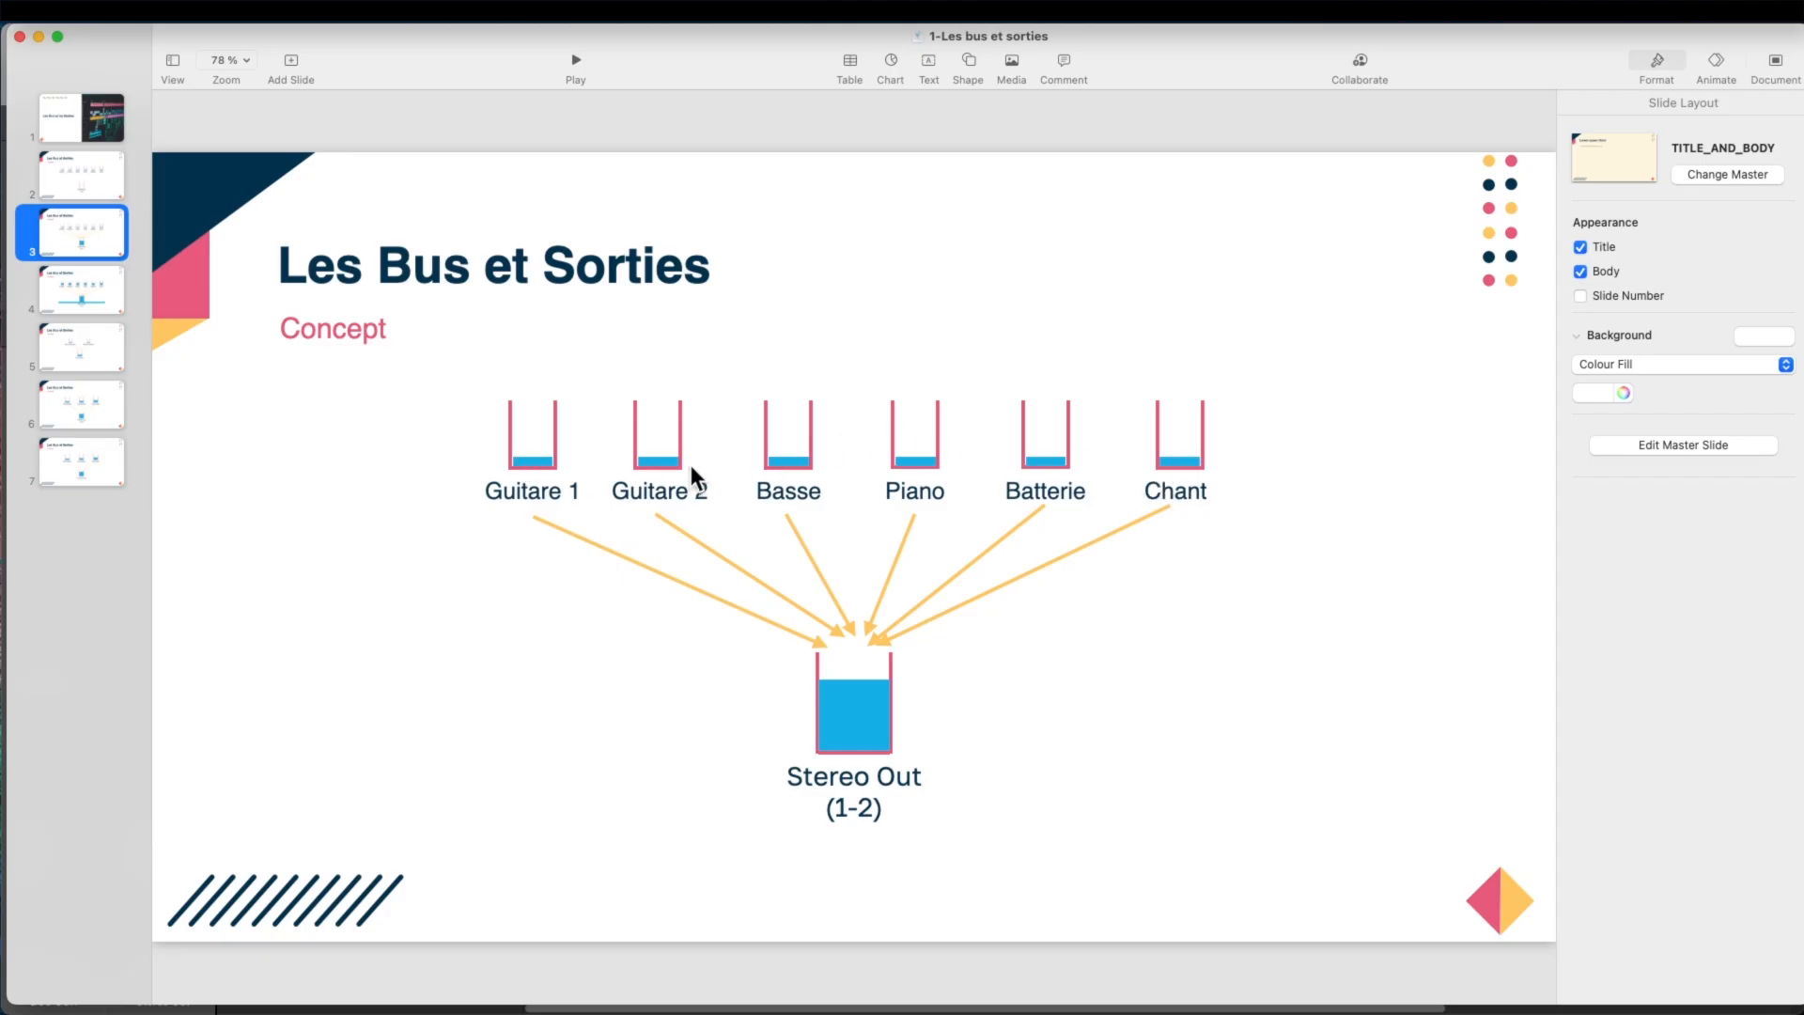
click(94, 416)
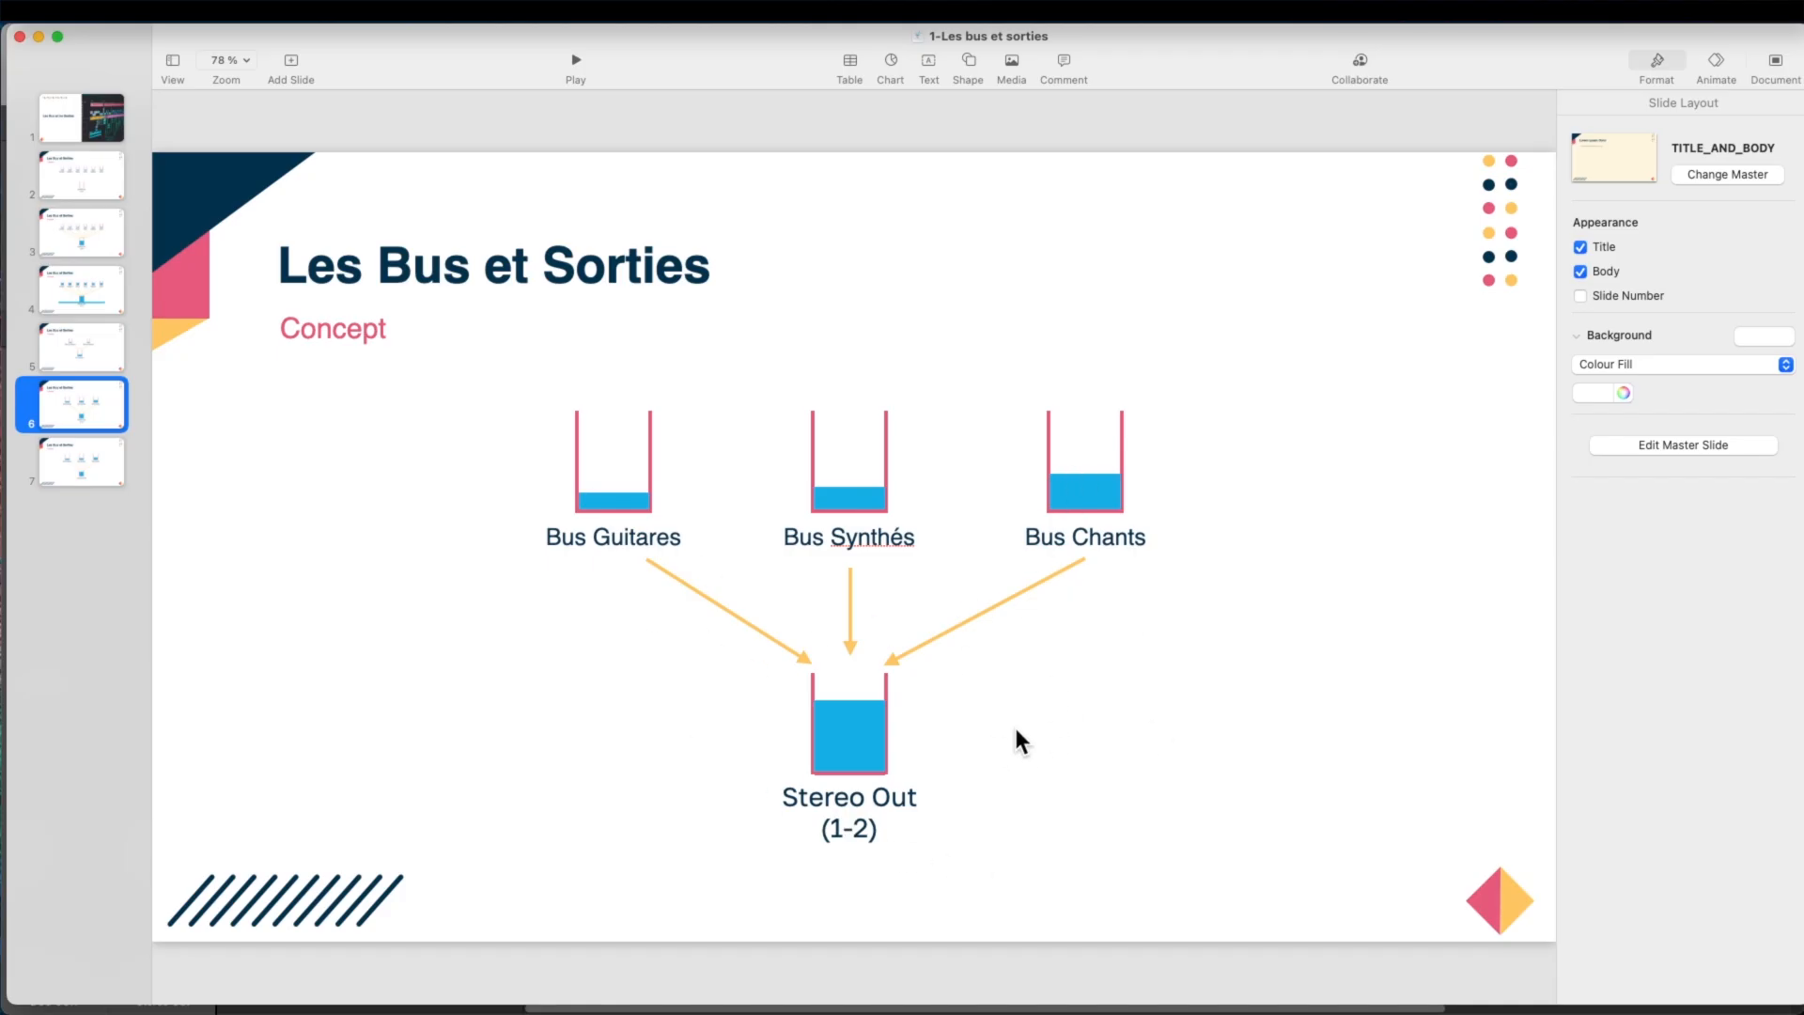
- Switch to Logic Pro and inspect the tracks inside BUS CHANT and BUS GUIT, checking the routing of Guit 1
key(ctrl+Left)
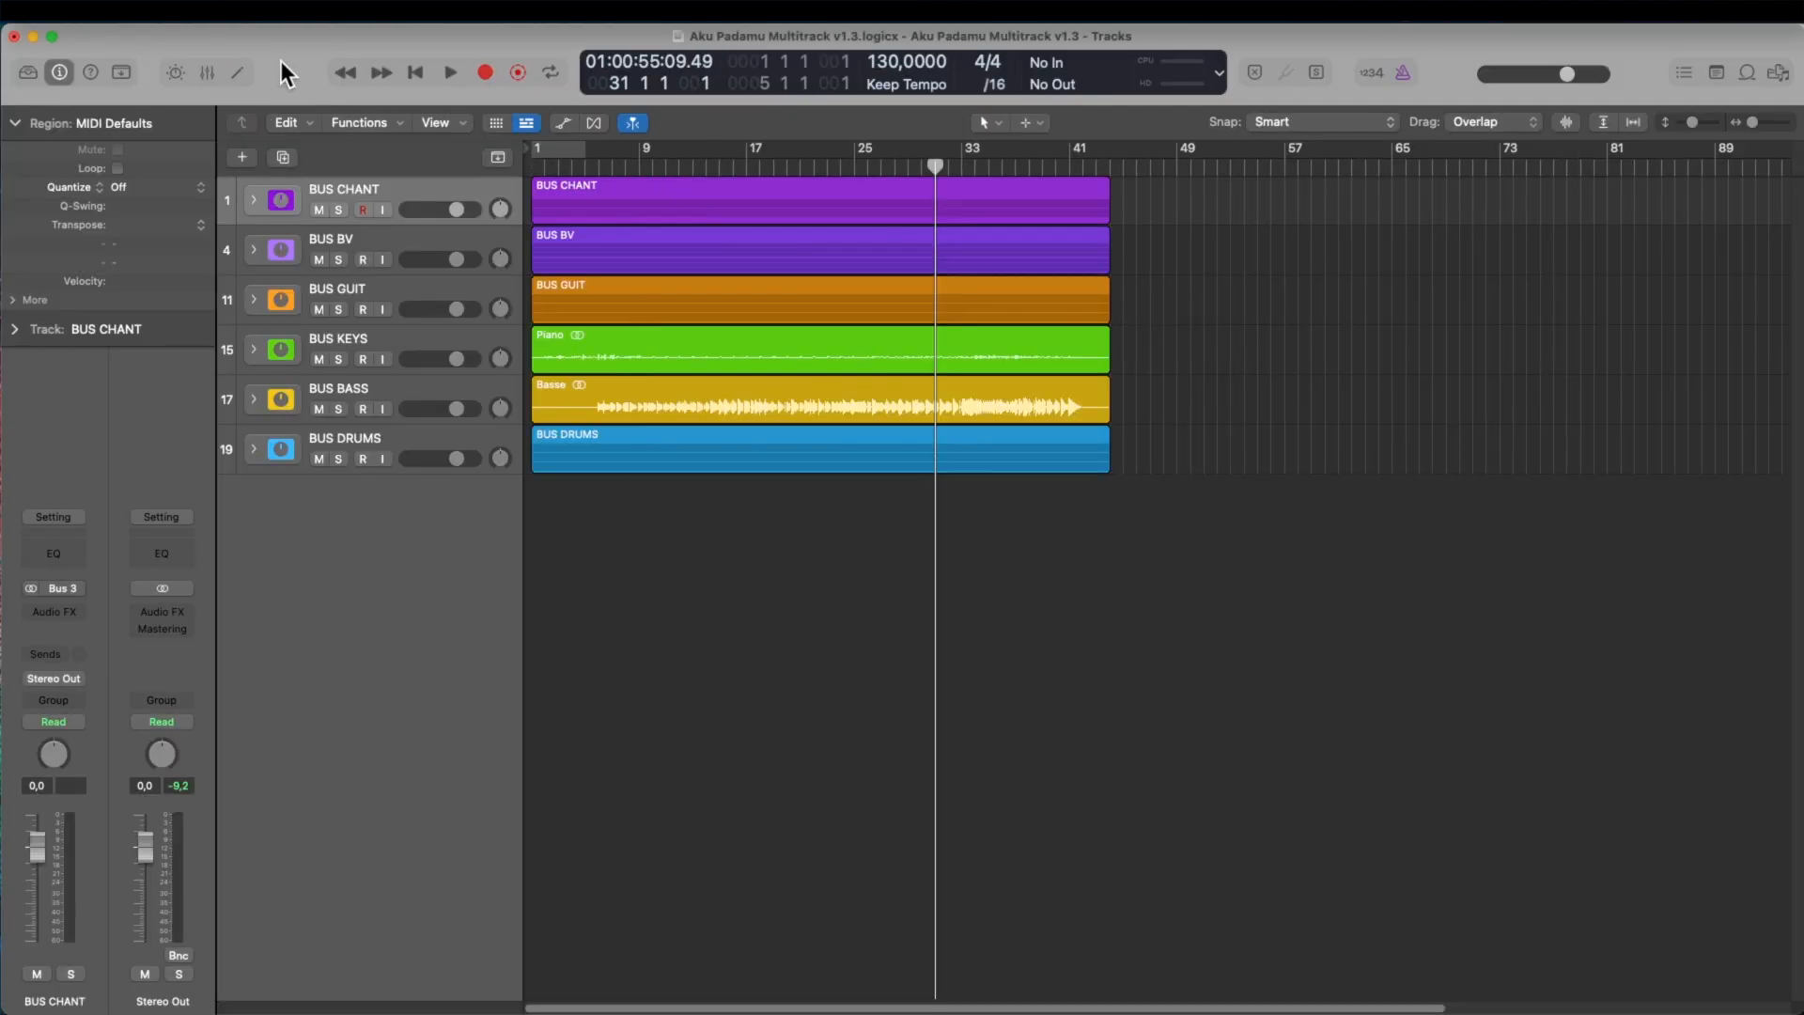
click(408, 188)
click(255, 200)
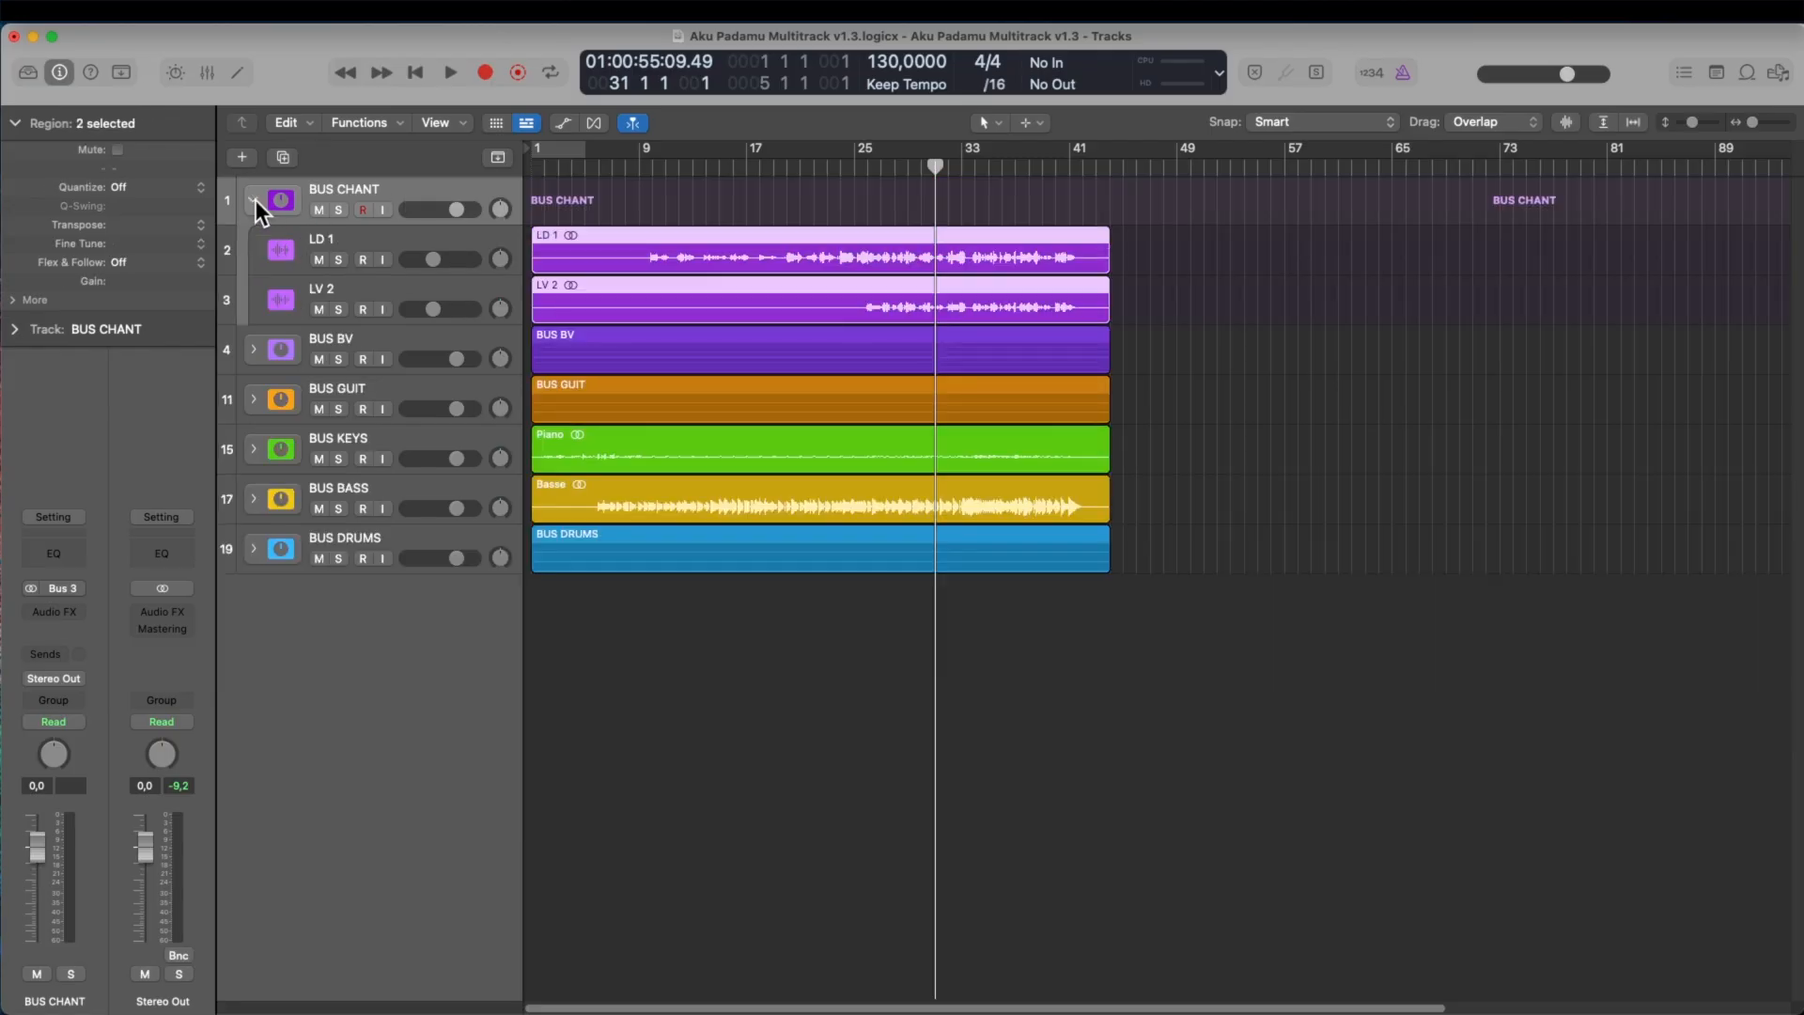
click(255, 200)
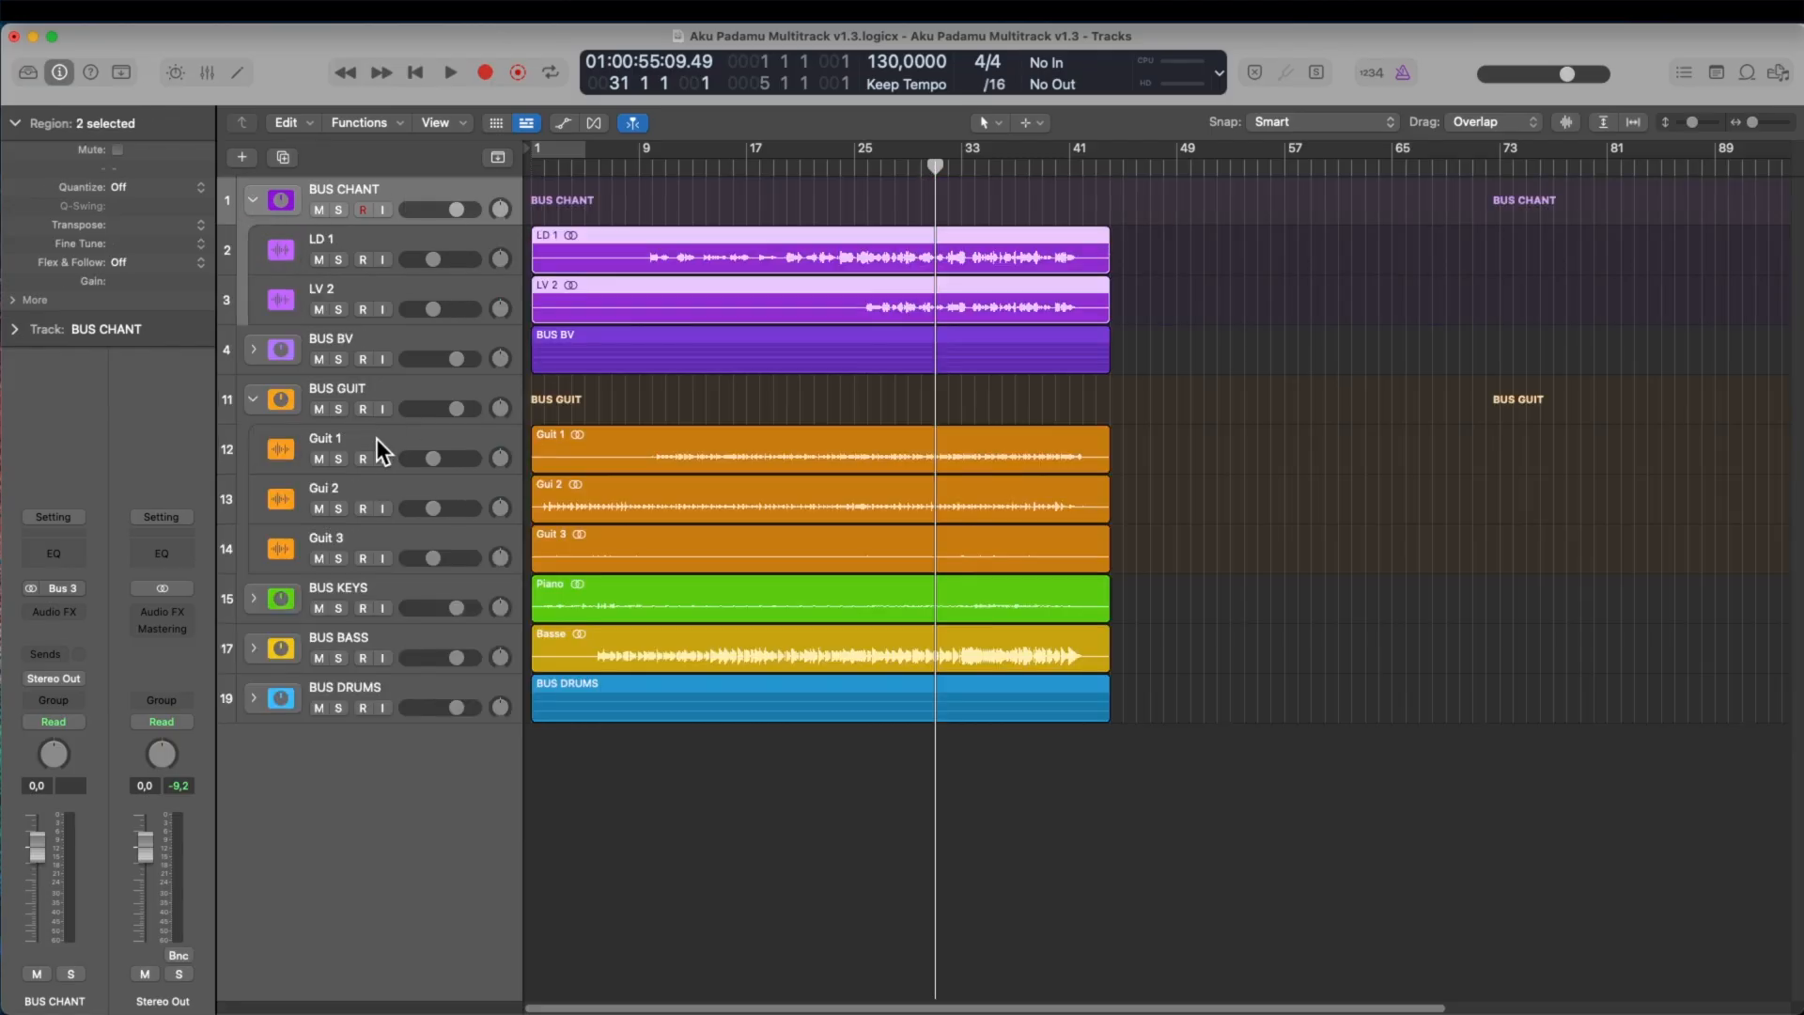
click(375, 437)
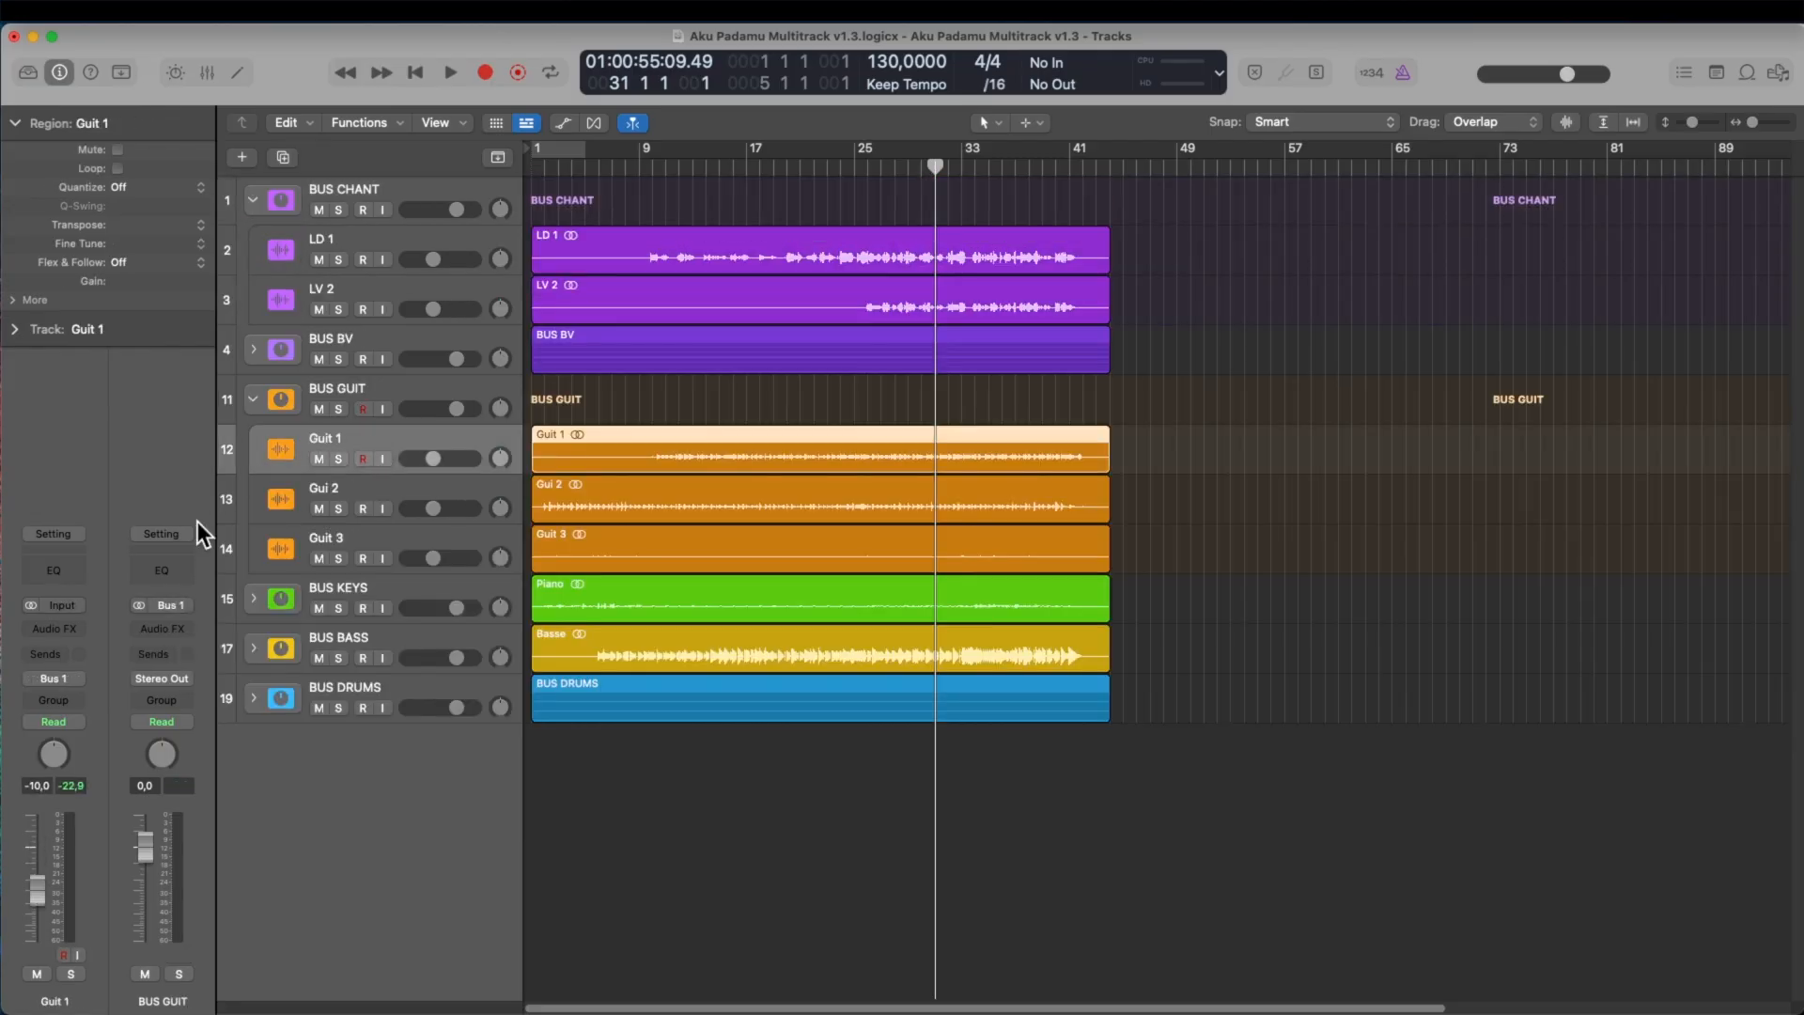
click(254, 400)
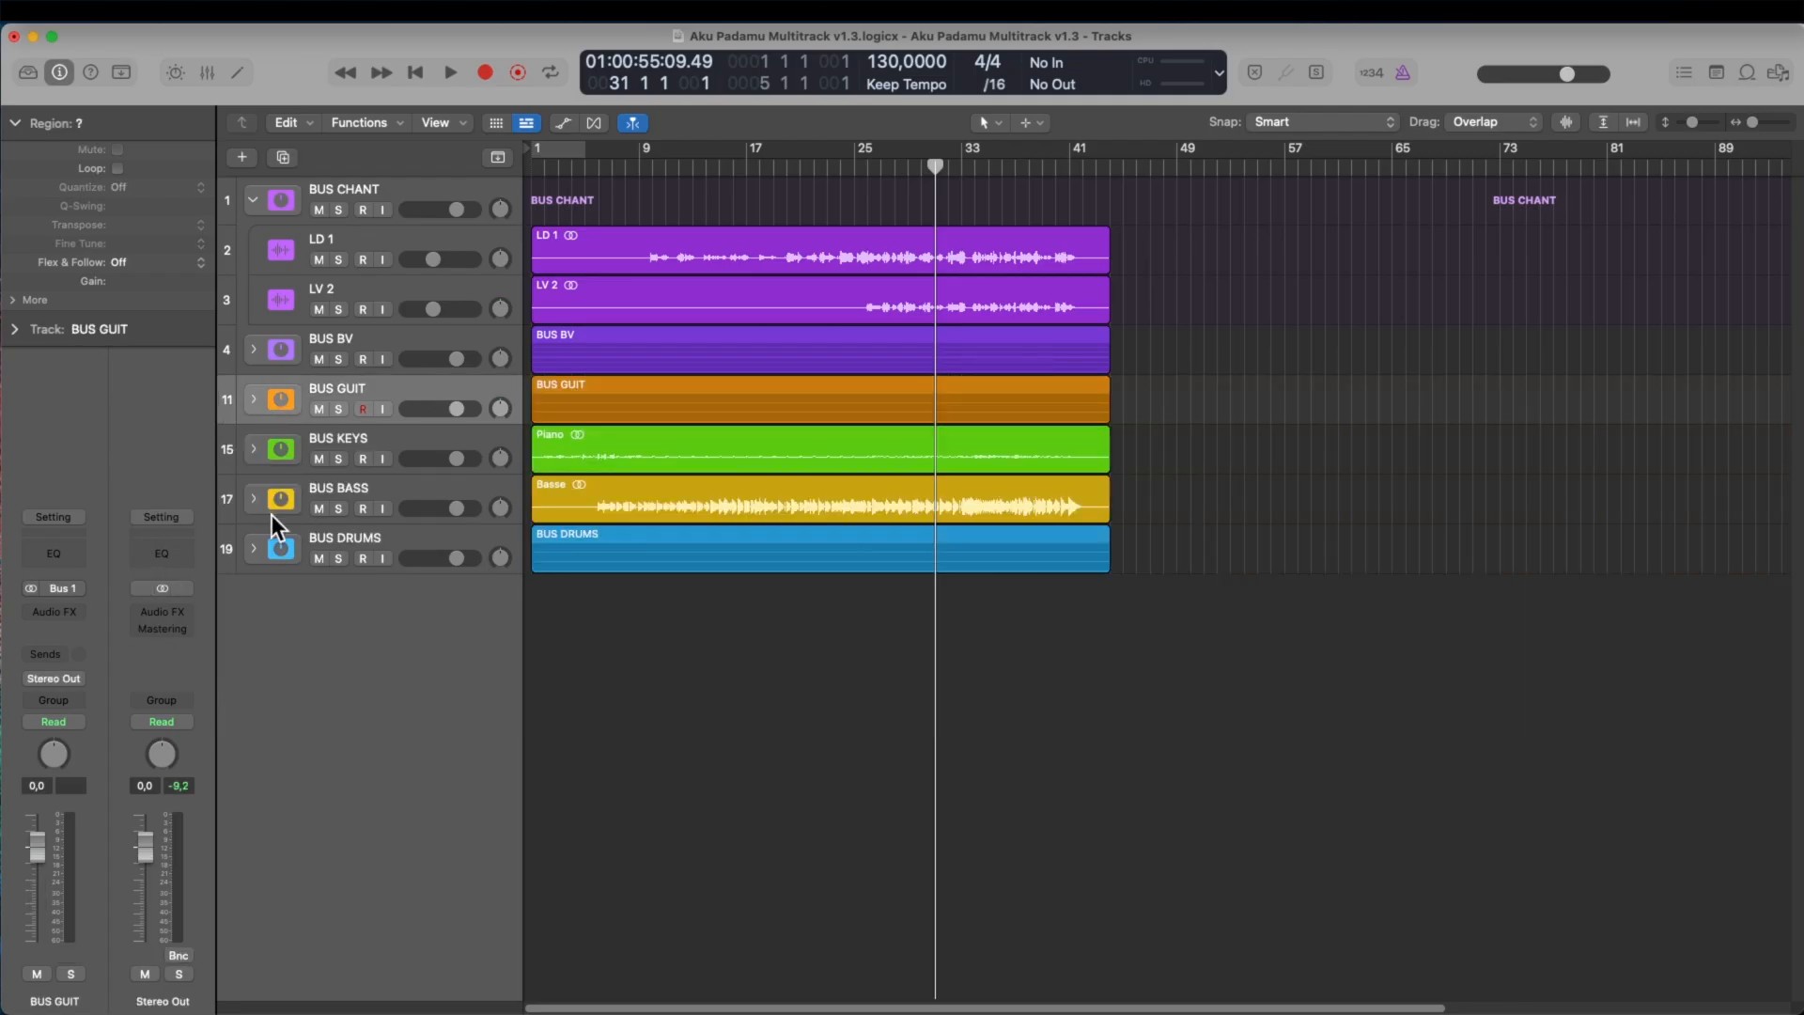
- Expand BUS DRUMS and check the routing of its kick, cymbals and snare tracks, leaving no regions selected
click(253, 547)
click(387, 583)
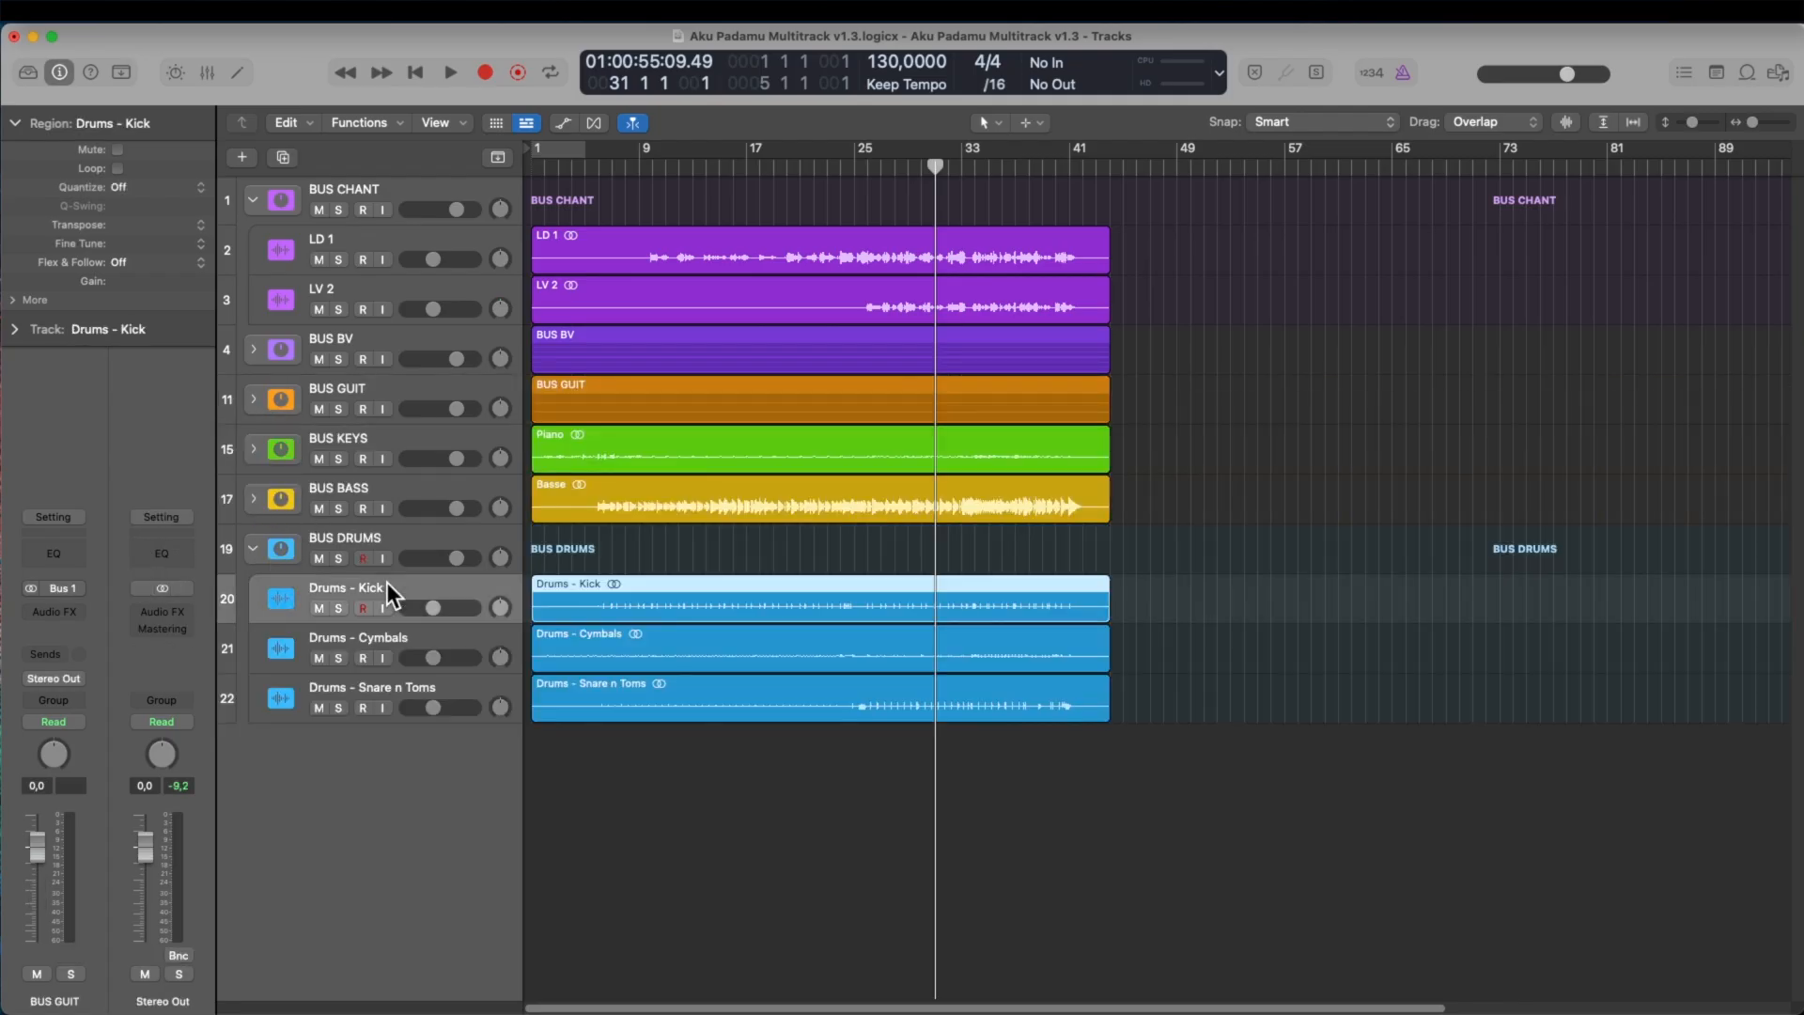
key(Down)
key(Down)
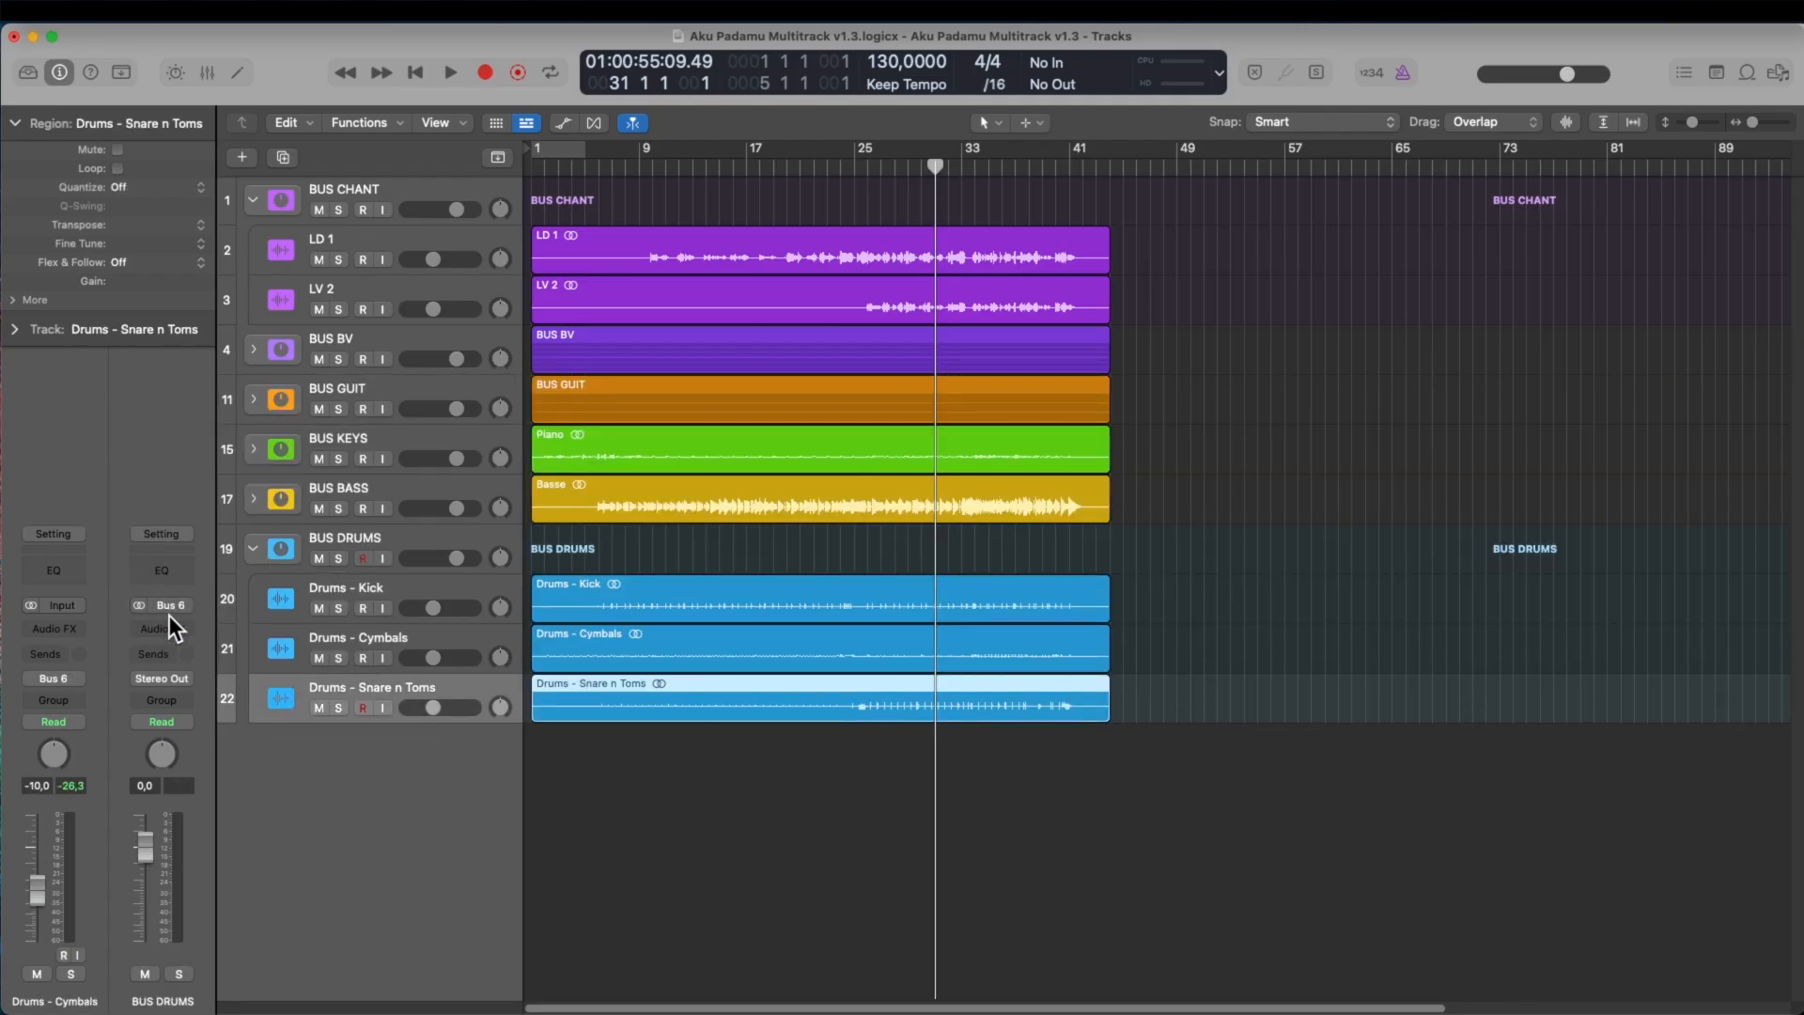
click(346, 535)
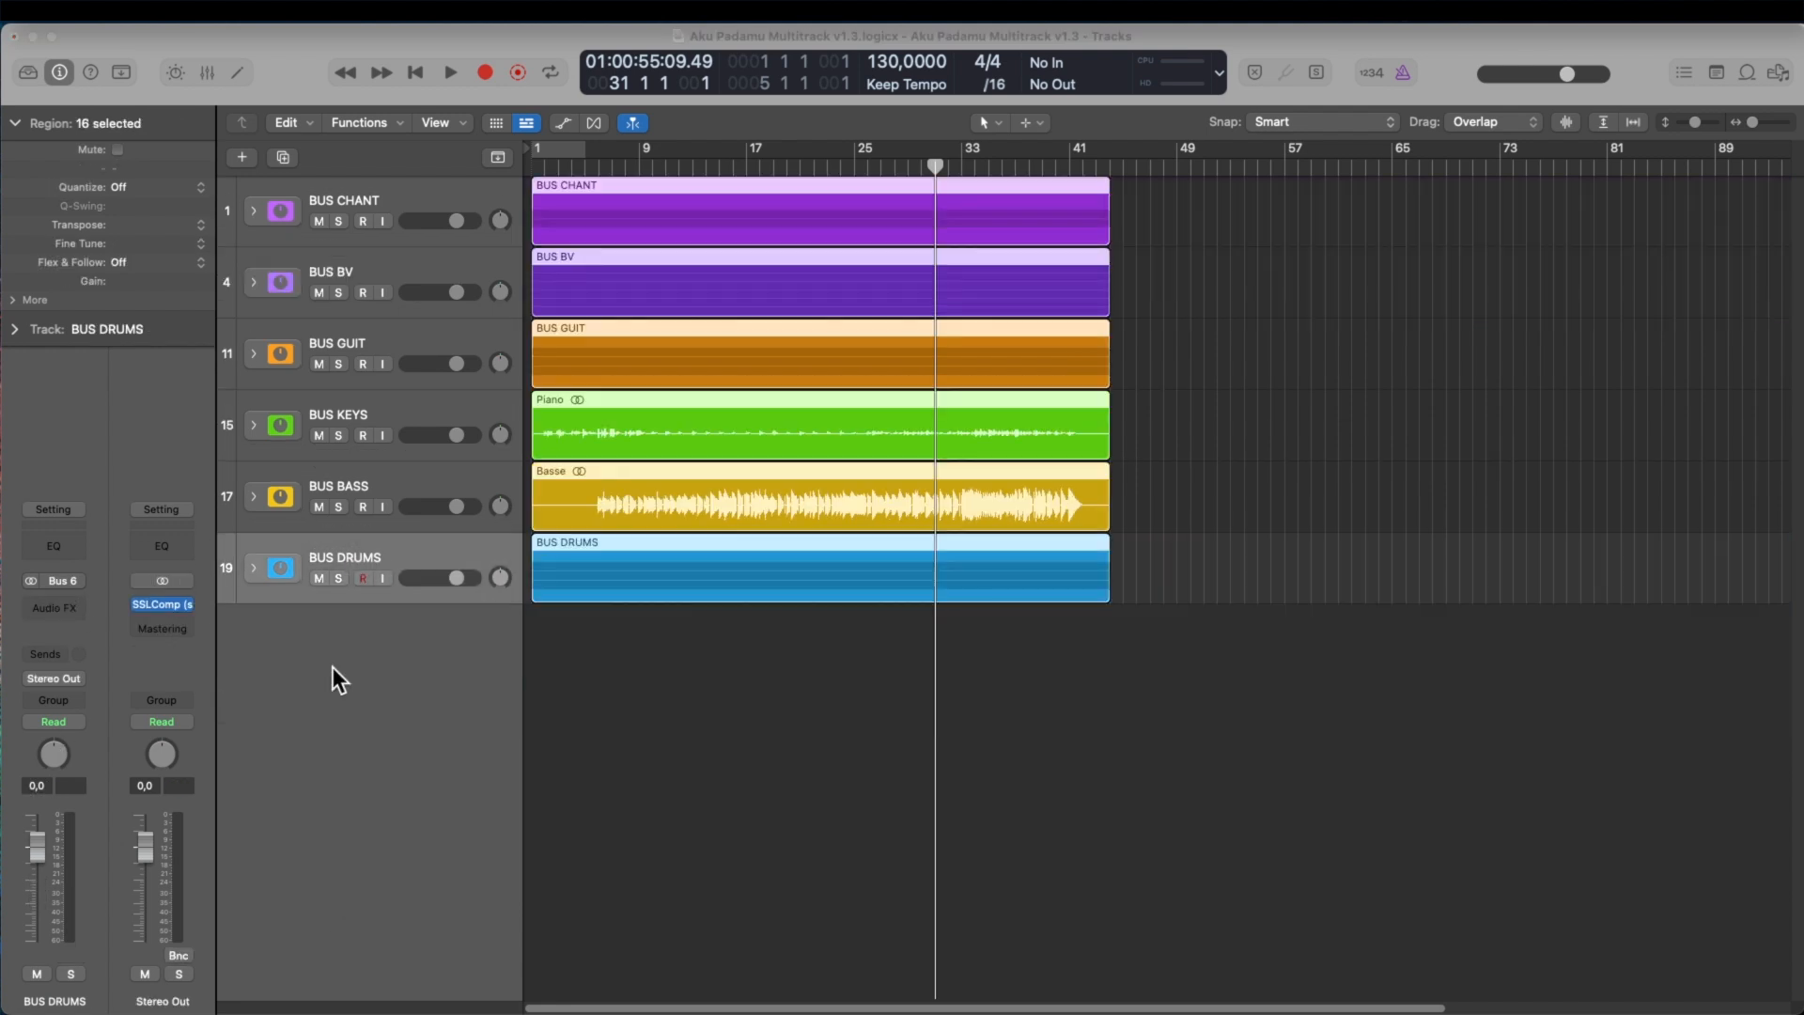
click(372, 667)
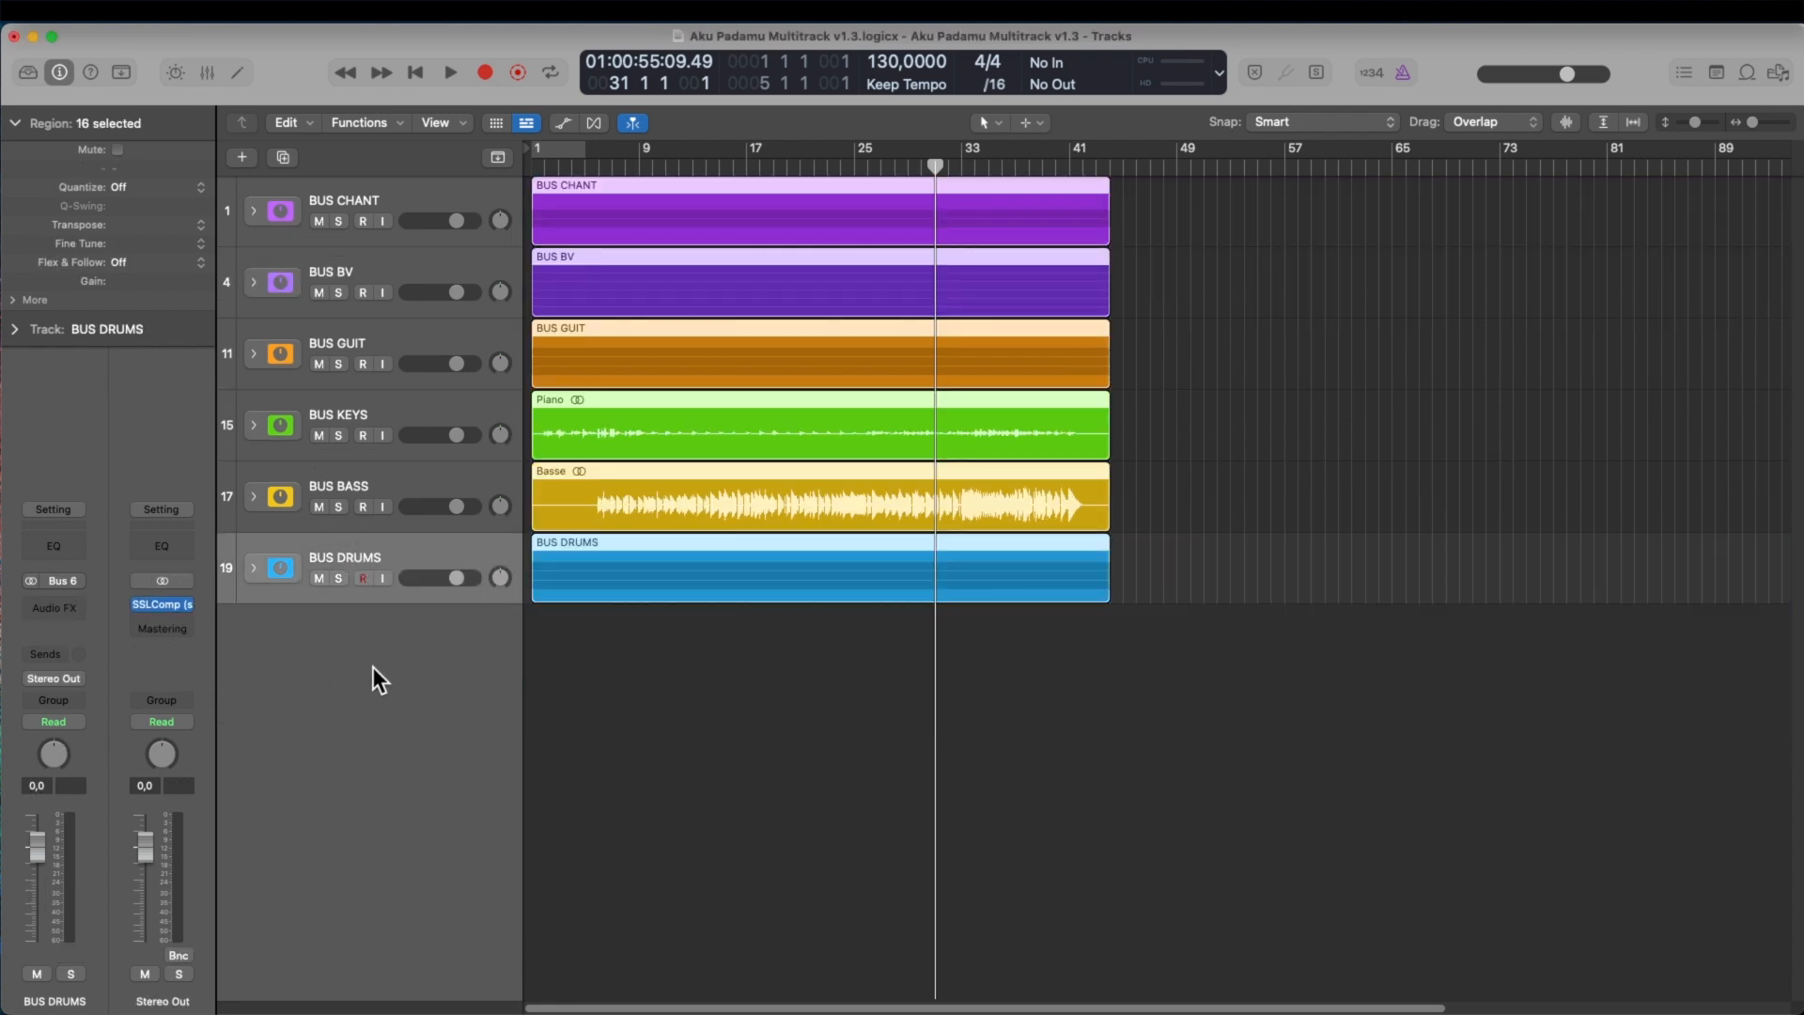
click(697, 673)
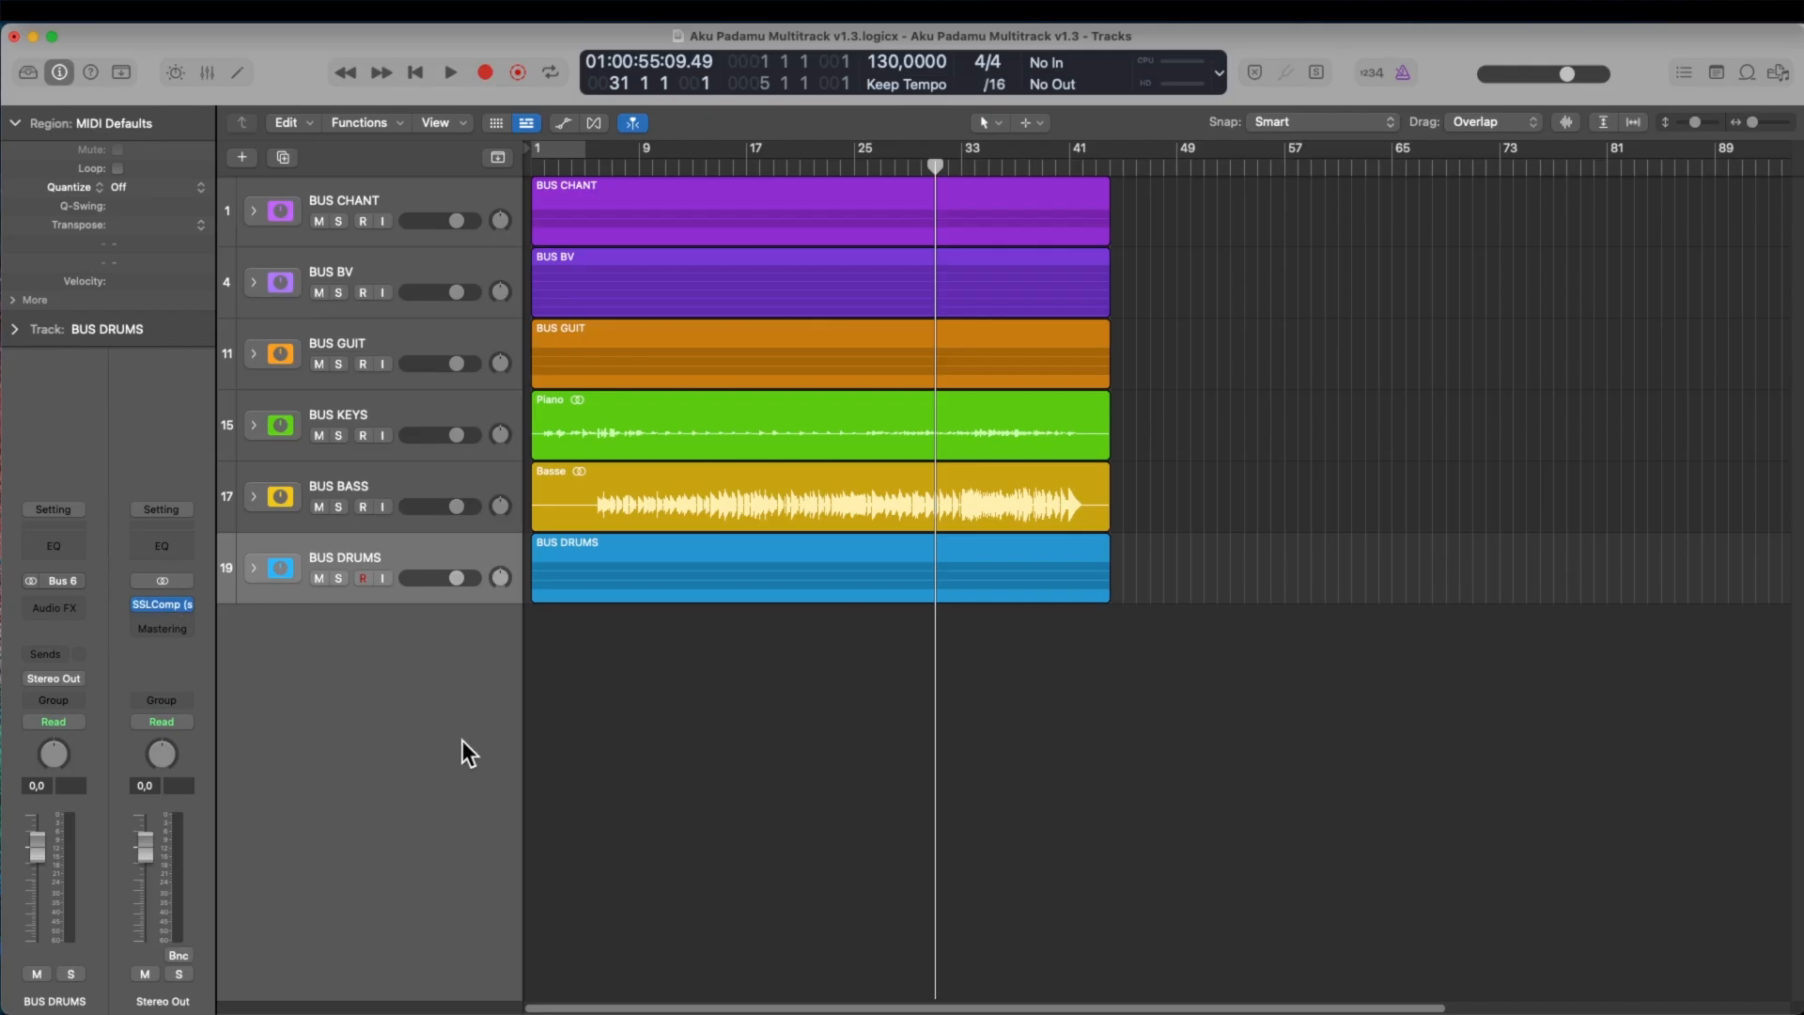
- Import the Michael Bublé - Everything audio file as a new audio track below BUS DRUMS, starting at bar 1, and enlarge the track heights
key(super+Tab)
key(super+Tab)
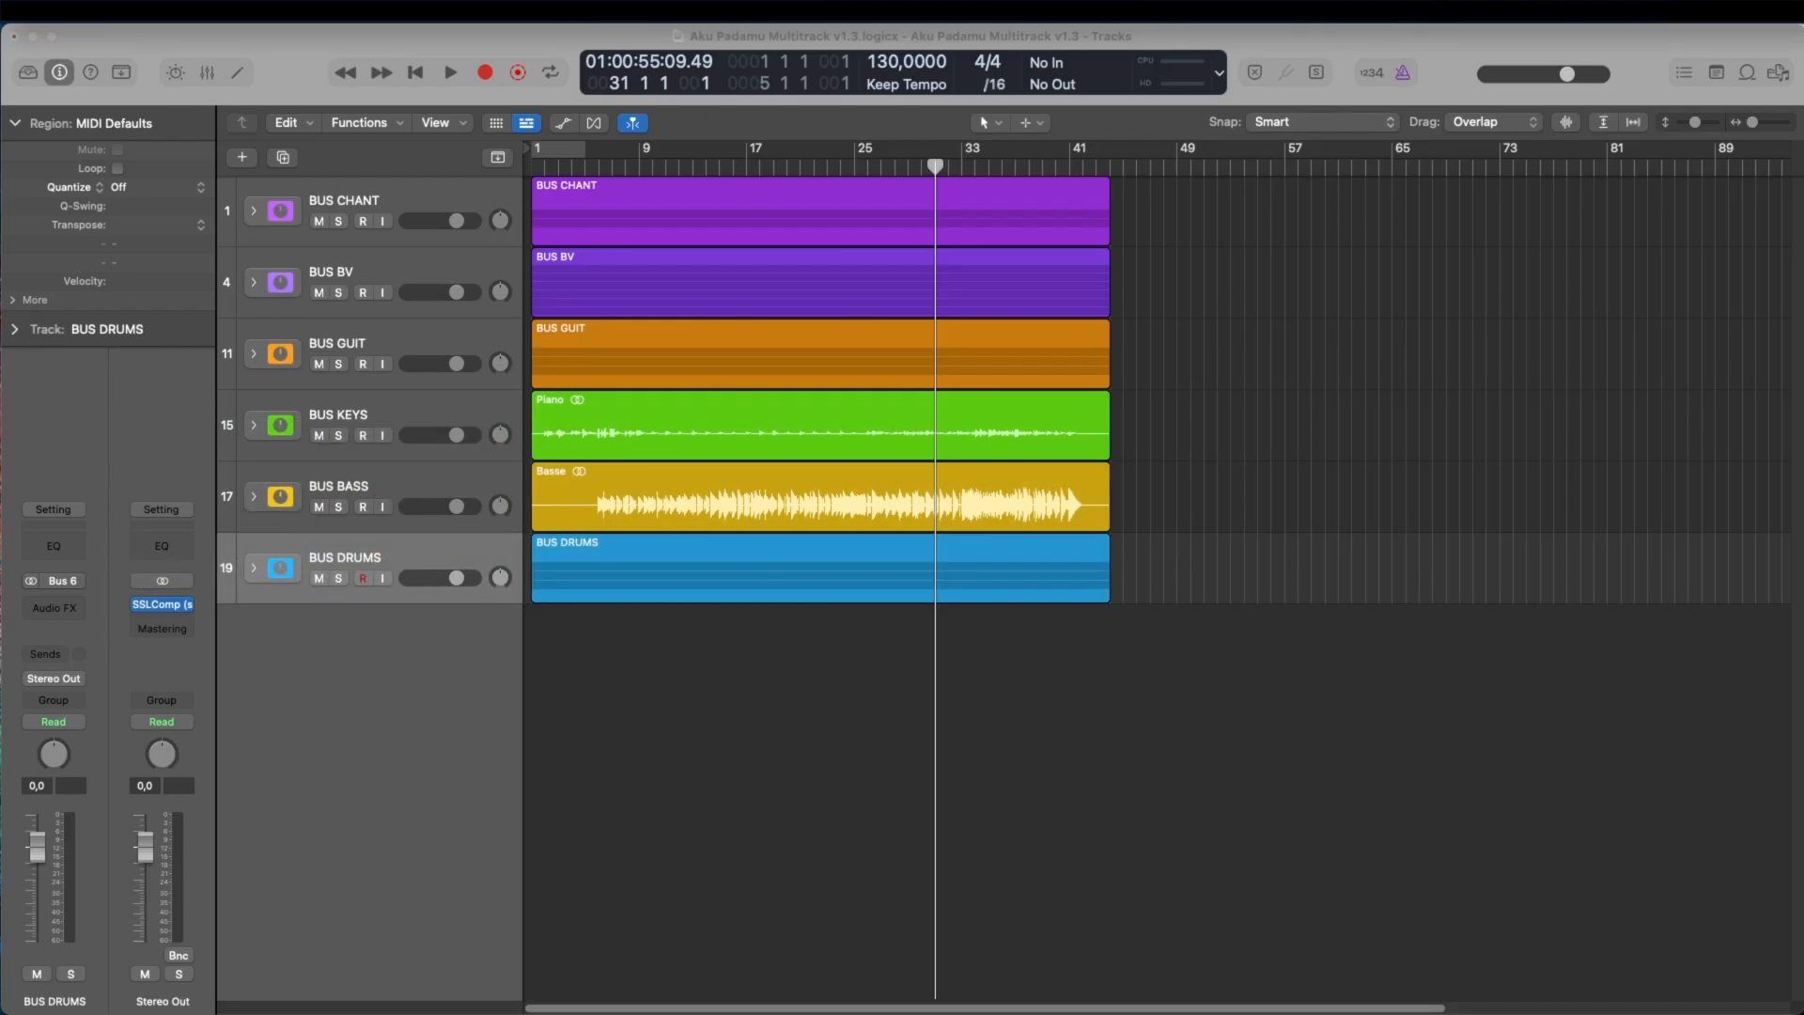
drag(729, 633, 526, 678)
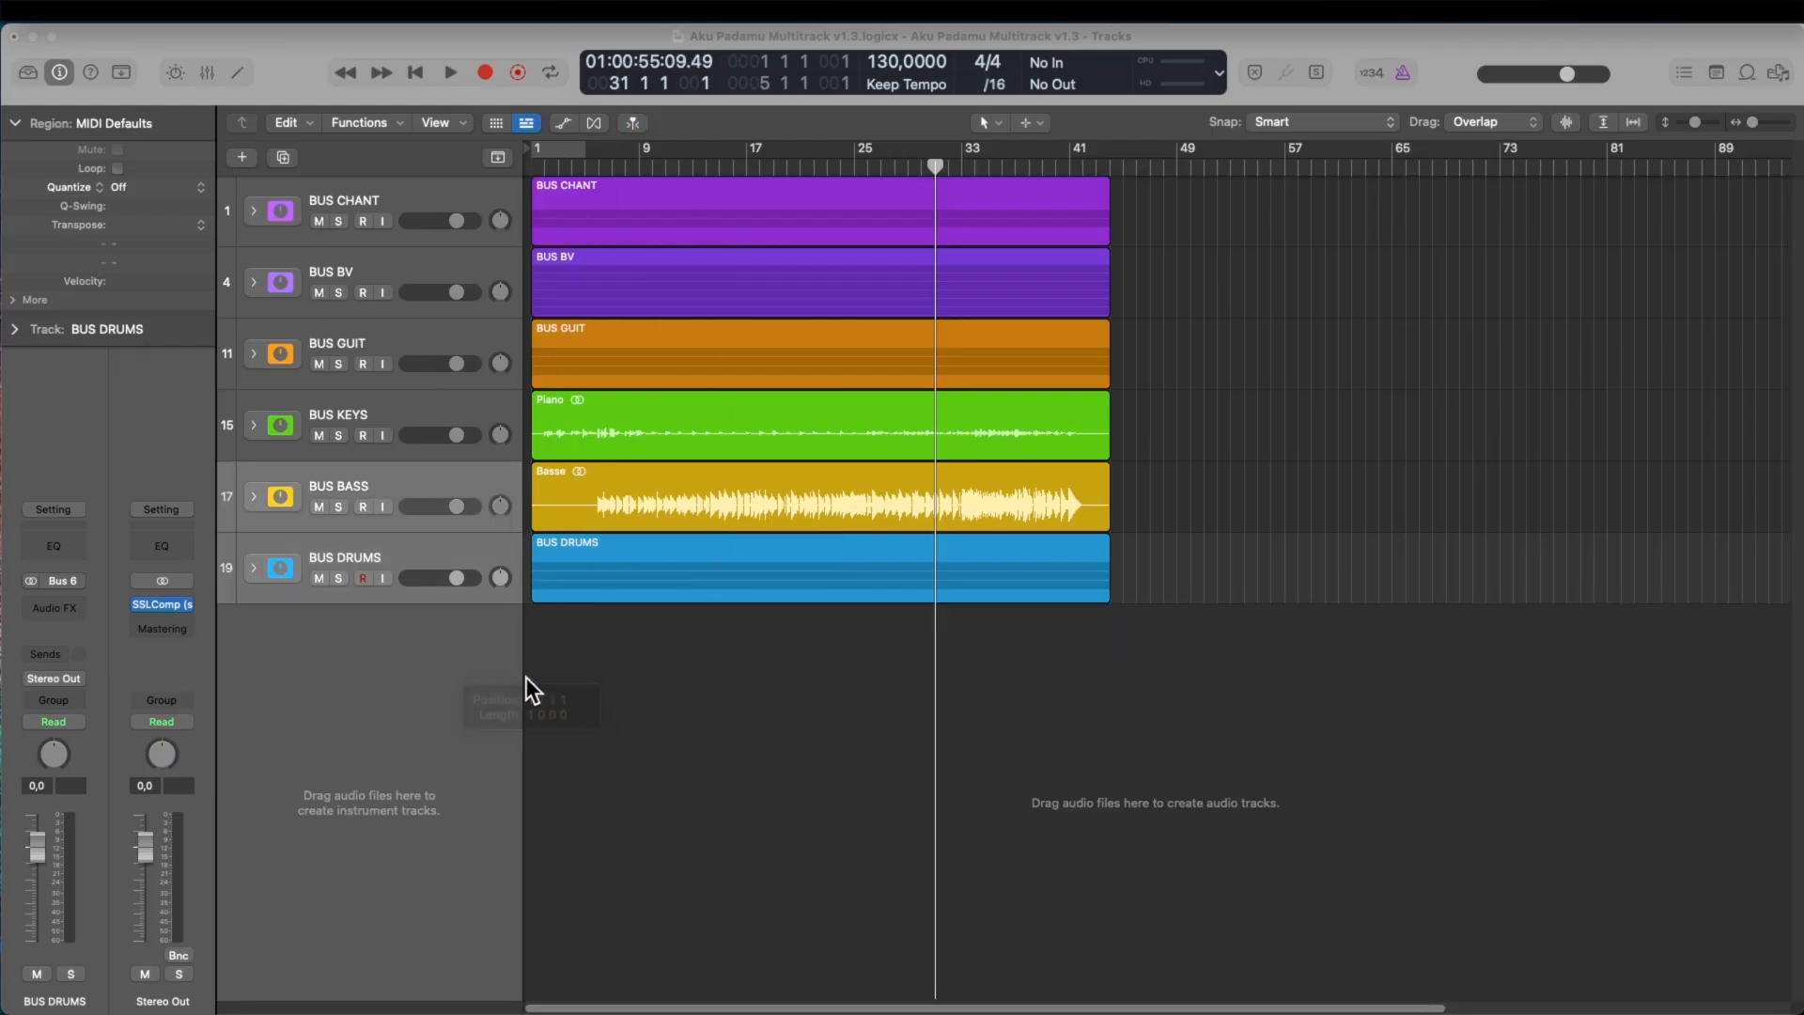
click(655, 658)
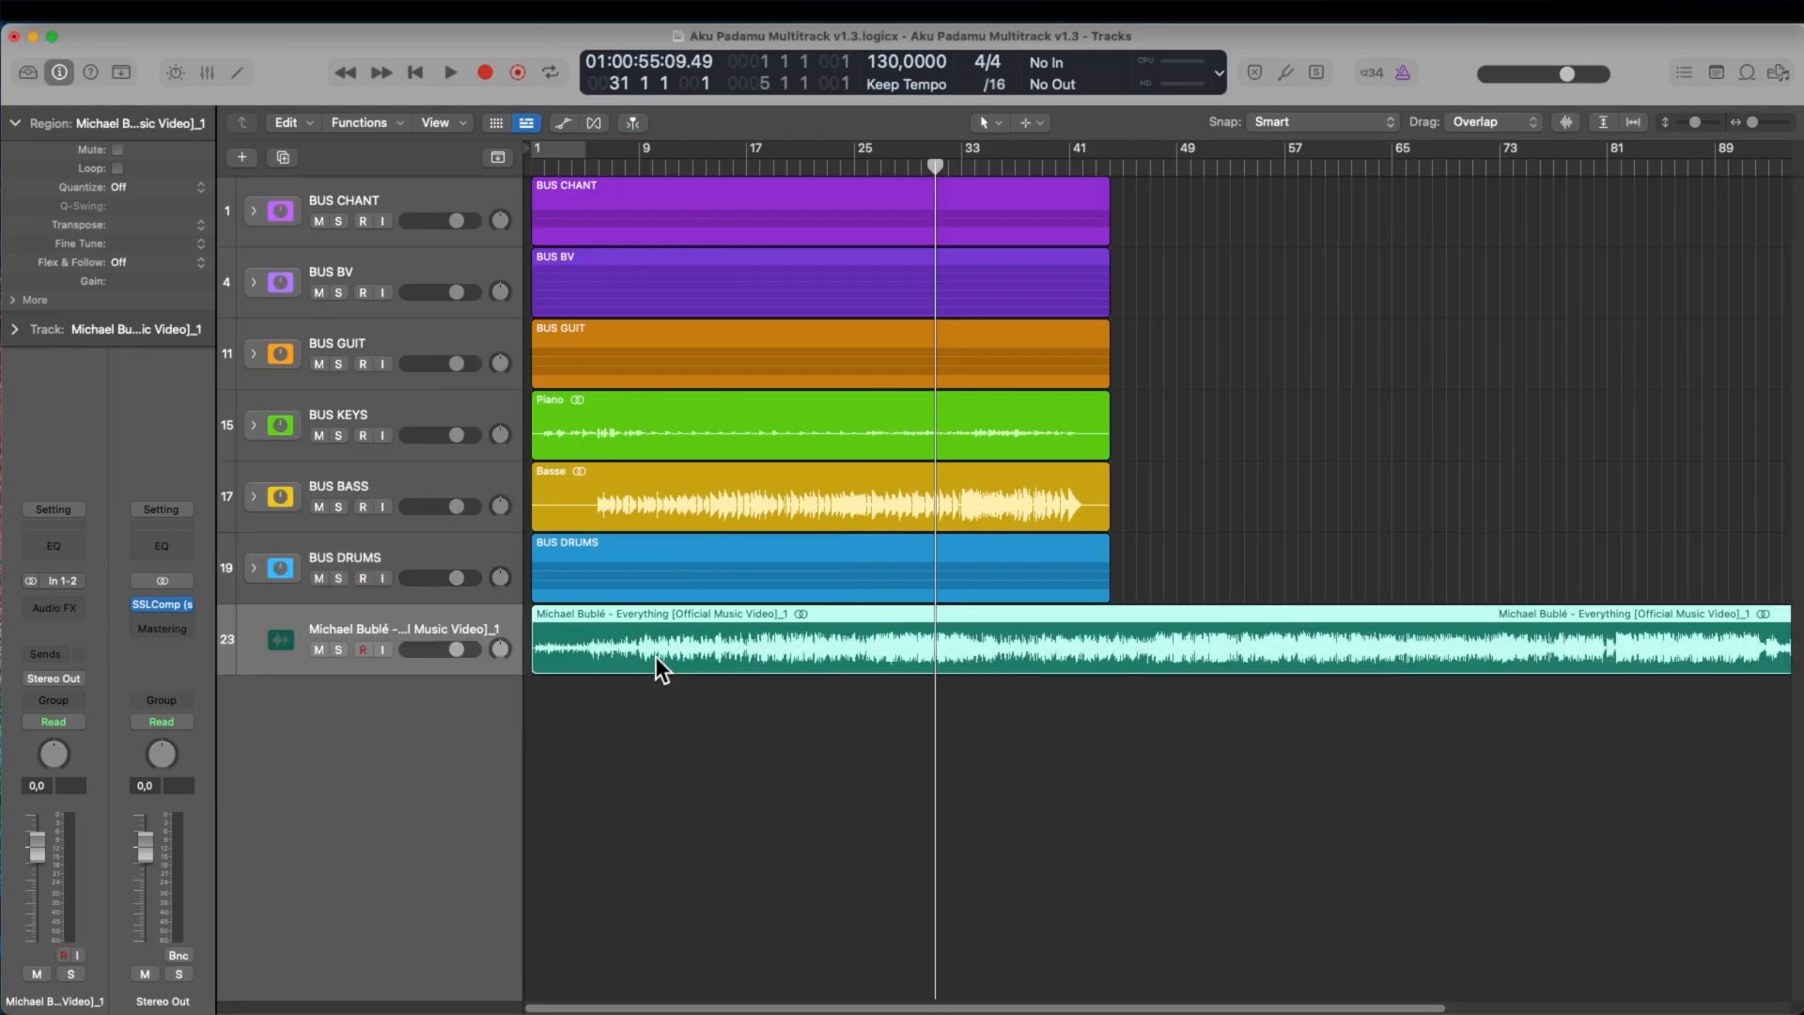
scroll(656, 658, up, 5)
scroll(656, 658, down, 3)
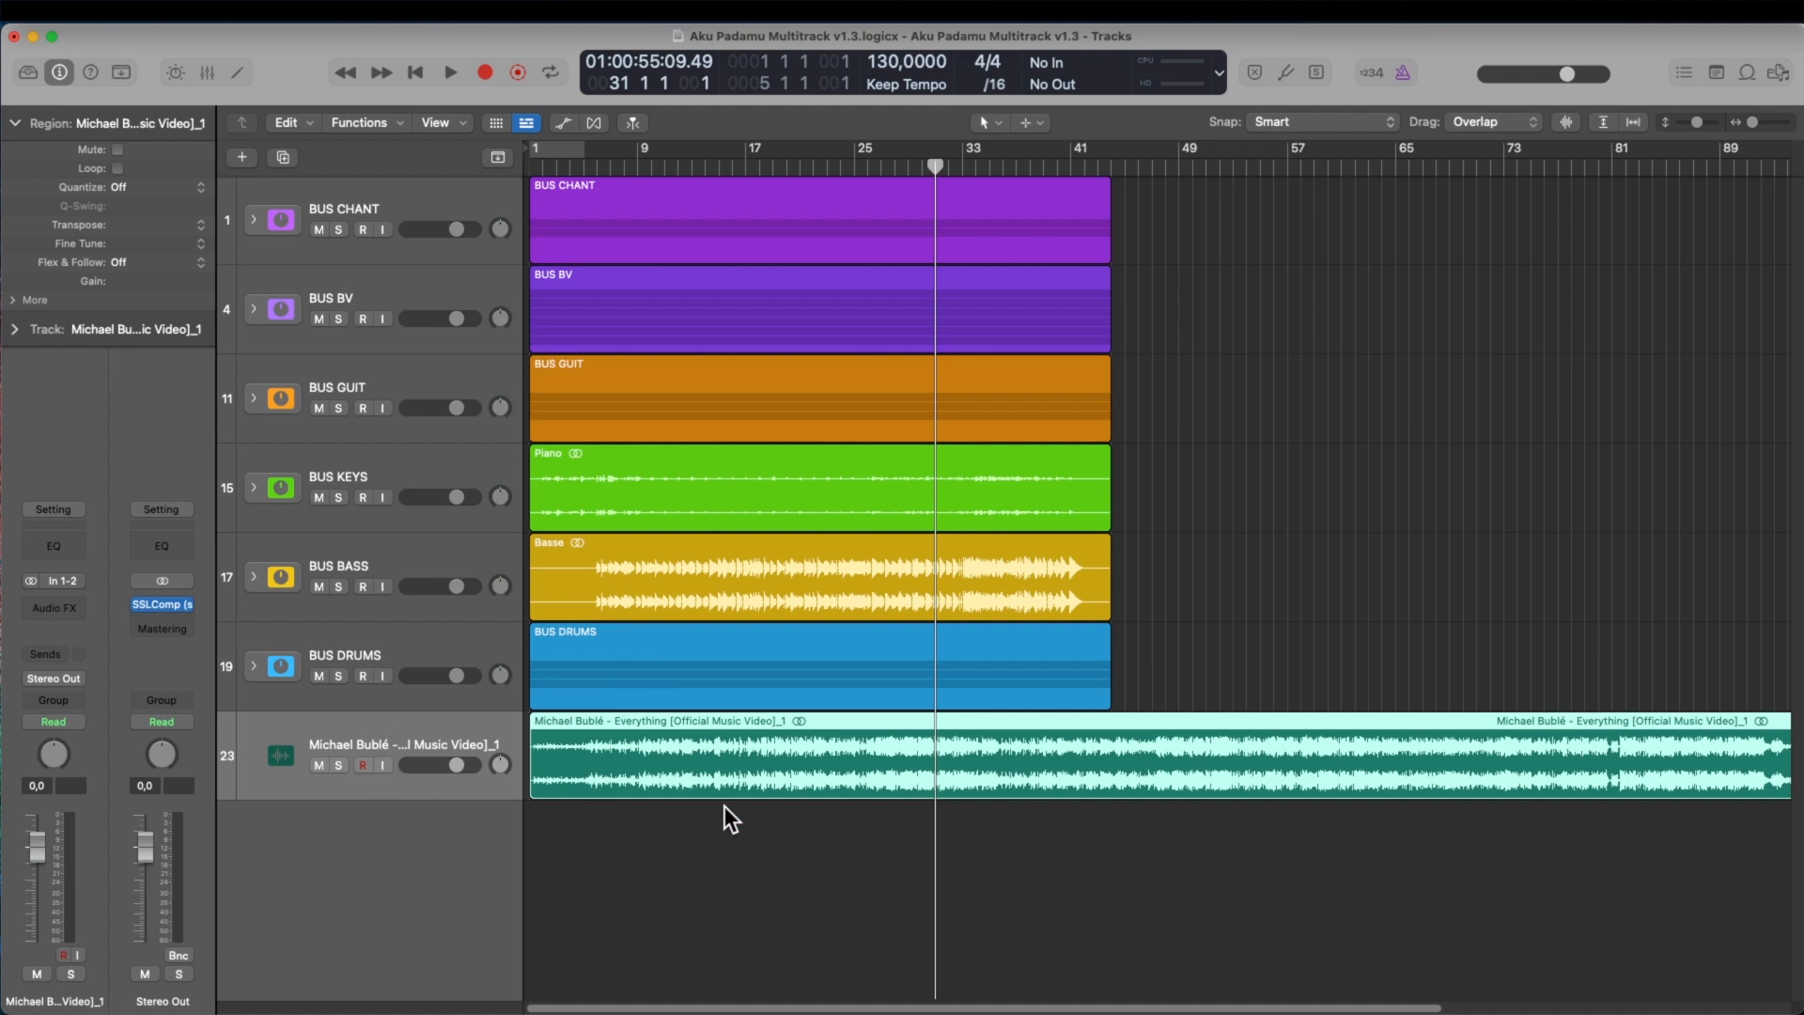
- Lower the Michael Bublé reference track's volume to -6.6 dB and mute its region
click(648, 852)
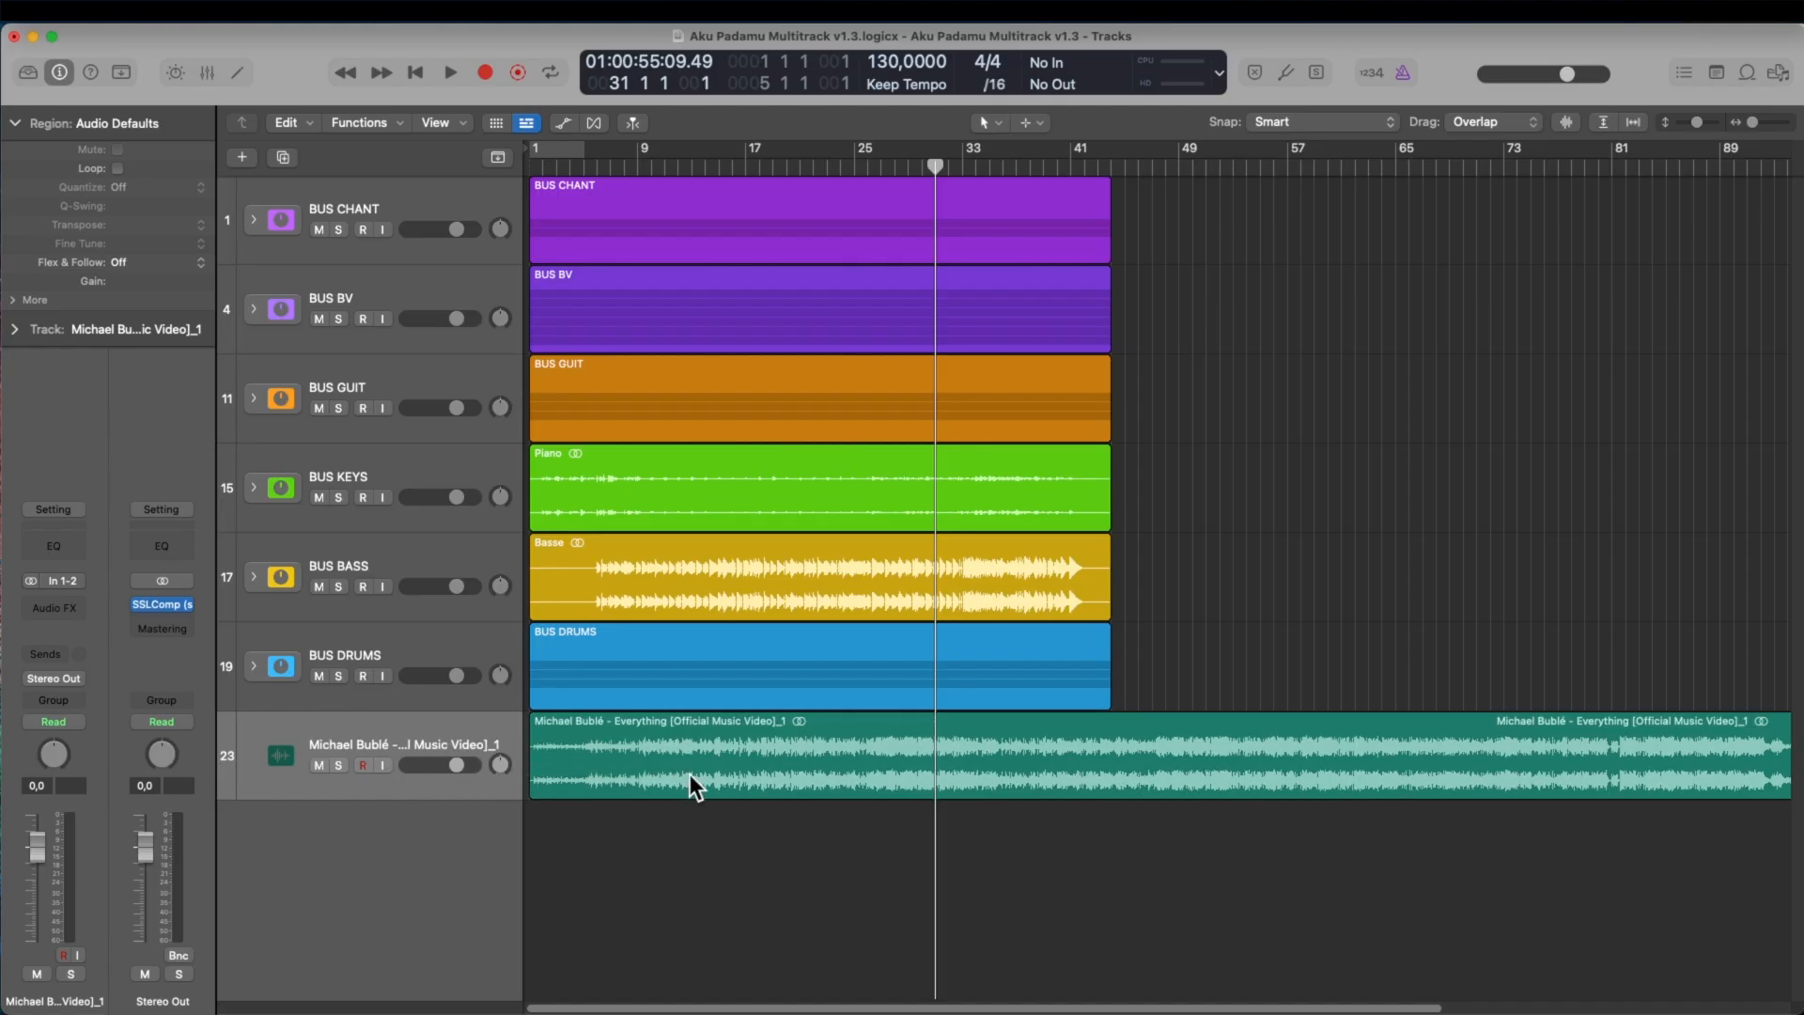
drag(454, 766, 440, 766)
click(609, 744)
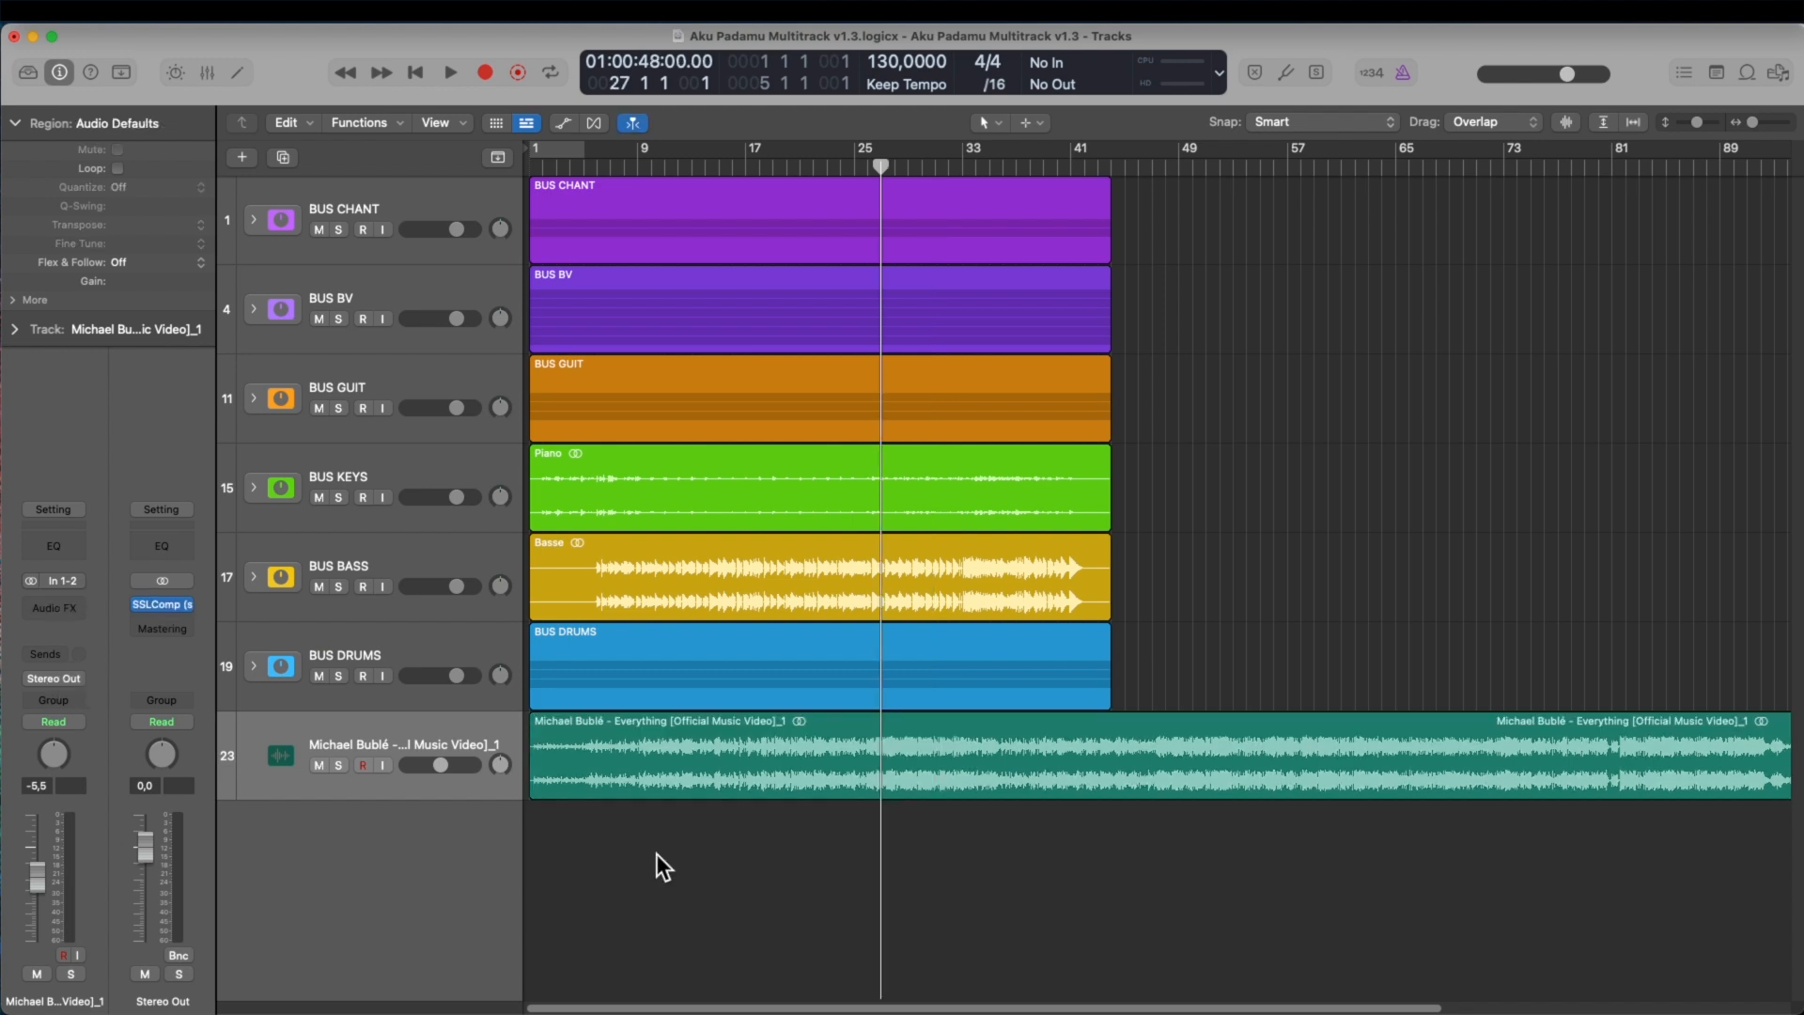
click(480, 741)
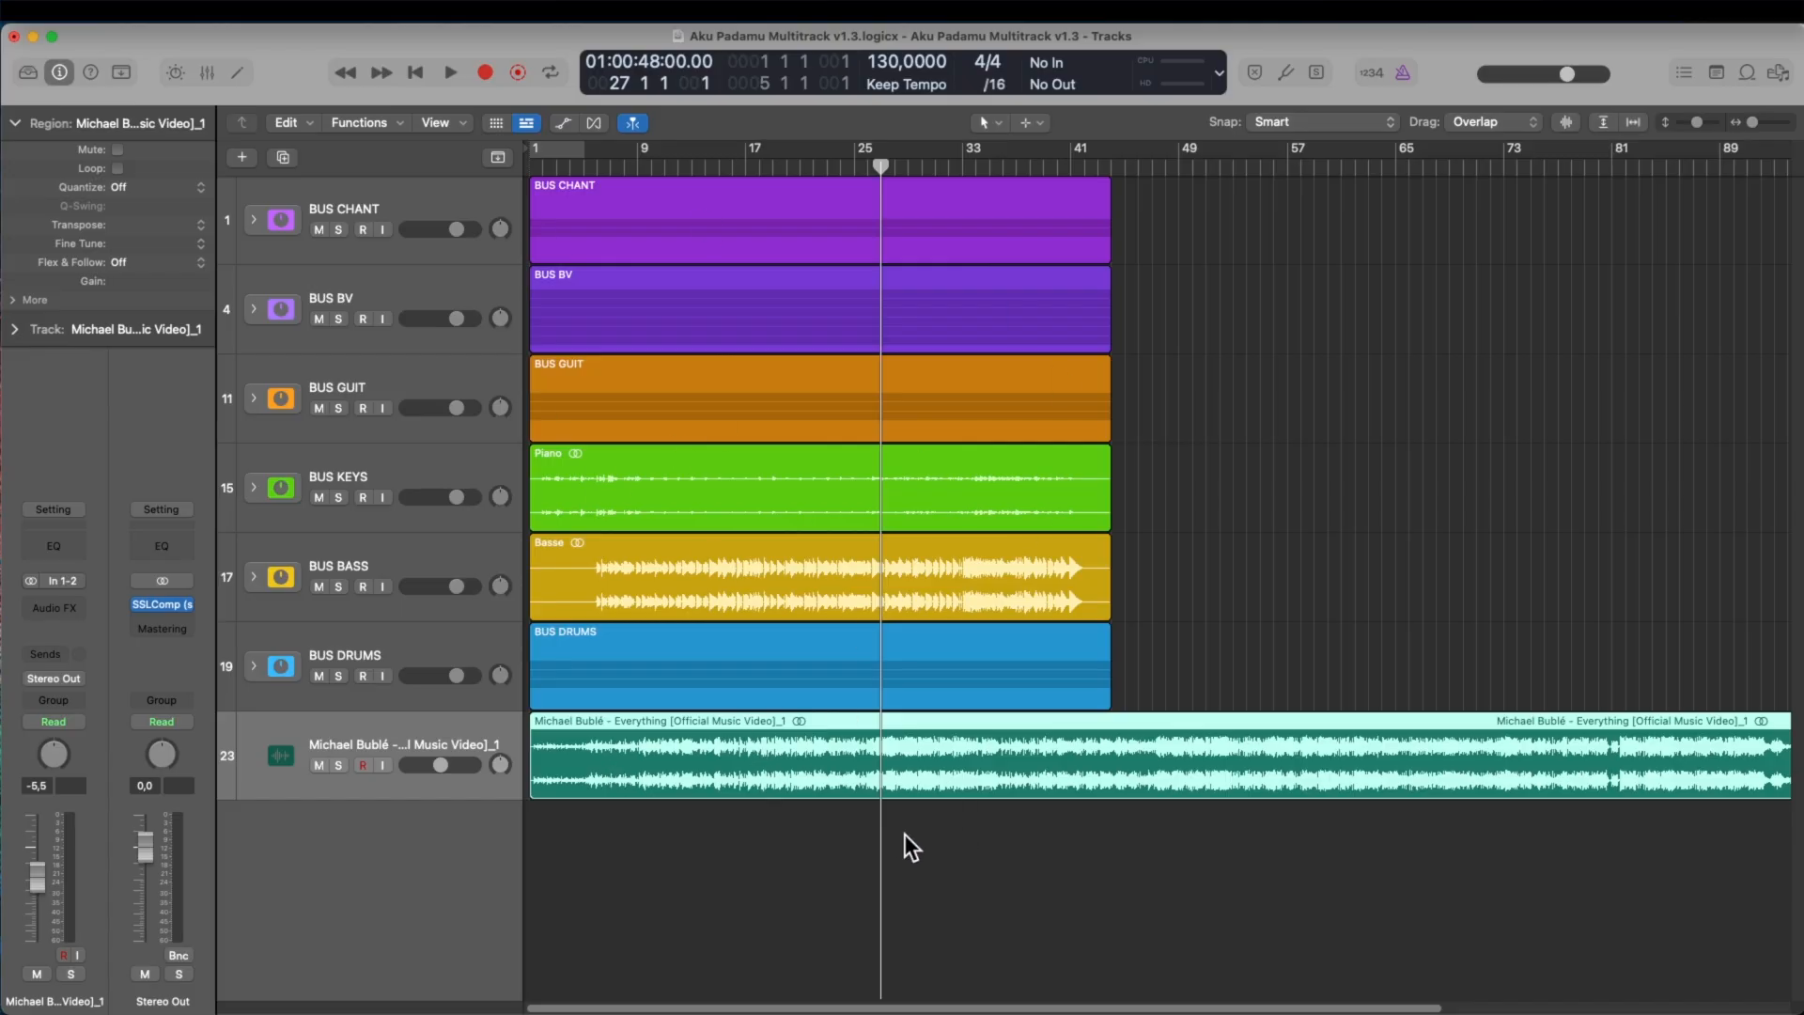
click(580, 821)
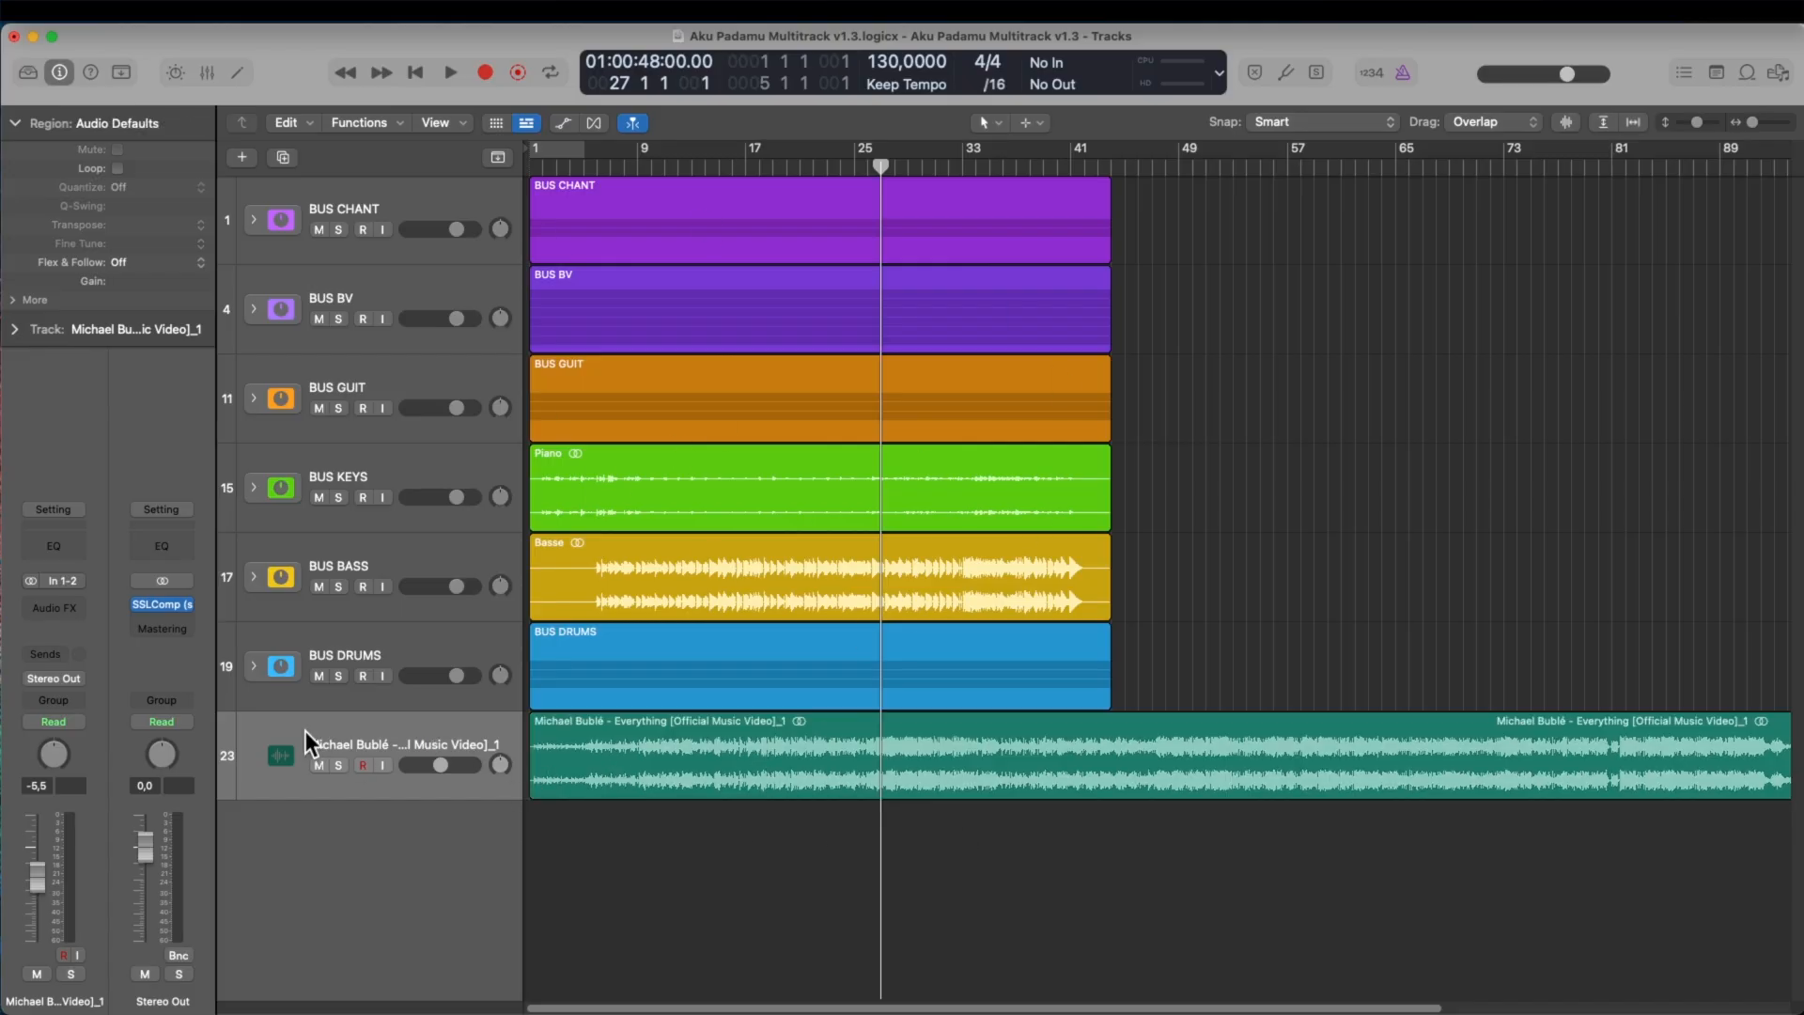
click(317, 734)
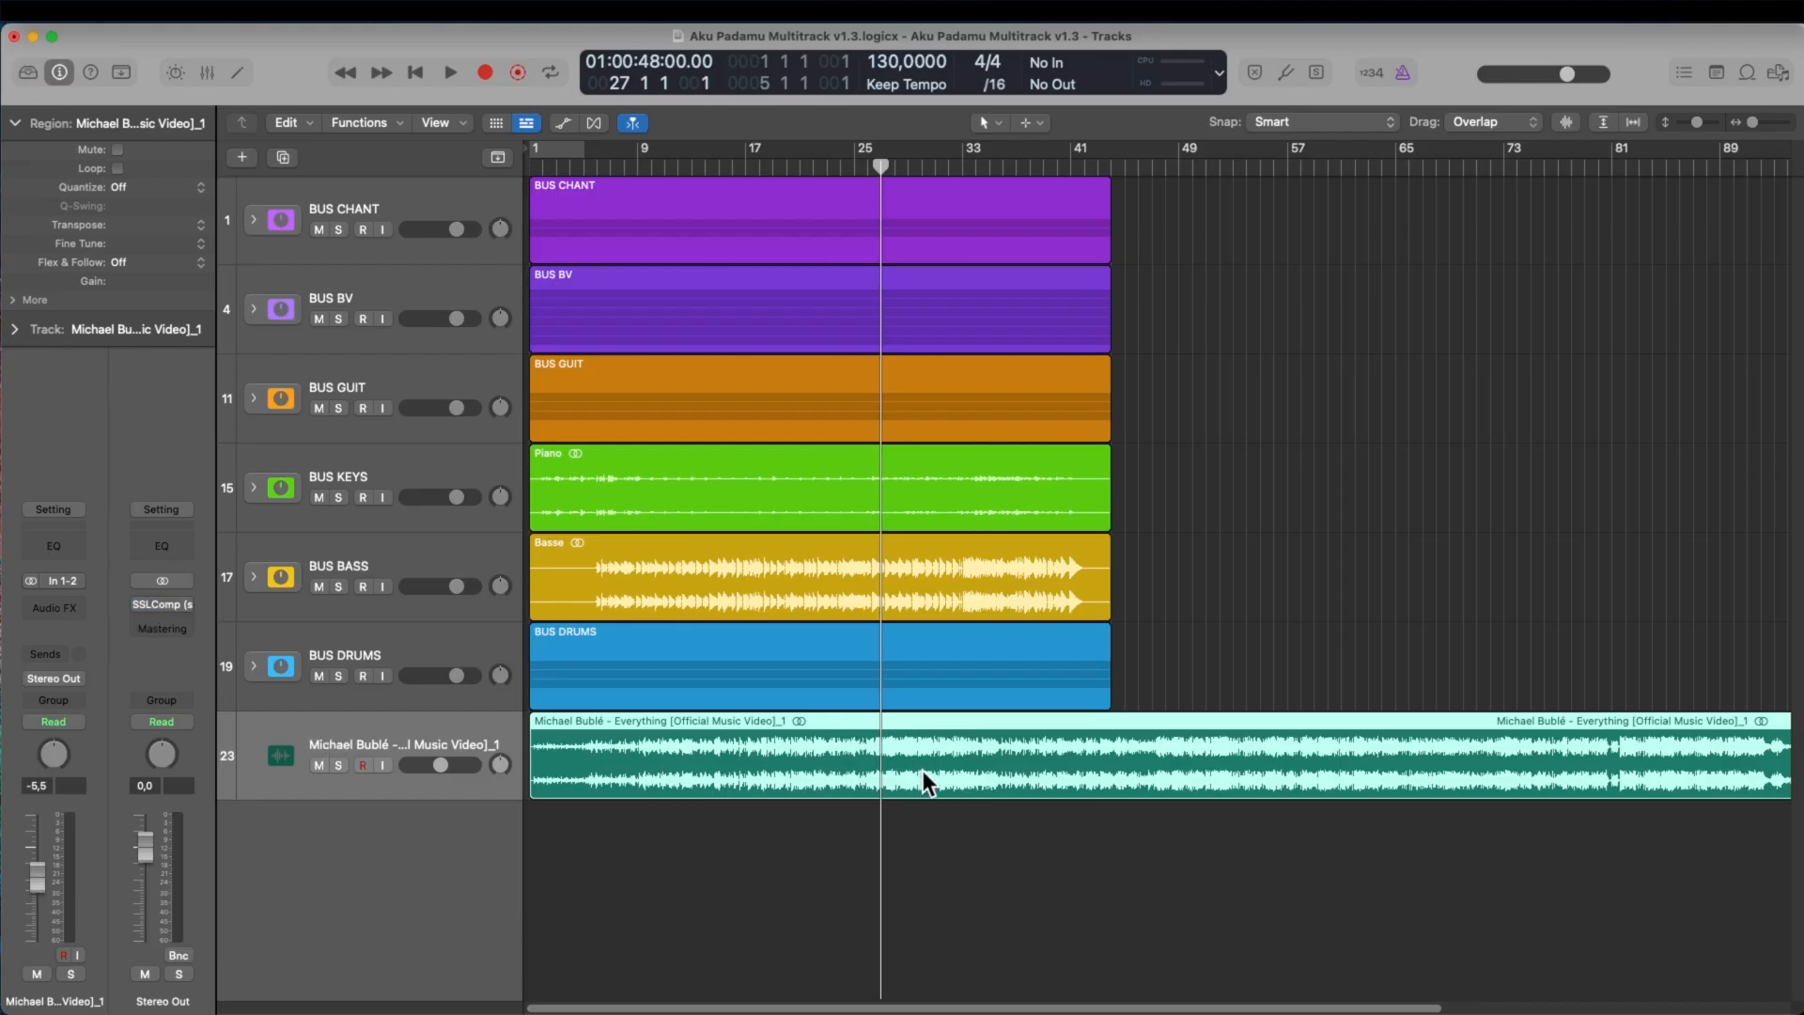
drag(436, 764, 433, 764)
key(ctrl+m)
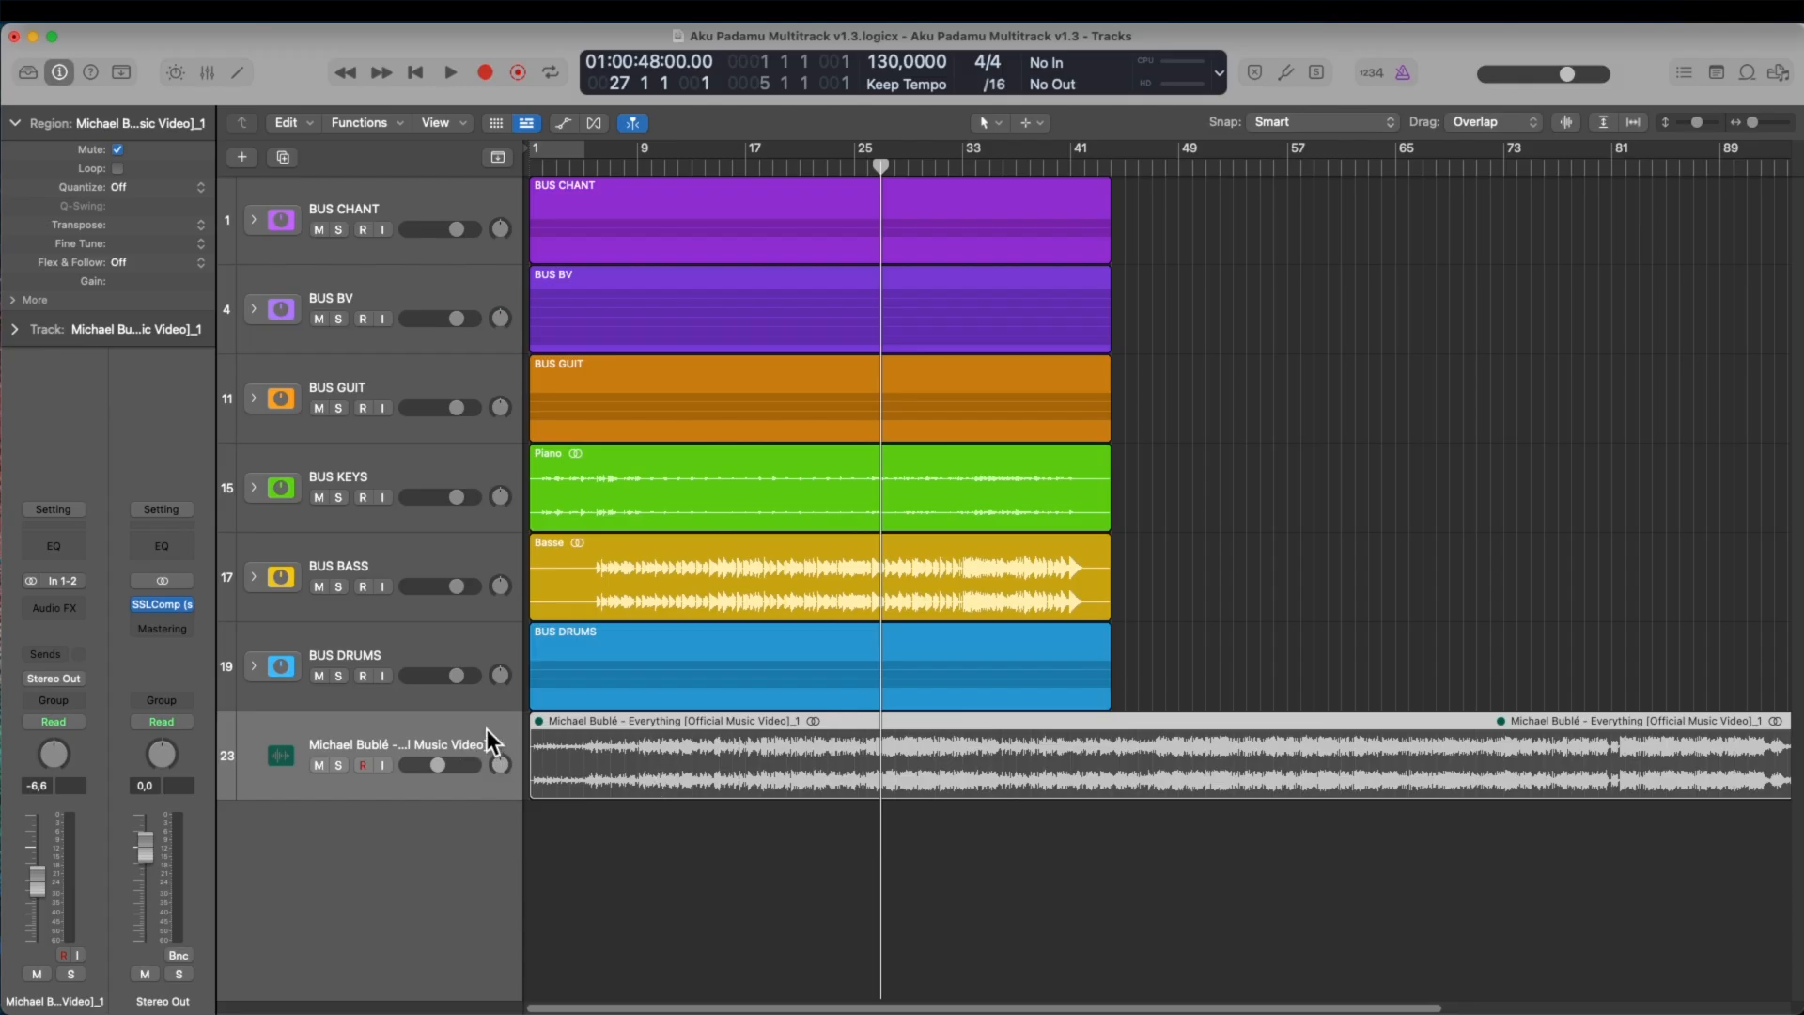
- Group the six bus stacks from BUS CHANT through BUS DRUMS in a summing stack, excluding the reference track
click(418, 644)
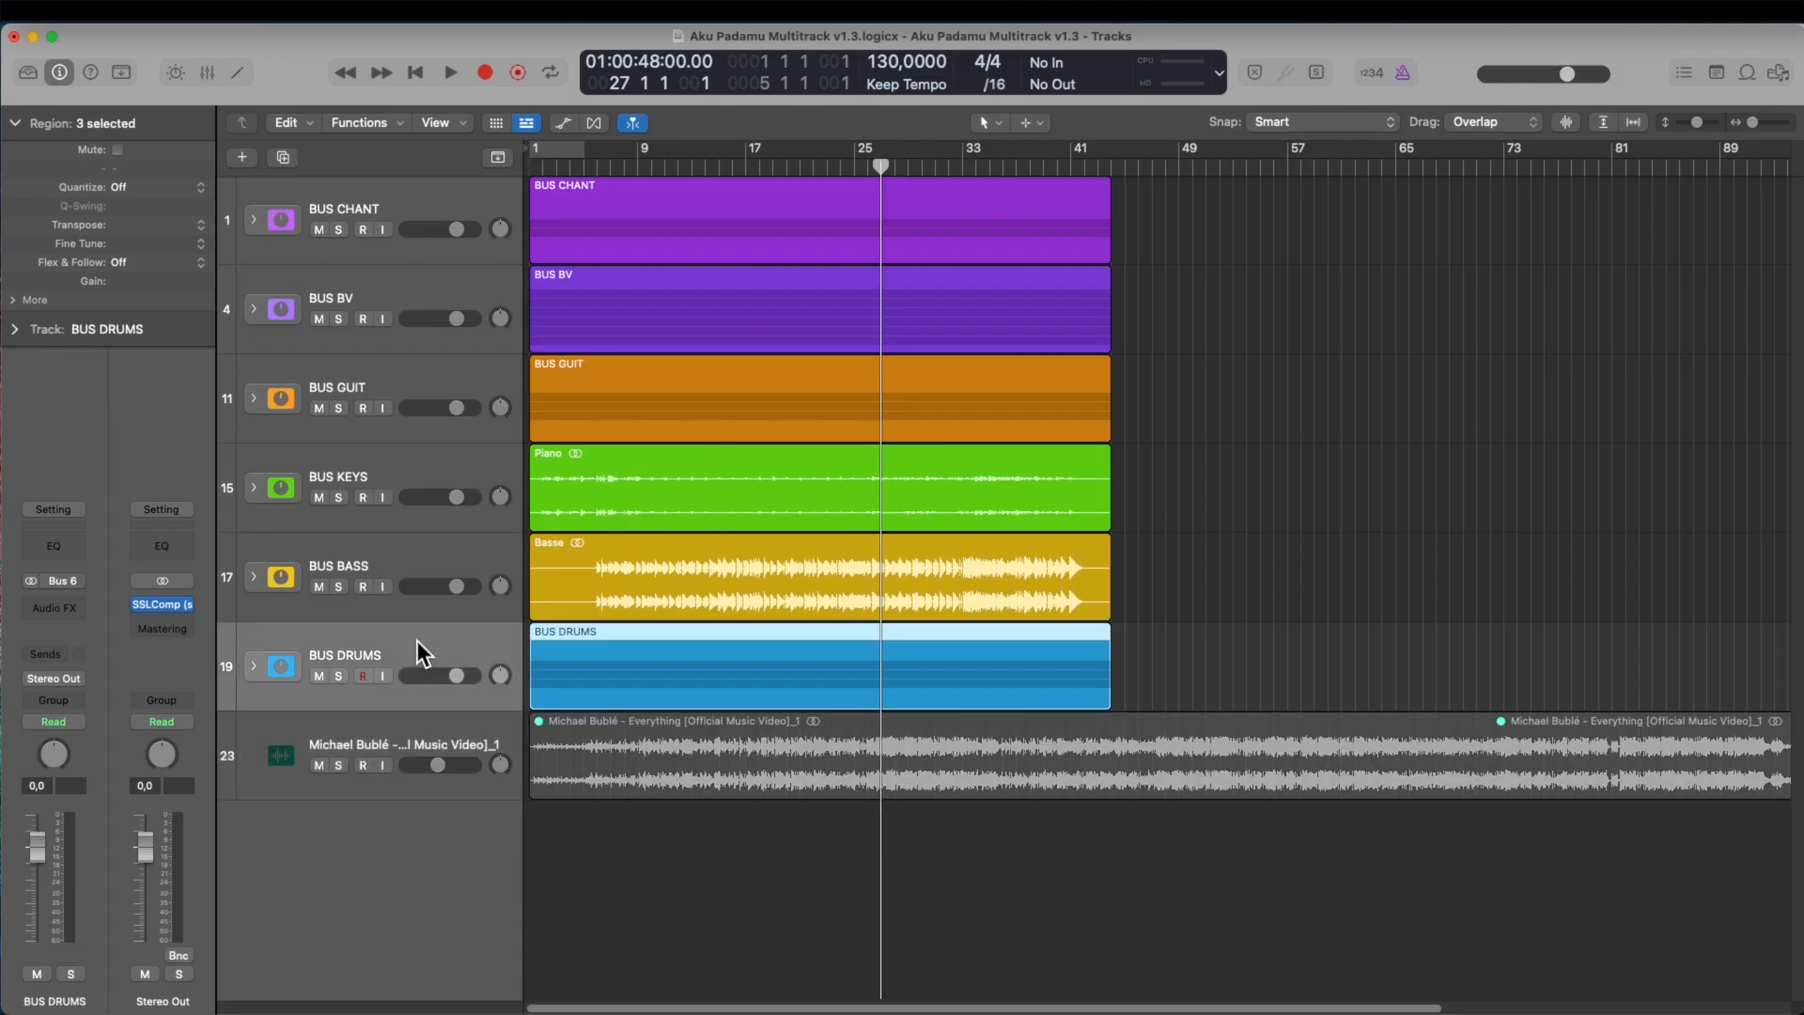
shift+click(386, 207)
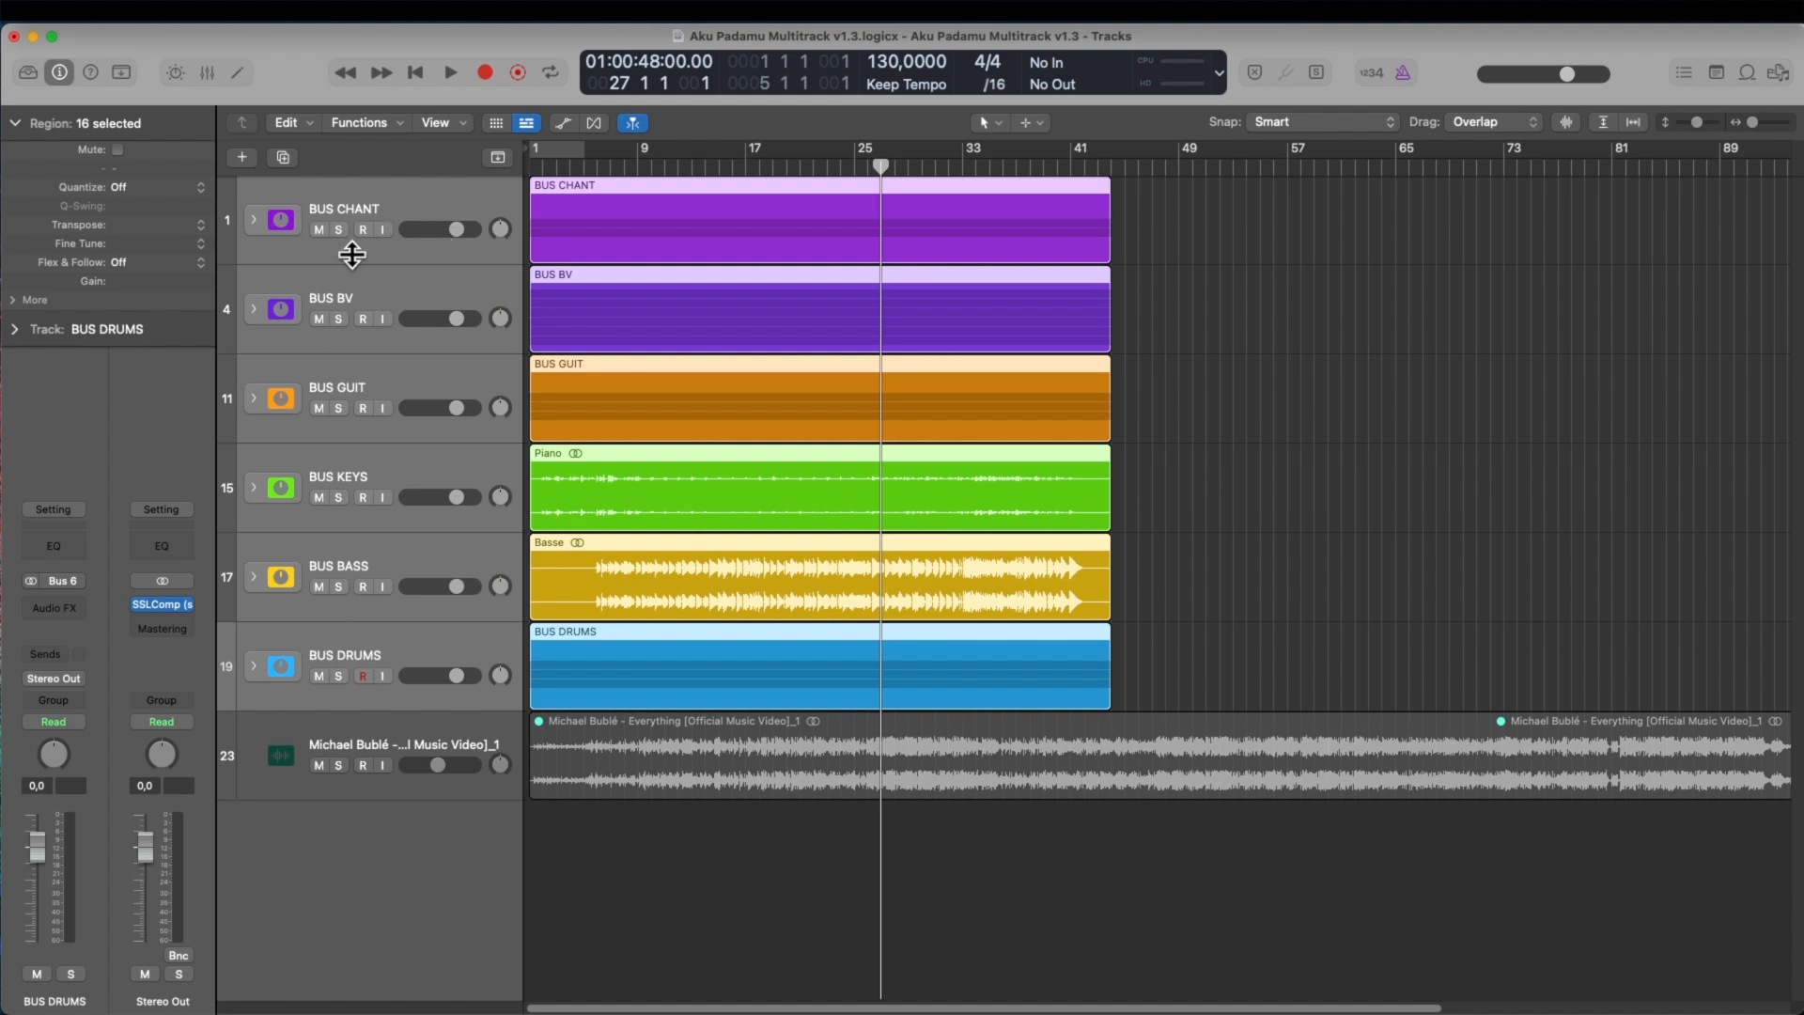
right_click(359, 195)
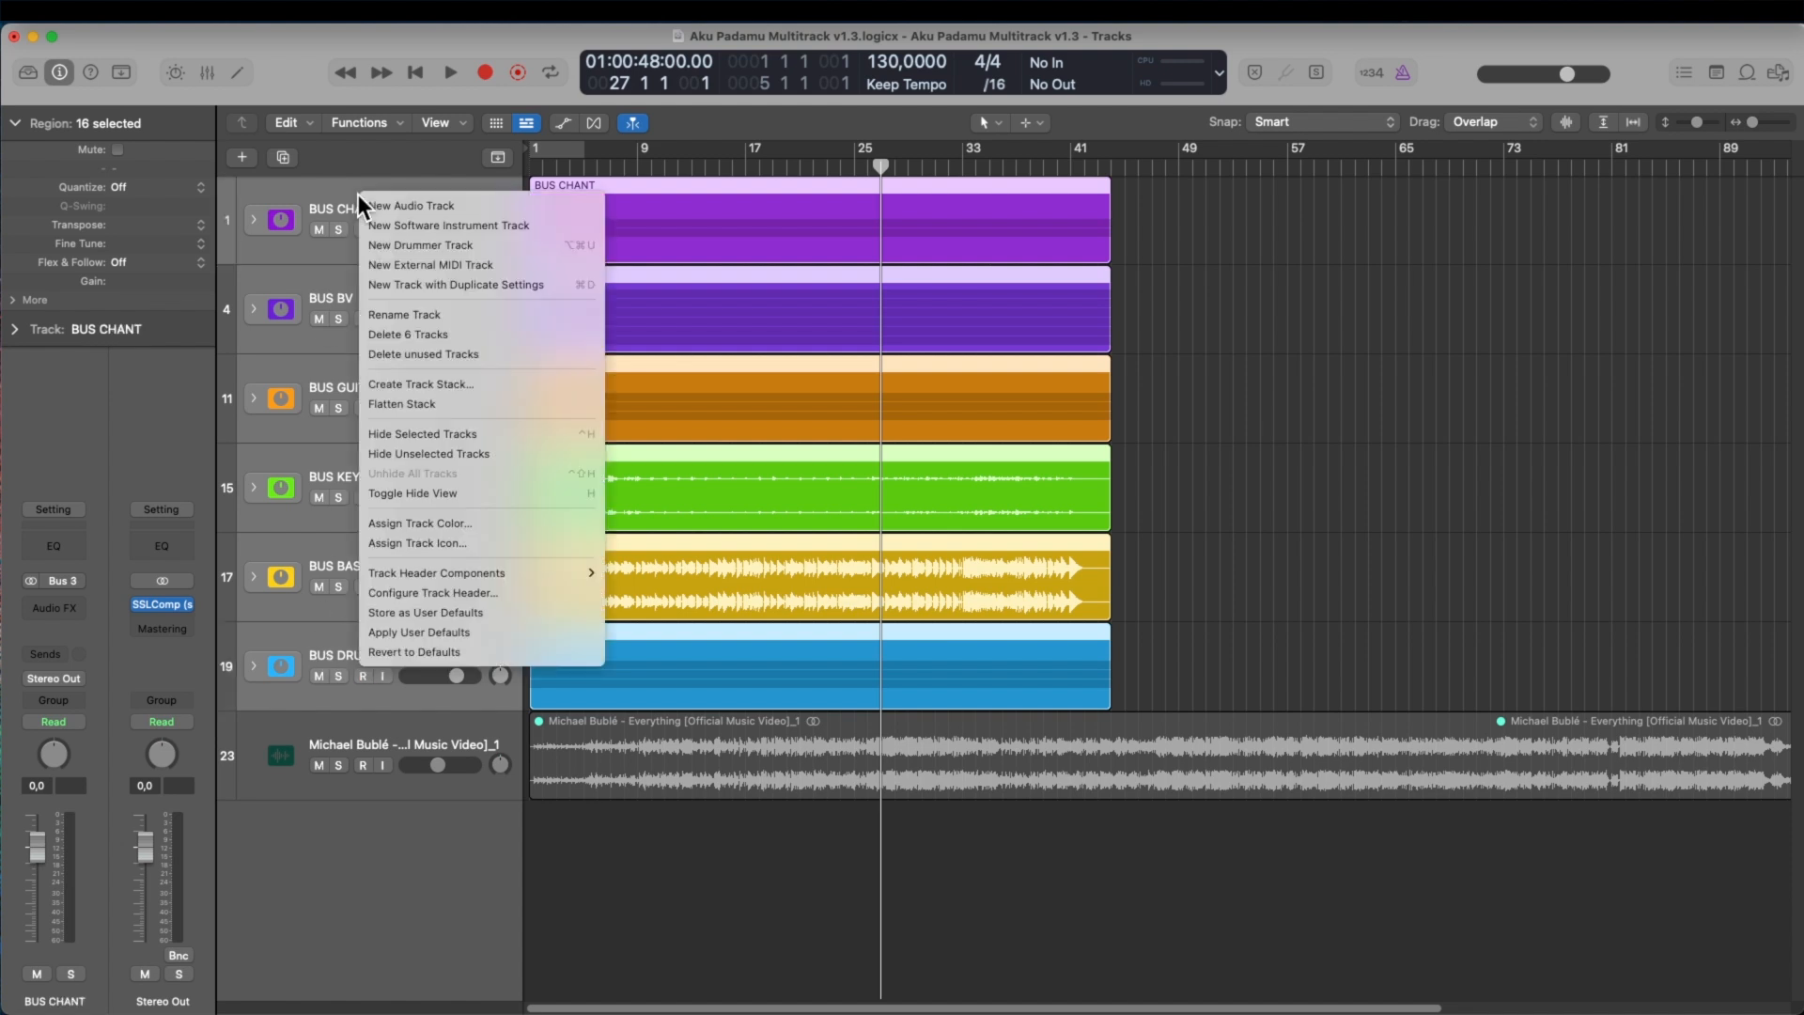
click(406, 385)
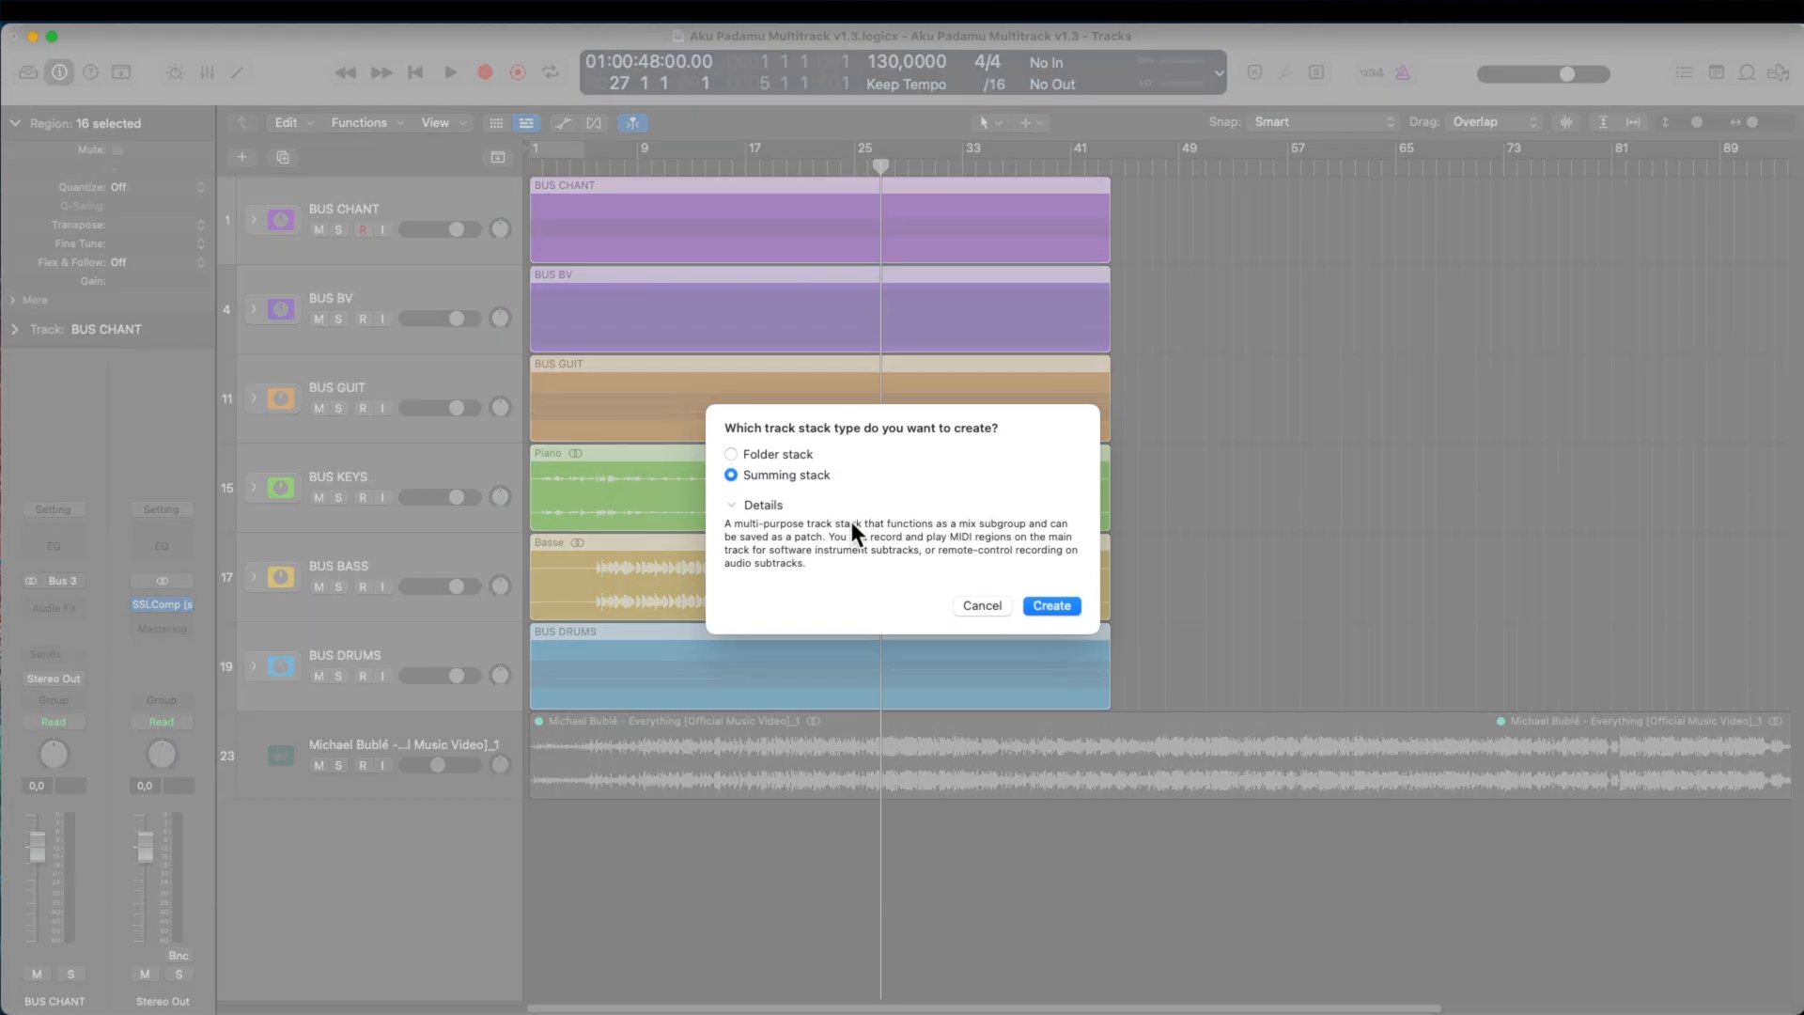
click(1050, 606)
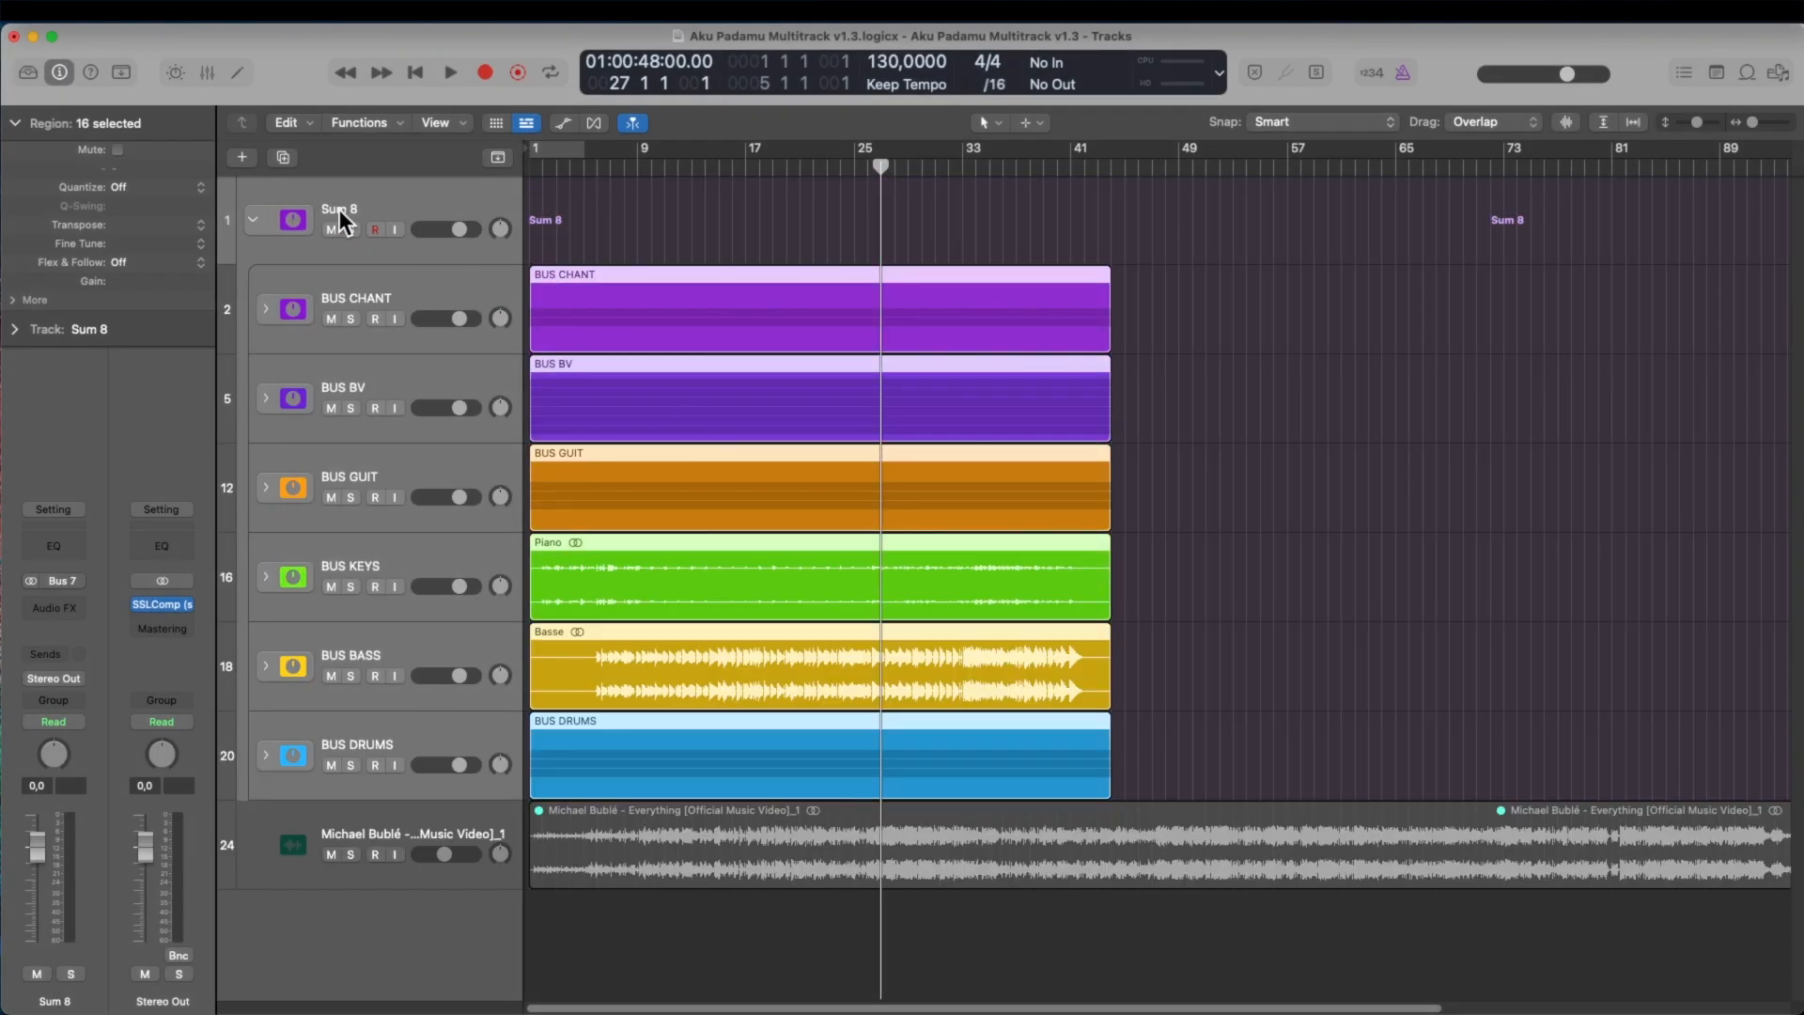
- Rename the new parent summing stack as BUS MUSIC MIX
double_click(340, 210)
text(BUS)
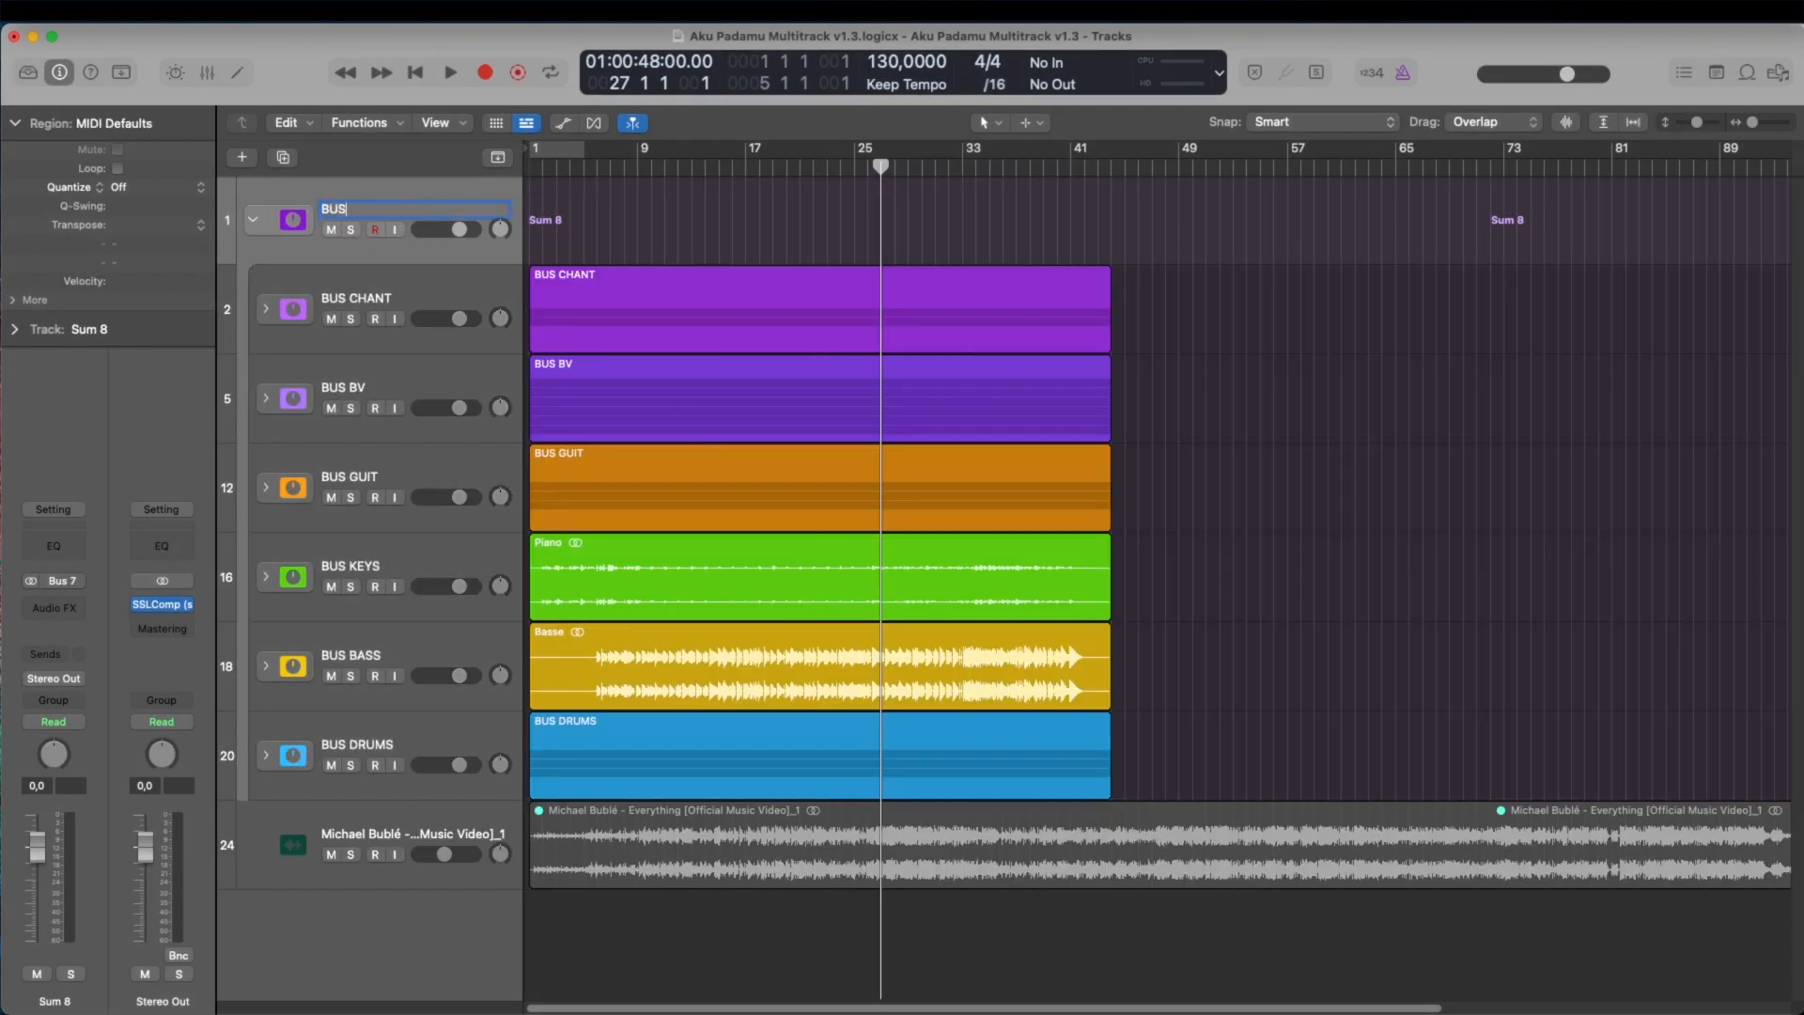
text( MUSIC MIX)
key(Return)
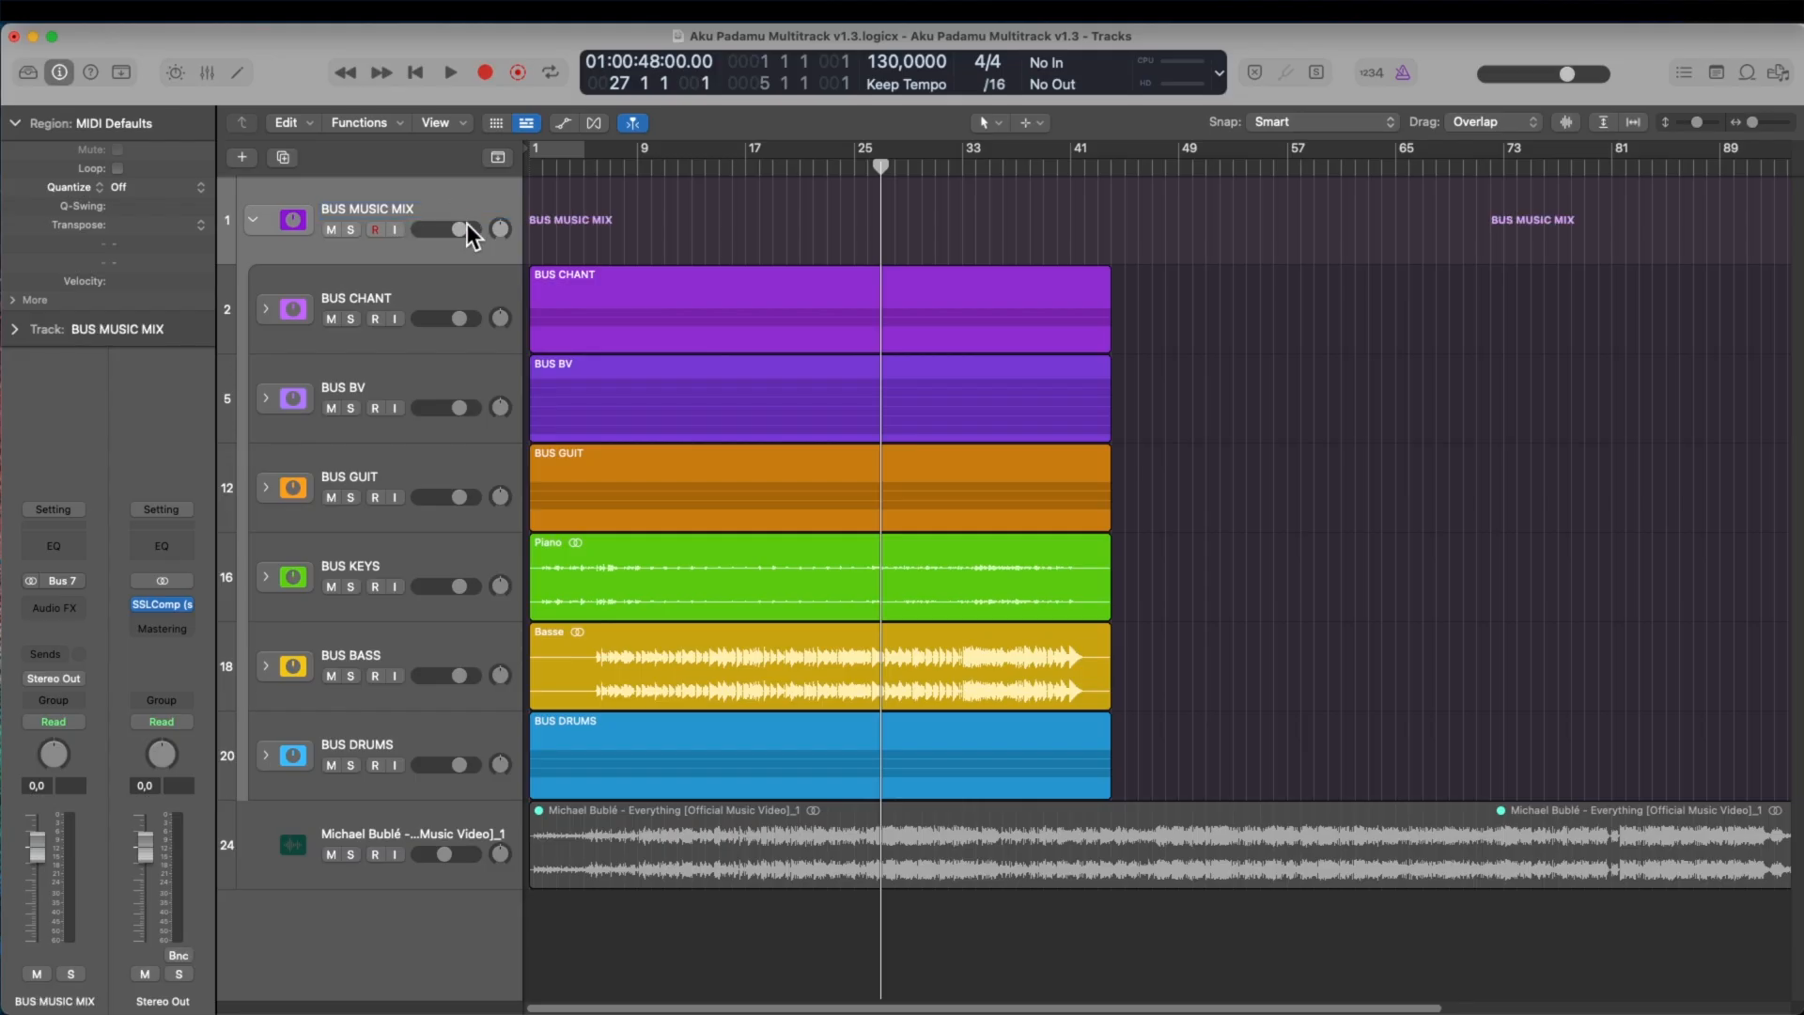
- Check the output routing of BUS CHANT, BUS MUSIC MIX and BUS BV
click(385, 297)
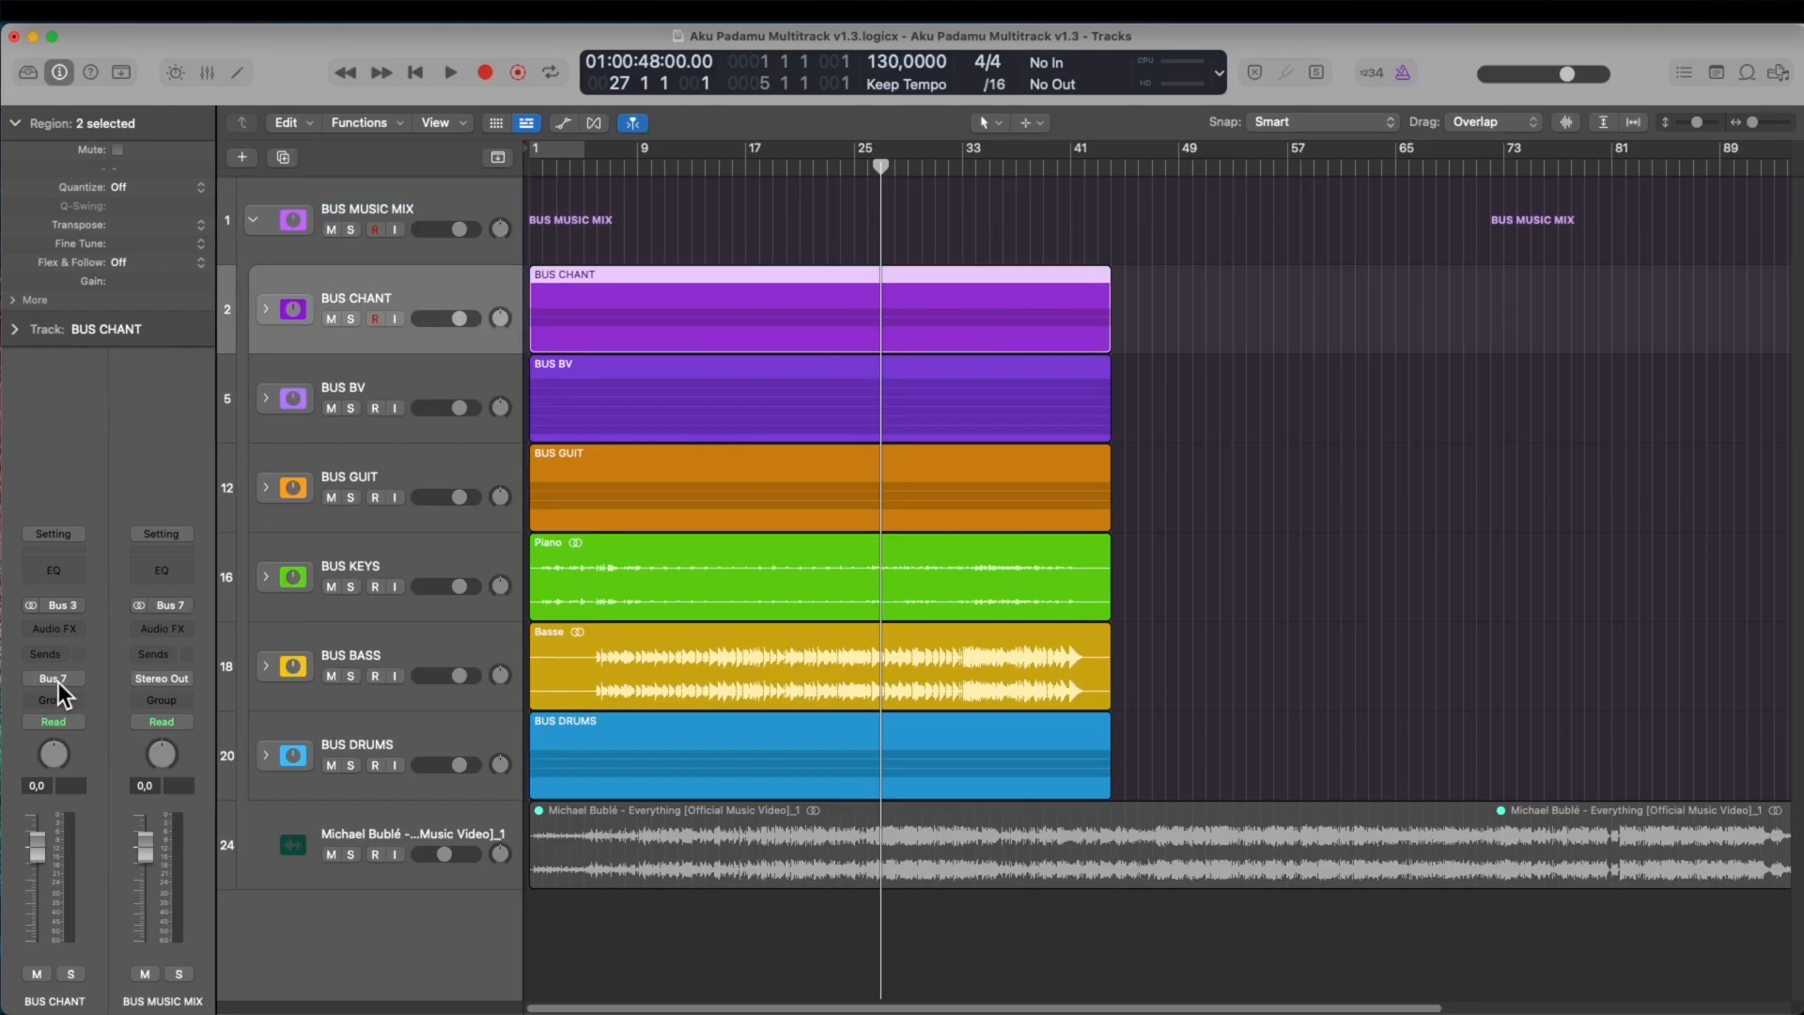
click(392, 206)
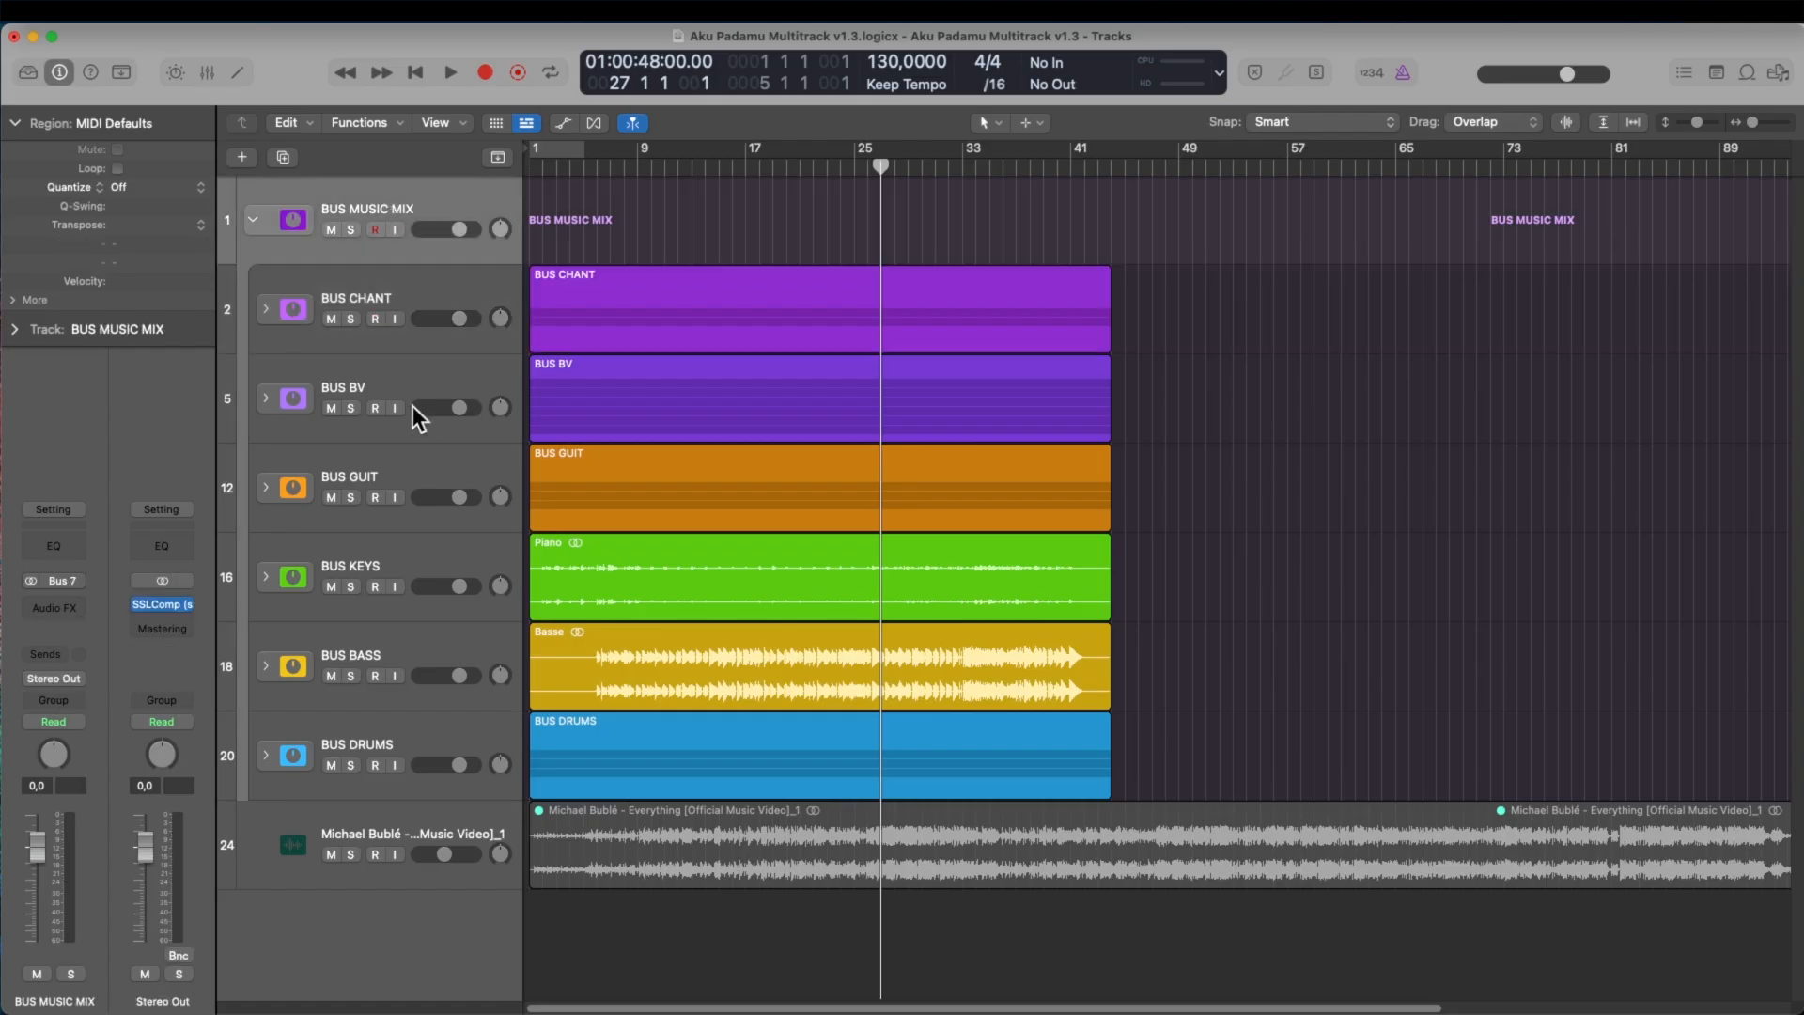
click(385, 370)
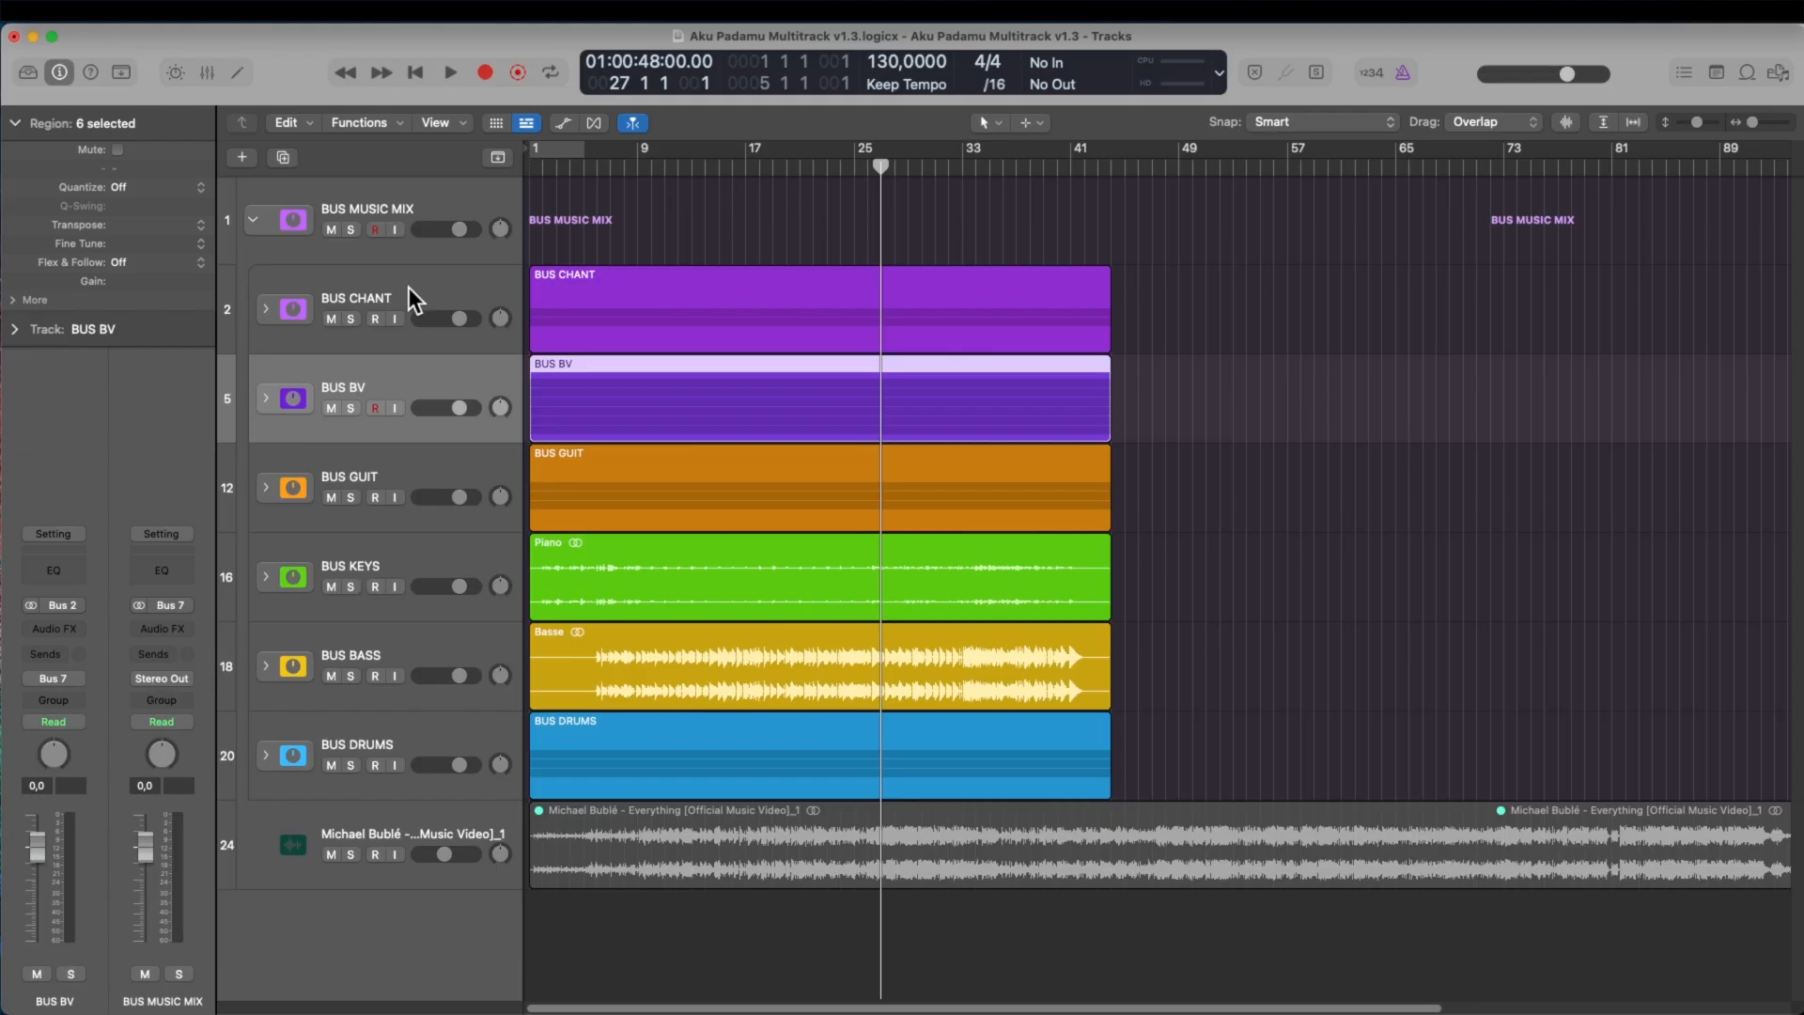
- Switch to Keynote and view slide 7 of the bus presentation
key(super+Tab)
key(super+Tab)
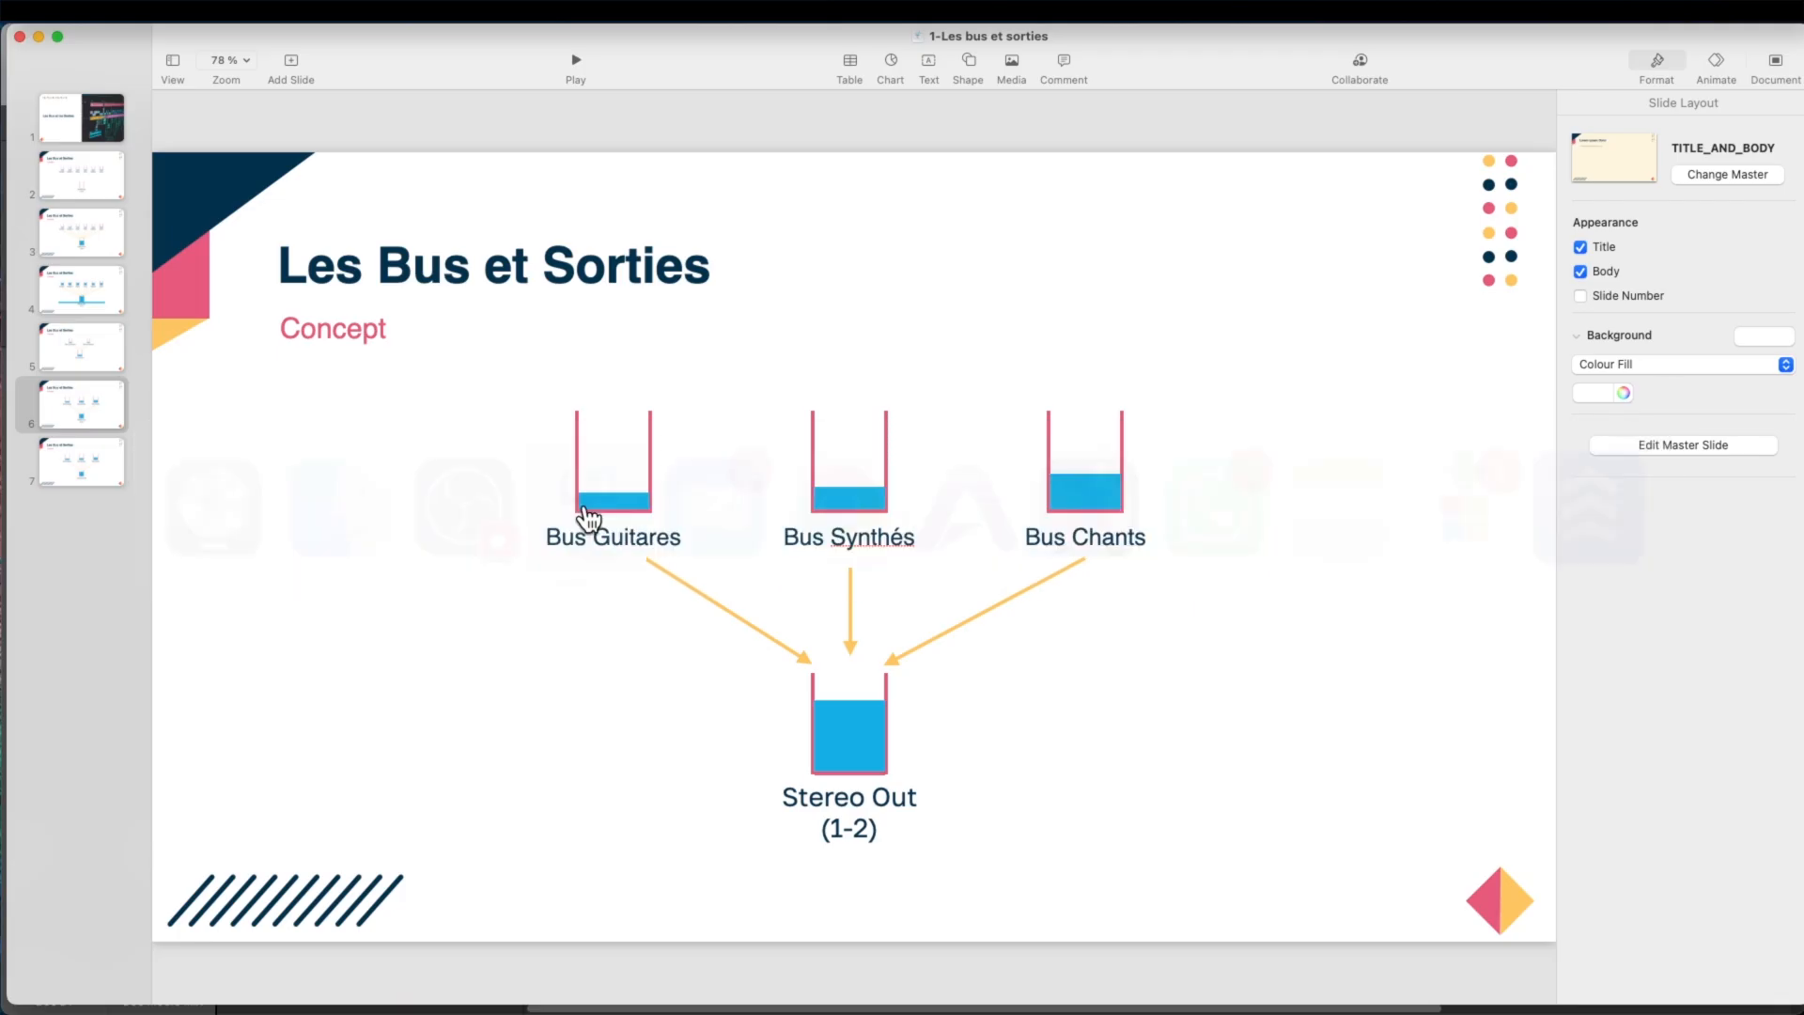
click(94, 464)
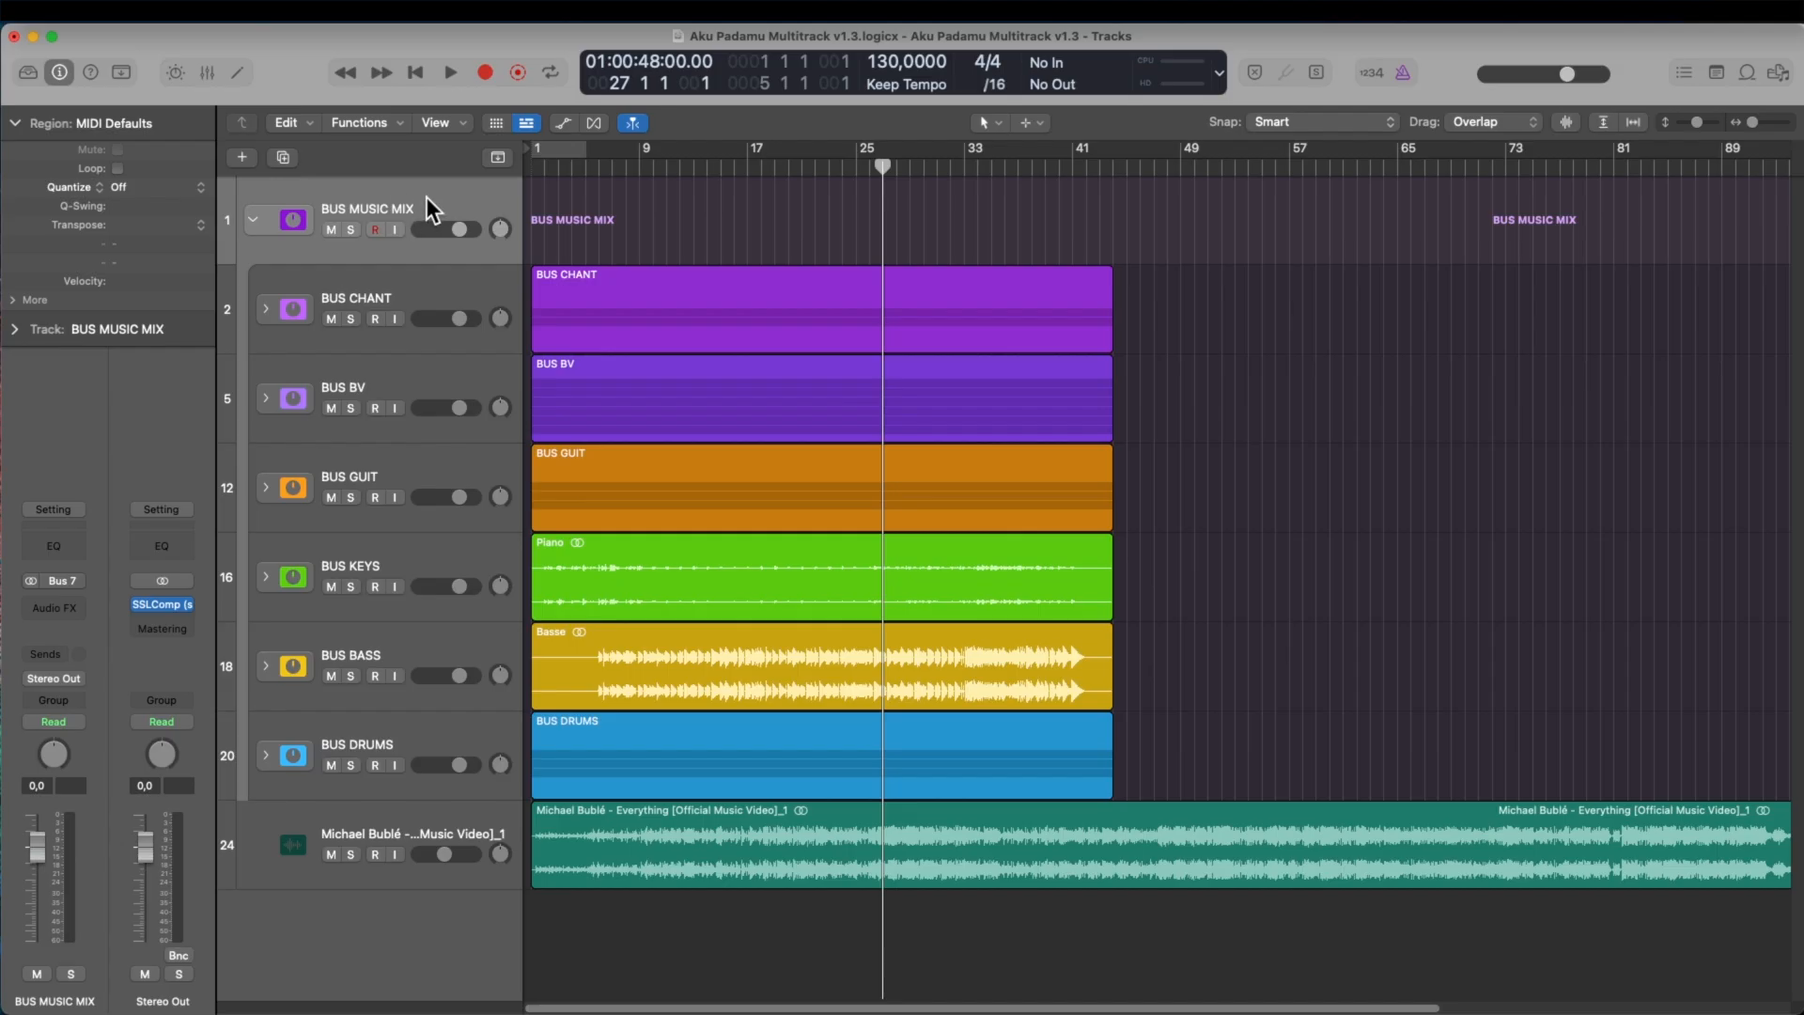
- Move the SSLComp plug-in from the Stereo Out channel to BUS MUSIC MIX and mute the collapsed stack
drag(166, 605, 66, 601)
click(250, 221)
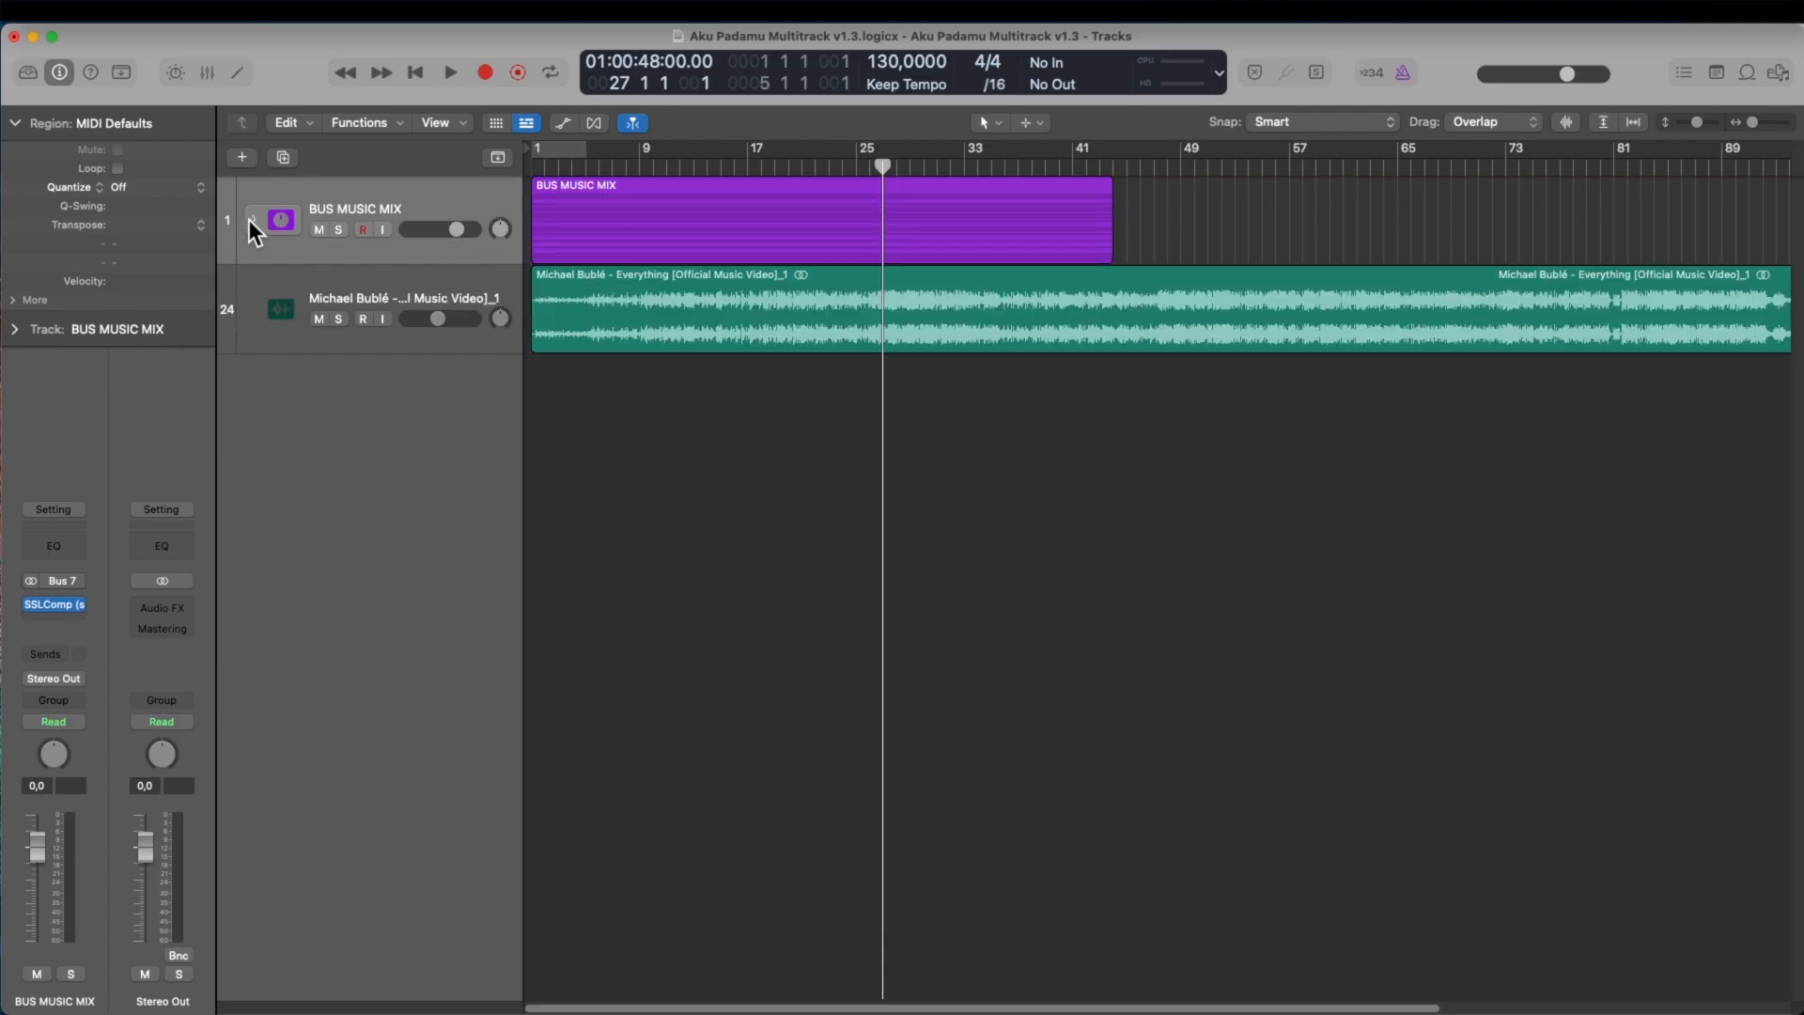
click(317, 229)
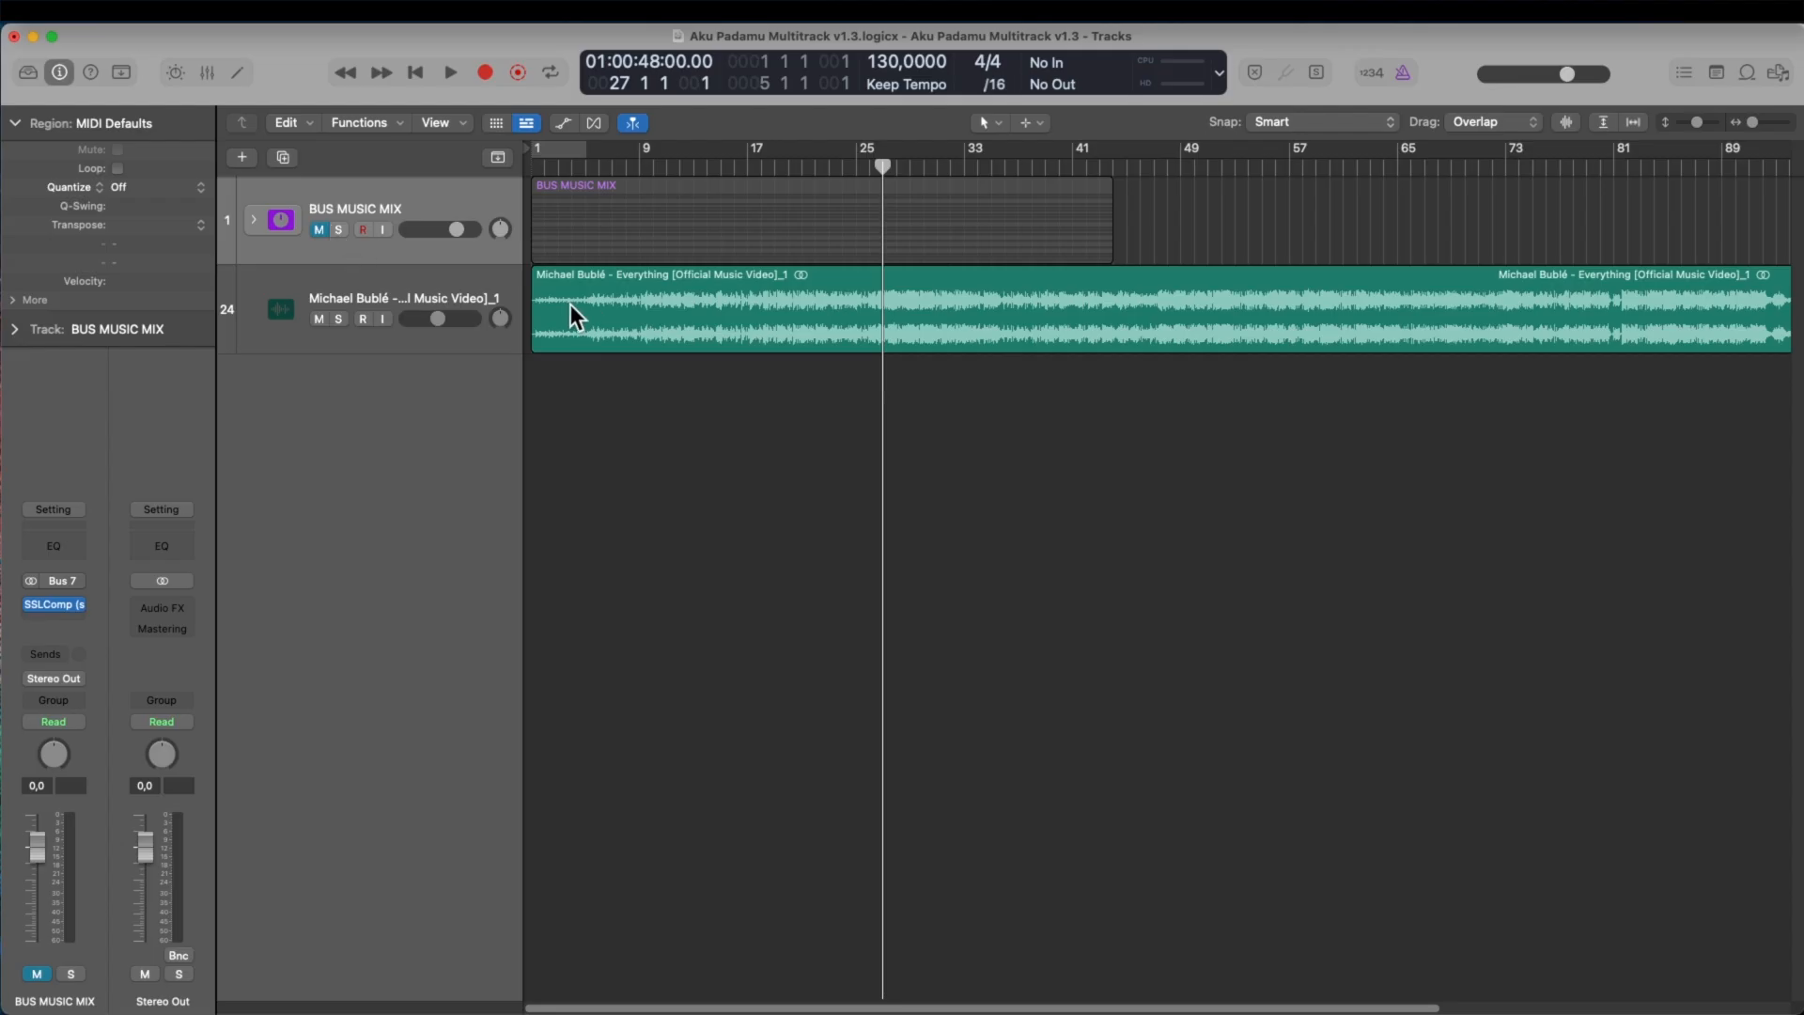
- Trim the reference track's region at both ends to span bar 34 to about bar 45, and move the playhead to its start
click(452, 295)
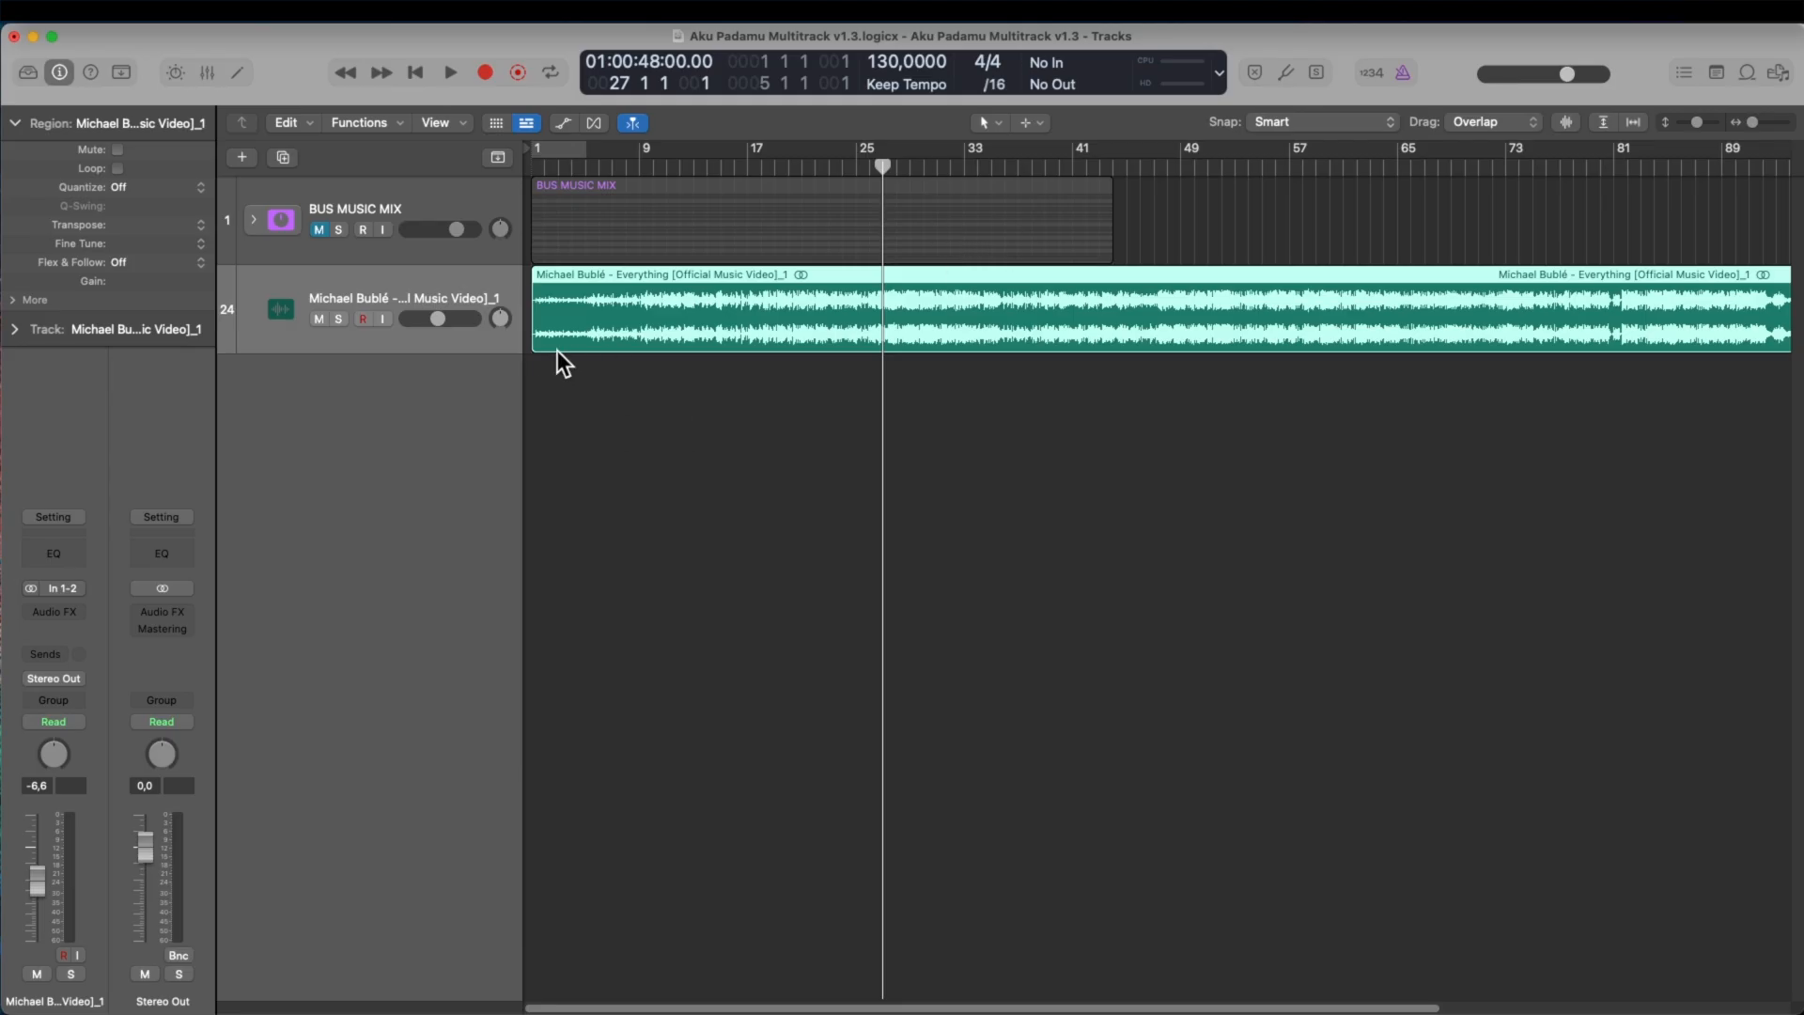
drag(543, 342, 858, 354)
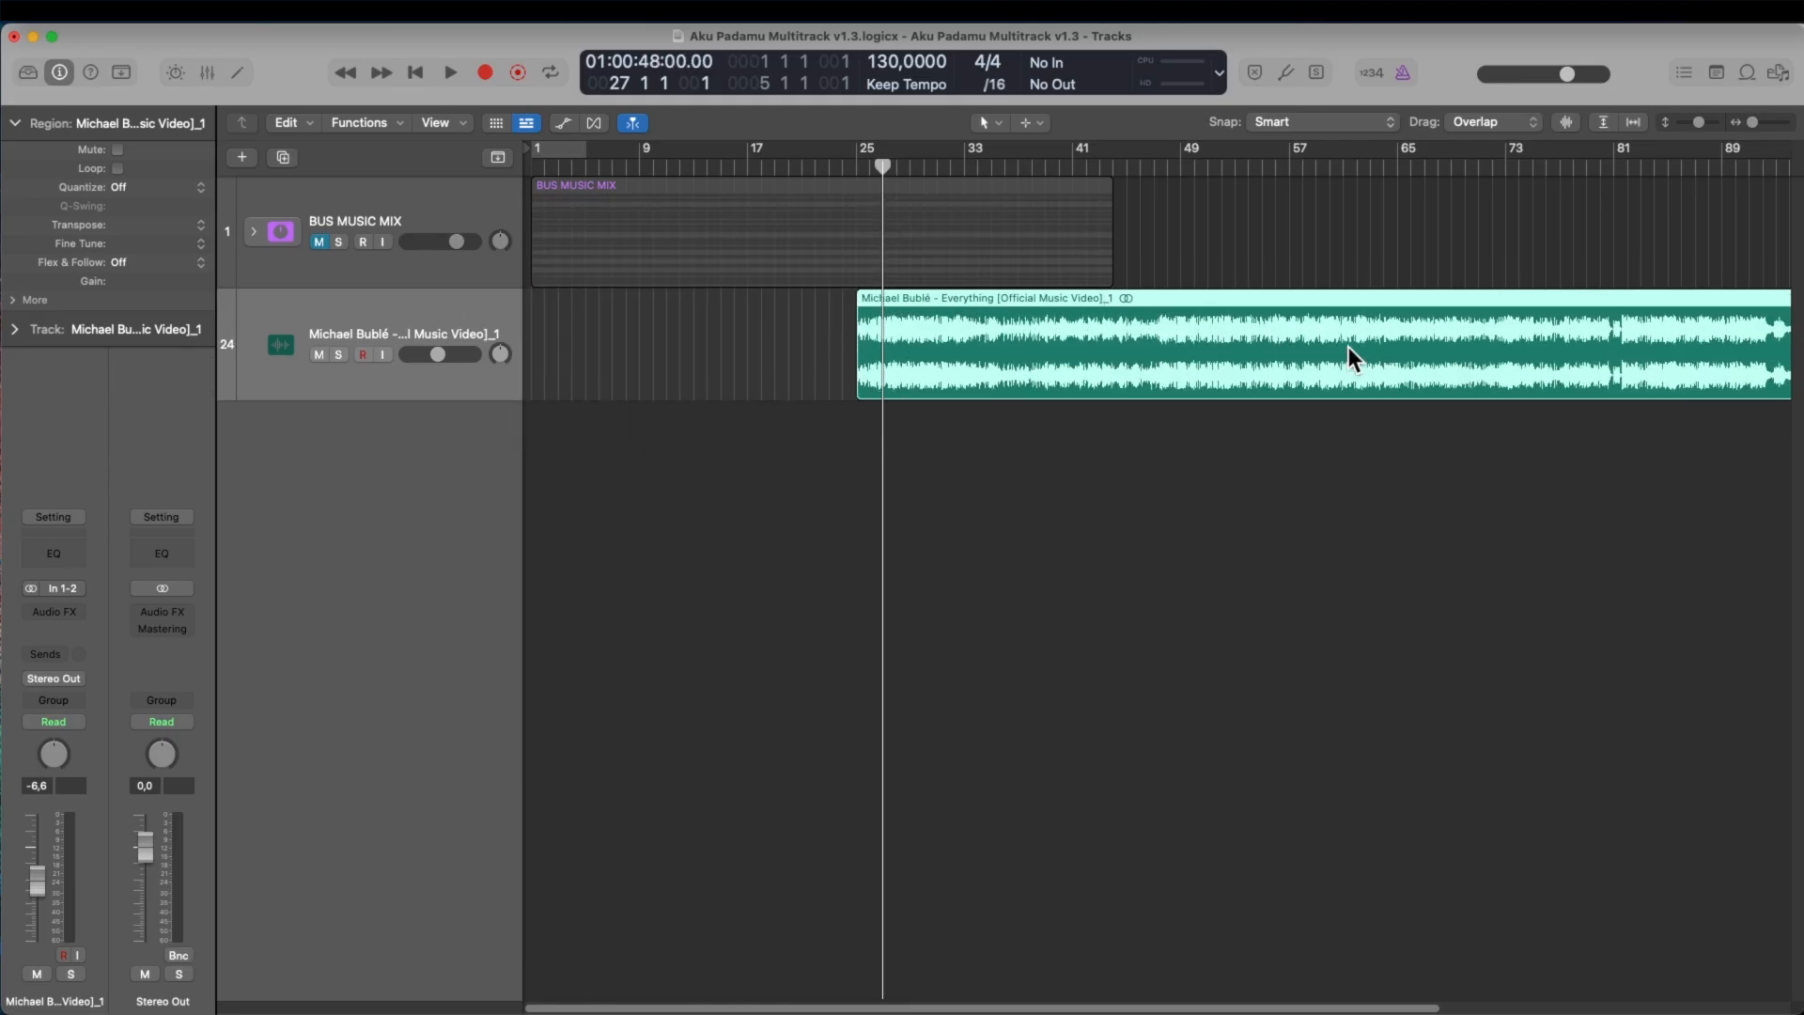
scroll(1349, 347, down, 4)
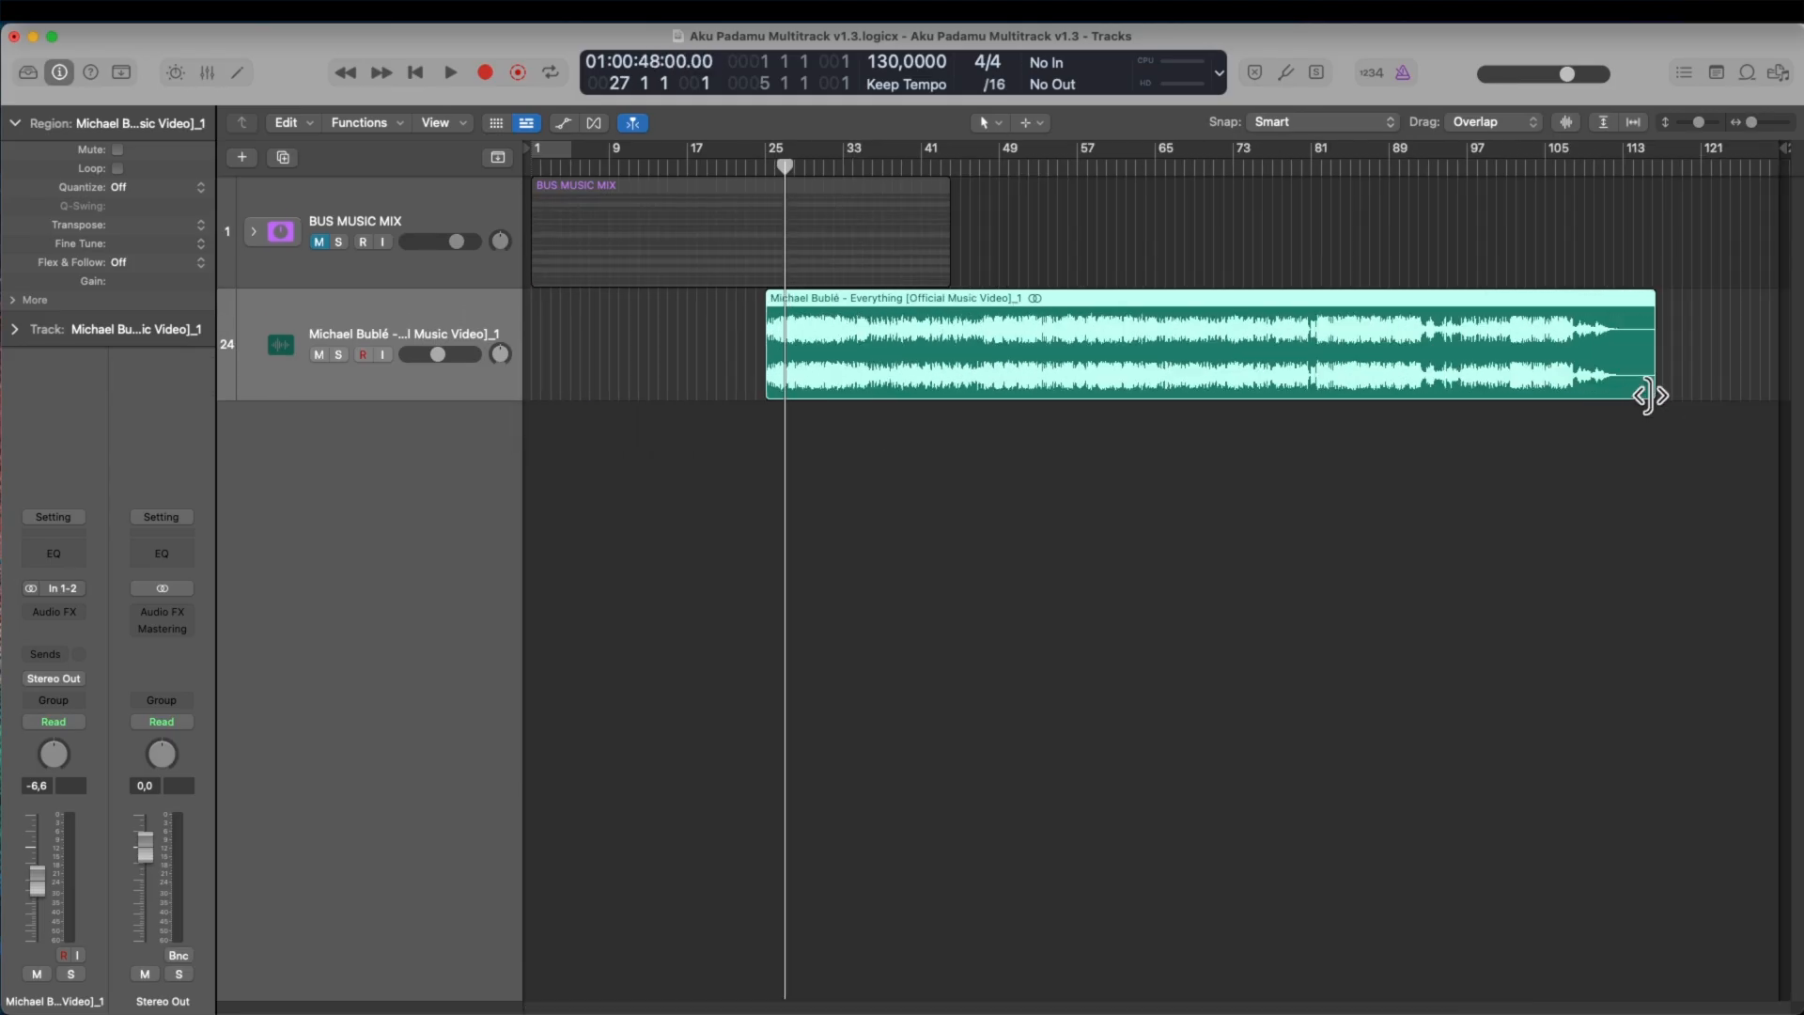
drag(1649, 395, 902, 330)
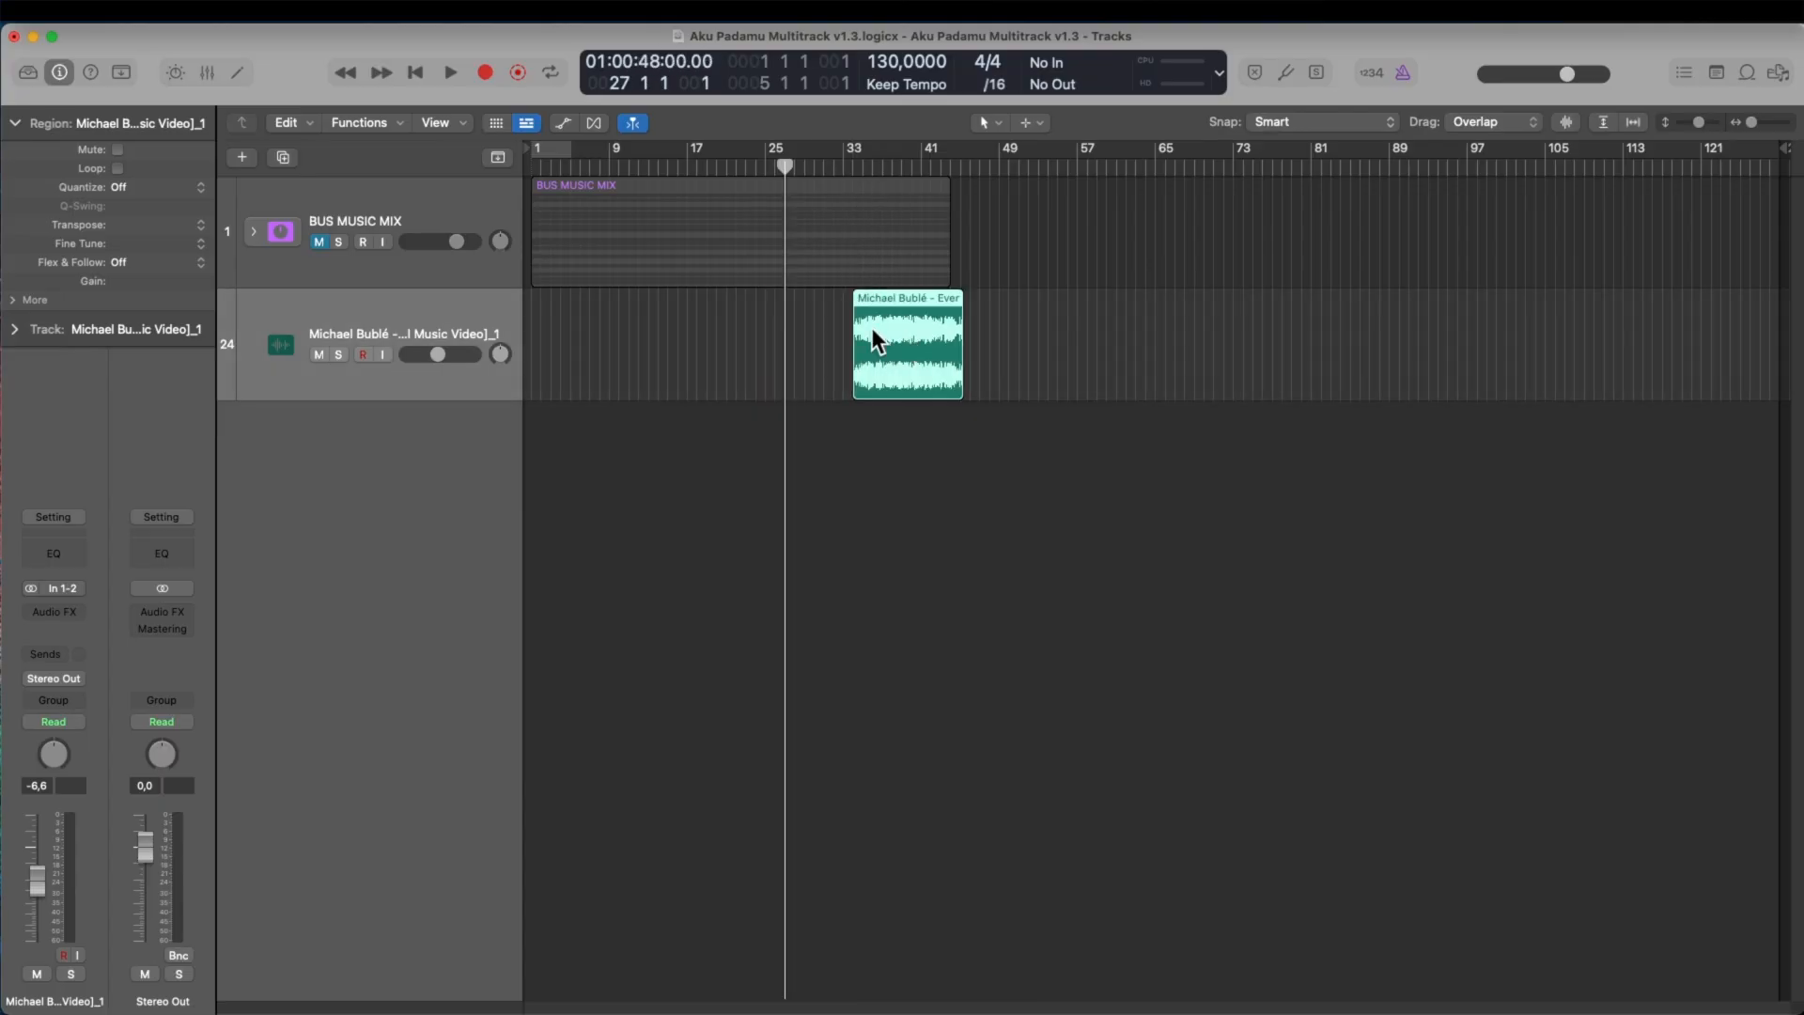
scroll(906, 329, up, 4)
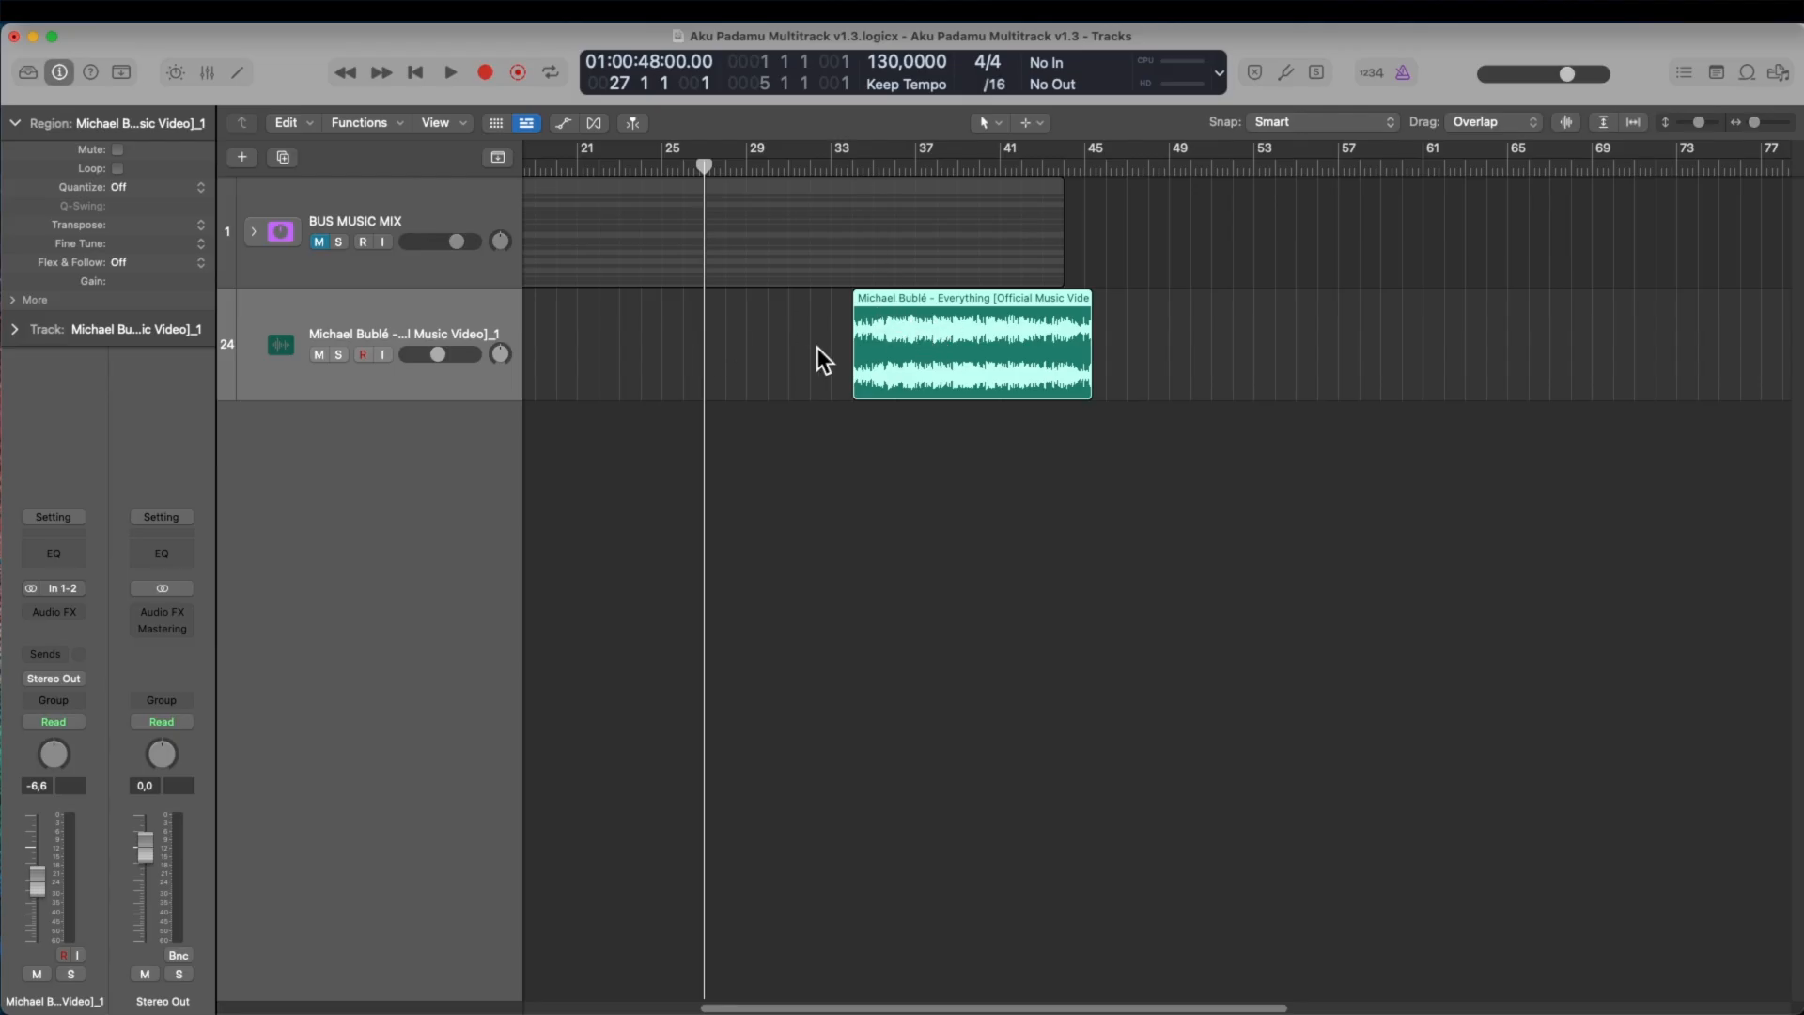
key(shift+Return)
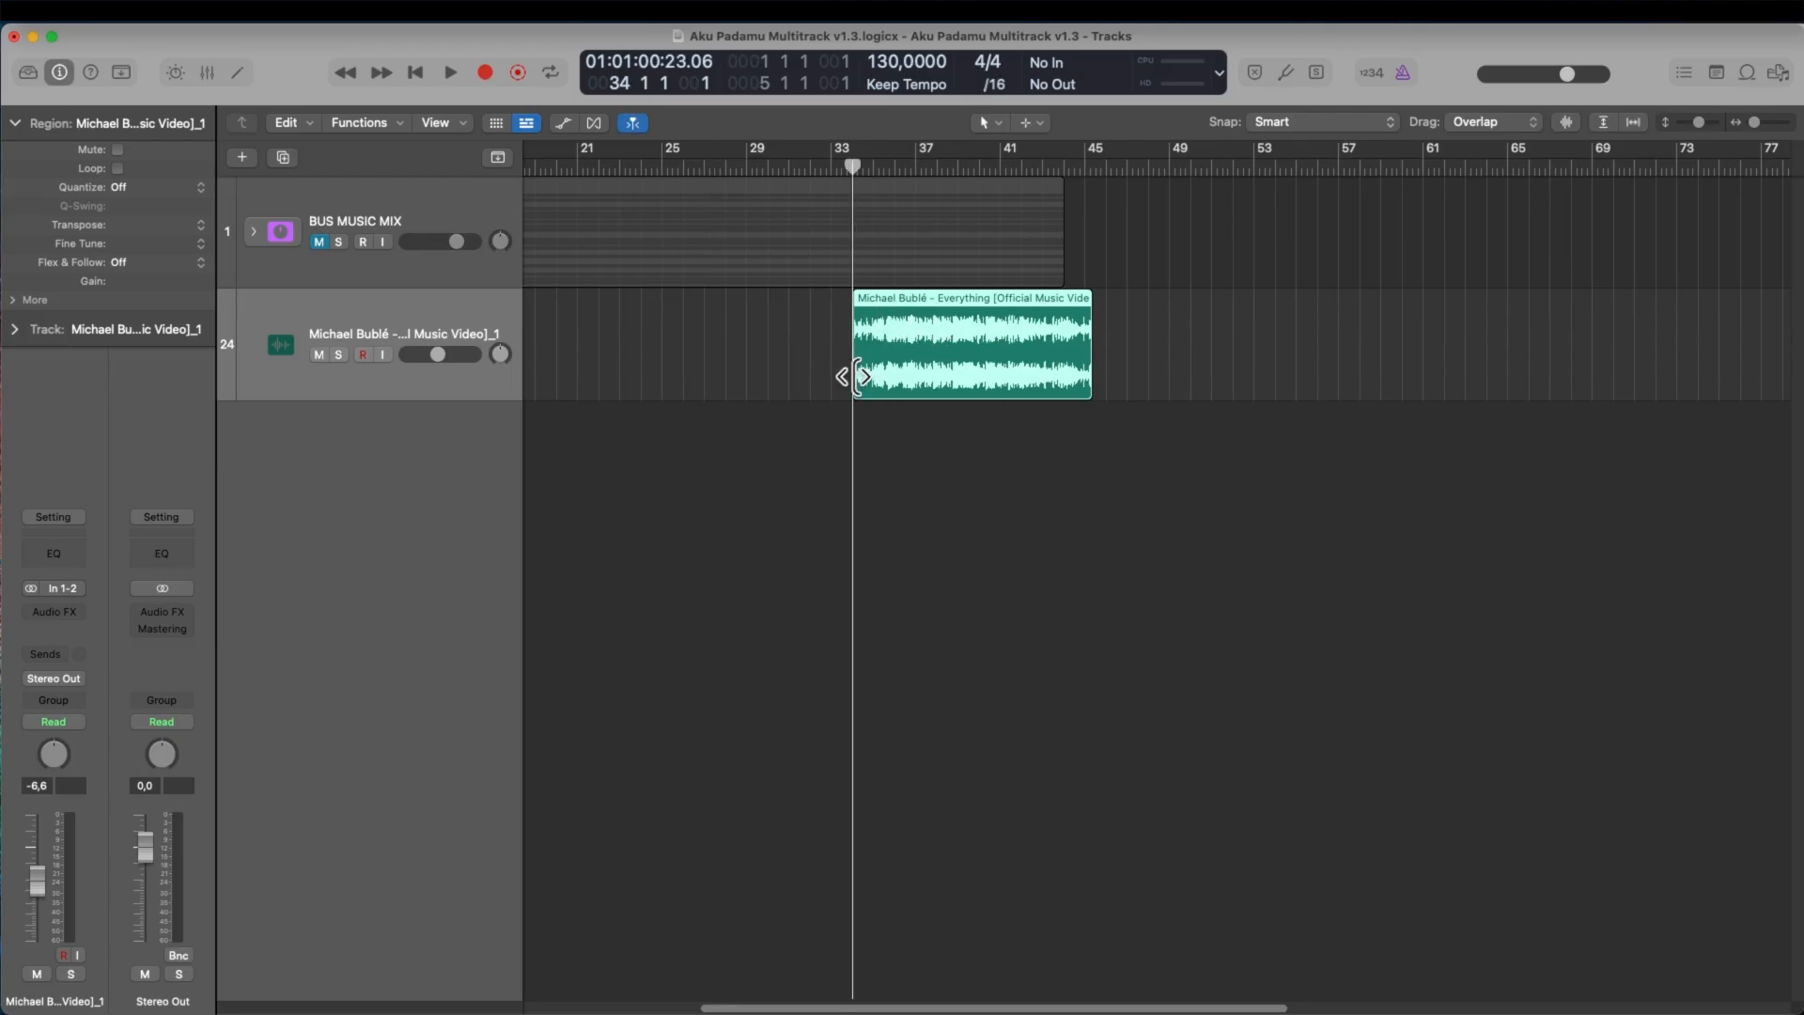
- Unmute and expand the BUS MUSIC MIX stack, and mute the reference track
click(319, 354)
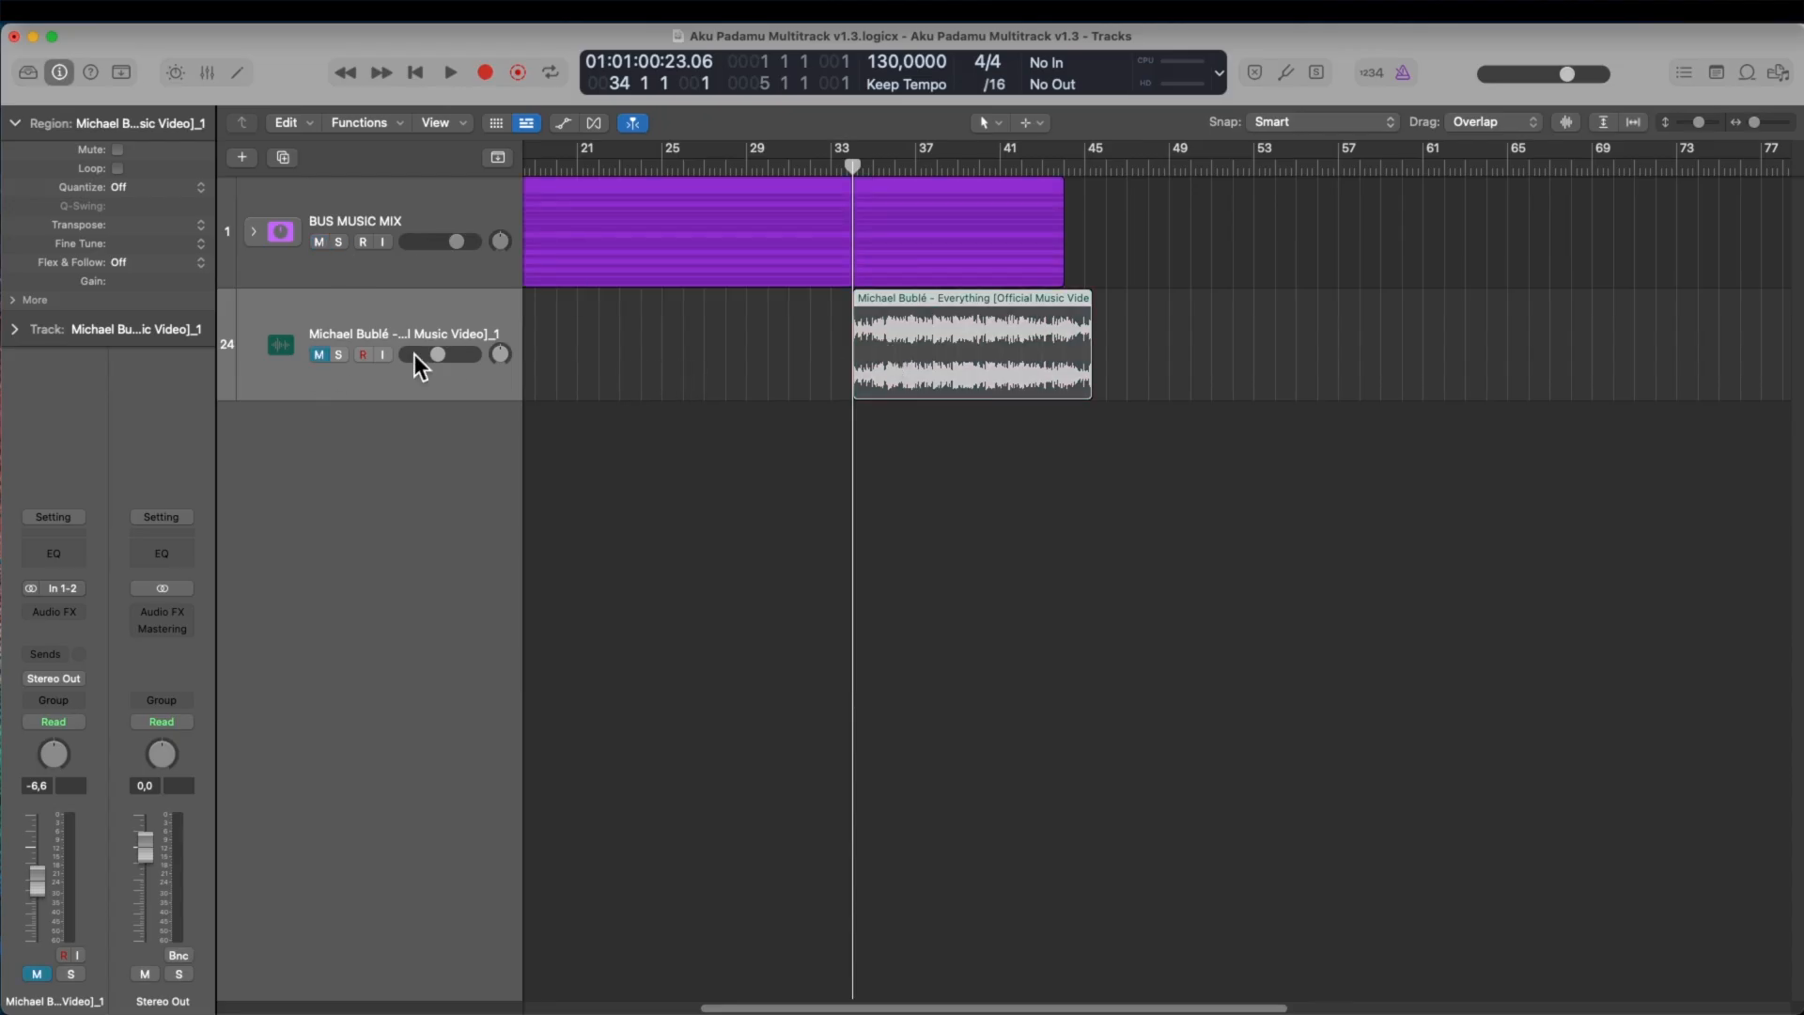
click(319, 354)
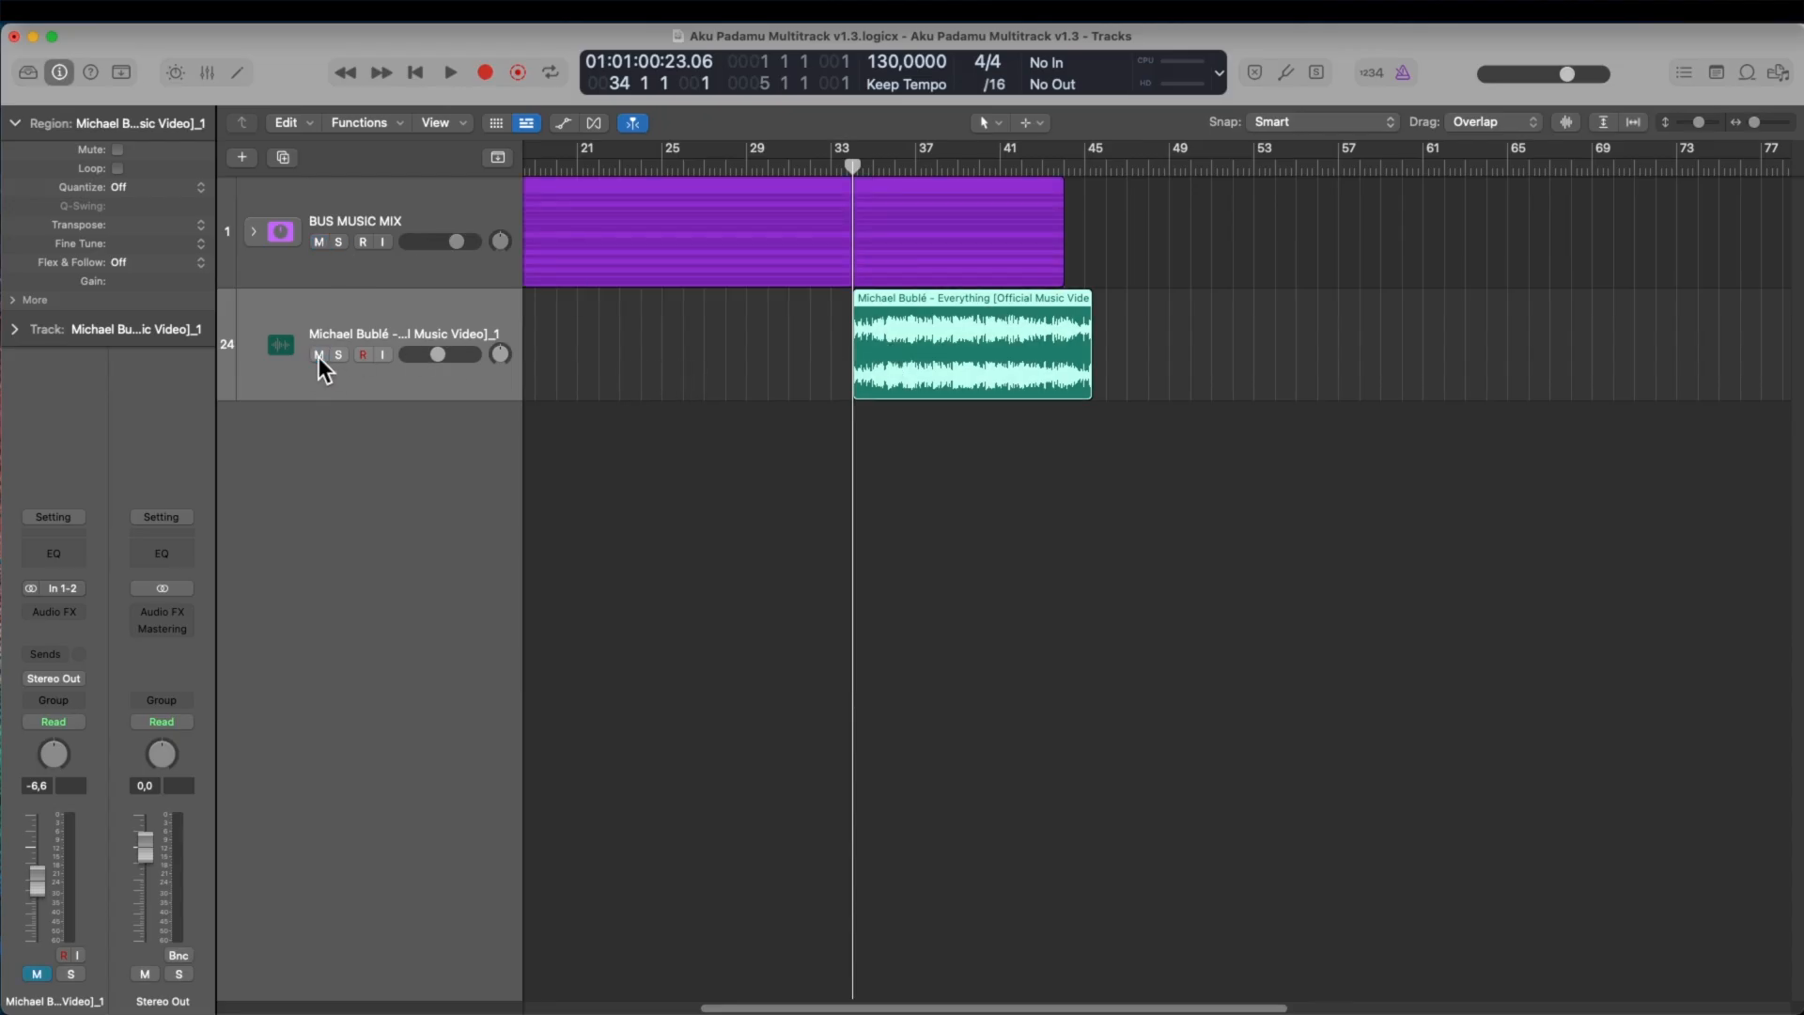
click(640, 338)
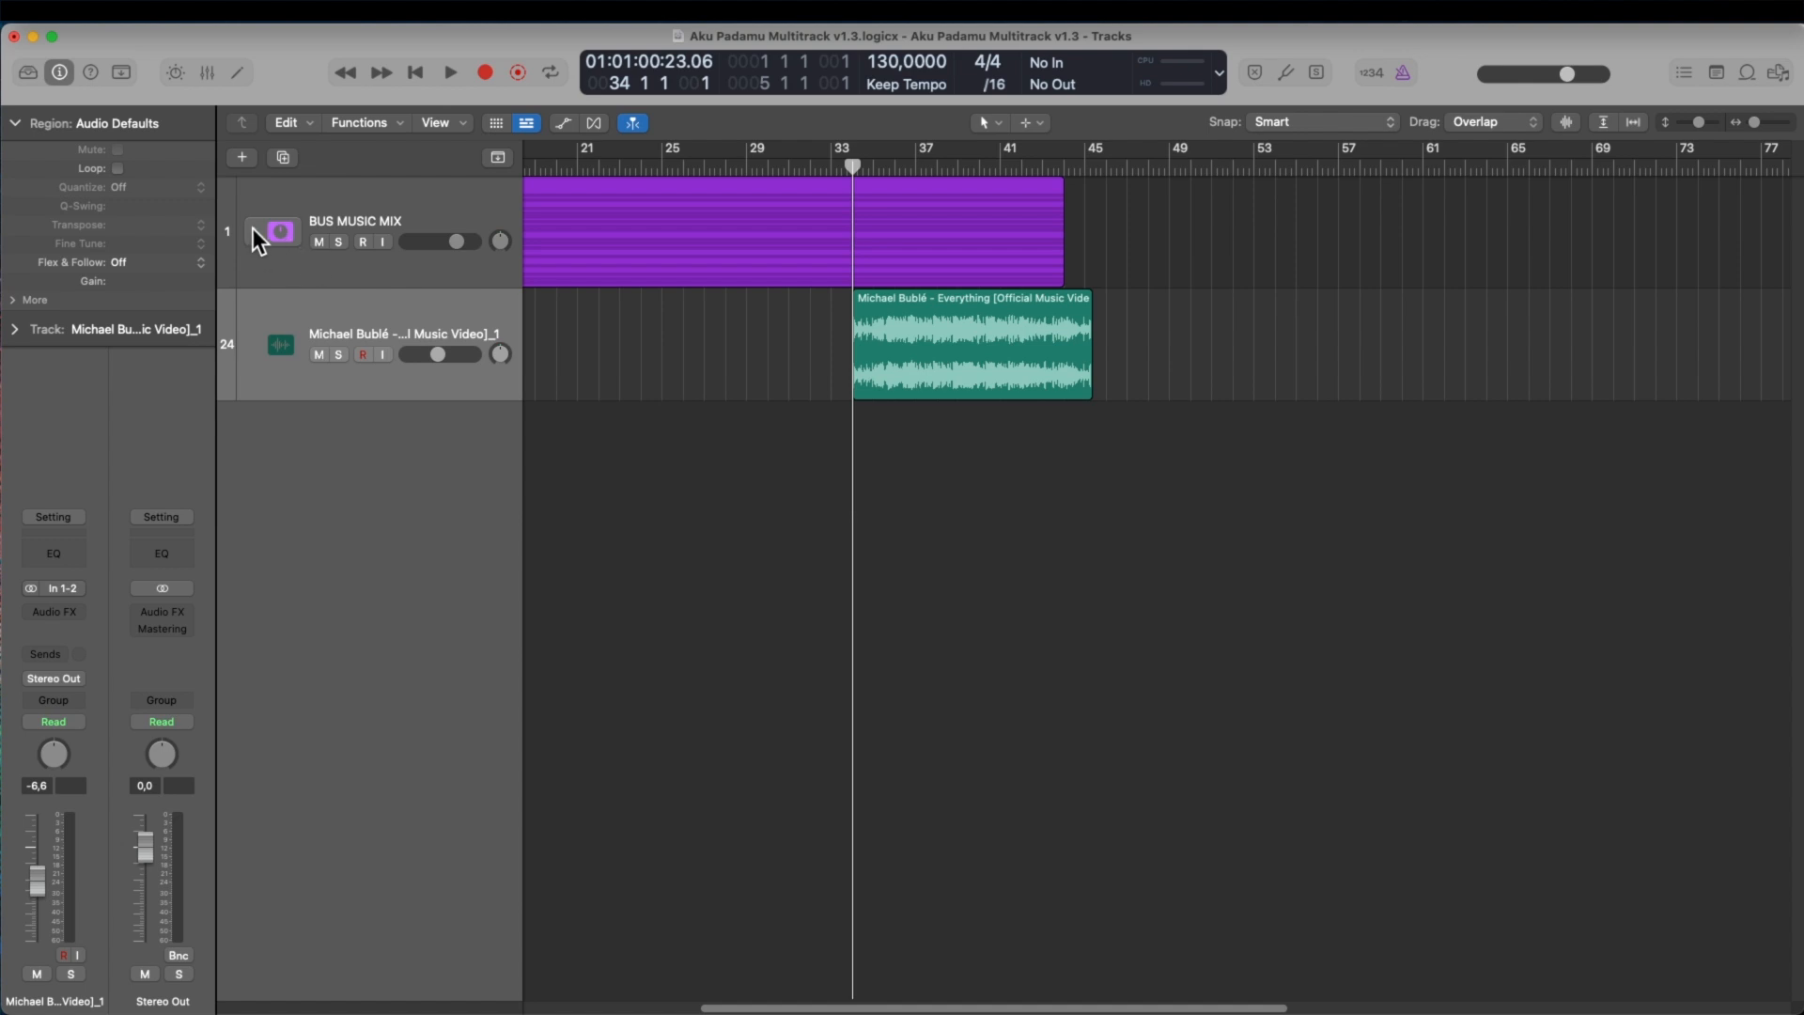
click(252, 229)
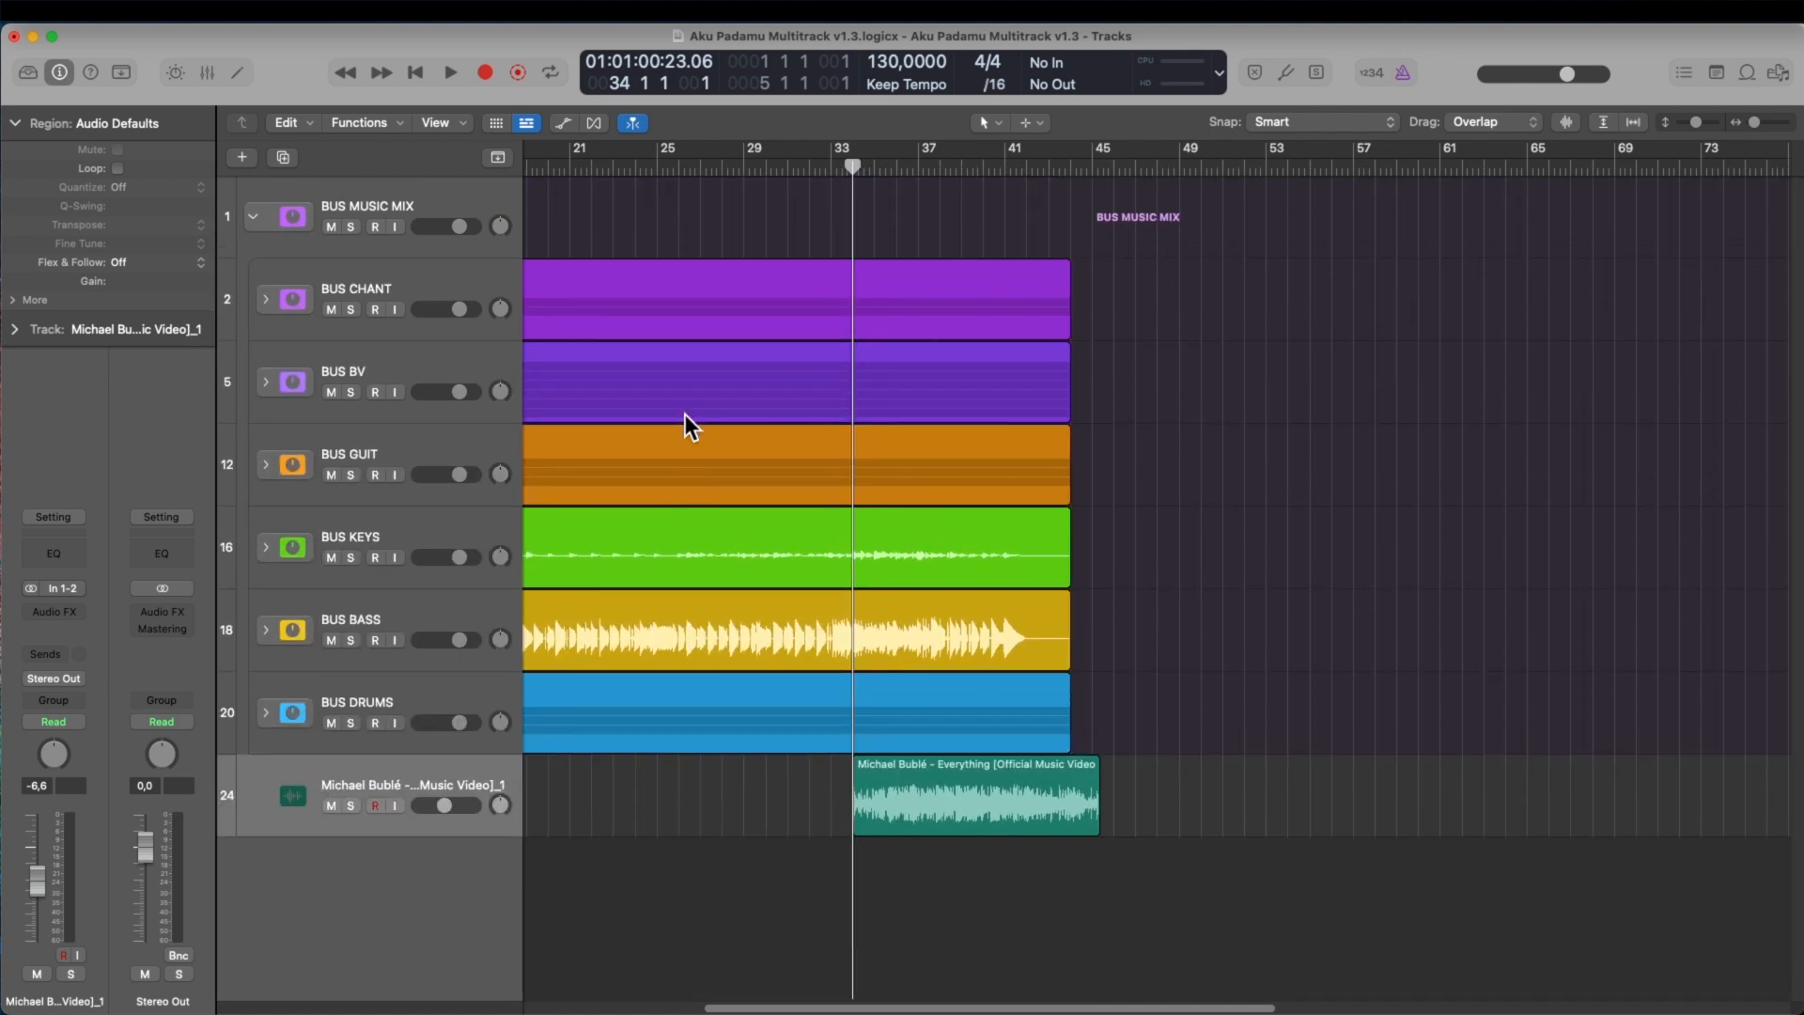
click(331, 805)
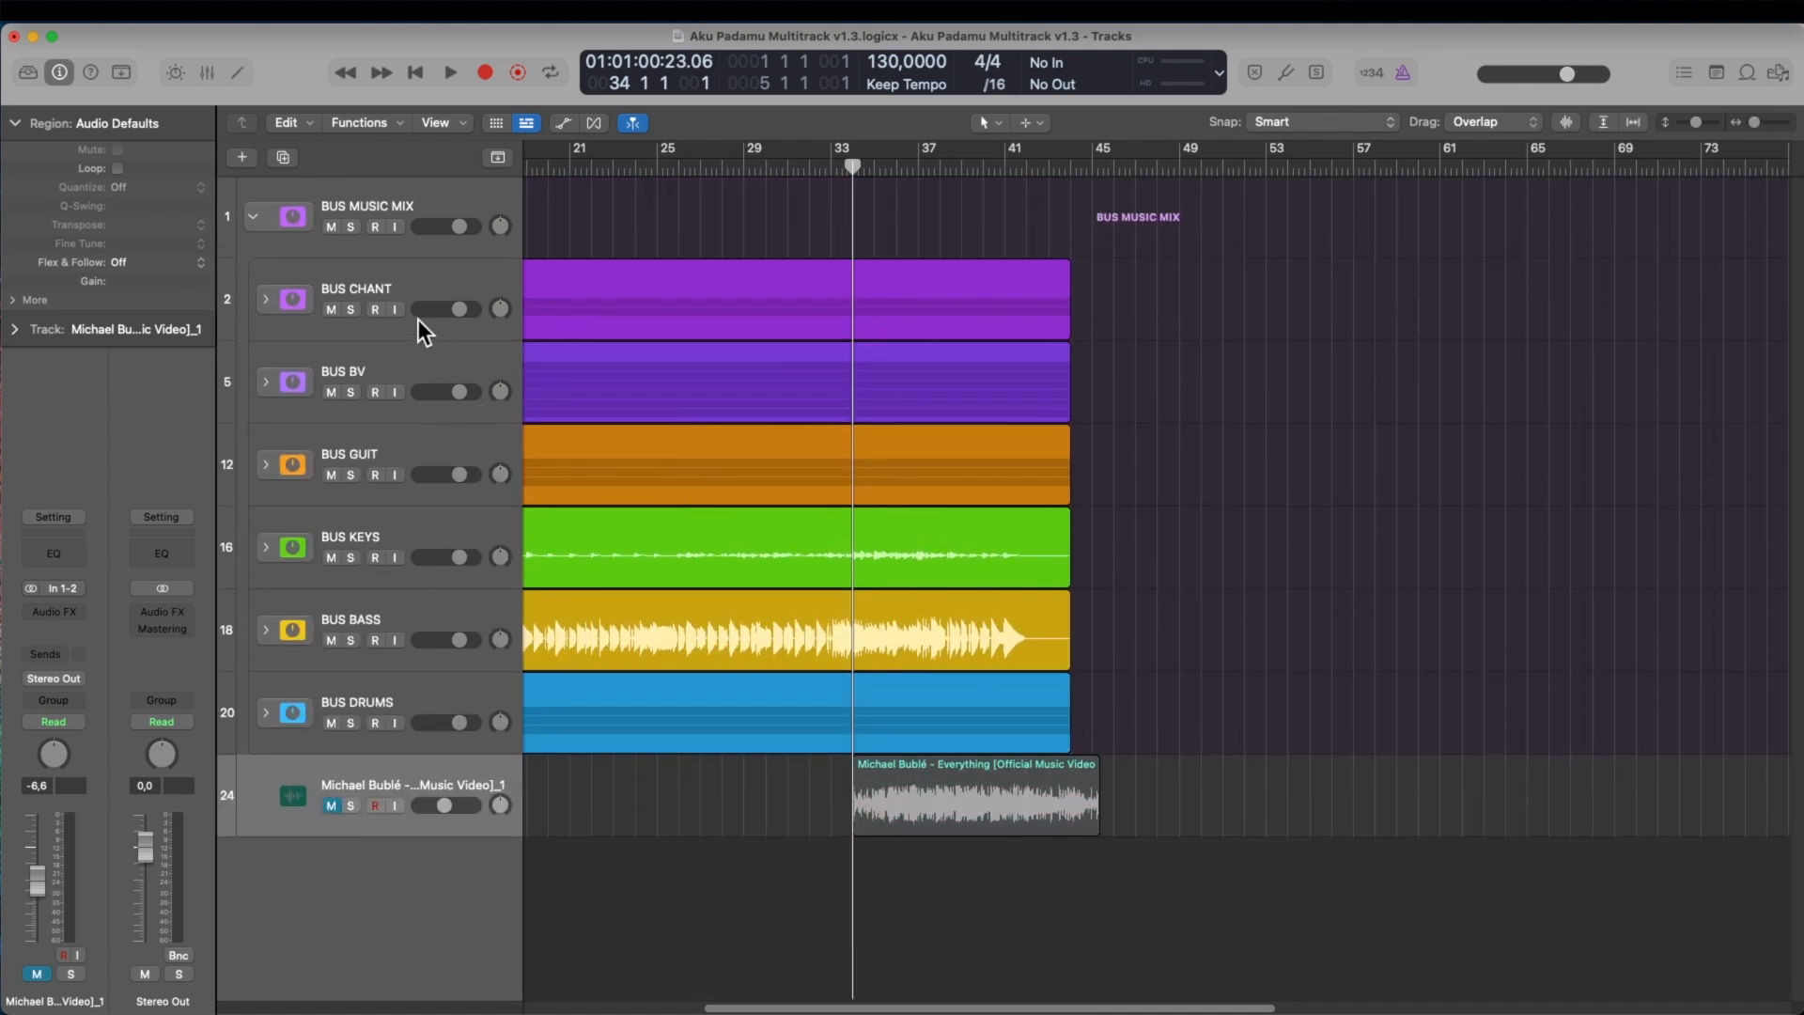
- Select the BUS CHANT stack to view its channel strip beside BUS MUSIC MIX
click(414, 293)
scroll(644, 376, down, 1)
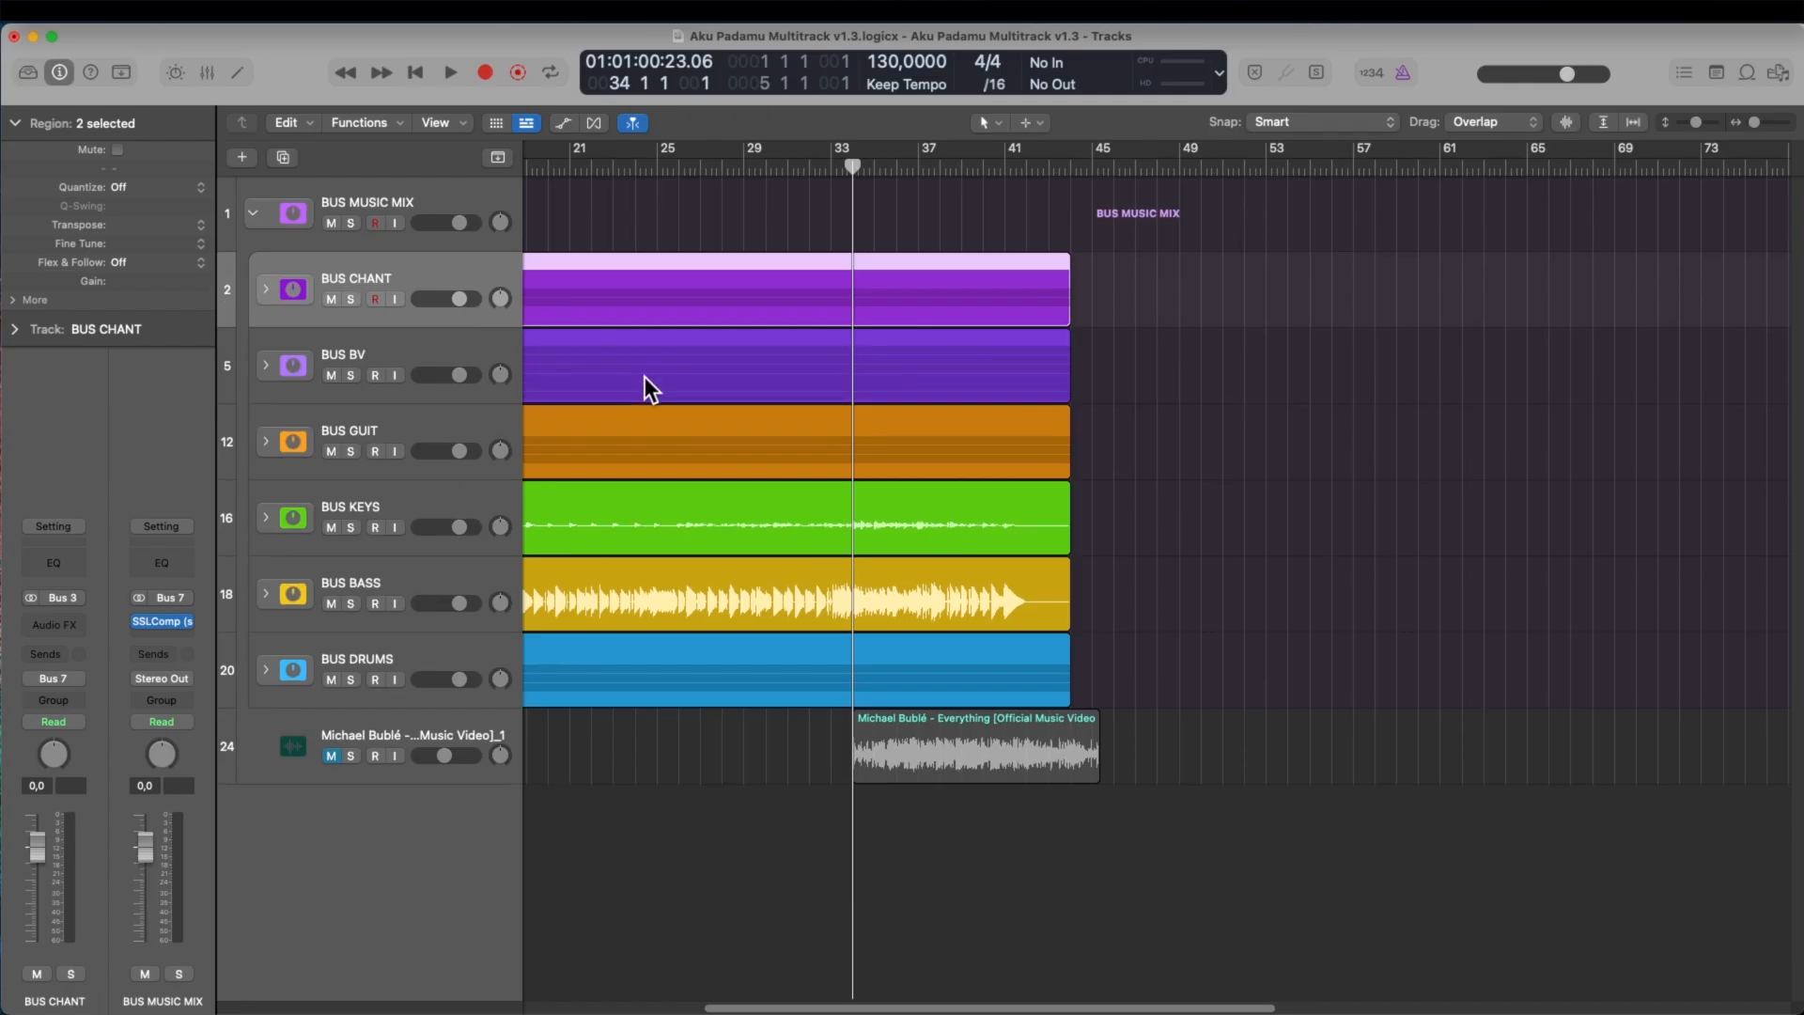
scroll(645, 376, up, 3)
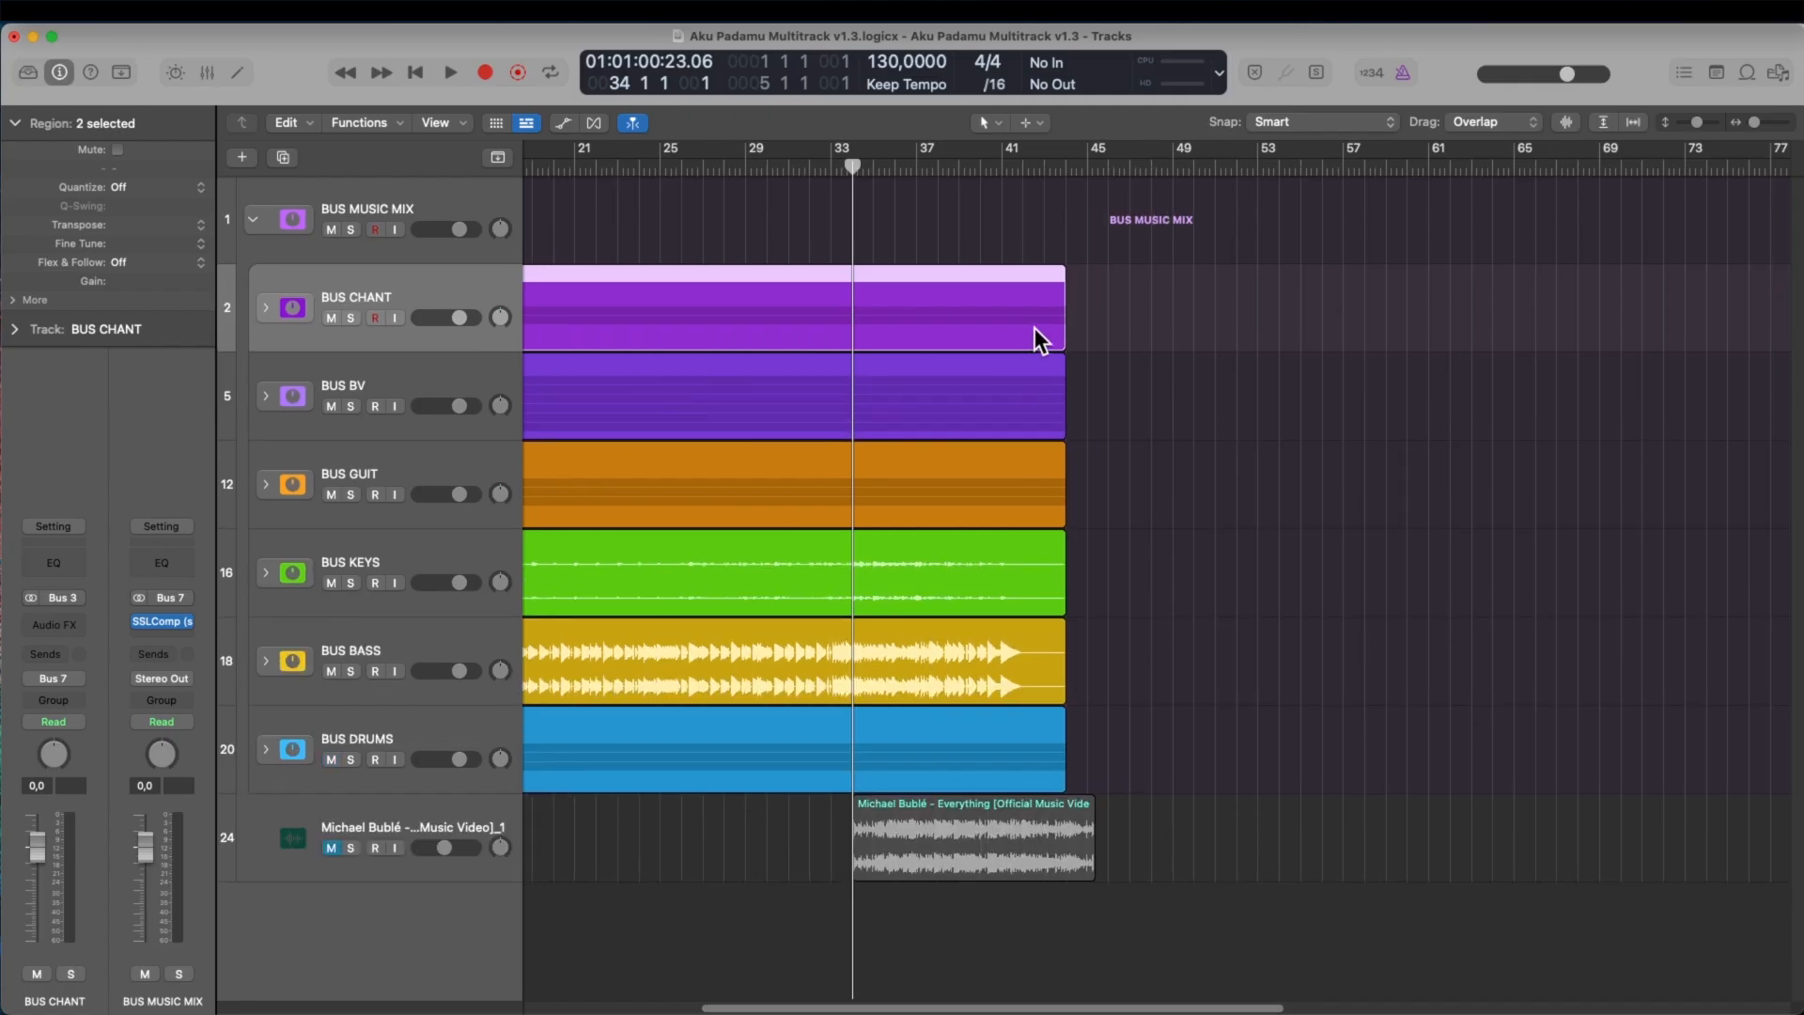